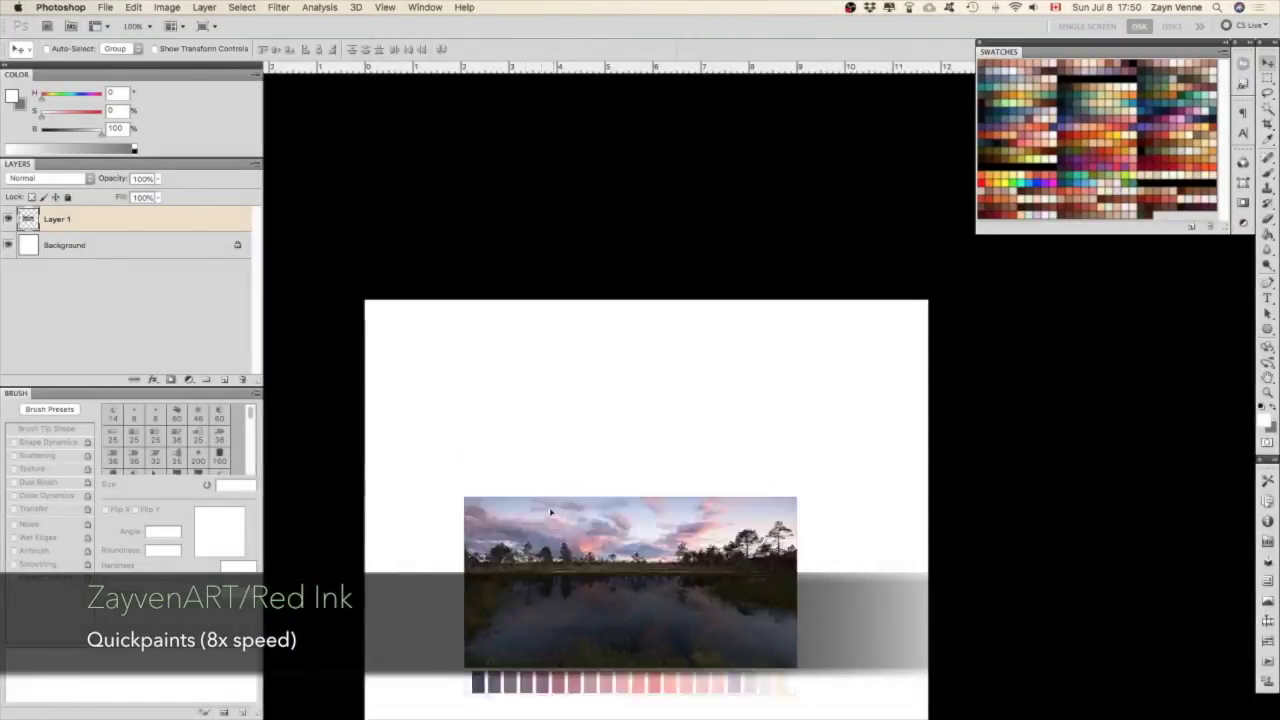
Paint blended mauve, pink and lavender blobs using colours sampled from the colour strip.
drag(379, 345, 450, 350)
alt+click(468, 318)
alt+click(474, 316)
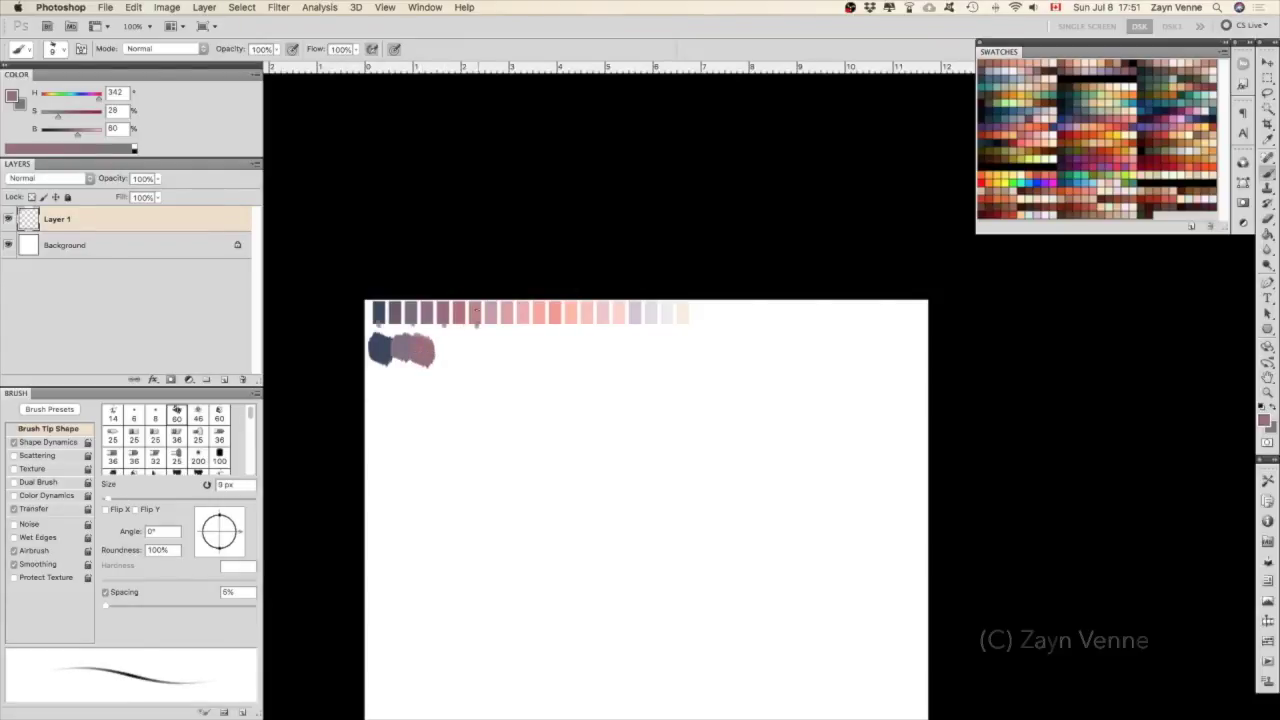
key(bracketleft)
key(bracketleft)
key(bracketleft)
drag(440, 357, 560, 360)
key(bracketright)
key(bracketright)
key(bracketright)
alt+click(538, 316)
alt+click(636, 317)
alt+click(681, 316)
Lasso and delete the original swatch row, then bring the canvas top into view.
key(l)
drag(704, 302, 650, 340)
key(Delete)
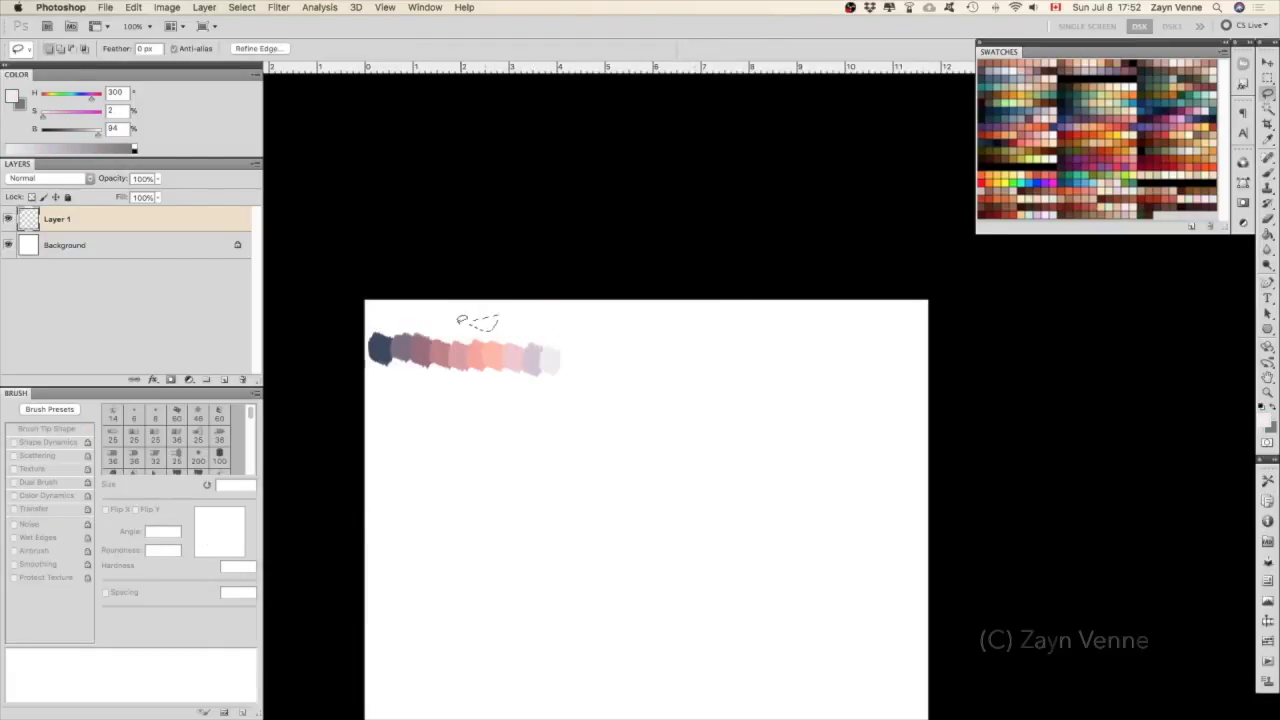
drag(551, 337, 605, 335)
key(b)
double_click(57, 218)
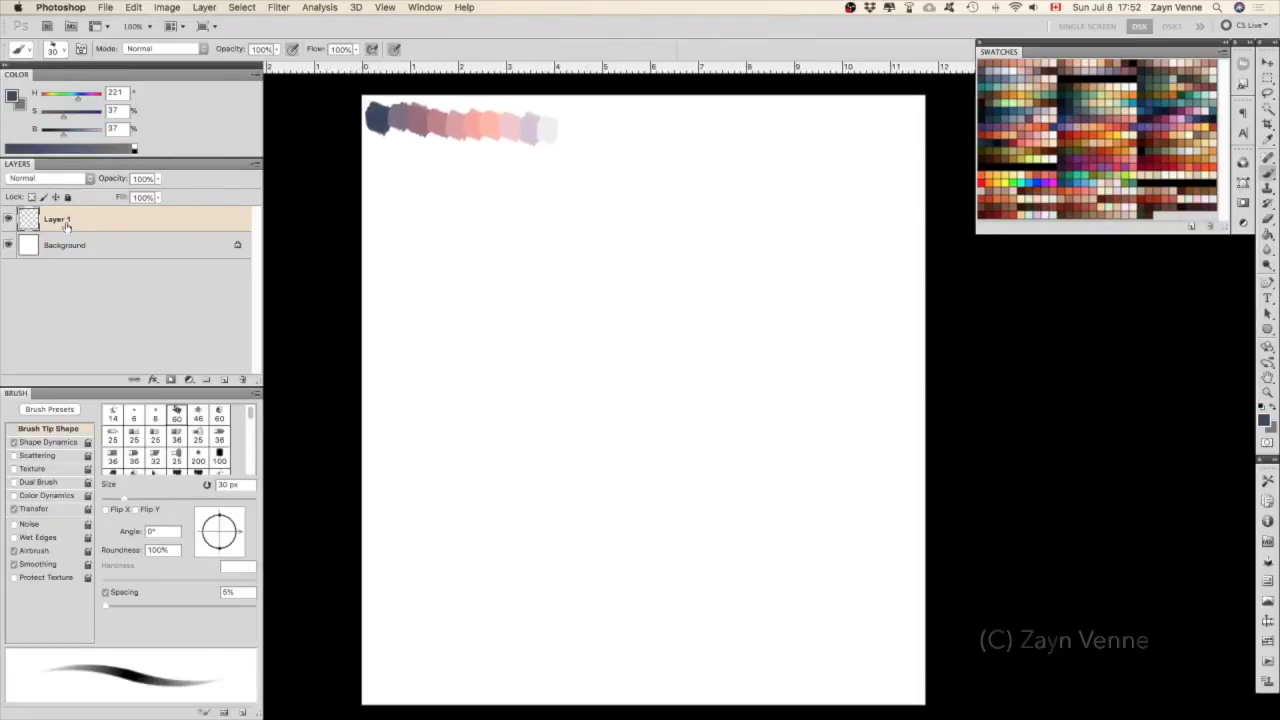
Name the palette layer 'pallet'.
text(pallet)
key(Return)
key(Escape)
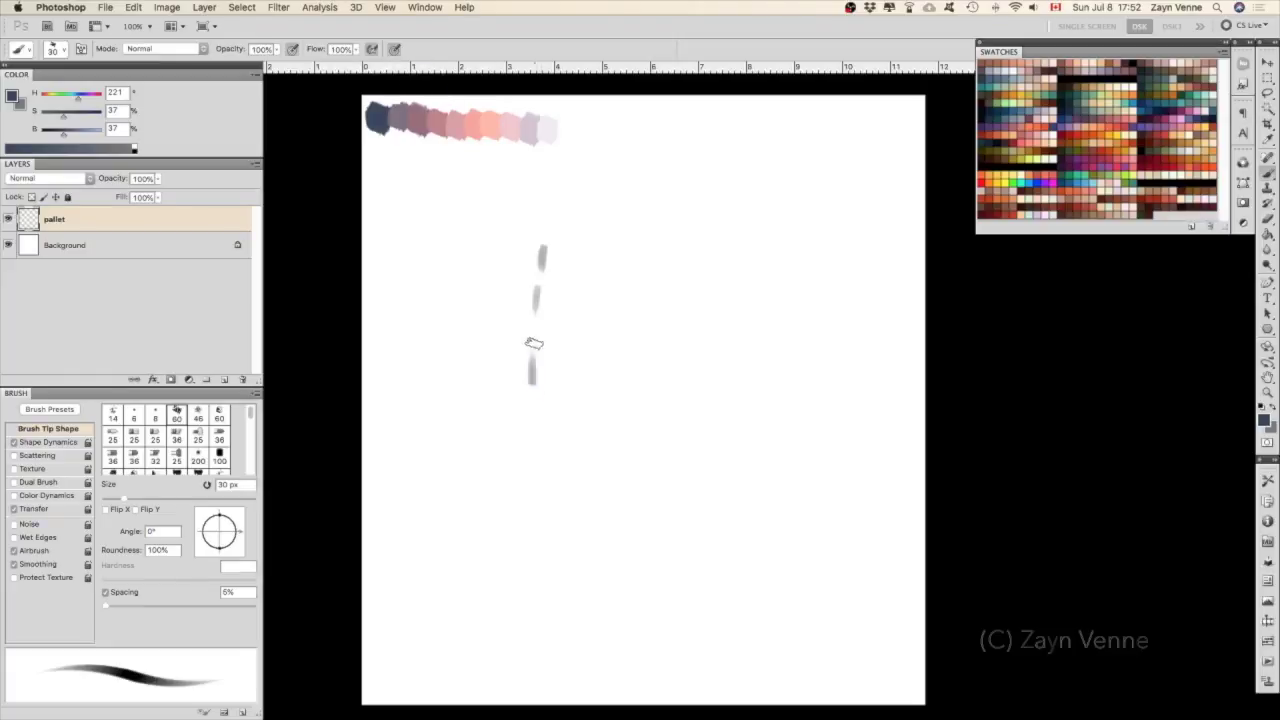
Sketch the skull, brow line, cheeks, jaw, chin, nose and mouth lines.
drag(538, 280, 706, 394)
drag(545, 230, 643, 357)
drag(528, 338, 670, 356)
drag(575, 365, 620, 410)
mouse_move(522, 318)
mouse_down()
mouse_move(545, 530)
mouse_move(715, 440)
mouse_up()
drag(722, 335, 705, 485)
drag(505, 332, 680, 350)
drag(545, 430, 636, 432)
drag(550, 475, 655, 503)
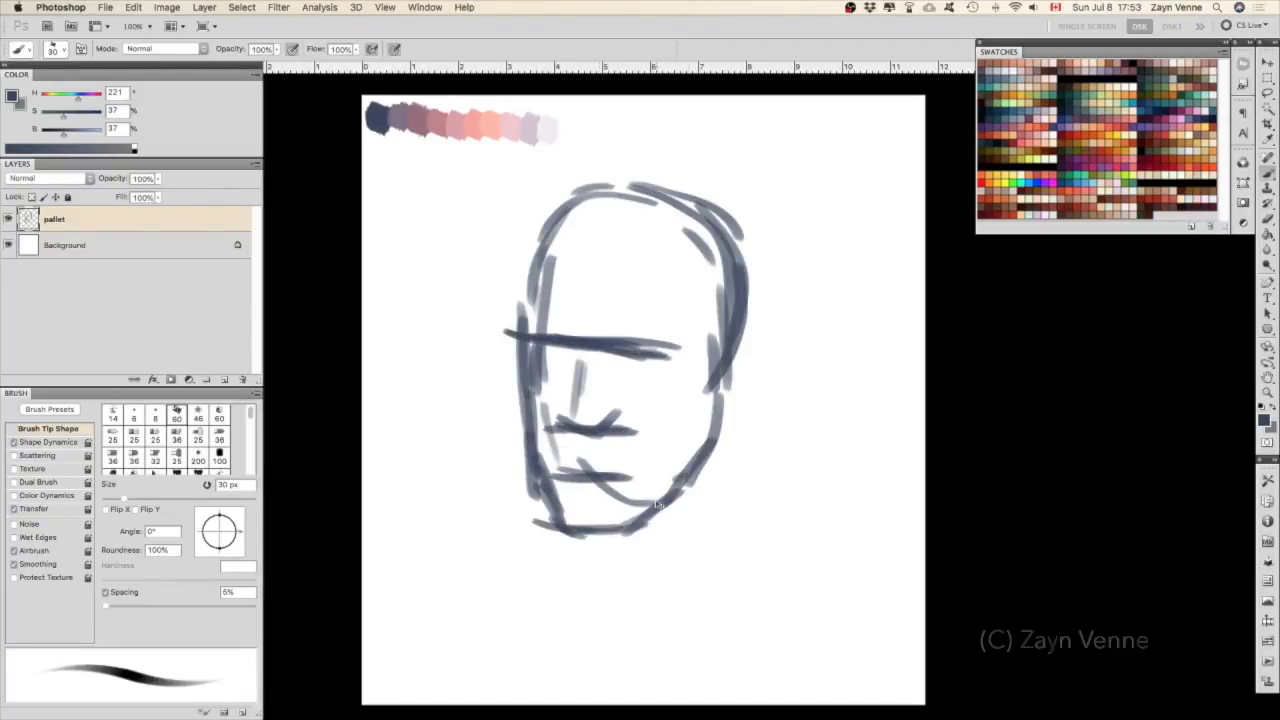
Lasso the head sketch and move it to its own layer via Layer via Cut.
key(l)
drag(600, 160, 580, 165)
right_click(728, 336)
click(686, 489)
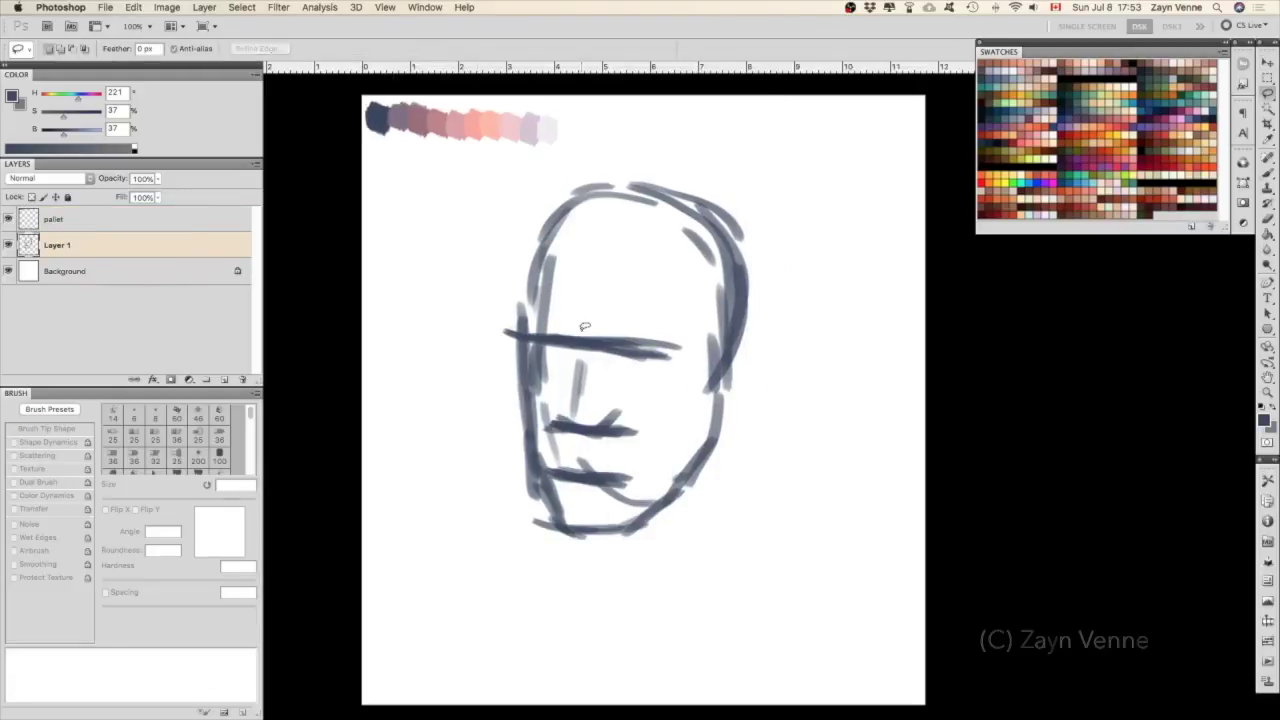
Shrink the brush to 20 px and darken the left jaw and chin.
key(b)
key(bracketleft)
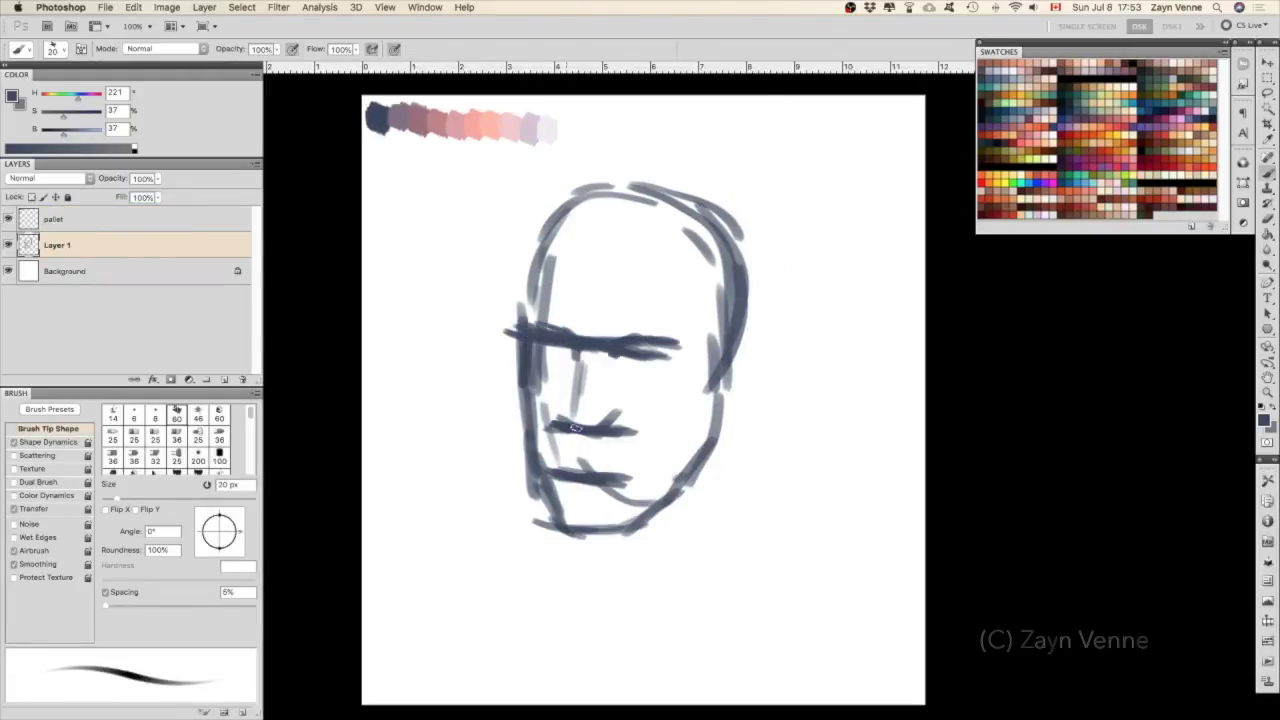
key(e)
key(b)
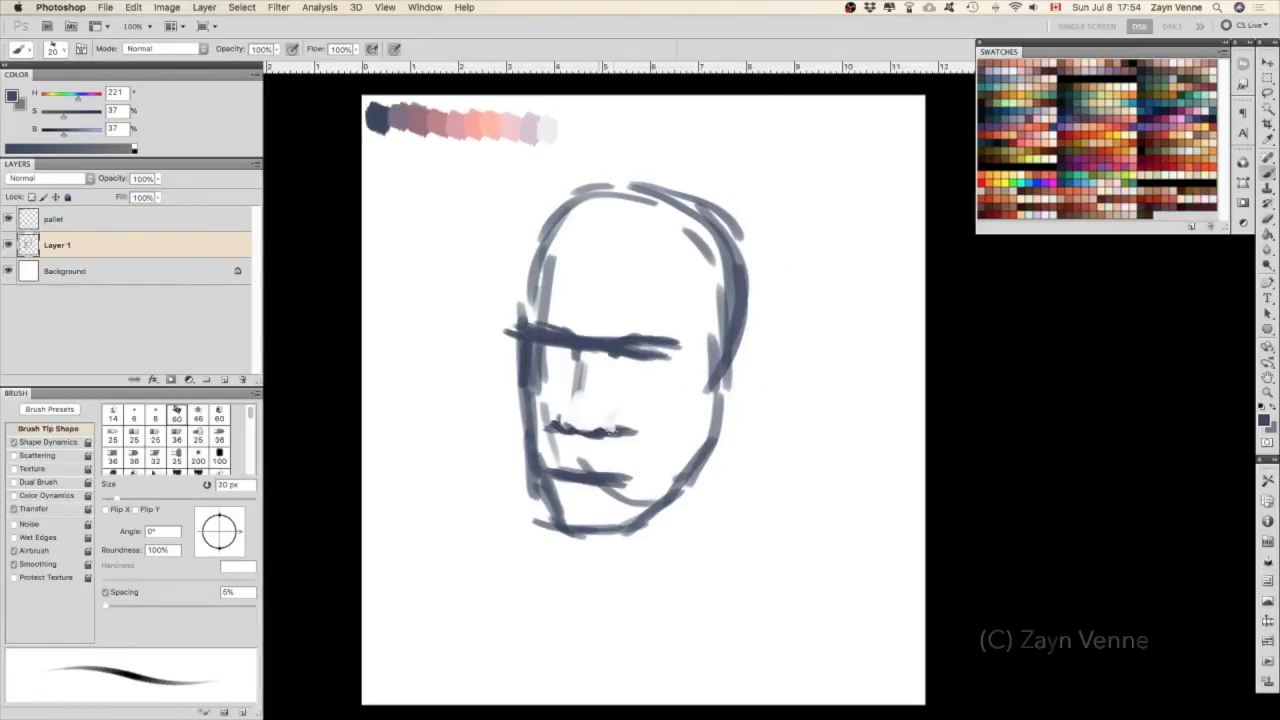
key(e)
key(b)
key(e)
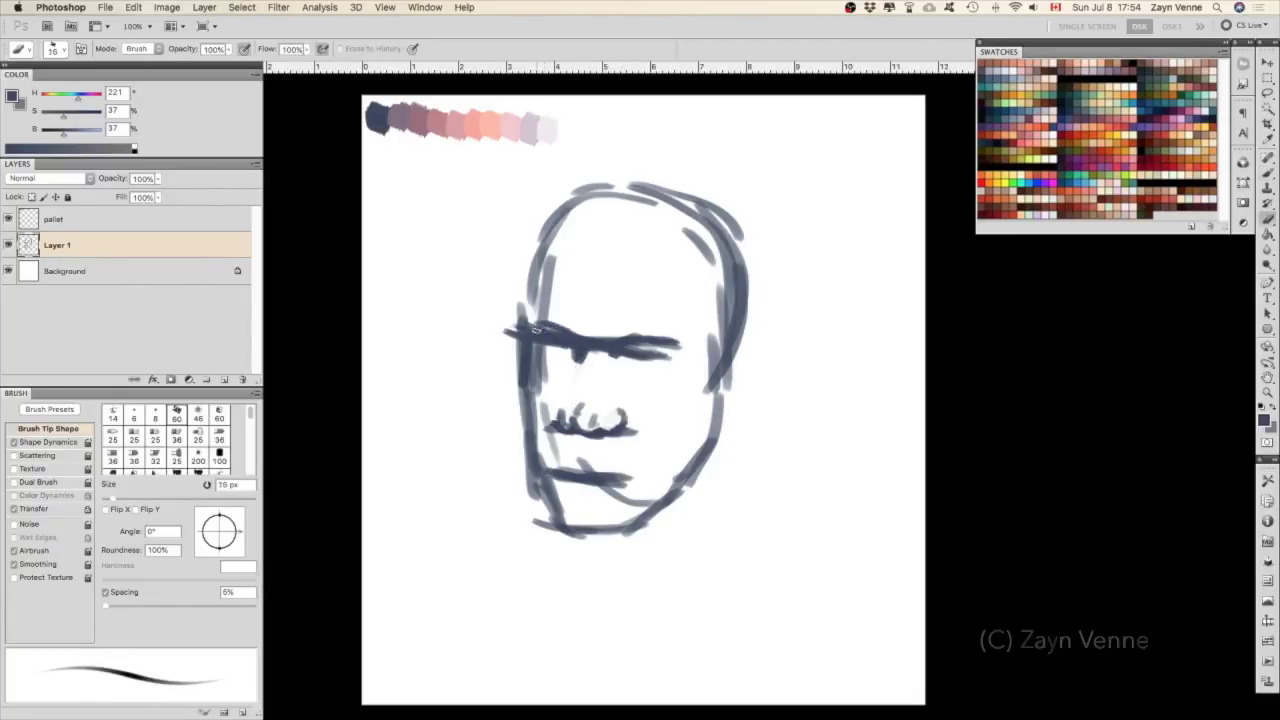
key(b)
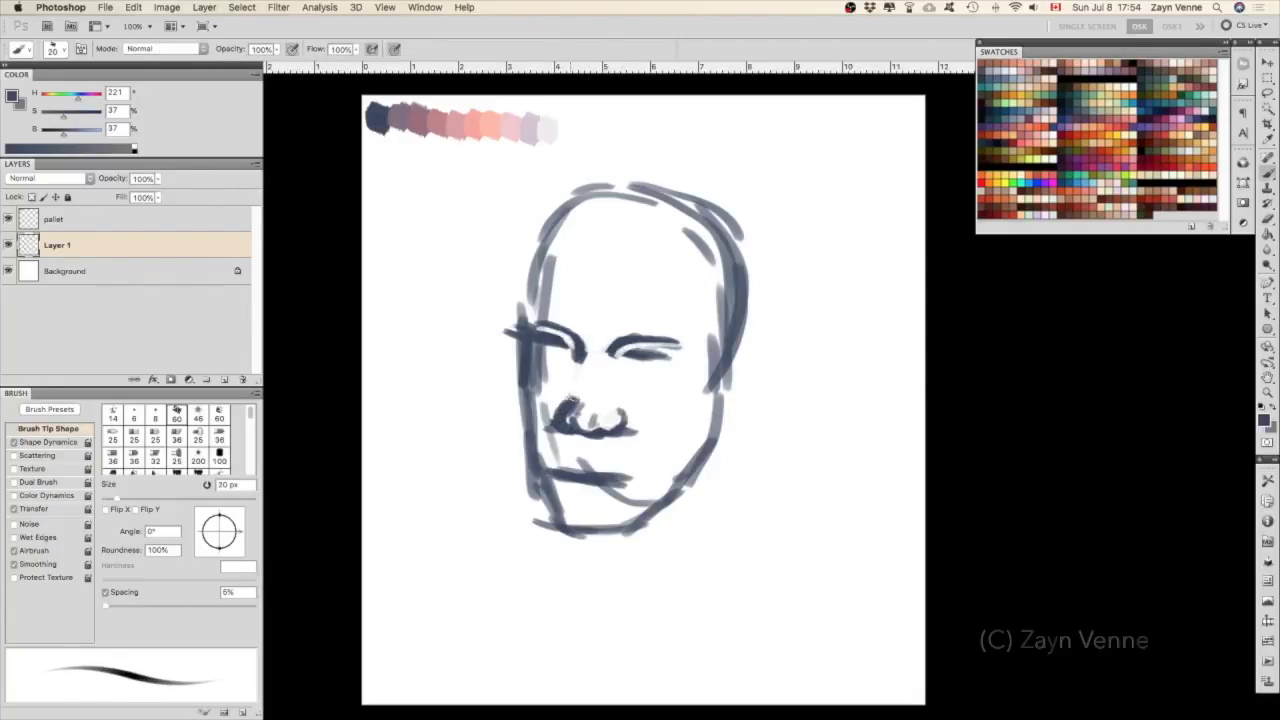
mouse_move(514, 380)
mouse_down()
mouse_move(535, 480)
mouse_move(612, 542)
mouse_up()
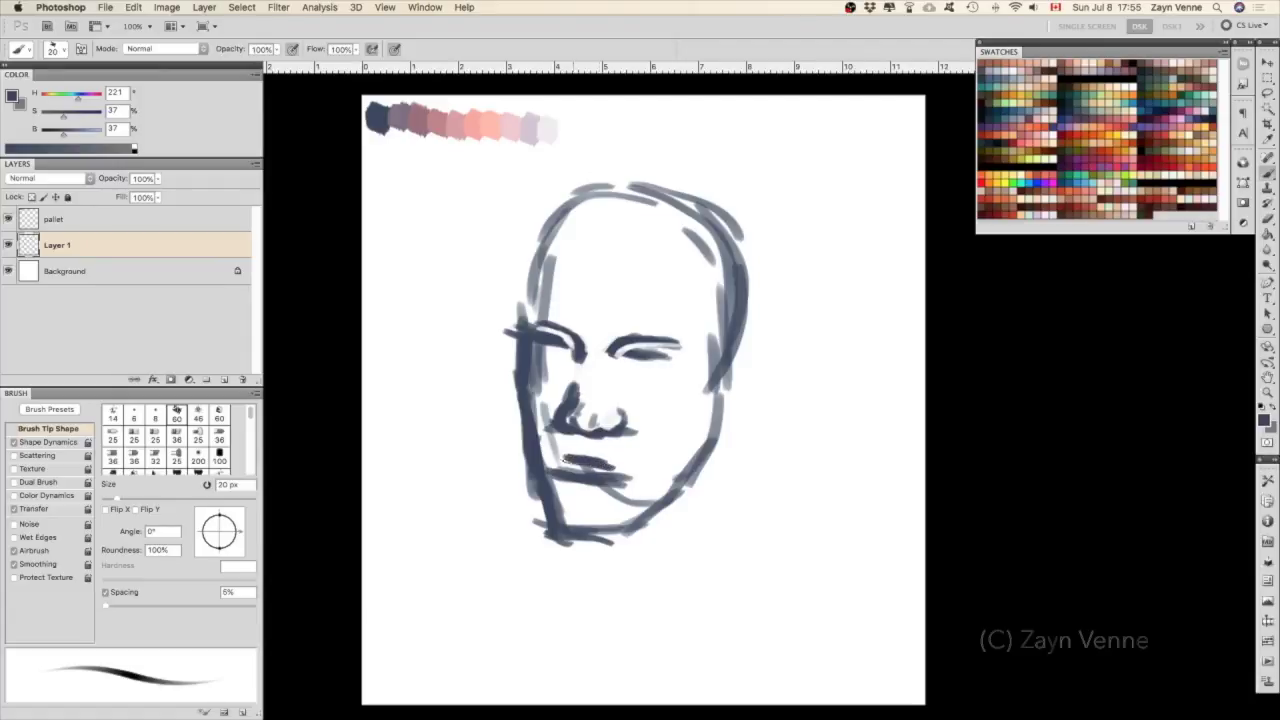
Erase to lighten the left jaw, faint chin marks and part of the right jawline.
key(e)
drag(540, 472, 532, 356)
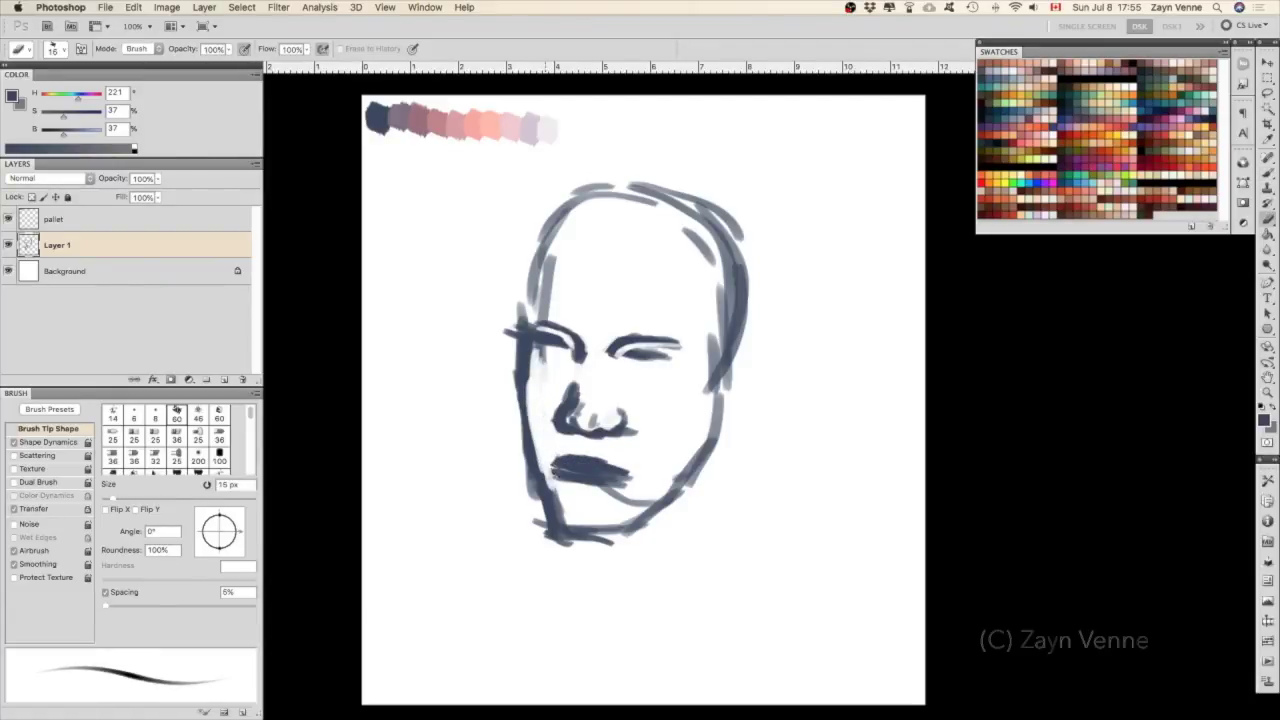
drag(582, 480, 575, 486)
key(b)
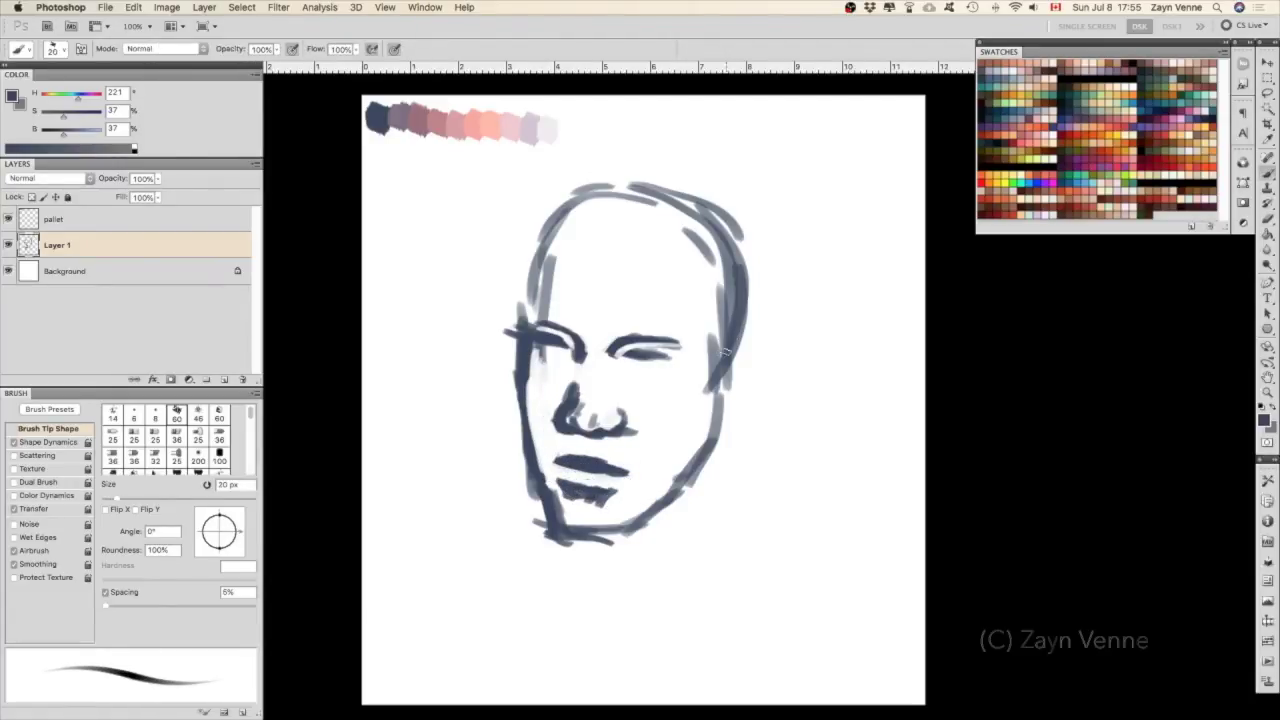
key(e)
key(b)
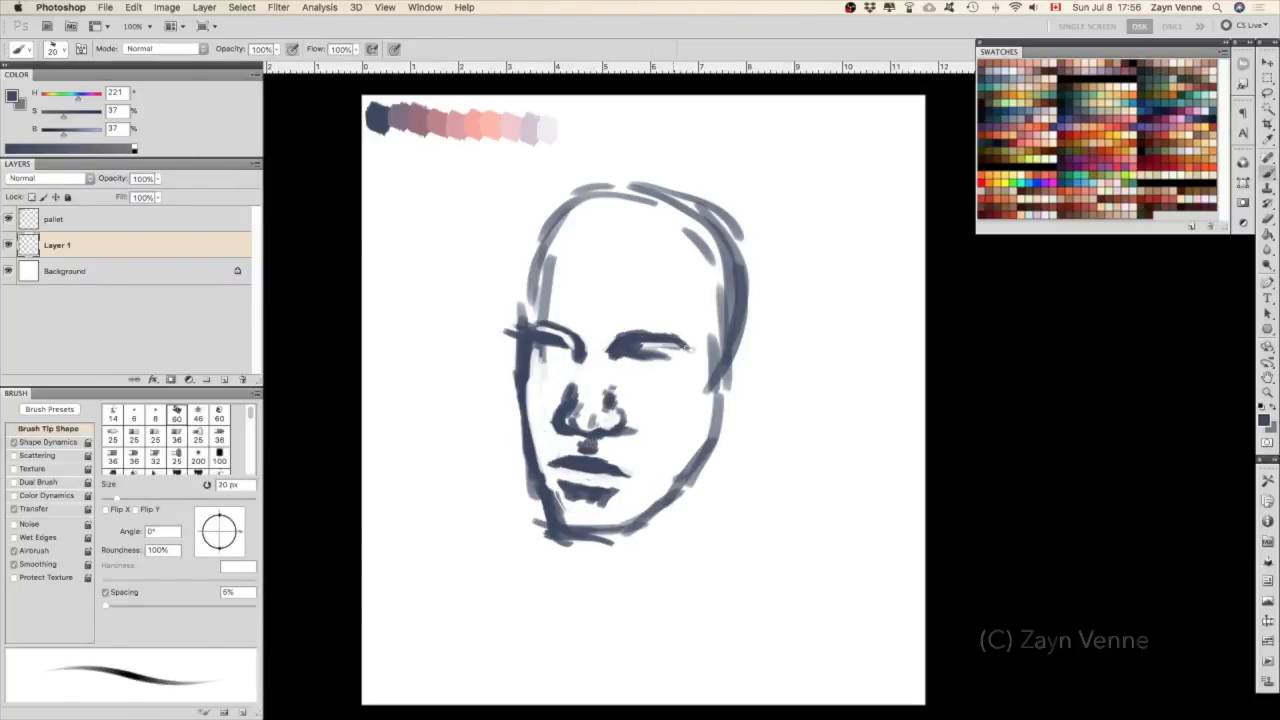
key(e)
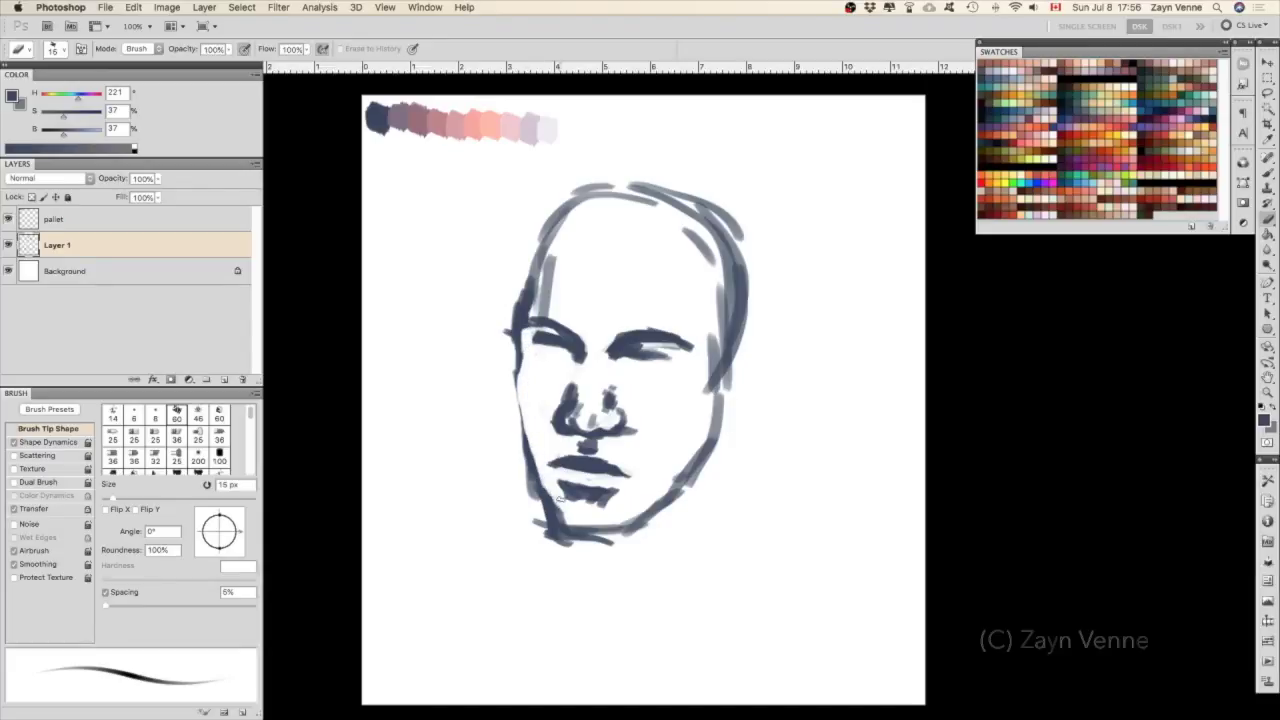
mouse_move(610, 528)
mouse_down()
mouse_move(716, 362)
mouse_move(753, 427)
mouse_up()
Paint a solid dark hair mass across the top and both sides of the head.
key(b)
mouse_move(770, 345)
mouse_down()
mouse_move(735, 185)
mouse_move(600, 150)
mouse_up()
drag(660, 160, 495, 250)
drag(610, 175, 495, 315)
drag(545, 205, 690, 160)
mouse_move(630, 175)
mouse_down()
mouse_move(770, 300)
mouse_move(735, 185)
mouse_up()
drag(745, 200, 610, 155)
Paint bangs over the forehead down to the brows, plus a dark stroke under the left eye.
drag(610, 330, 640, 245)
drag(650, 300, 700, 215)
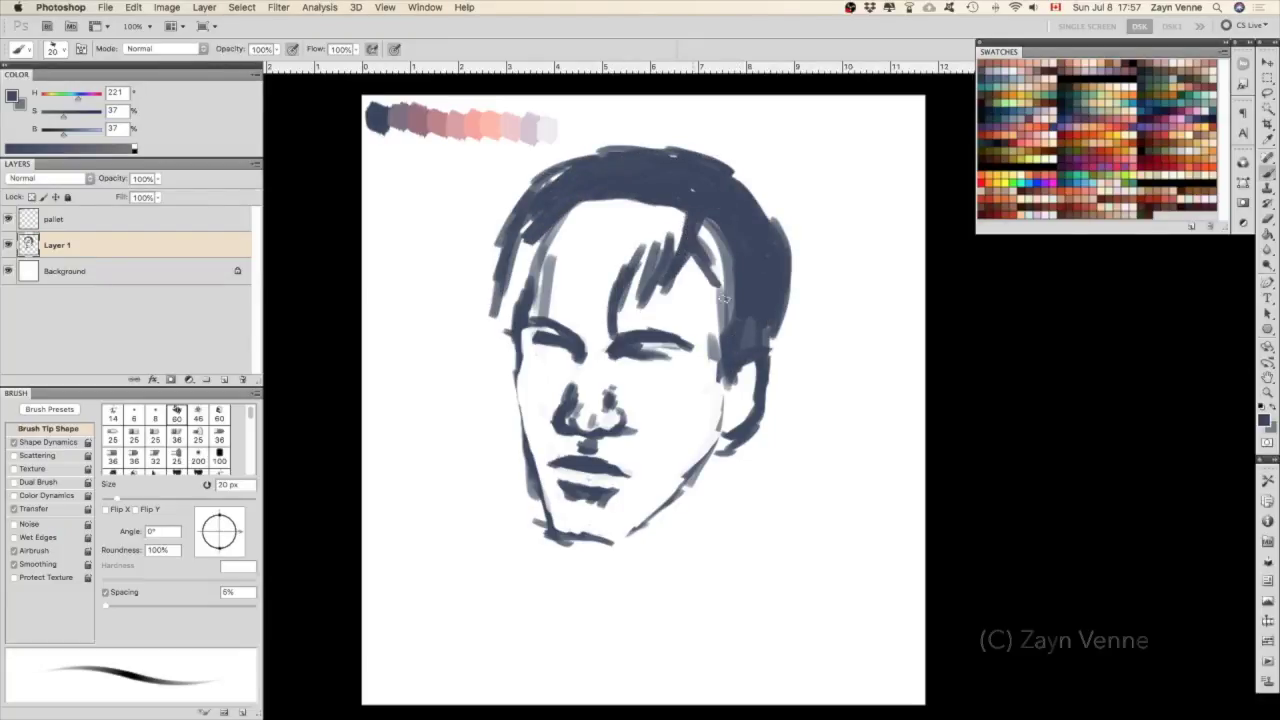
drag(730, 360, 705, 220)
drag(593, 320, 578, 205)
mouse_move(555, 325)
mouse_down()
mouse_move(545, 252)
mouse_move(590, 205)
mouse_up()
mouse_move(620, 330)
mouse_down()
mouse_move(688, 210)
mouse_move(525, 290)
mouse_move(560, 170)
mouse_up()
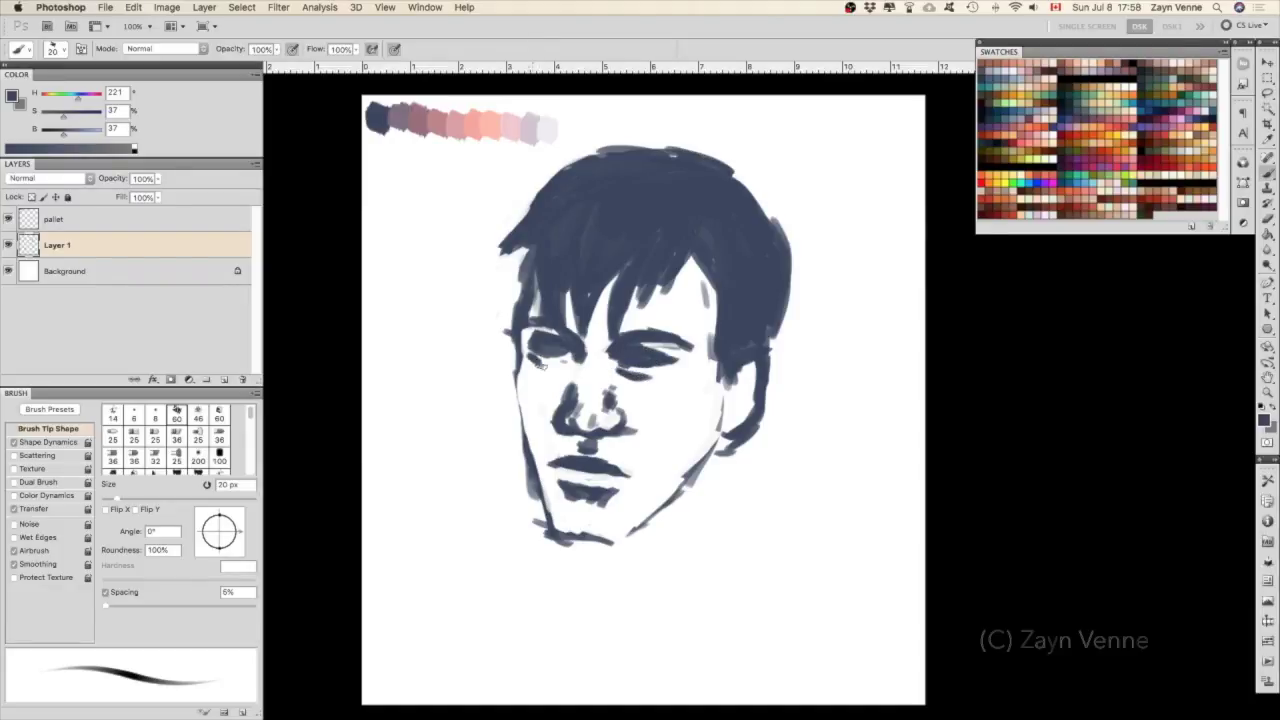
drag(572, 360, 546, 356)
Rotate the face layer about -1.5° with Free Transform.
key(e)
key(ctrl+t)
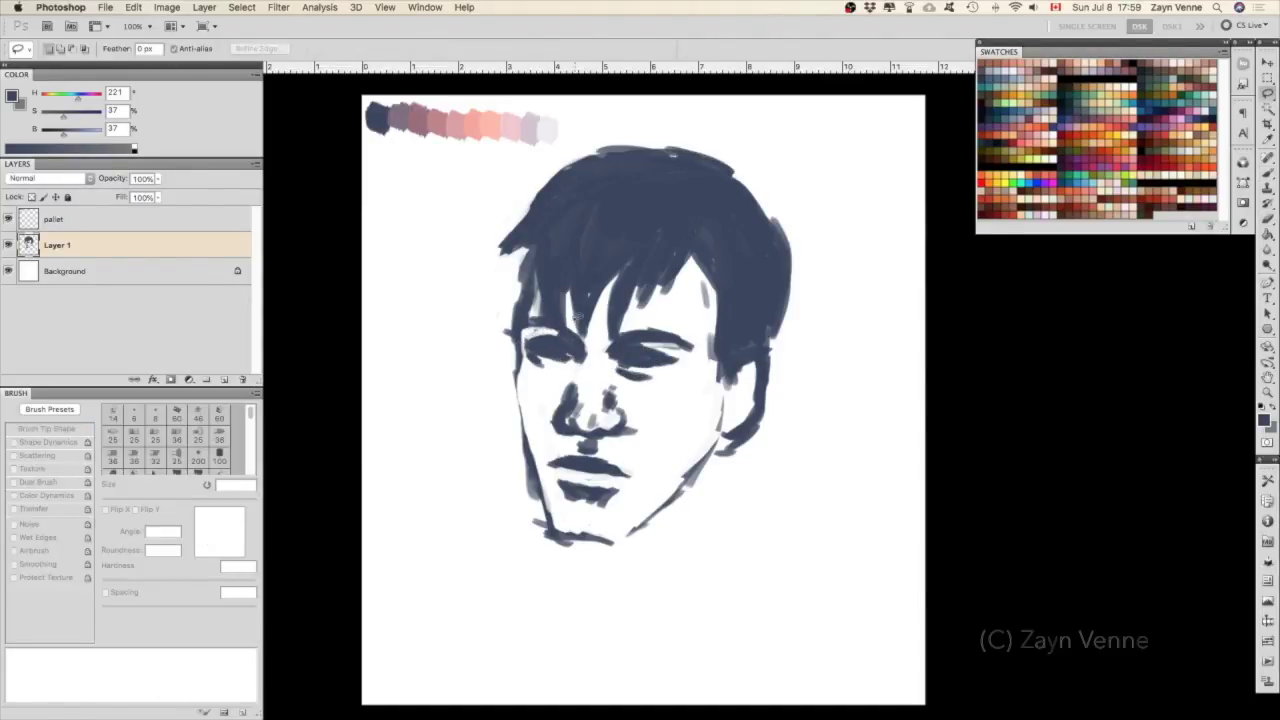
drag(812, 150, 808, 161)
key(Return)
click(278, 7)
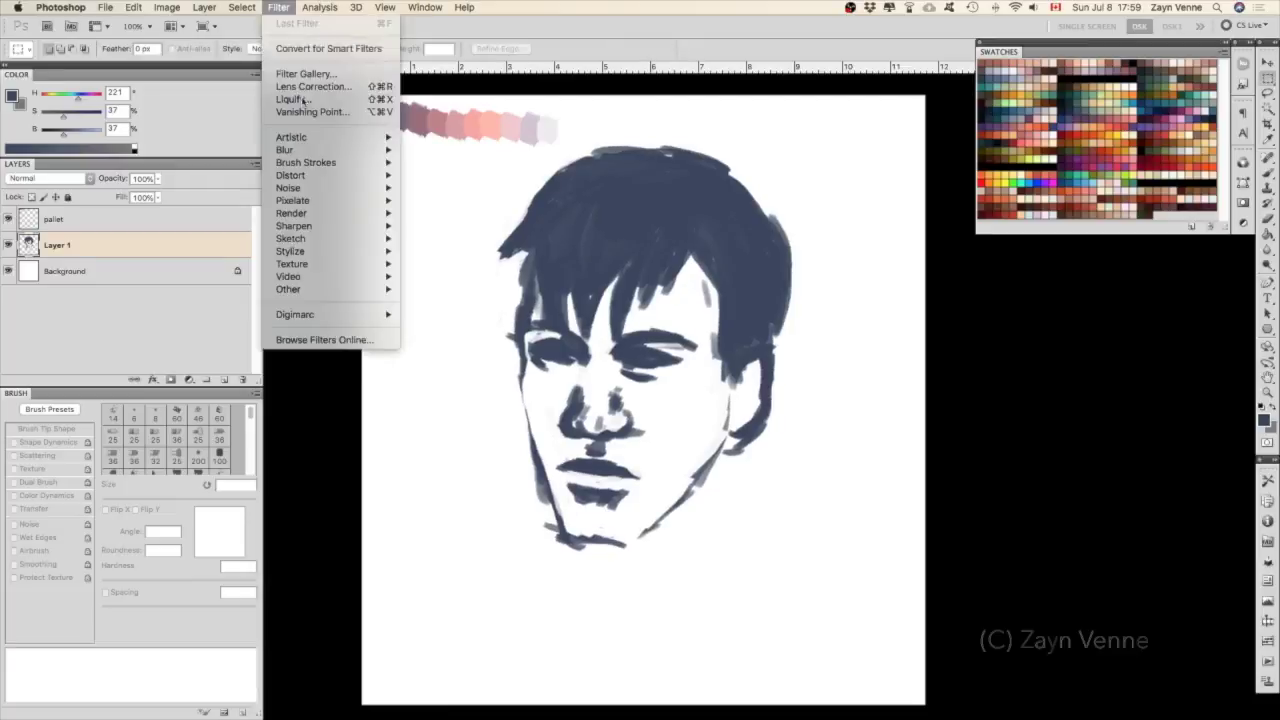
Apply Liquify, then draw the neck, neck shadow and shoulder lines below the head.
click(305, 99)
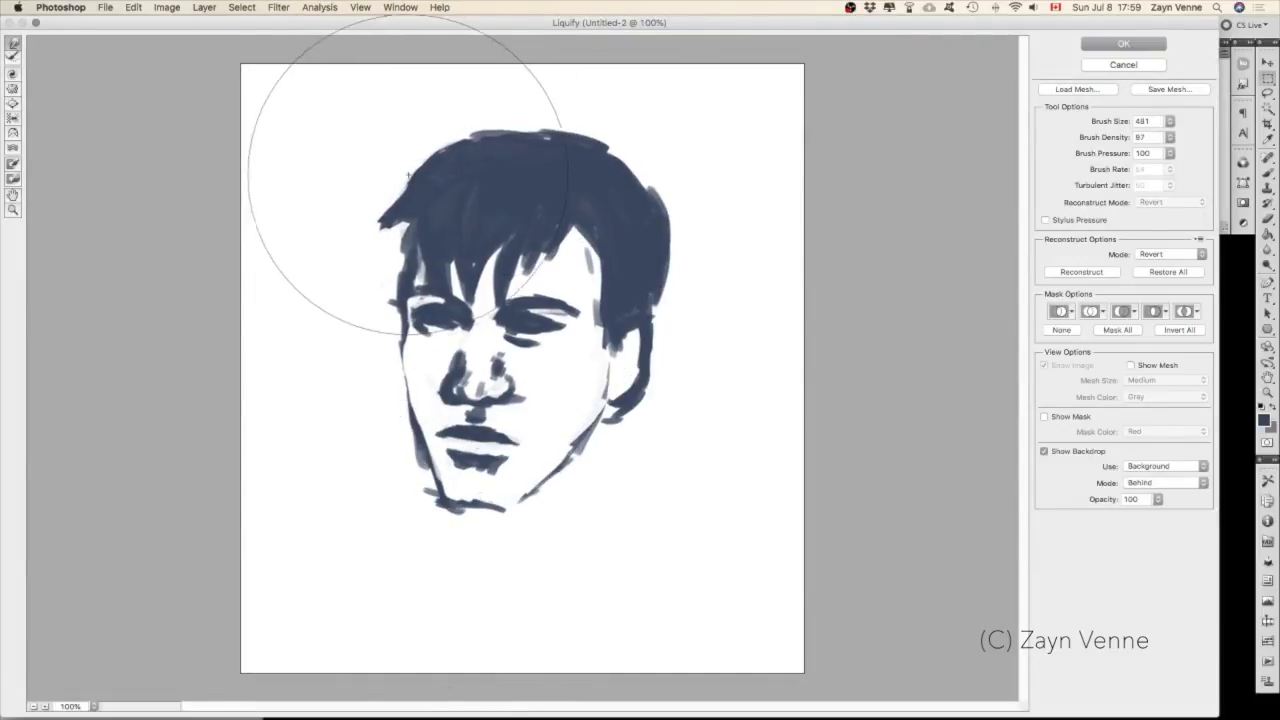
click(1123, 43)
key(b)
mouse_move(738, 376)
mouse_down()
mouse_move(692, 424)
mouse_move(714, 548)
mouse_move(776, 630)
mouse_up()
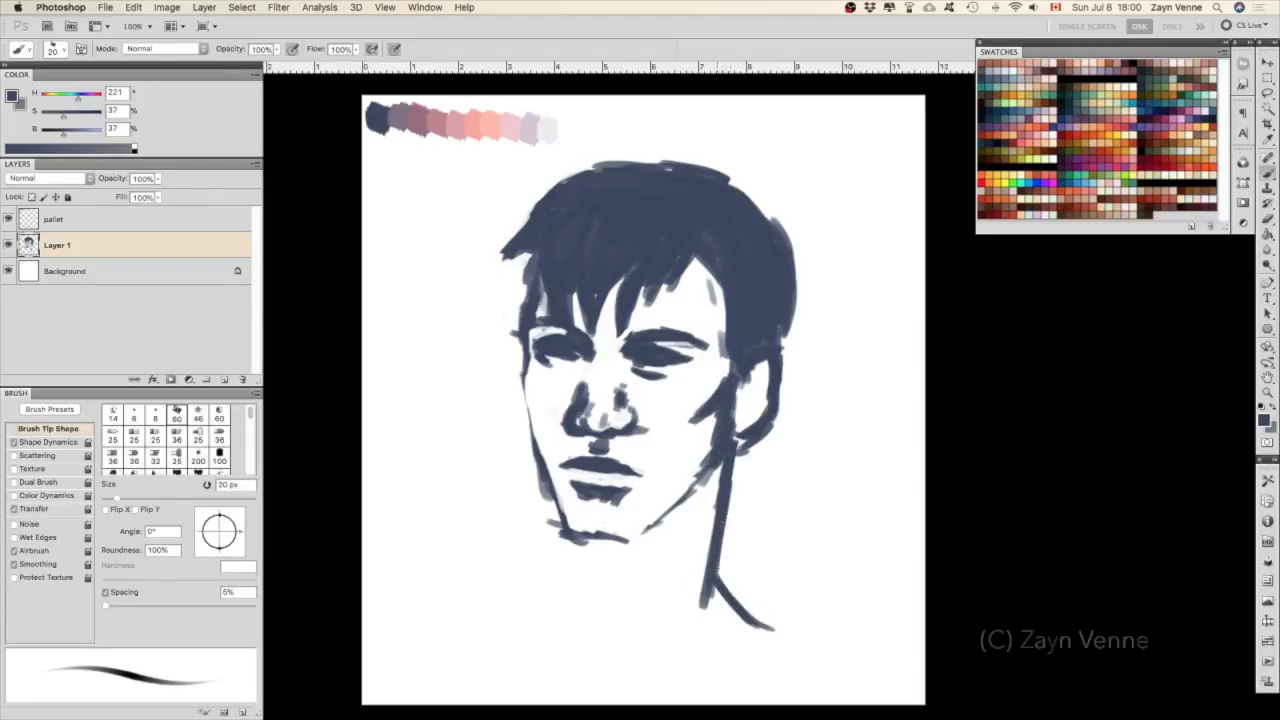
drag(720, 580, 860, 675)
drag(590, 540, 635, 595)
drag(720, 468, 640, 578)
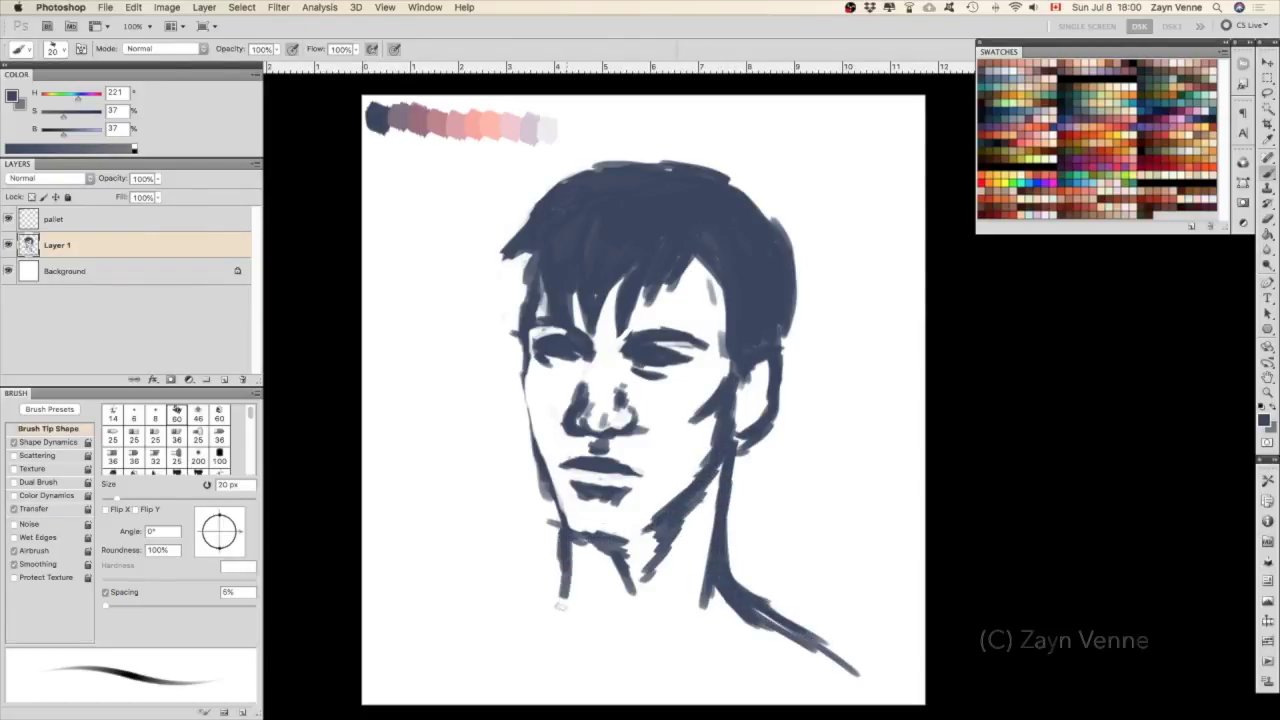
drag(562, 588, 445, 640)
Fill the Background layer with the muted mauve colour.
drag(620, 560, 620, 490)
key(ctrl+minus)
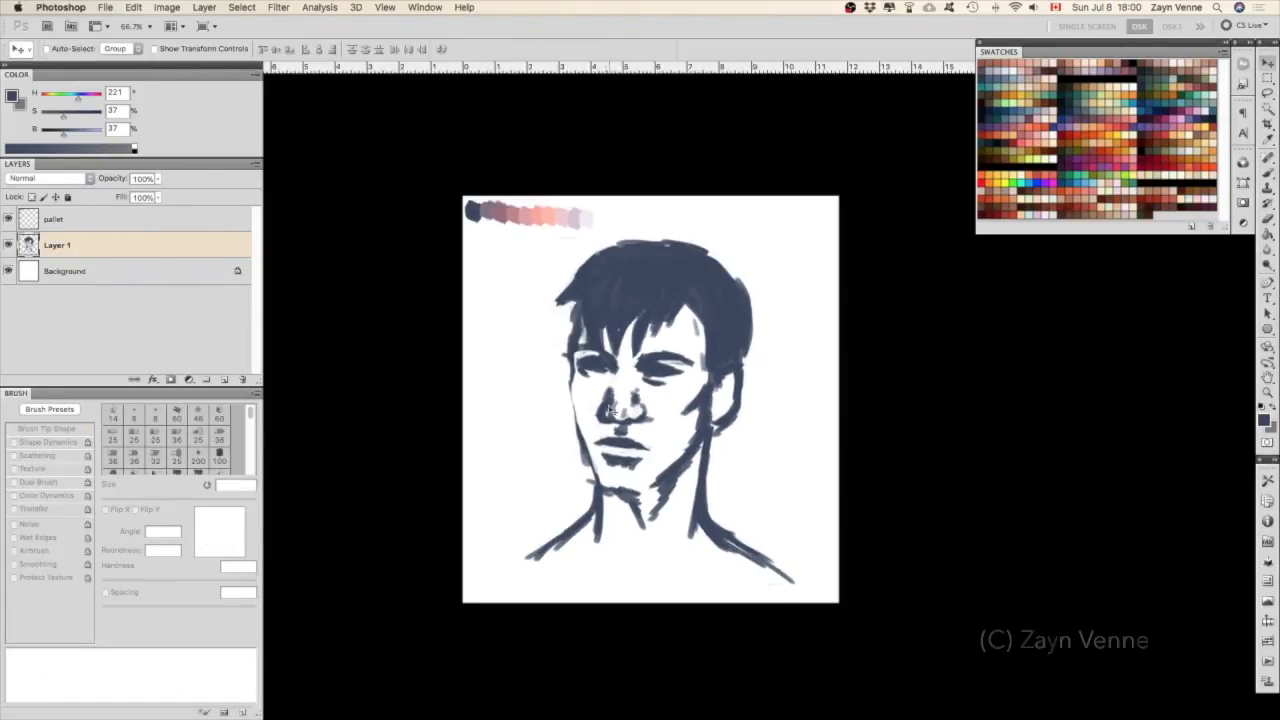
key(ctrl+plus)
click(130, 270)
key(x)
key(alt+BackSpace)
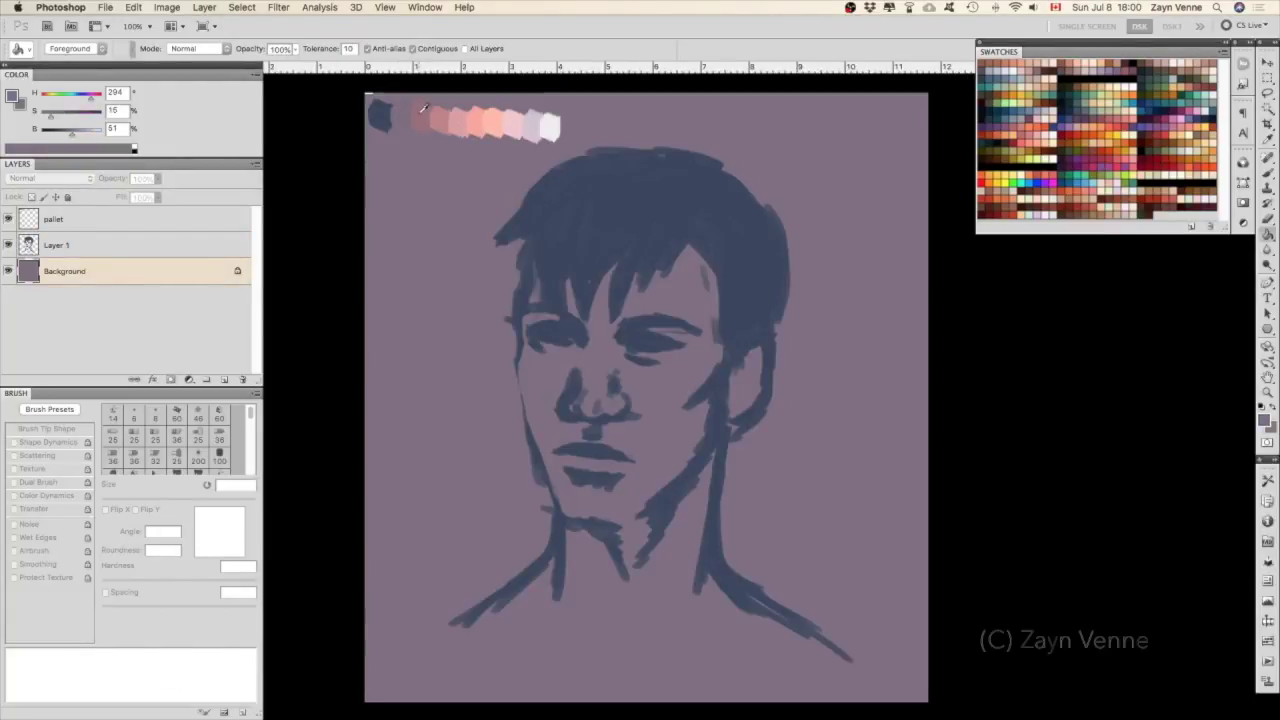
Merge the head sketch layer down into the Background.
key(b)
right_click(132, 250)
click(215, 506)
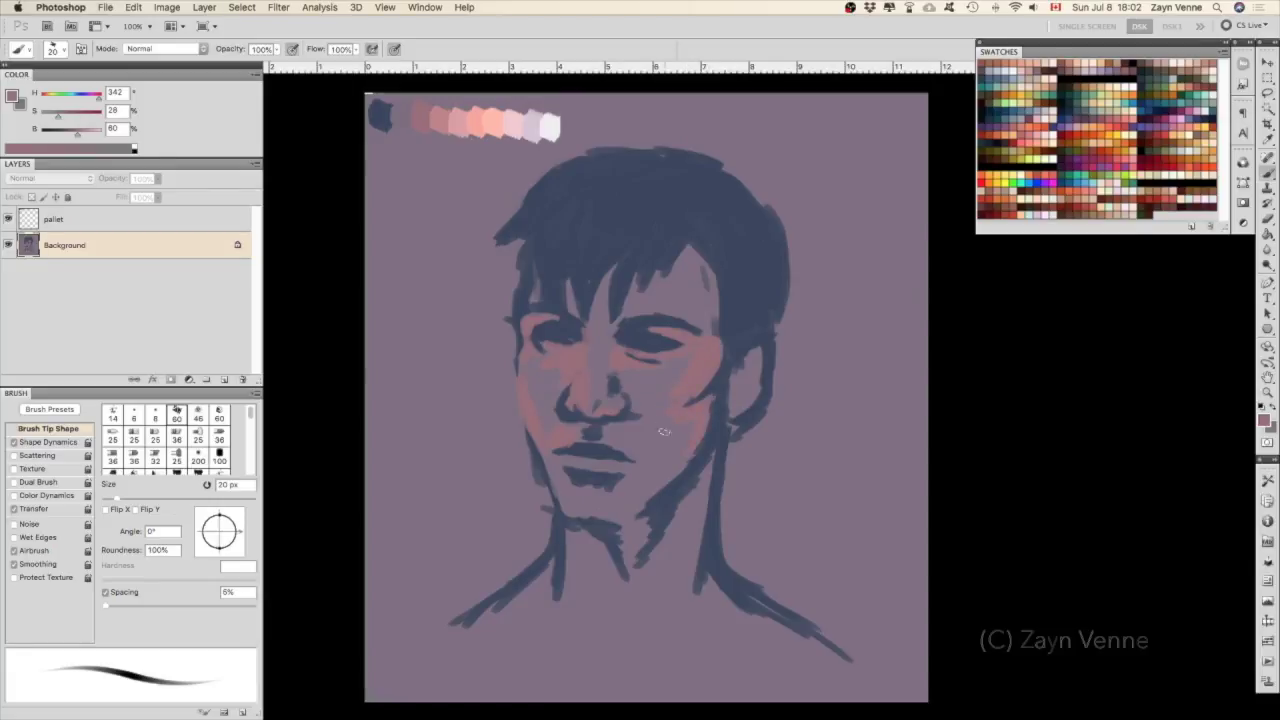
Paint salmon skin on both sides of the neck and the ear, plus a nose-bridge highlight.
drag(705, 475, 700, 600)
drag(600, 528, 589, 574)
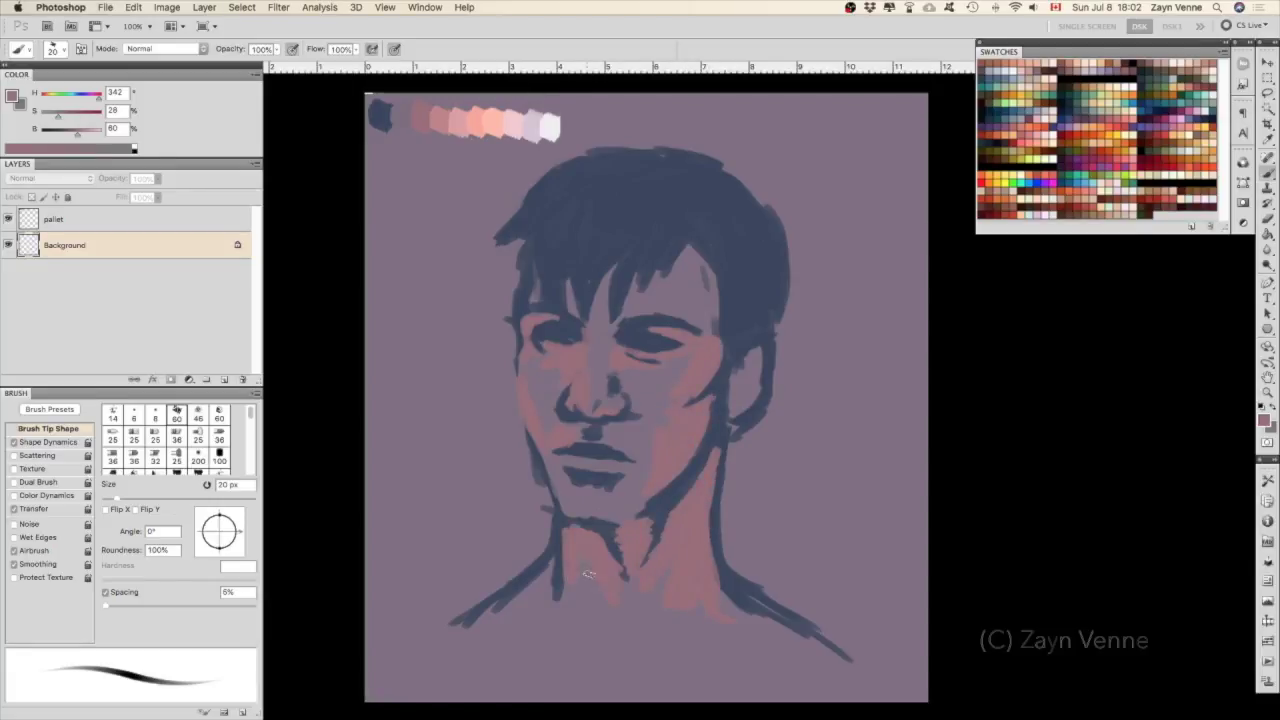
alt+click(720, 362)
alt+click(478, 128)
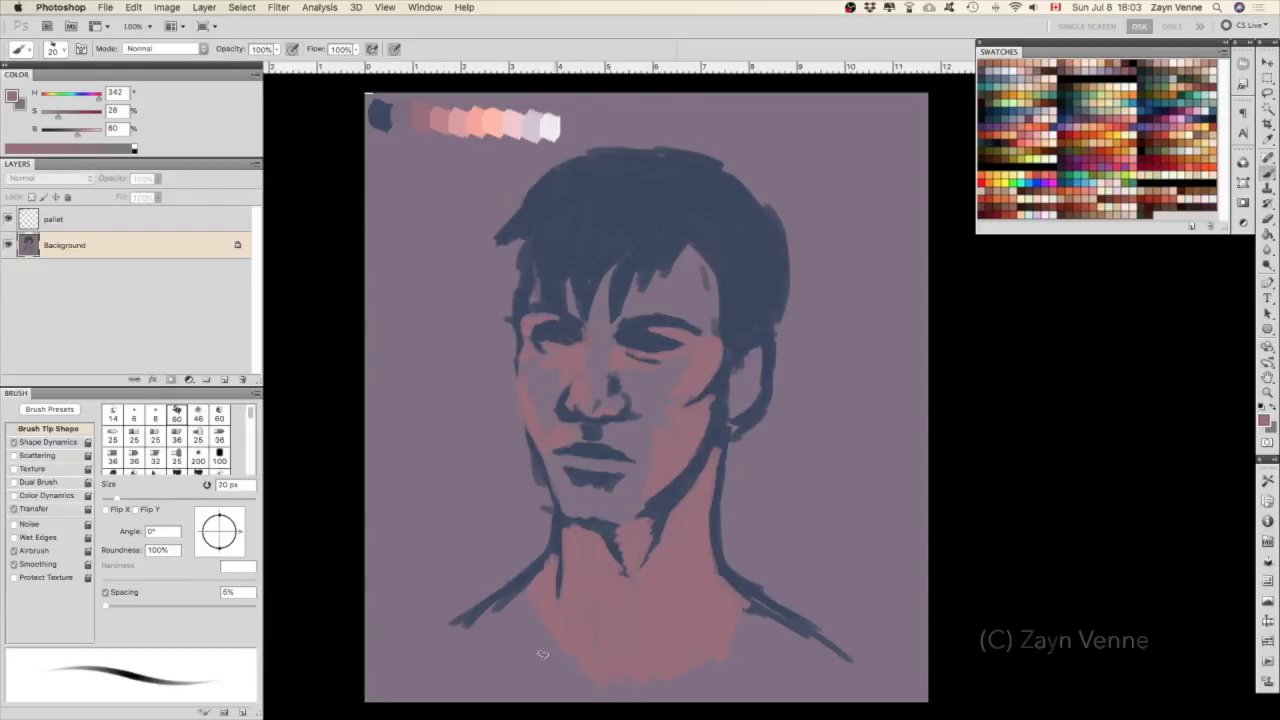
drag(730, 381, 729, 431)
alt+click(451, 114)
drag(603, 342, 590, 404)
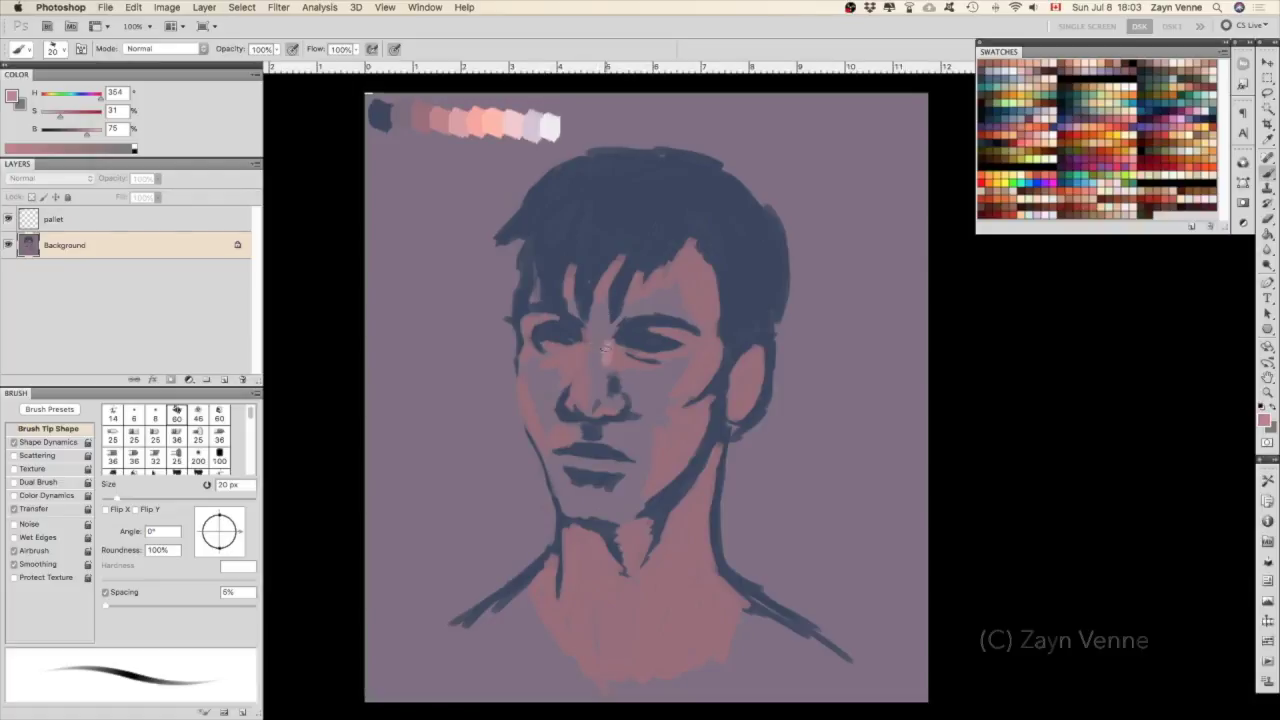
Add light pink under the eye and chin, darken below the lower lip, and tint the upper lip.
mouse_move(686, 355)
mouse_down()
mouse_move(662, 370)
mouse_move(632, 428)
mouse_up()
alt+click(620, 482)
mouse_move(610, 510)
mouse_down()
mouse_move(622, 496)
mouse_move(617, 507)
mouse_up()
alt+click(600, 500)
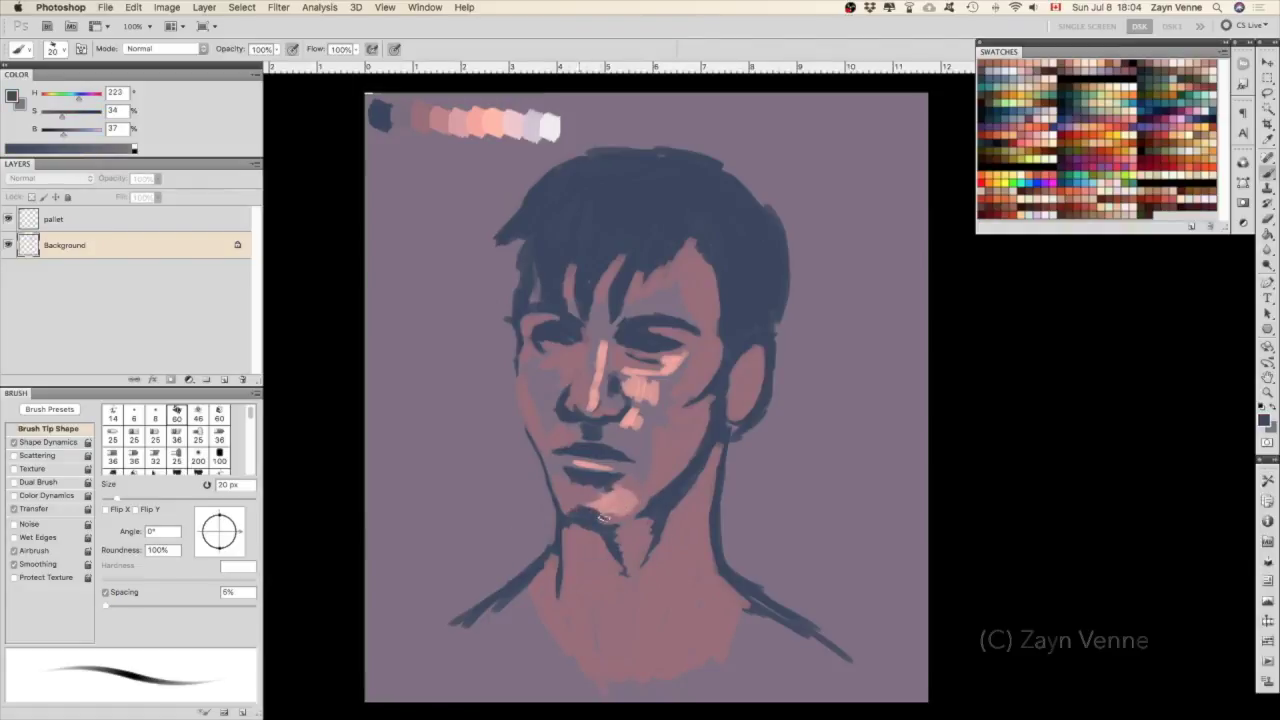
alt+click(596, 485)
drag(596, 485, 575, 482)
alt+click(551, 458)
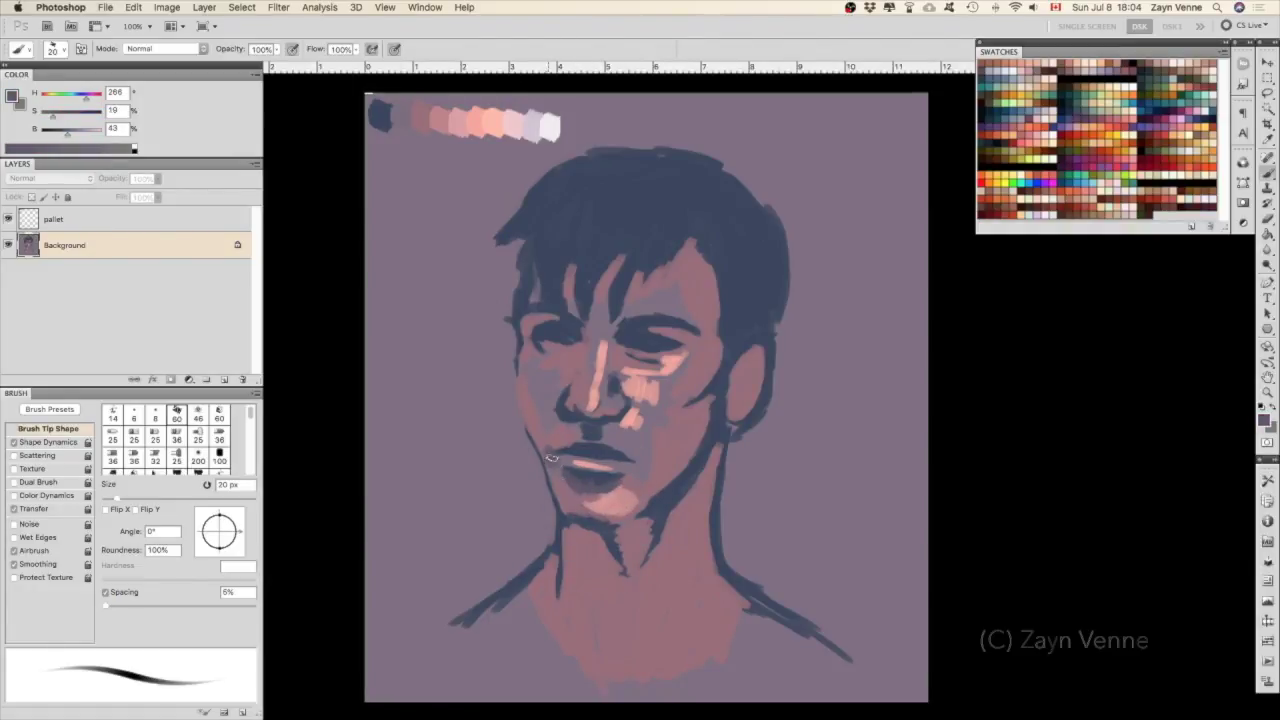
alt+click(640, 470)
drag(628, 455, 612, 432)
Highlight the nose and lighten the right cheek with sampled pinks.
alt+click(604, 411)
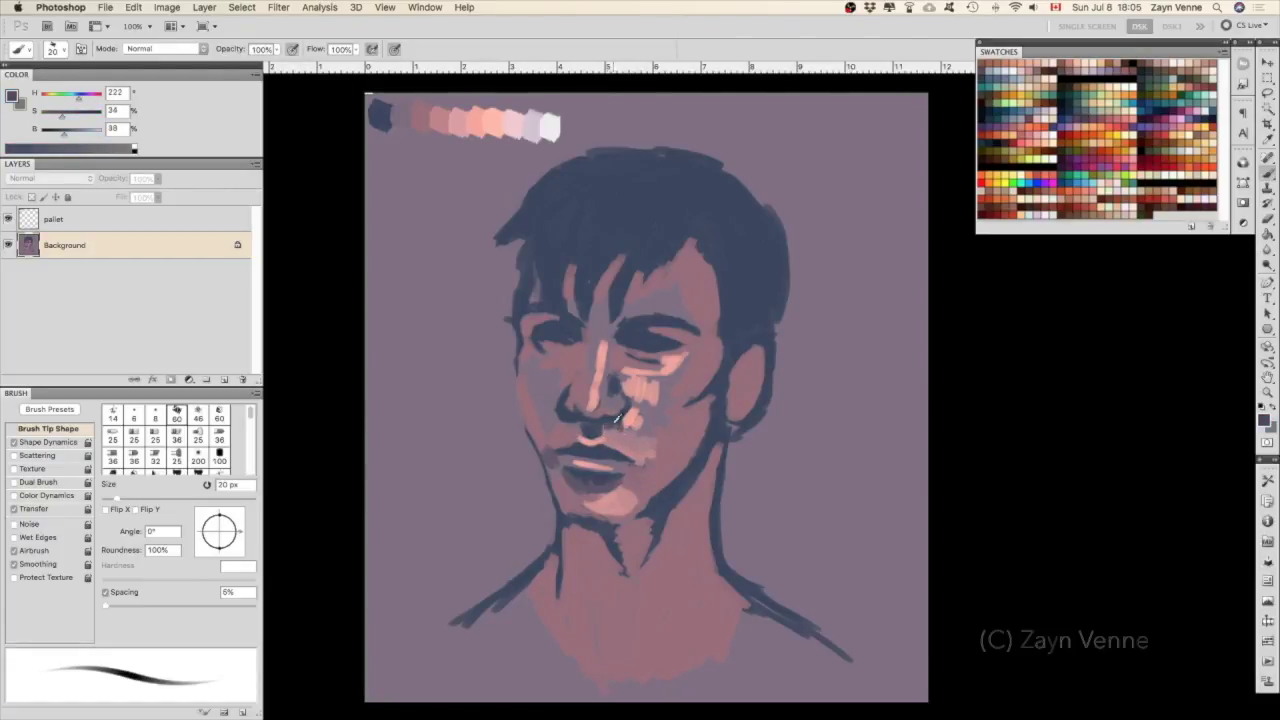
alt+click(630, 425)
drag(622, 442, 642, 425)
alt+click(645, 397)
mouse_move(657, 376)
mouse_down()
mouse_move(700, 395)
mouse_move(680, 445)
mouse_move(715, 480)
mouse_up()
alt+click(674, 406)
alt+click(660, 470)
mouse_move(690, 425)
mouse_down()
mouse_move(703, 410)
mouse_move(669, 461)
mouse_up()
alt+click(700, 420)
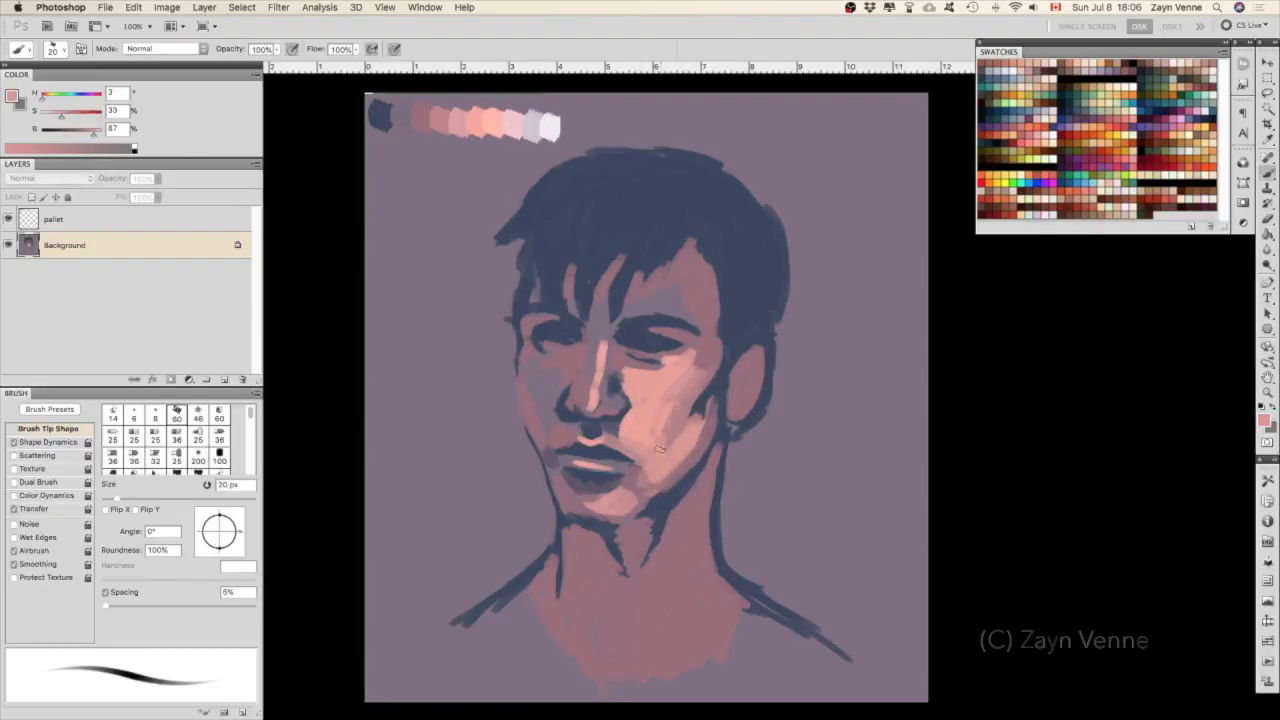
Paint a lighter stroke across the lips and light pink on the left cheek and under the eye.
alt+click(636, 464)
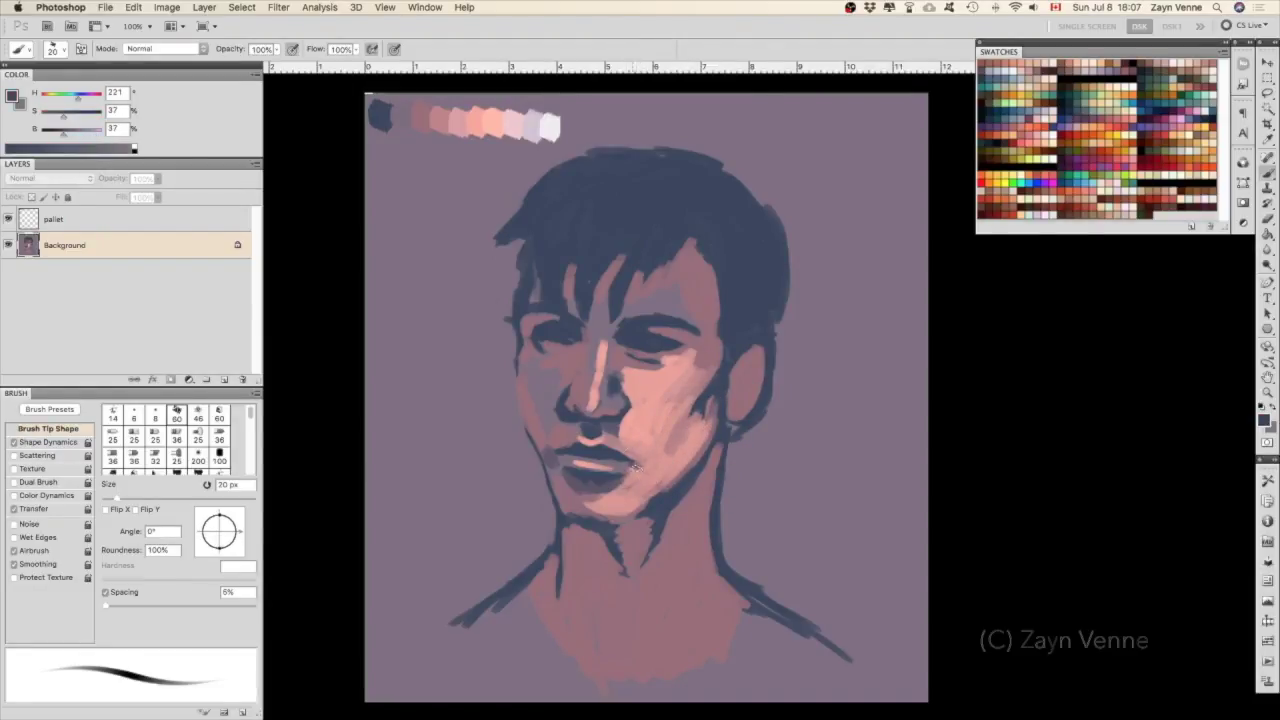
alt+click(573, 455)
drag(570, 458, 625, 463)
alt+click(605, 456)
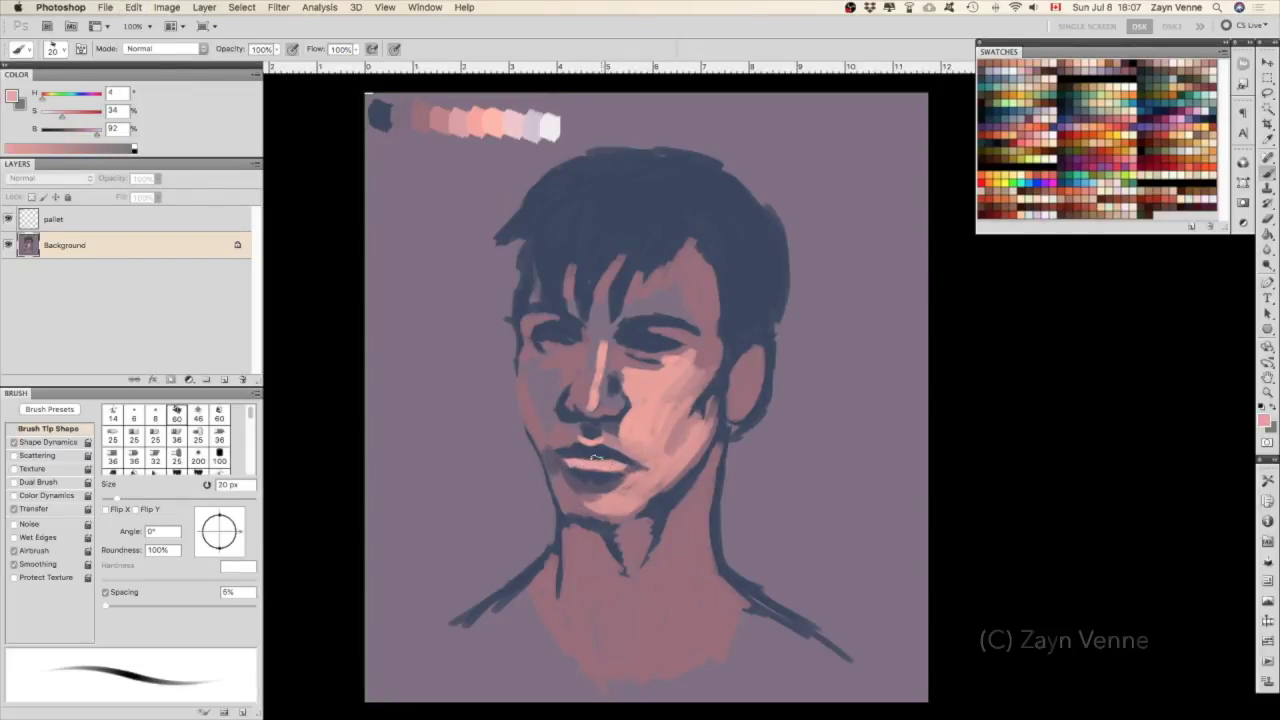
alt+click(571, 427)
drag(559, 408, 566, 375)
alt+click(556, 388)
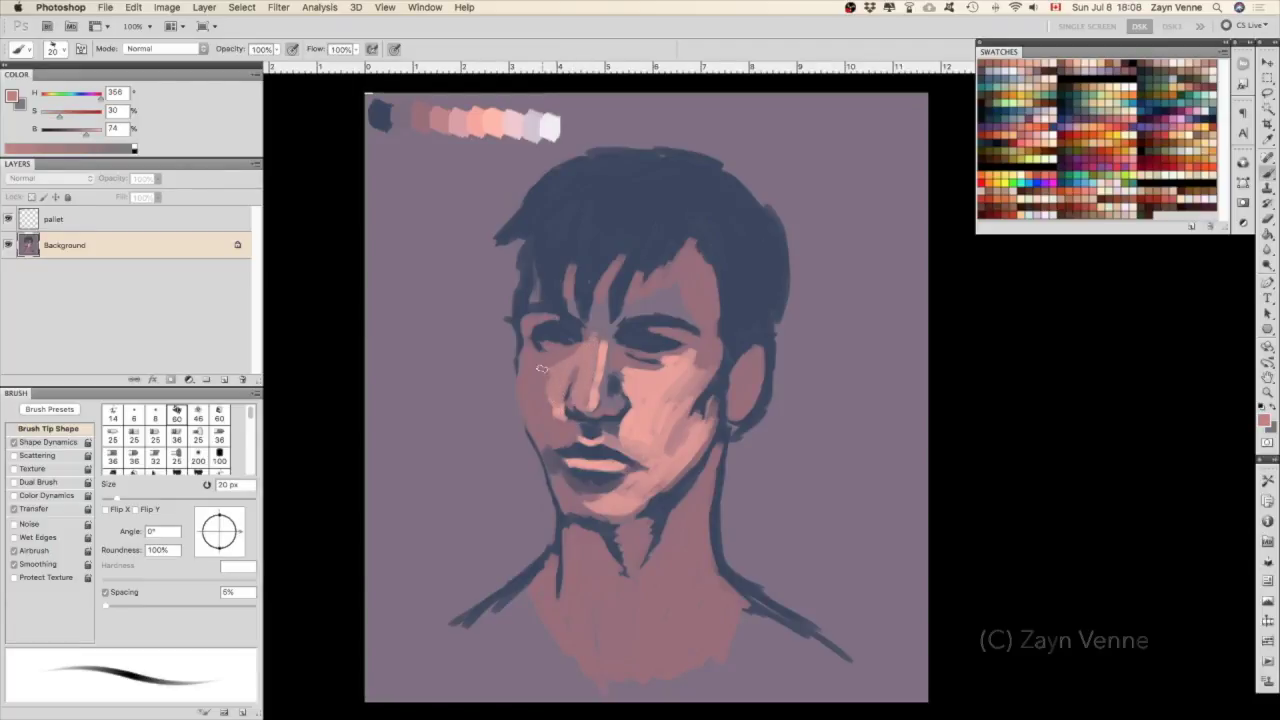
mouse_move(546, 378)
mouse_down()
mouse_move(560, 432)
mouse_move(536, 448)
mouse_up()
alt+click(552, 419)
alt+click(519, 353)
alt+click(532, 388)
Highlight the forehead, brows, left eye area and nose bridge in light pink.
alt+click(697, 297)
mouse_move(700, 320)
mouse_down()
mouse_move(650, 308)
mouse_move(680, 290)
mouse_move(620, 300)
mouse_move(618, 314)
mouse_up()
alt+click(690, 295)
alt+click(618, 318)
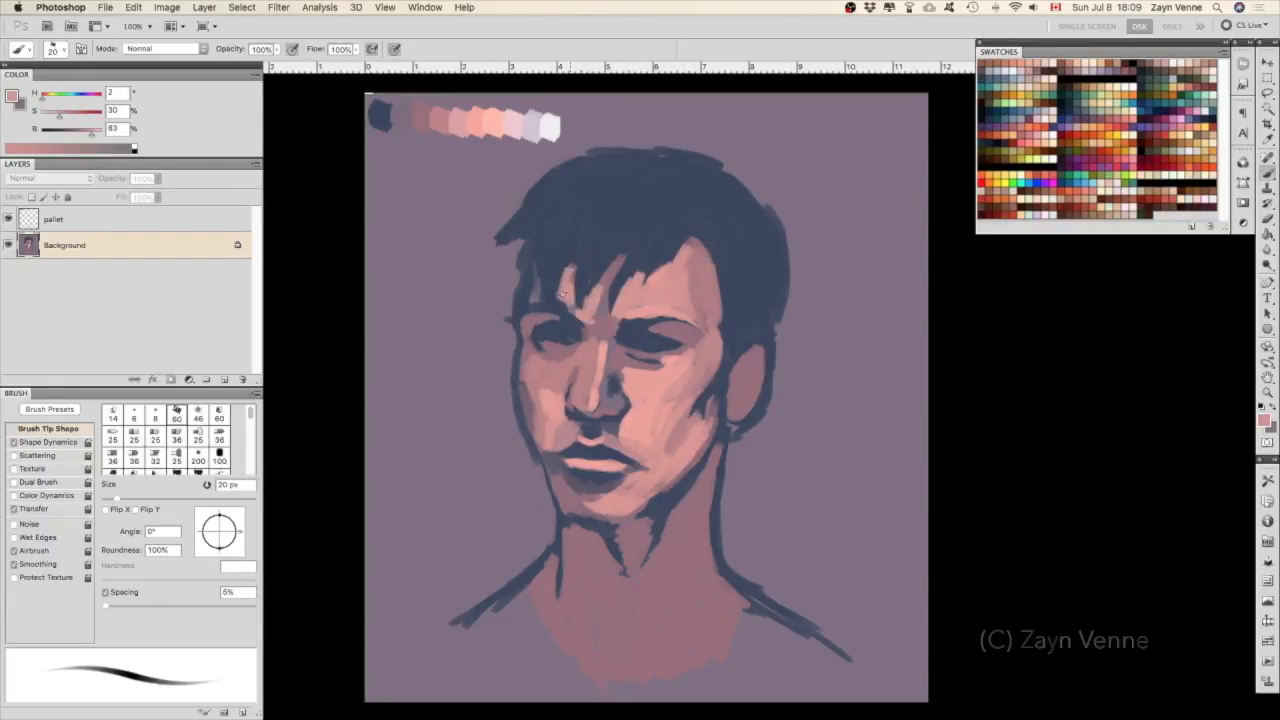
mouse_move(531, 318)
mouse_down()
mouse_move(548, 322)
mouse_move(530, 268)
mouse_up()
drag(608, 380, 611, 385)
alt+click(620, 365)
alt+click(597, 413)
Sample skin tones around the eye, lips and cheek, ending on dark blue for neck shading.
alt+click(652, 337)
alt+click(556, 474)
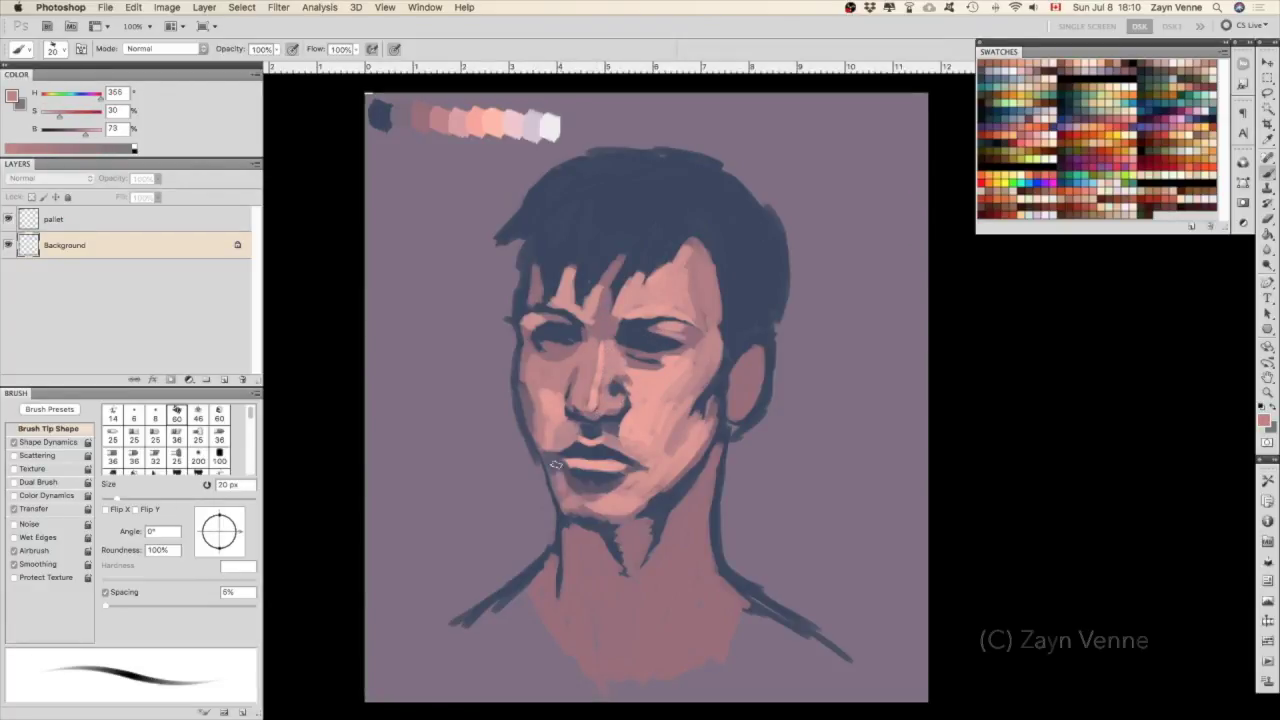
alt+click(548, 466)
alt+click(555, 470)
alt+click(540, 447)
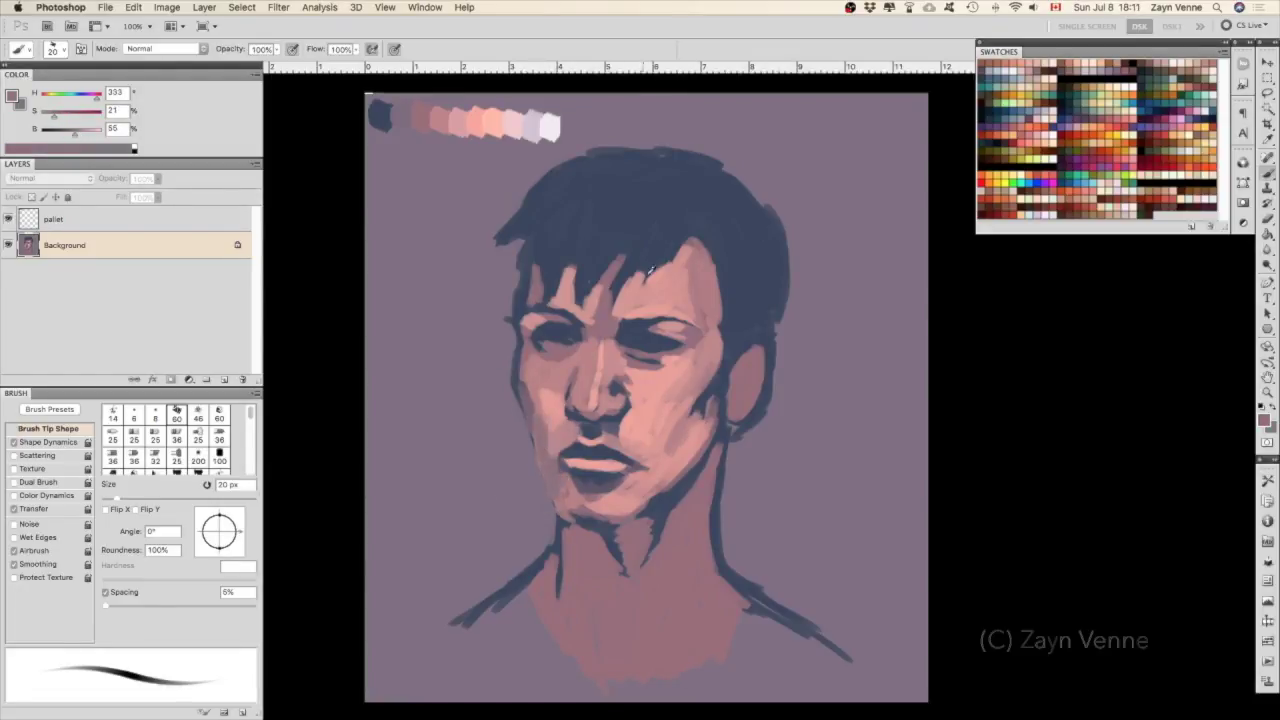
alt+click(745, 343)
At 12% flow and 35 px brush size, shade down both sides of the neck.
key(shift+1)
key(shift+2)
drag(720, 400, 740, 400)
mouse_move(706, 520)
mouse_down()
mouse_move(712, 590)
mouse_move(725, 600)
mouse_up()
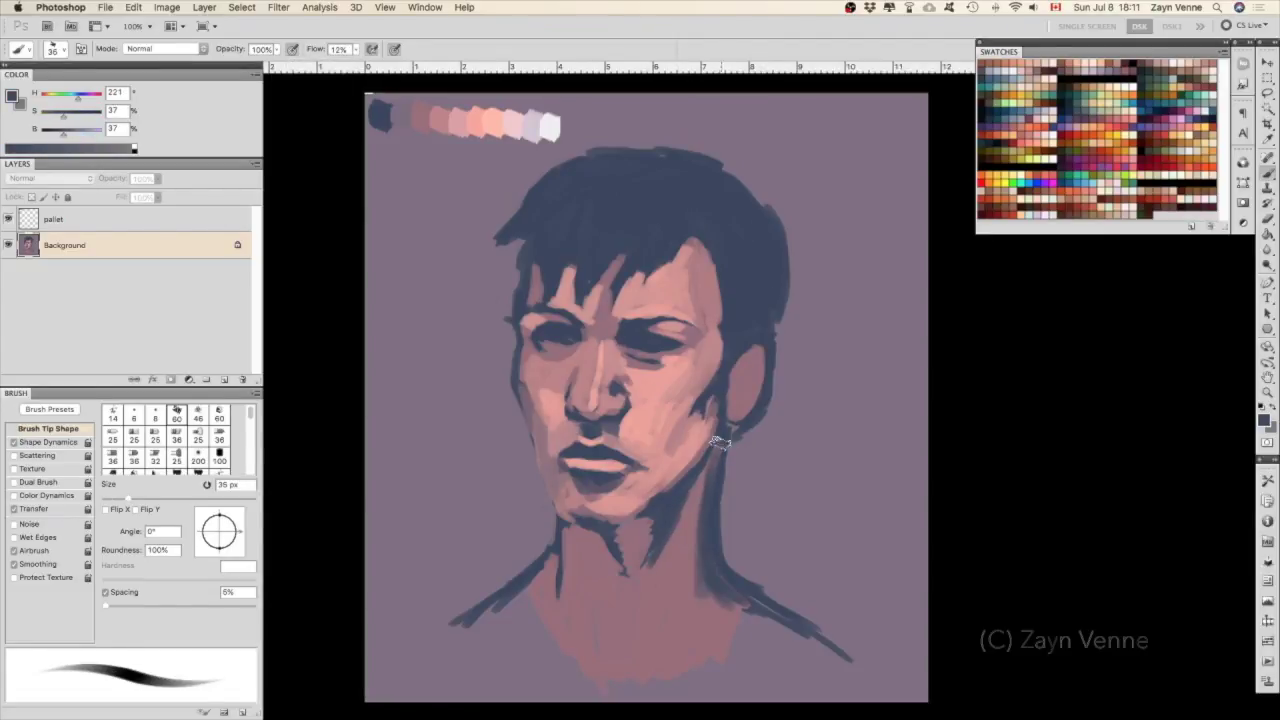
drag(715, 440, 700, 595)
mouse_move(650, 520)
mouse_down()
mouse_move(640, 590)
mouse_move(638, 520)
mouse_move(674, 526)
mouse_up()
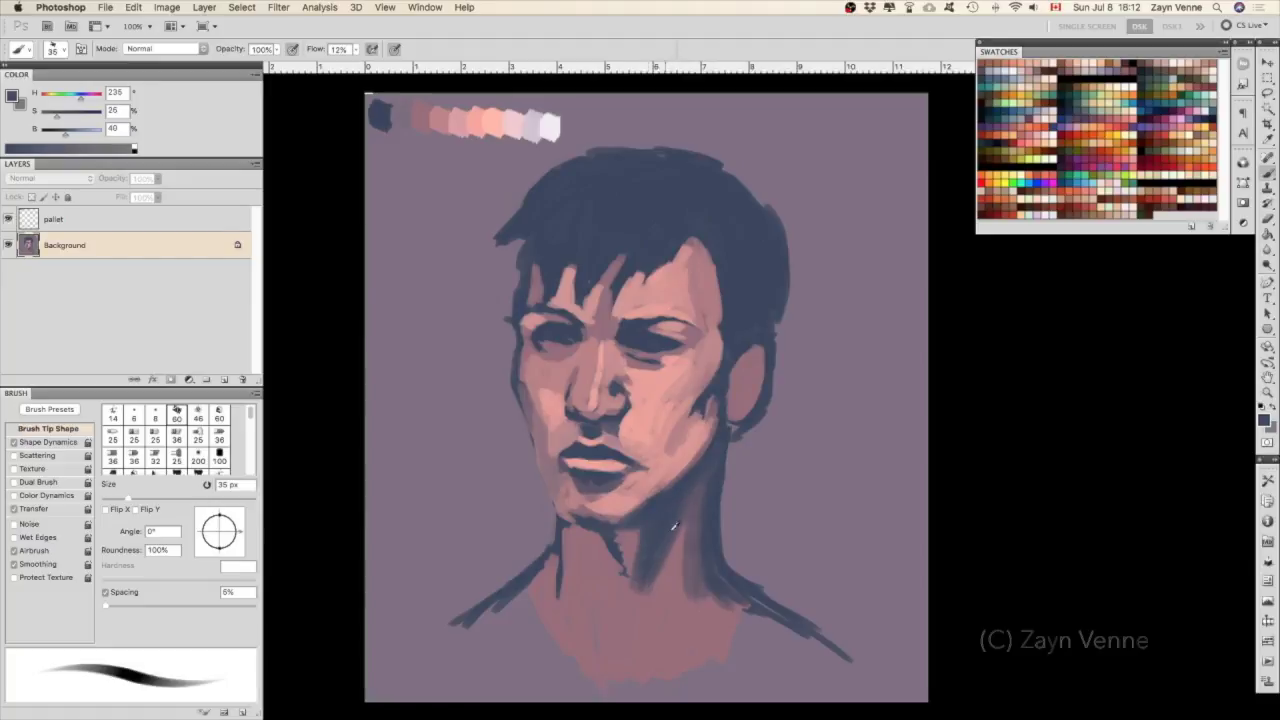
mouse_move(562, 551)
mouse_down()
mouse_move(530, 620)
mouse_move(570, 665)
mouse_up()
drag(605, 580, 585, 655)
Darken the centre and lower neck with sampled blue-grey tones.
alt+click(578, 634)
alt+click(600, 560)
mouse_move(600, 535)
mouse_down()
mouse_move(590, 590)
mouse_move(610, 565)
mouse_move(620, 585)
mouse_up()
mouse_move(683, 553)
mouse_down()
mouse_move(660, 635)
mouse_move(600, 585)
mouse_up()
Paint dark blue shading across the lower neck and both shoulders.
alt+click(686, 607)
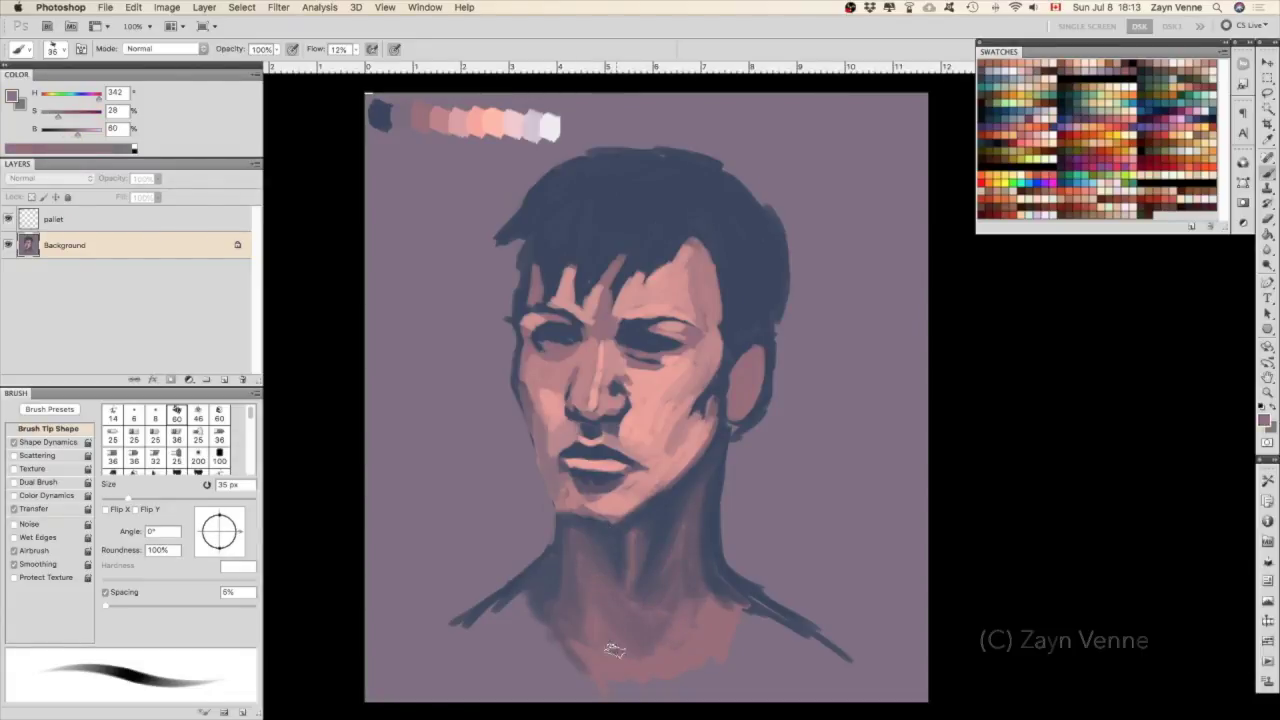
alt+click(700, 610)
drag(740, 600, 700, 675)
drag(790, 605, 720, 660)
drag(835, 665, 710, 640)
drag(540, 585, 465, 630)
drag(600, 610, 570, 658)
Carry the dark blue shoulders out to the left and right canvas edges.
mouse_move(525, 570)
mouse_down()
mouse_move(429, 614)
mouse_move(370, 680)
mouse_up()
mouse_move(745, 578)
mouse_down()
mouse_move(866, 614)
mouse_move(925, 684)
mouse_up()
drag(818, 635, 938, 700)
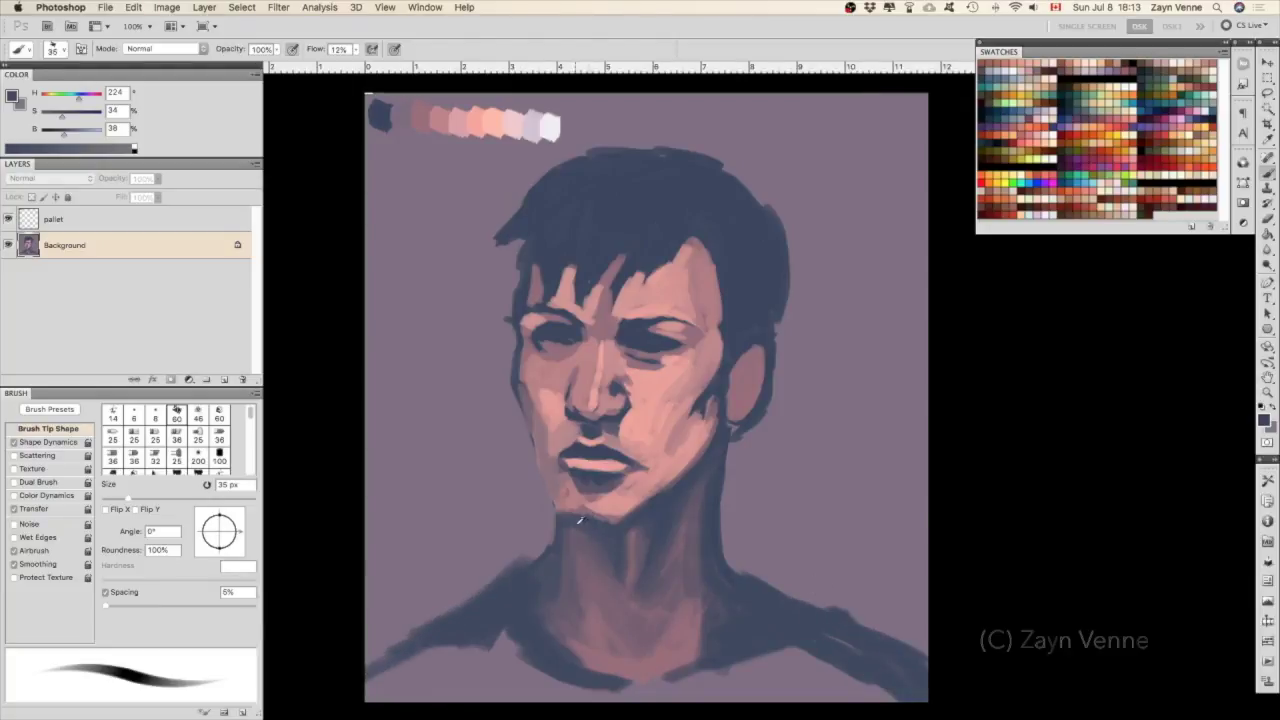
drag(705, 690, 780, 655)
drag(550, 635, 502, 700)
Add pink to the lower chest and muted mauve strokes to the neck.
alt+click(657, 679)
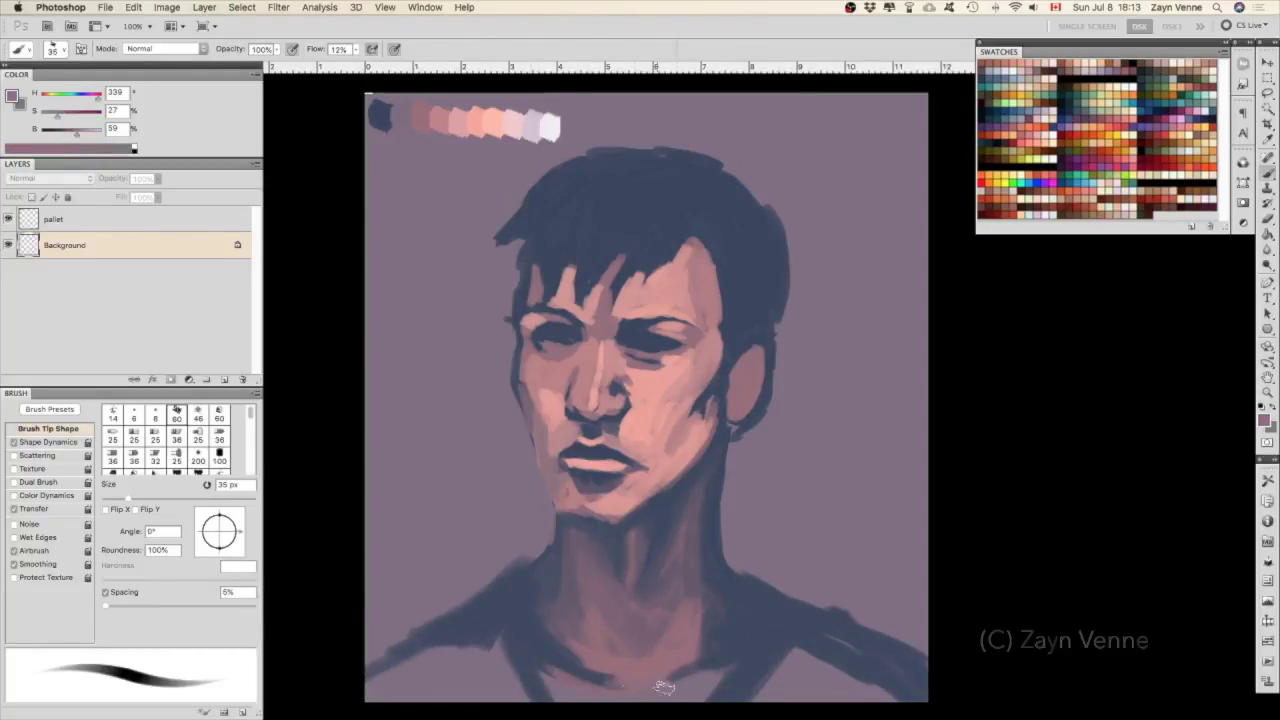
mouse_move(709, 677)
mouse_down()
mouse_move(671, 703)
mouse_move(560, 660)
mouse_move(700, 660)
mouse_up()
alt+click(600, 676)
alt+click(648, 651)
drag(623, 609, 623, 543)
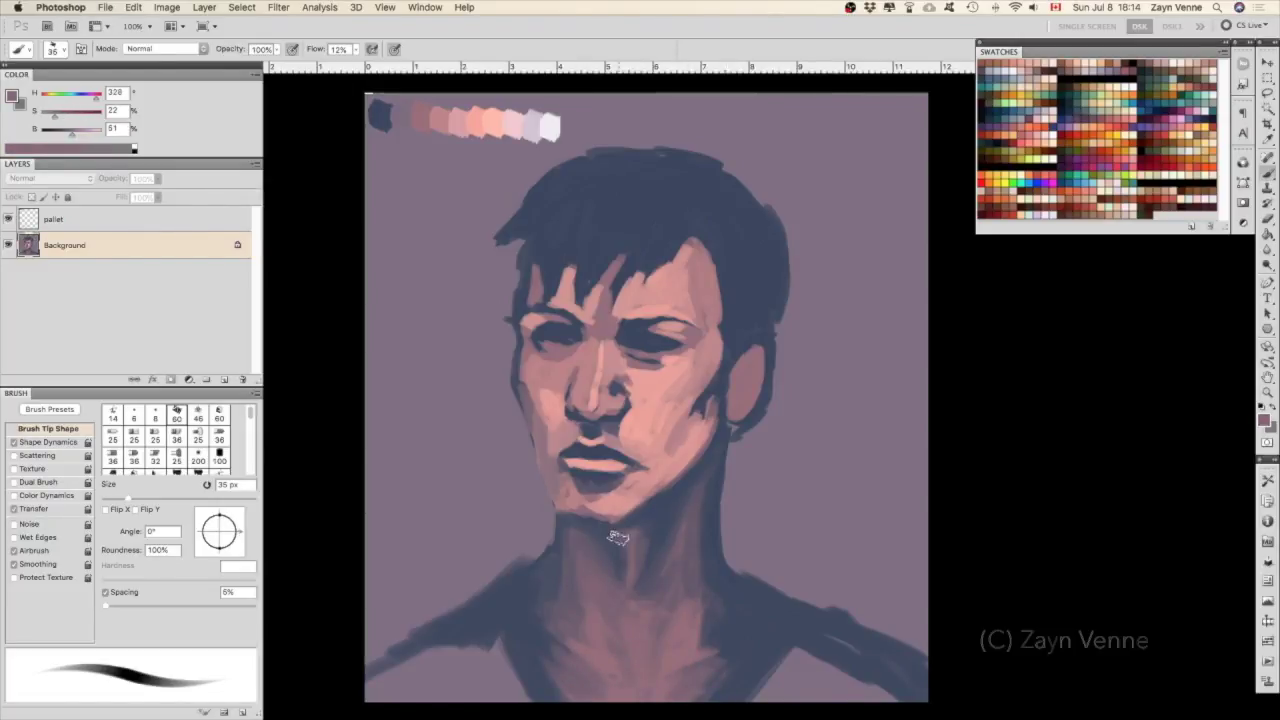
alt+click(651, 541)
Paint dark shadow along the right cheek and repaint the right jaw shading.
alt+click(712, 338)
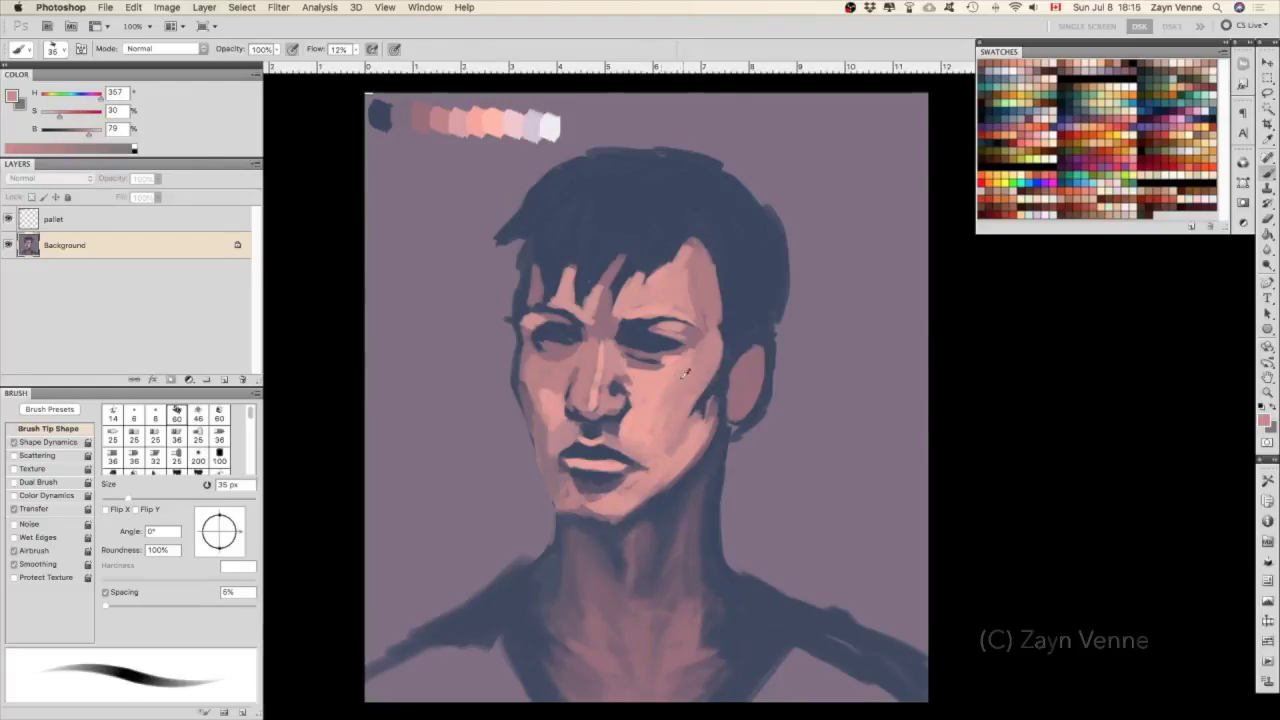
drag(710, 342, 678, 430)
alt+click(692, 424)
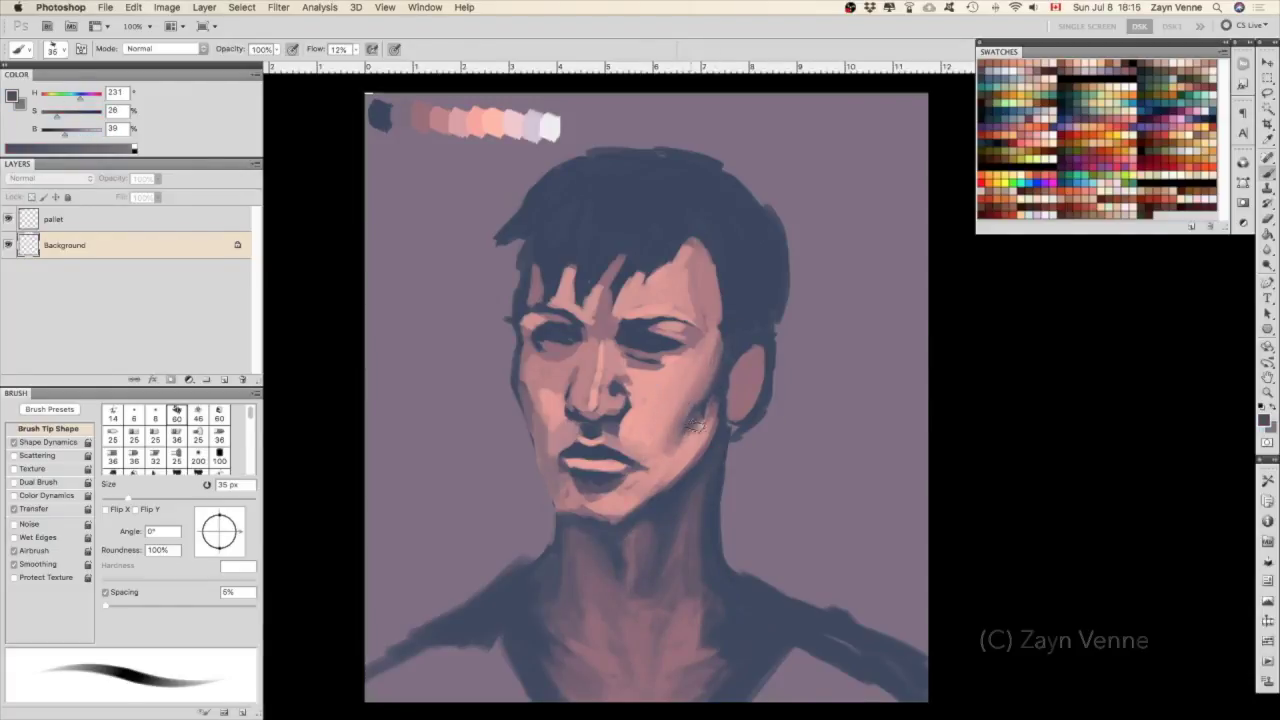
alt+click(714, 424)
drag(700, 425, 688, 460)
alt+click(693, 410)
Deepen the dusky purple shading near the right eye and cheek.
drag(712, 340, 676, 432)
alt+click(690, 400)
alt+click(686, 365)
alt+click(678, 400)
key(l)
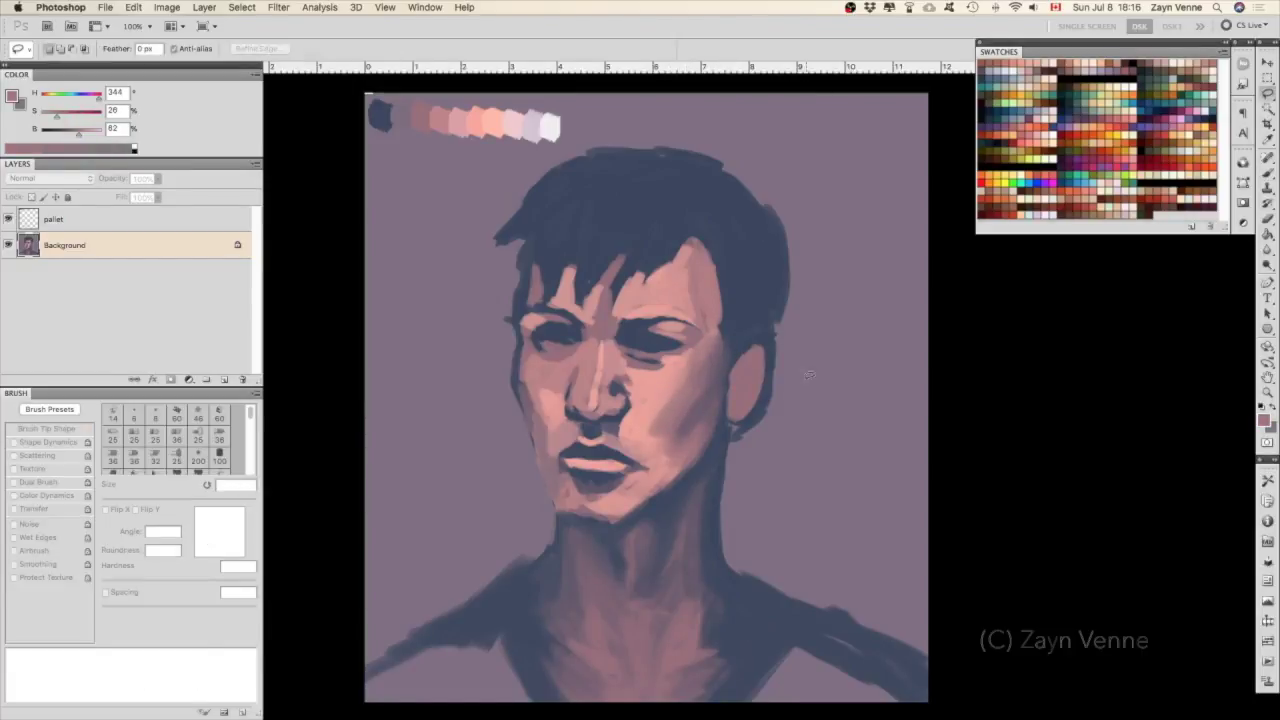
Lasso the lower part of the portrait, nudge it up slightly, and deselect.
mouse_move(282, 477)
mouse_down()
mouse_move(521, 393)
mouse_move(500, 400)
mouse_up()
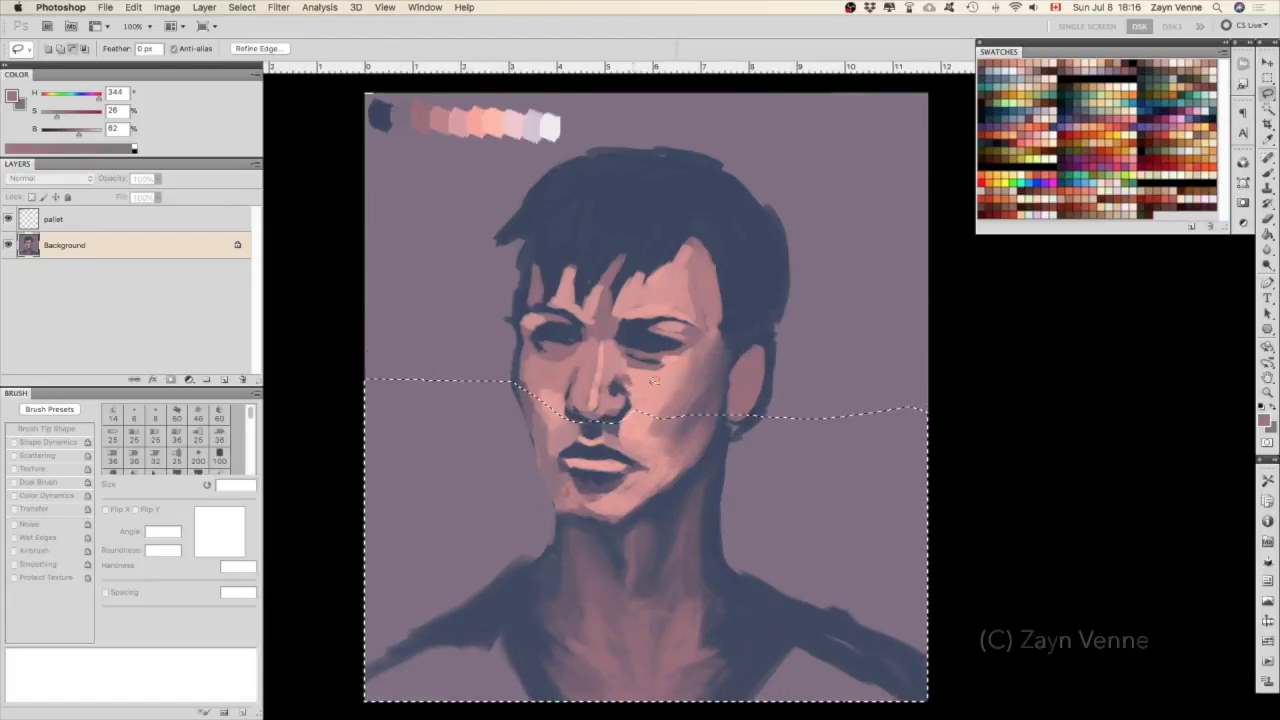
key(v)
drag(720, 464, 720, 460)
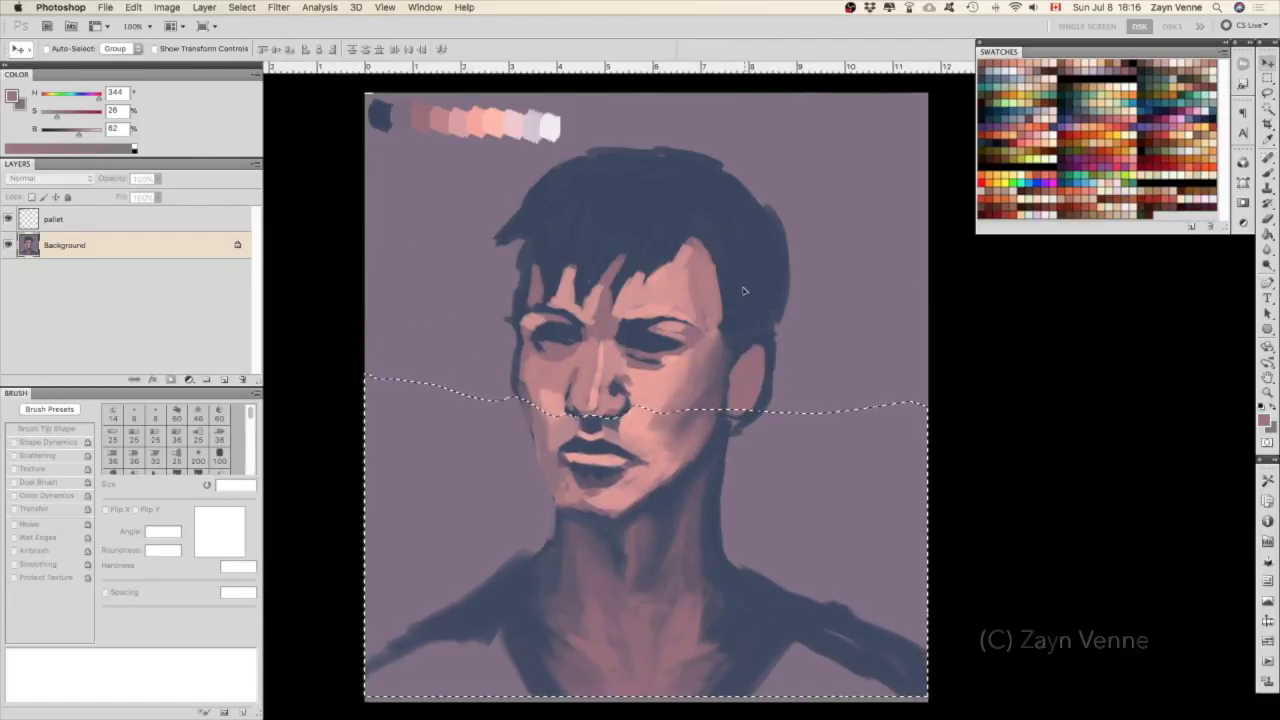
key(m)
key(ctrl+d)
Touch up the face with mauve, dark blue and pink glazes using 15–30 px brushes.
key(b)
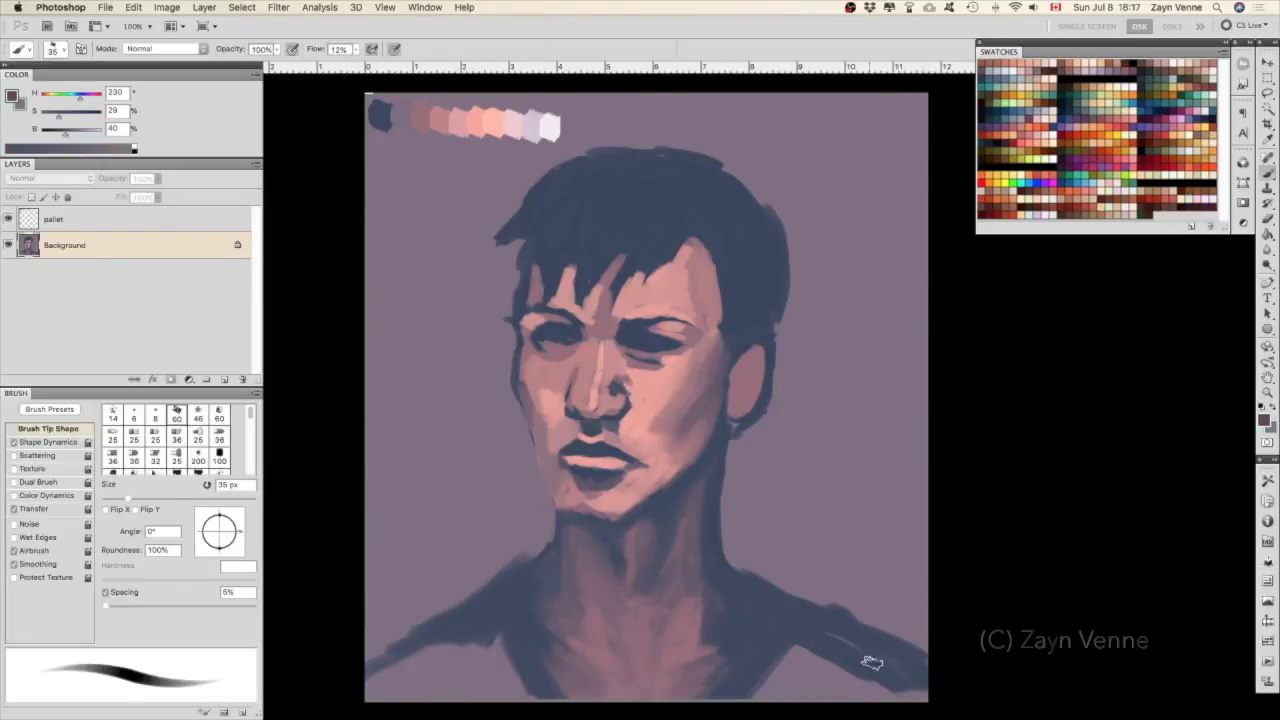
alt+click(608, 700)
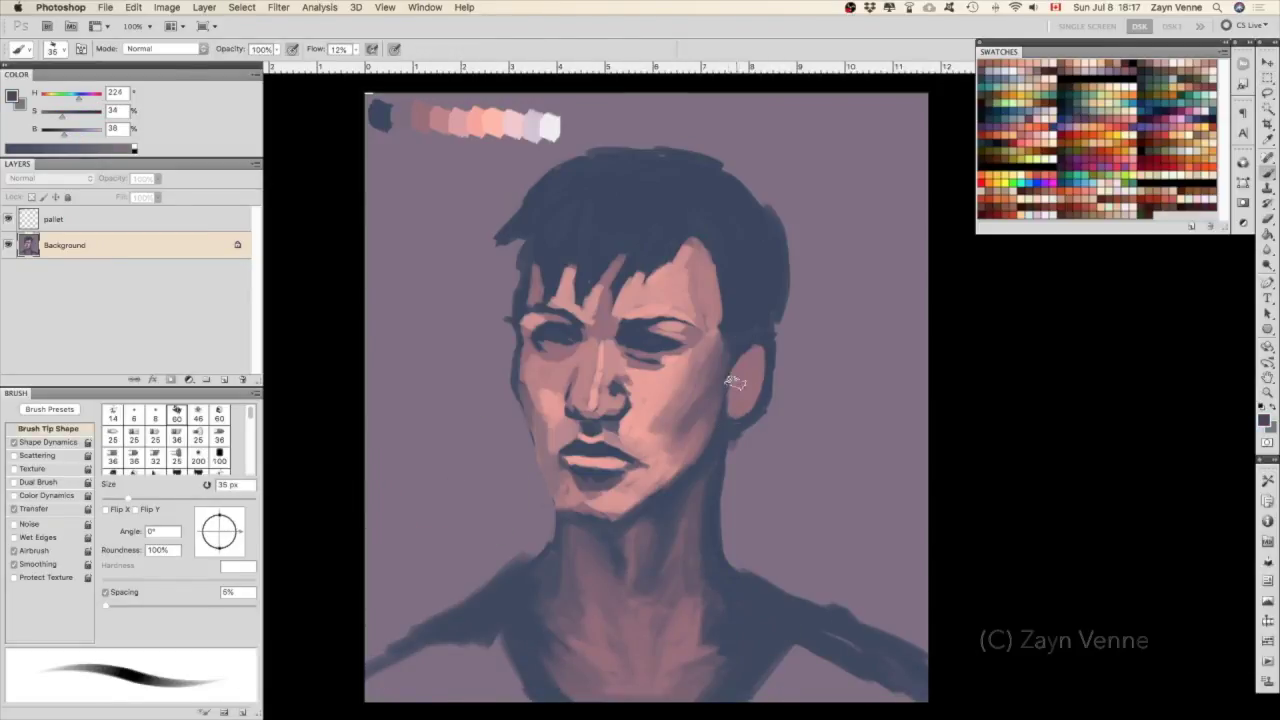
key(bracketleft)
key(bracketleft)
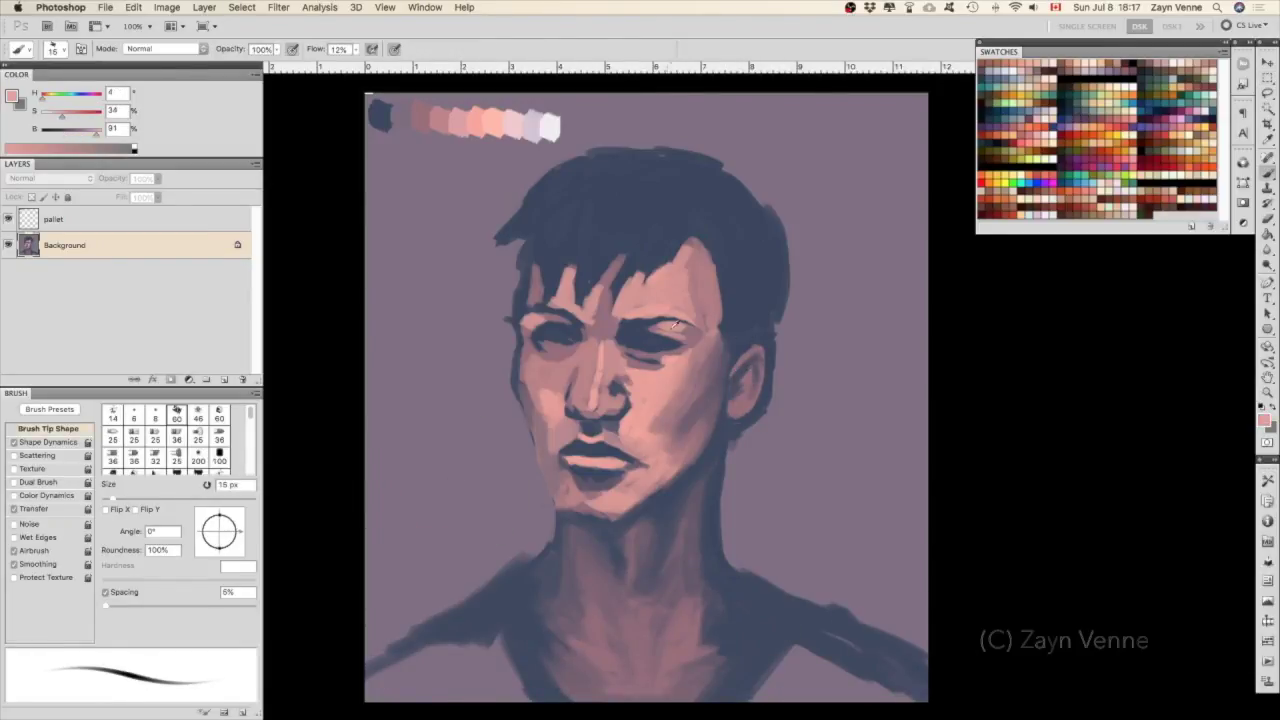
key(bracketright)
key(bracketright)
alt+click(627, 350)
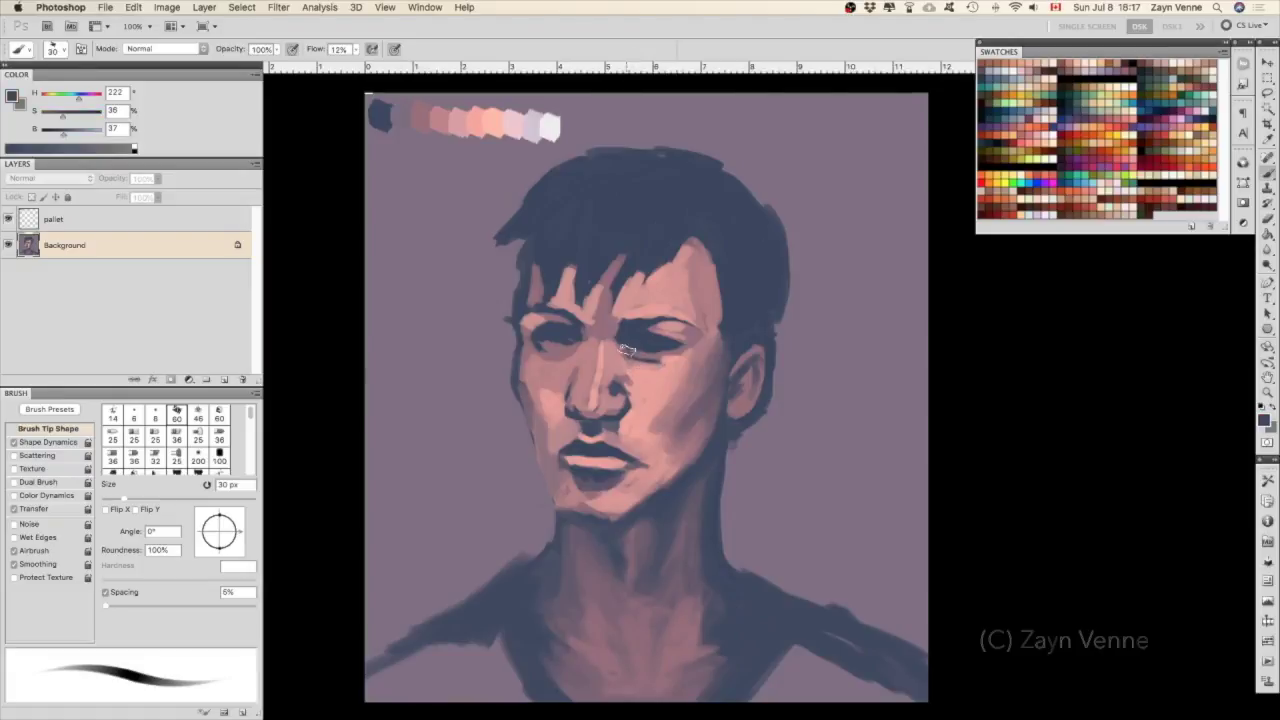
alt+click(711, 305)
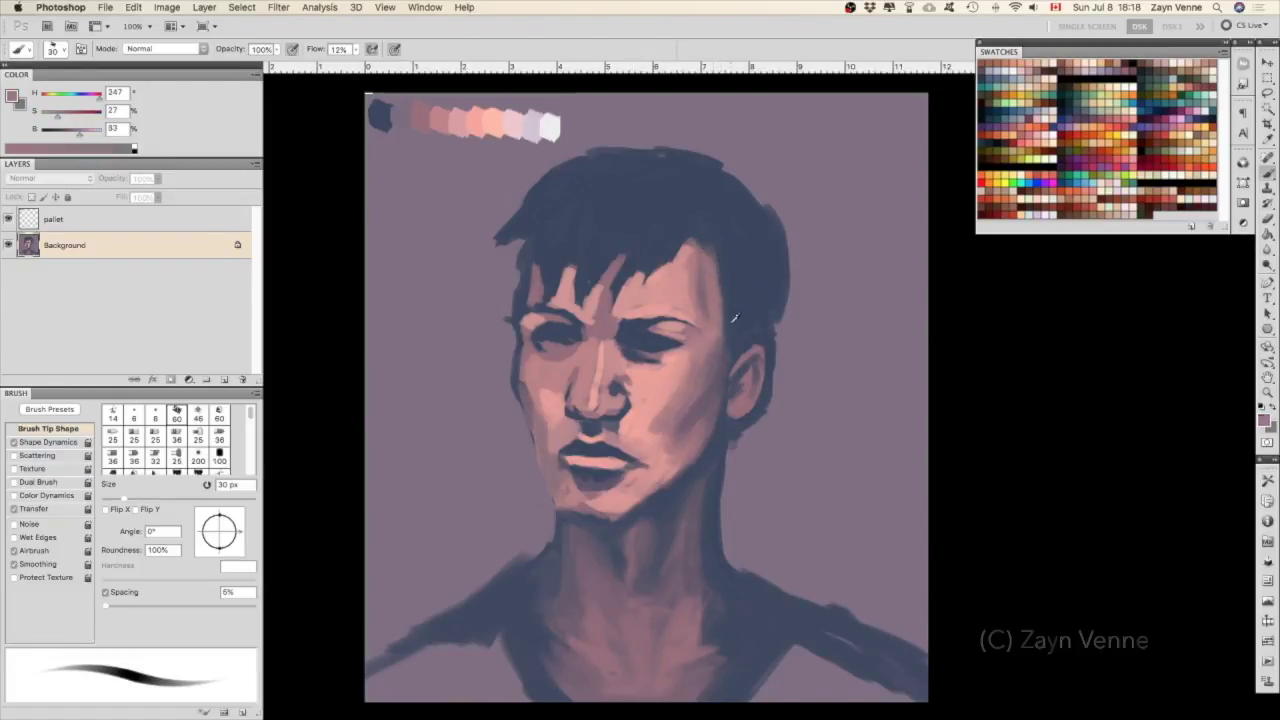
alt+click(507, 335)
key(bracketleft)
key(bracketleft)
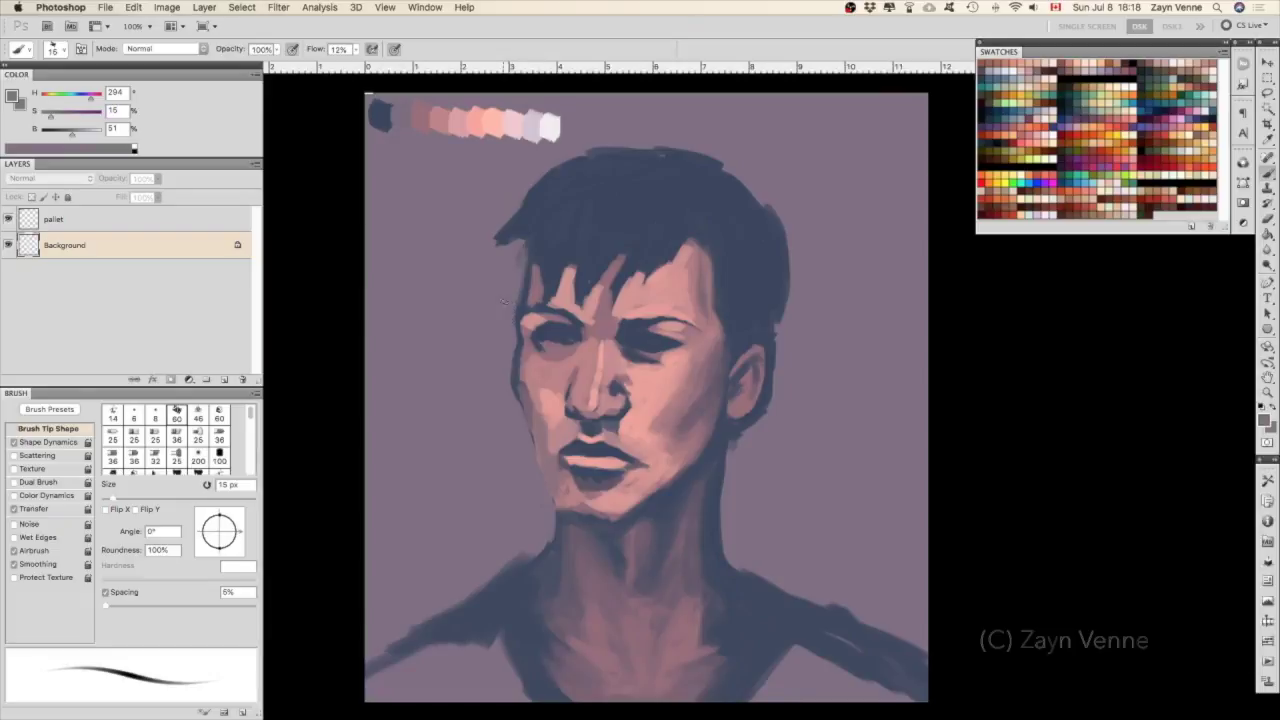
Open the Save As settings for Untitled-2.psd.
key(m)
key(ctrl+shift+d)
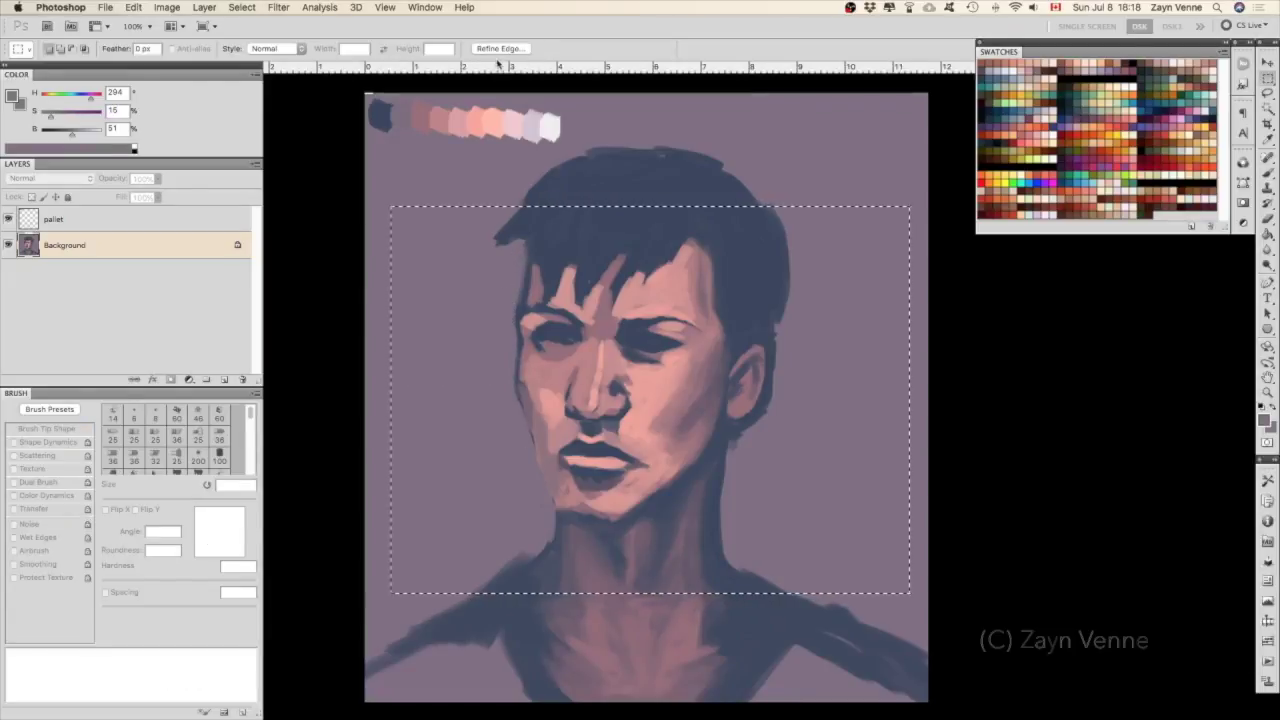
key(ctrl+s)
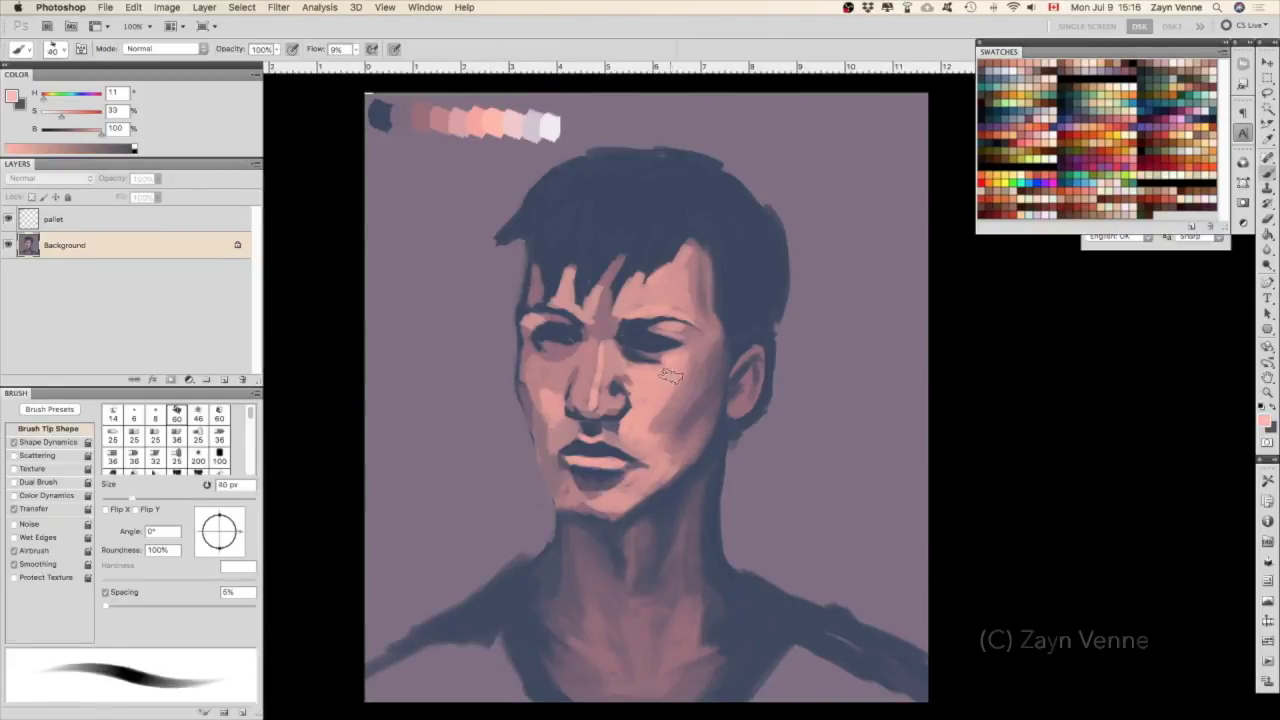
Add small dark blue-grey and pink touches around the left eye and nose.
key(ctrl+n)
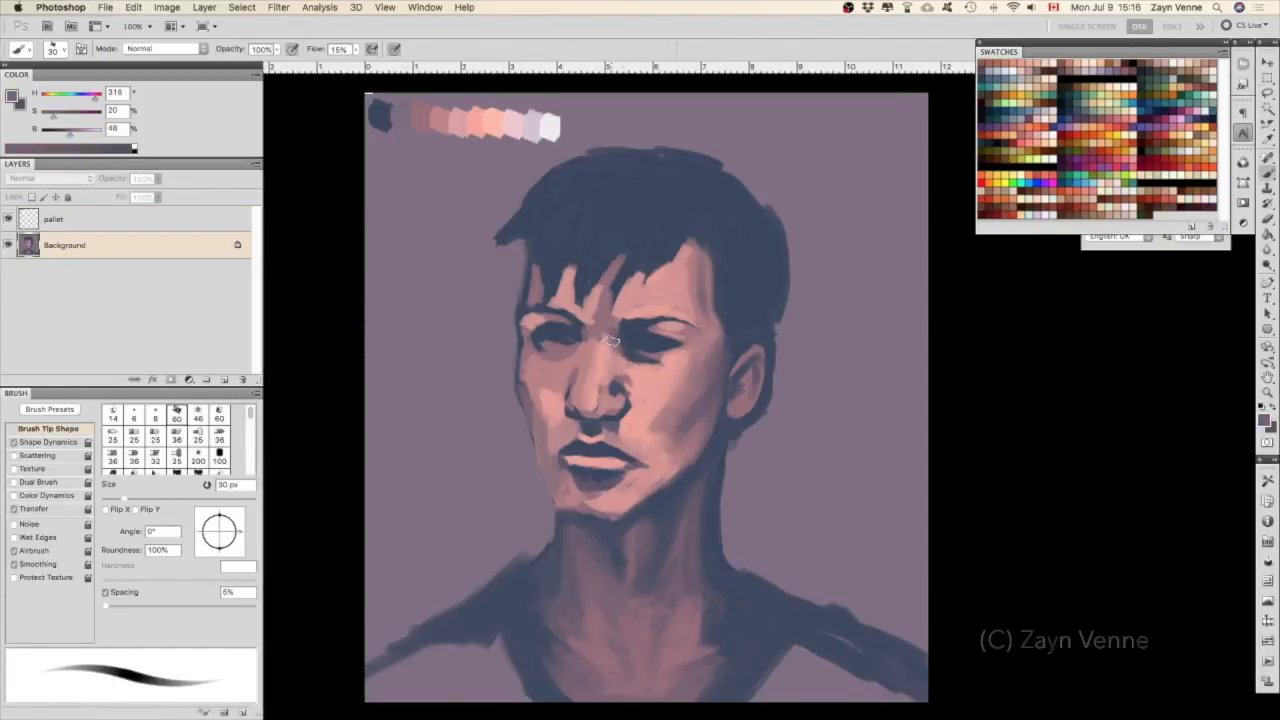
alt+click(624, 356)
alt+click(626, 366)
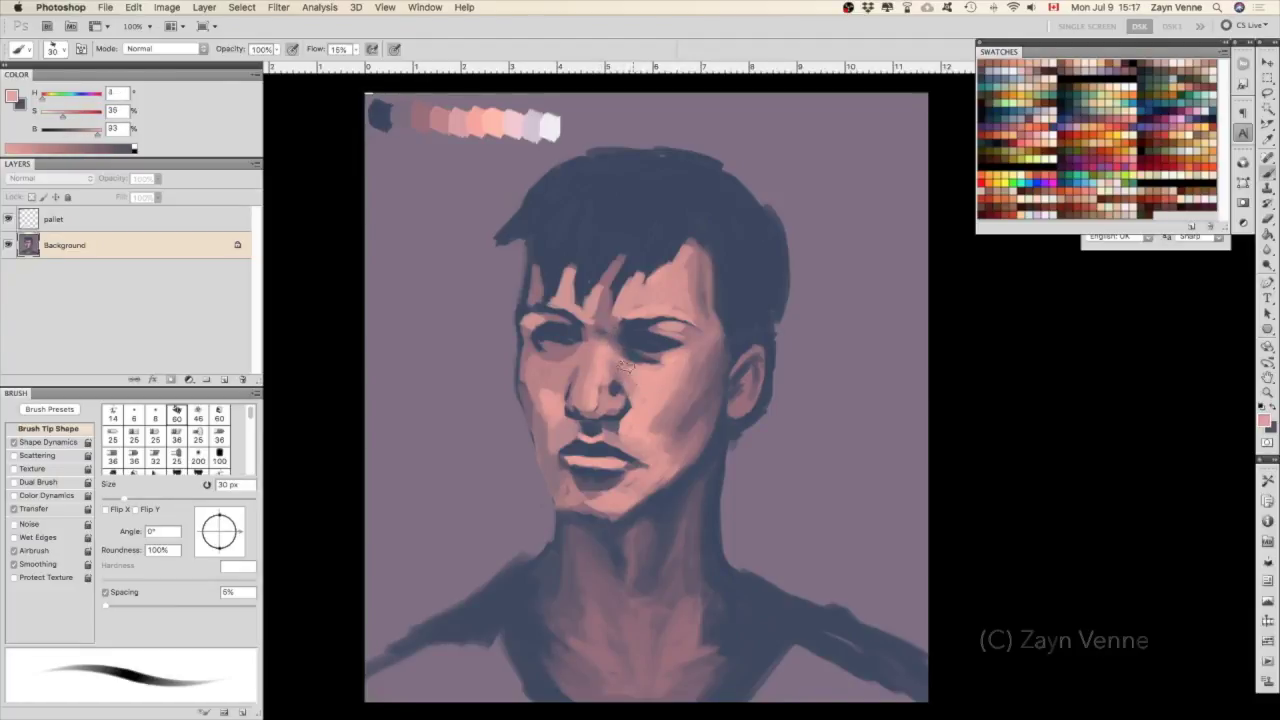
alt+click(582, 322)
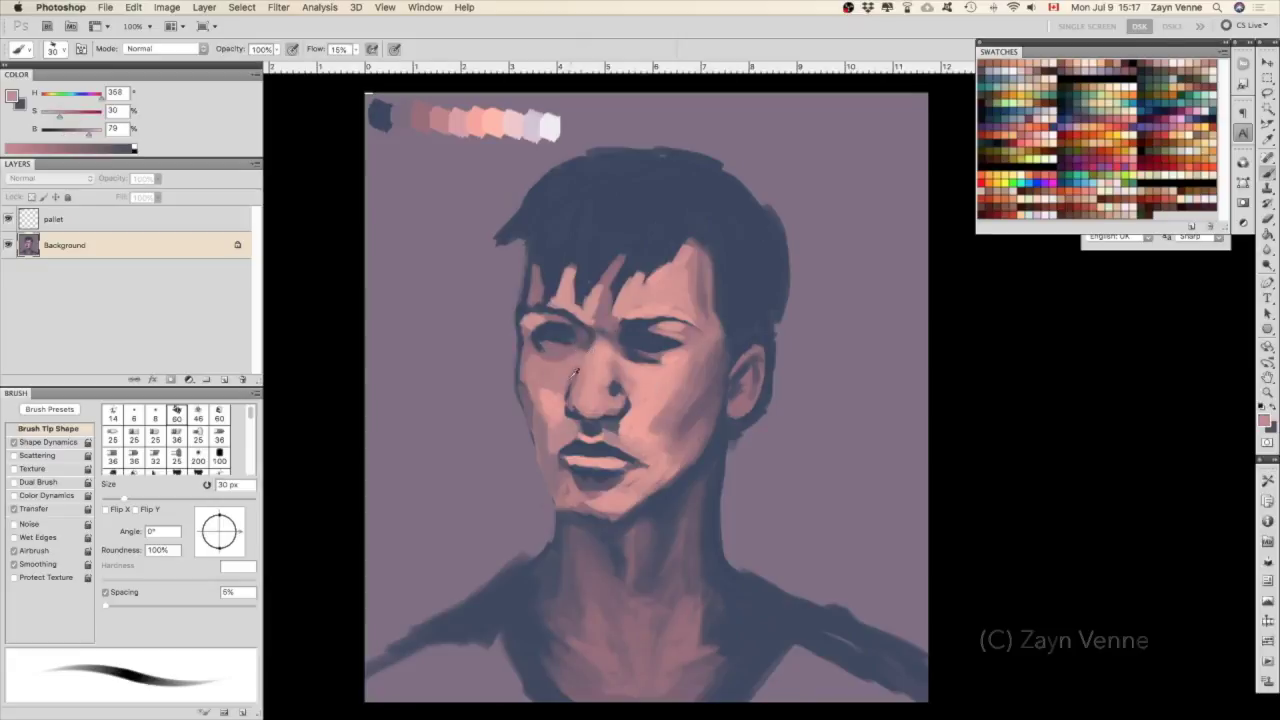
alt+click(555, 398)
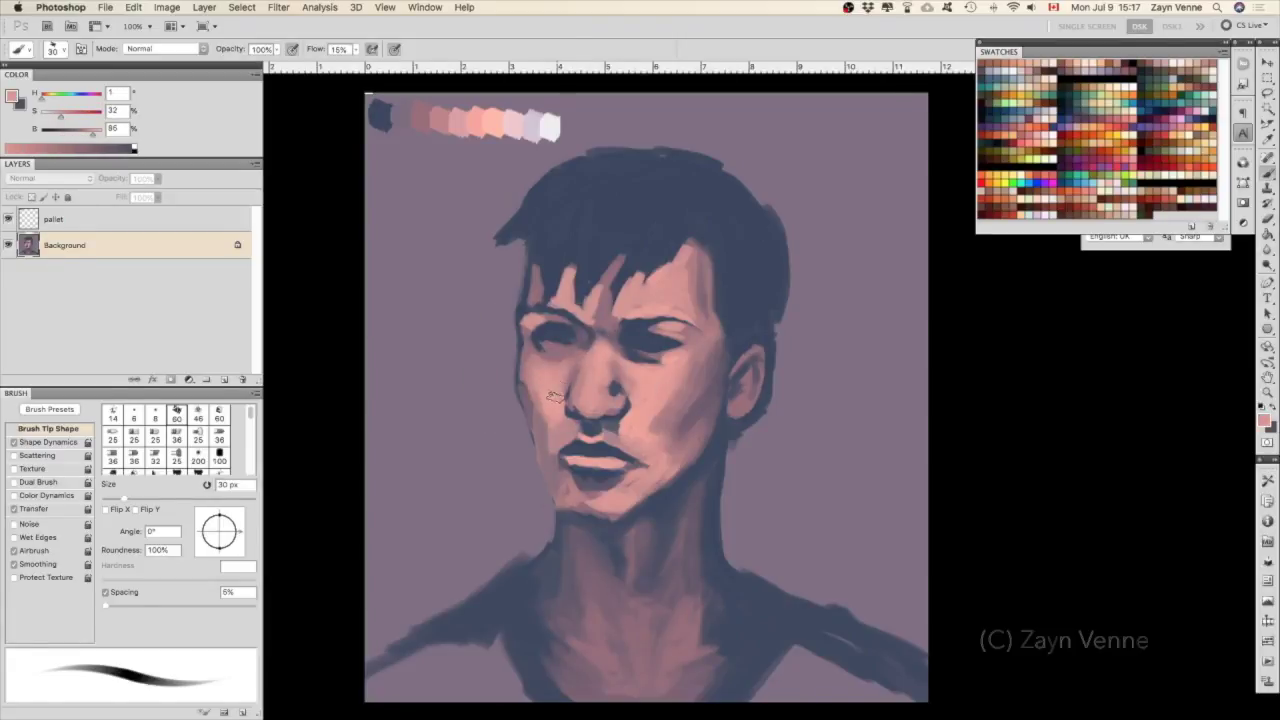
key(bracketleft)
key(bracketleft)
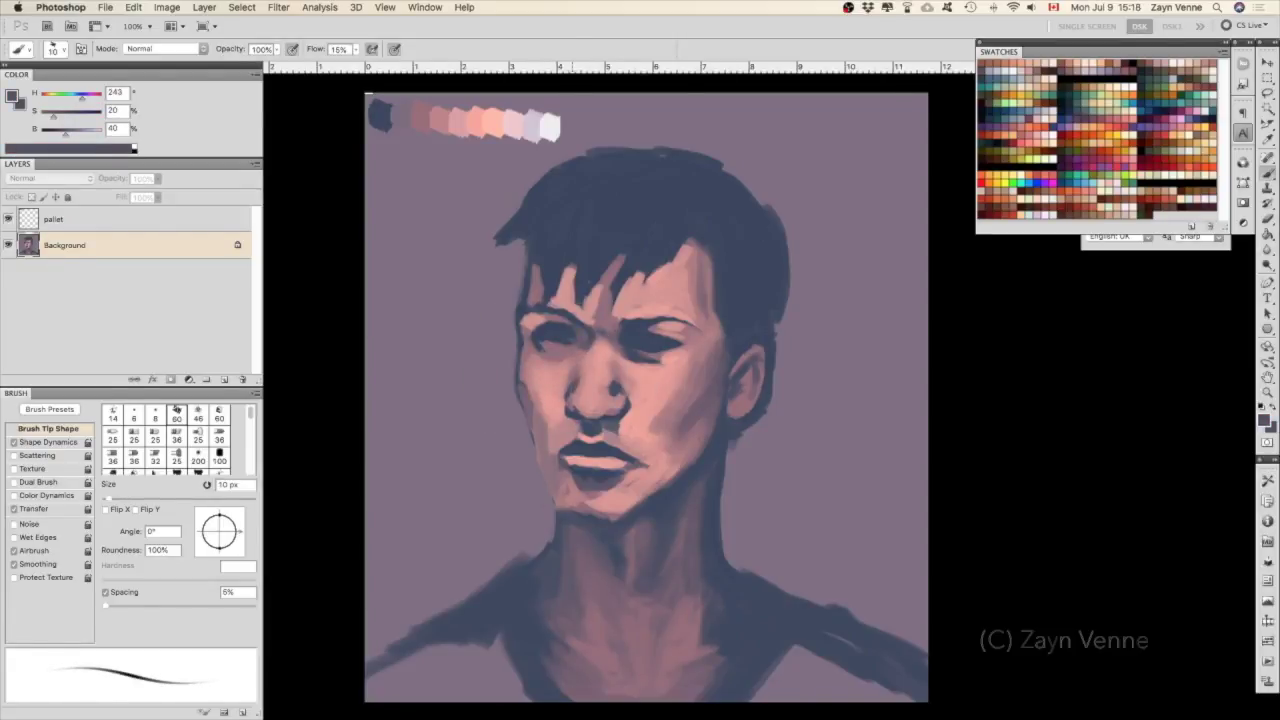
alt+click(568, 385)
key(bracketright)
key(bracketright)
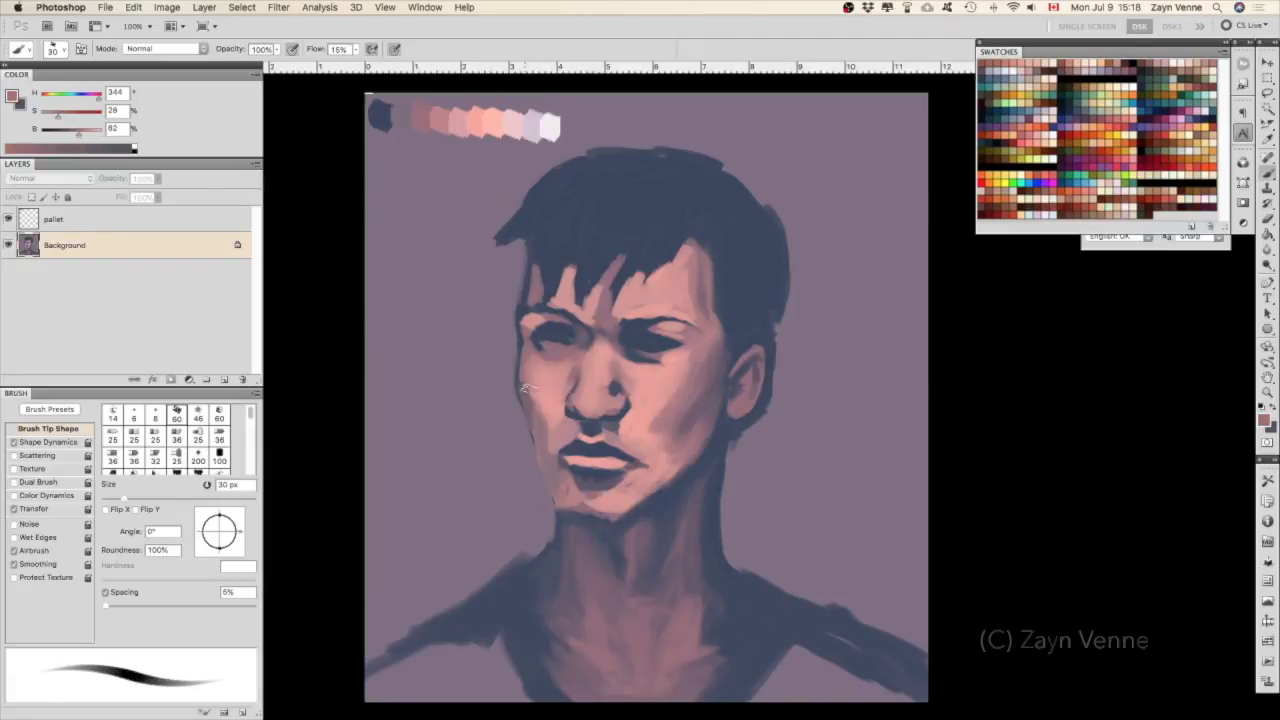
alt+click(550, 420)
alt+click(581, 410)
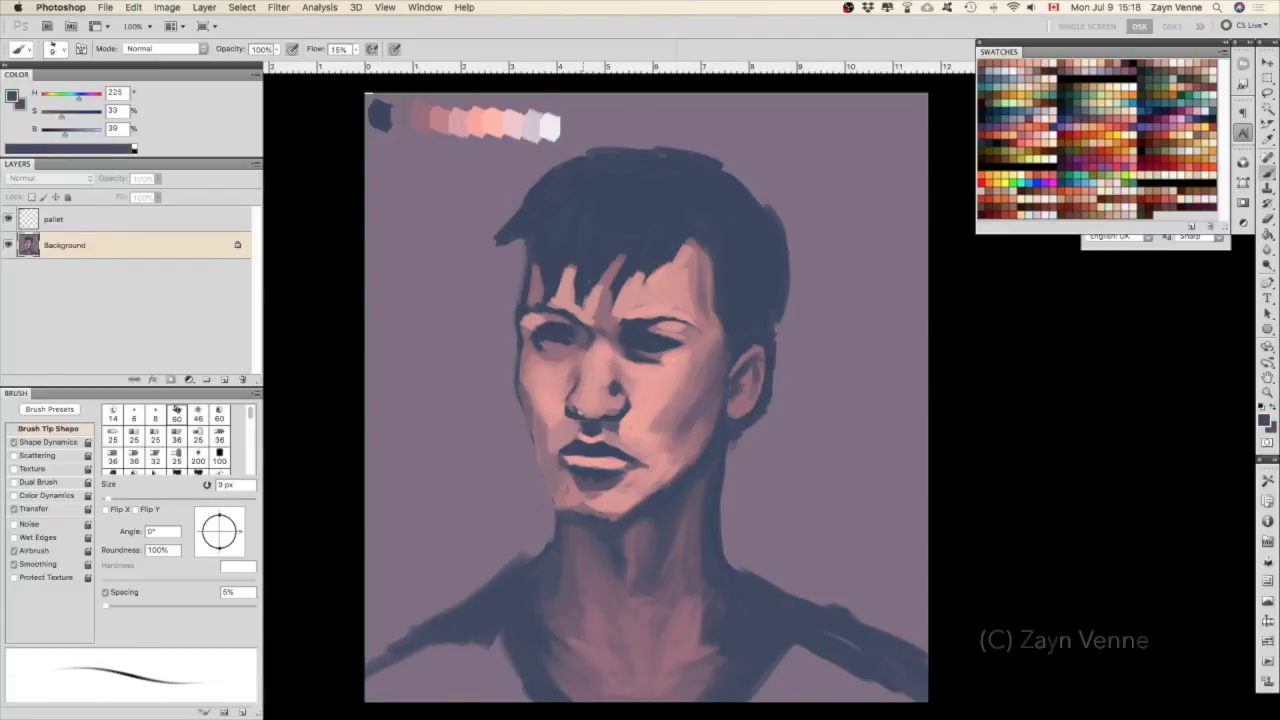
Select the whole canvas and apply a Liquify warp to the left cheek and eye.
key(m)
key(ctrl+shift+d)
key(ctrl+shift+x)
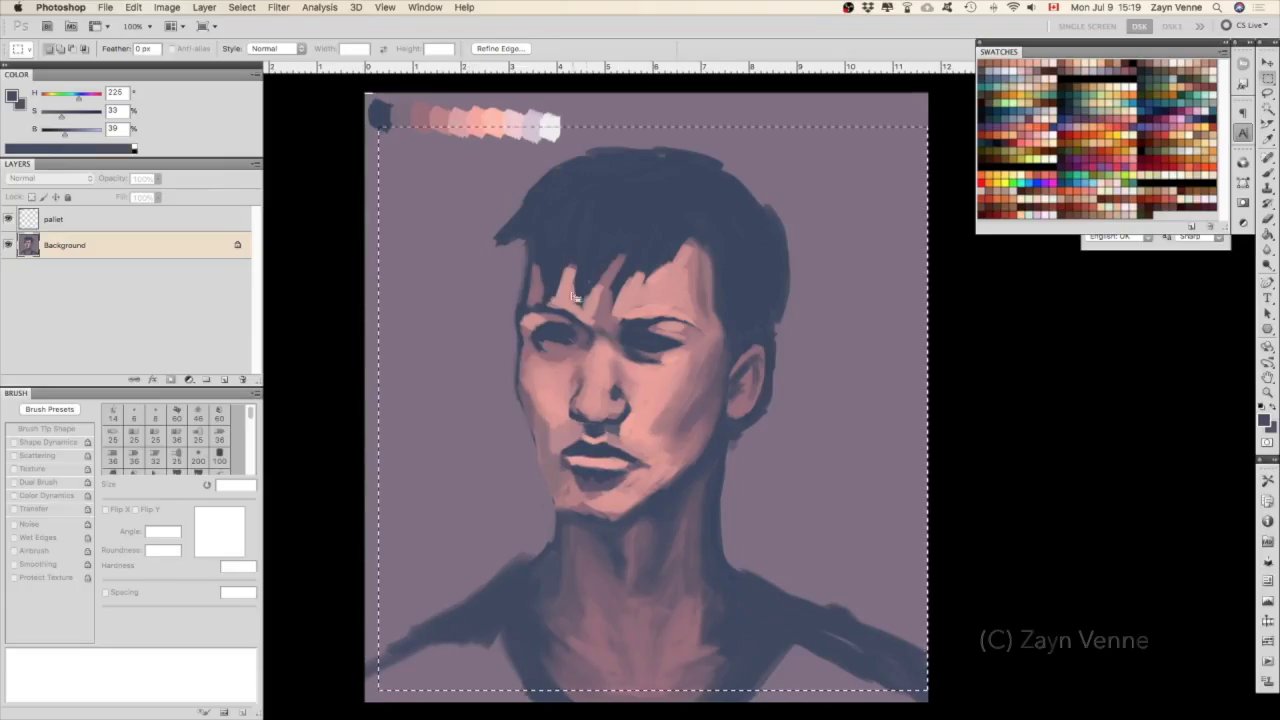
click(1123, 44)
Resume painting with skin and dark blue tones at a 10 px brush.
key(bracketright)
key(bracketright)
key(bracketright)
alt+click(610, 403)
alt+click(609, 414)
key(bracketleft)
key(bracketleft)
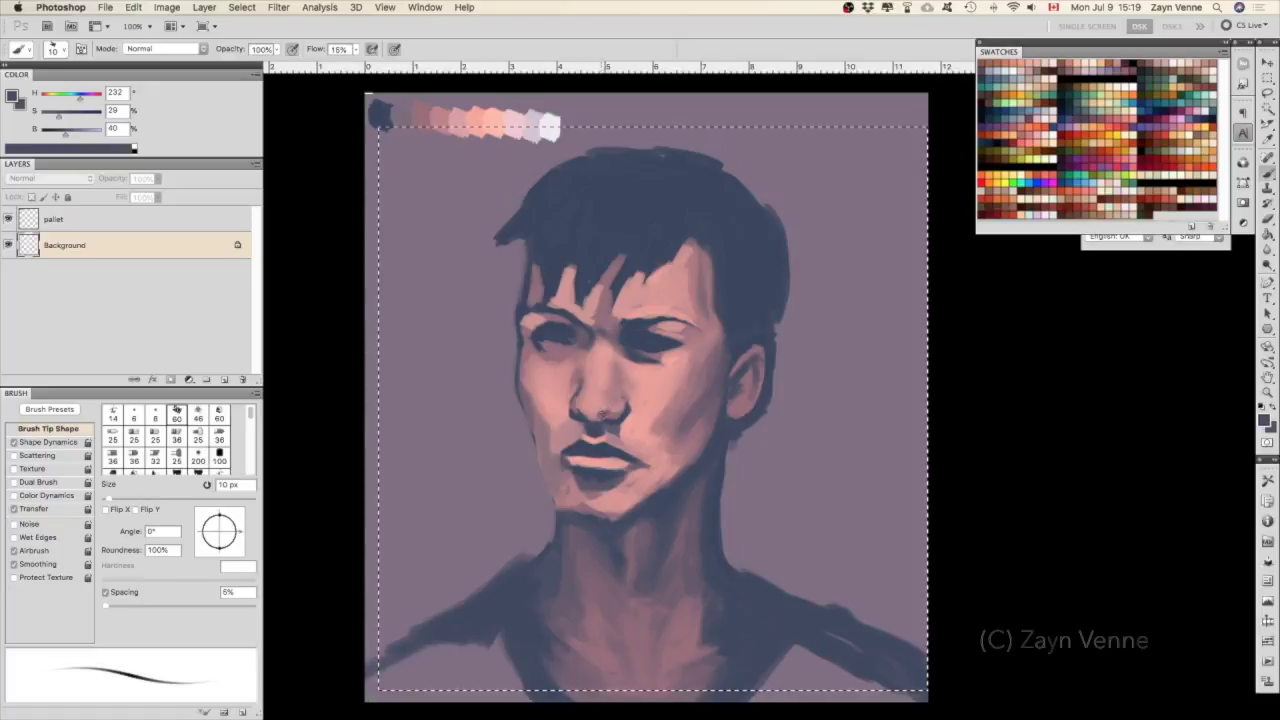
Soften the right cheek and nose with light pink and mauve touches.
alt+click(607, 421)
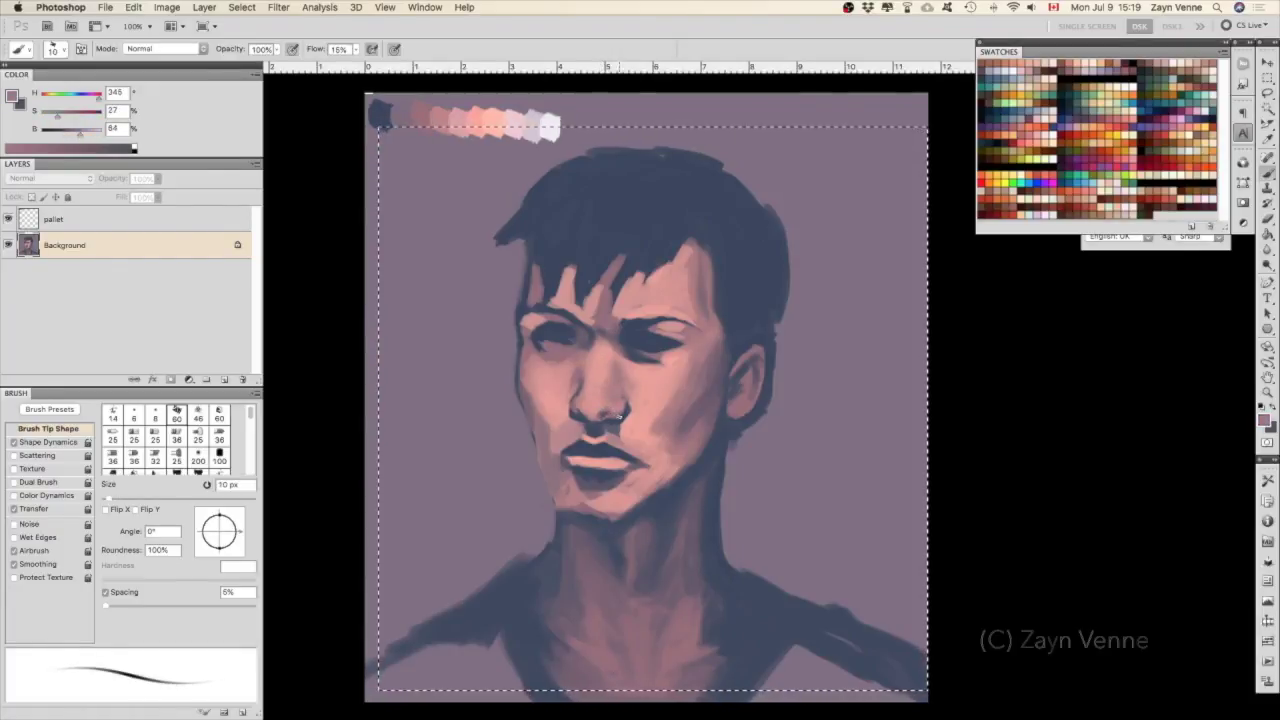
key(bracketright)
key(bracketright)
key(bracketright)
alt+click(614, 428)
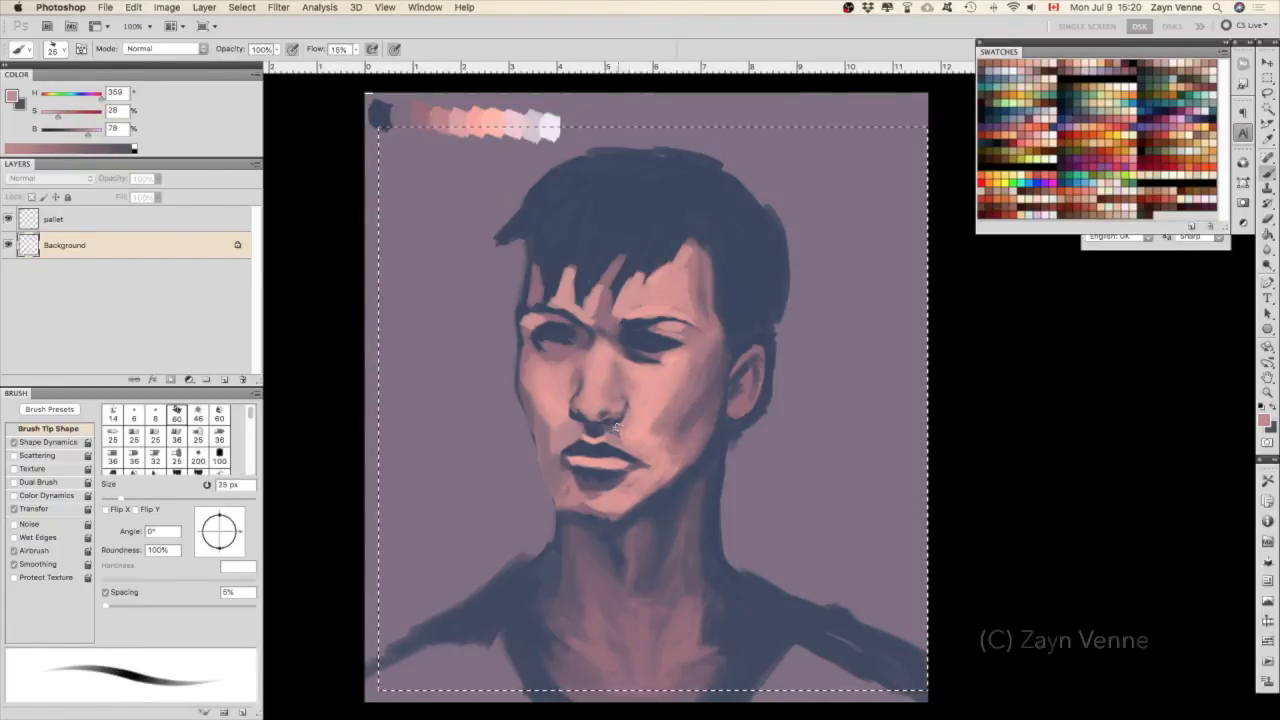
key(bracketleft)
key(bracketleft)
alt+click(630, 398)
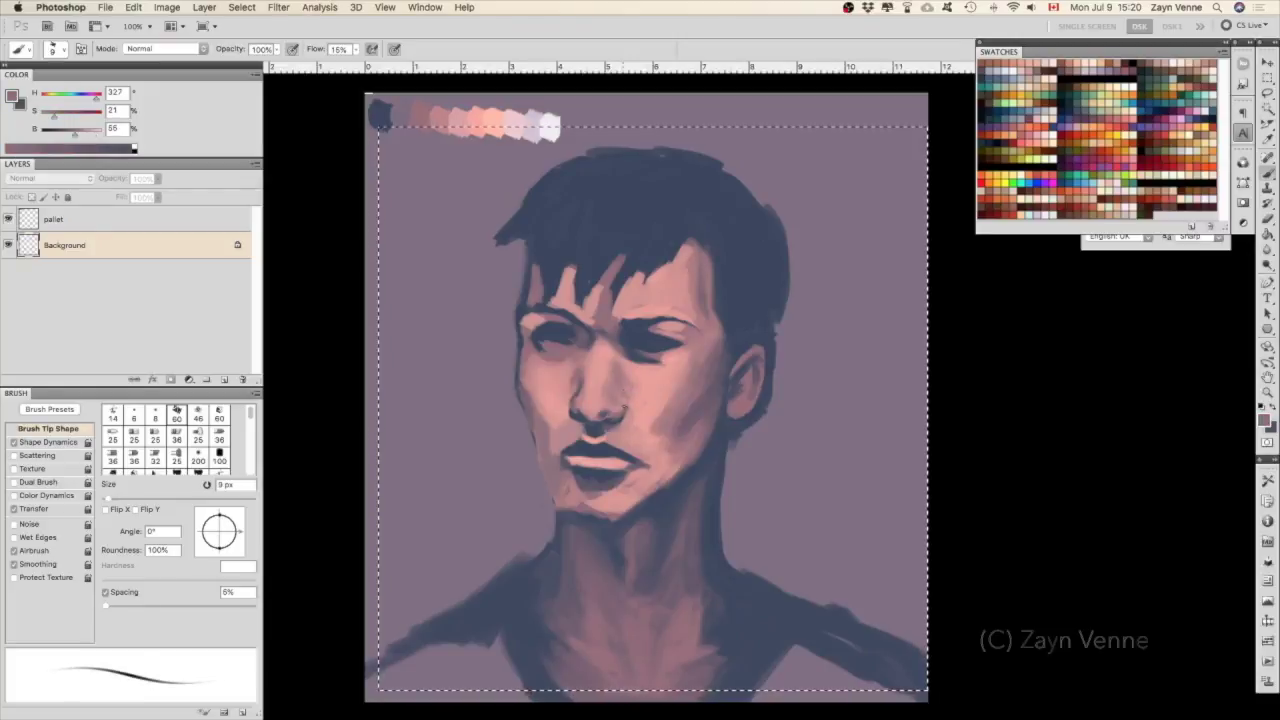
alt+click(626, 412)
key(bracketright)
key(bracketright)
alt+click(622, 378)
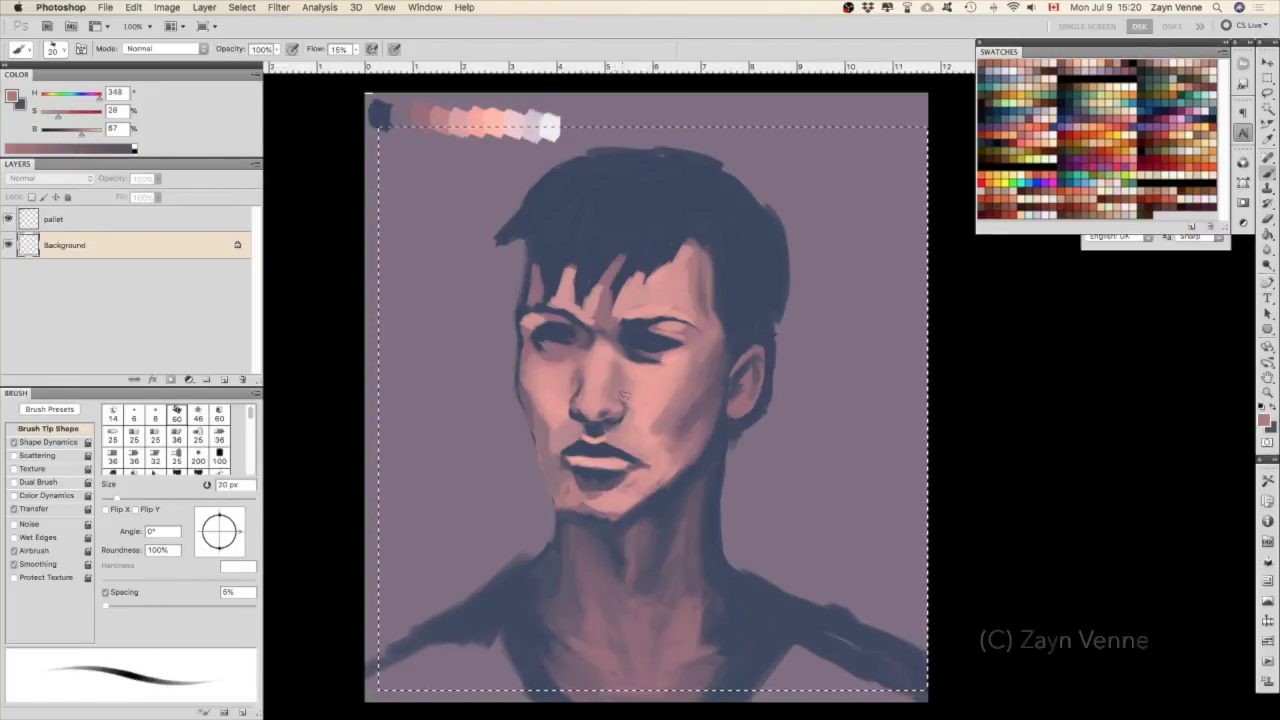
alt+click(643, 383)
key(bracketleft)
key(bracketleft)
Refine the skin around the right eye with dusty pink, mauve and dark blue.
key(bracketright)
key(bracketright)
key(bracketright)
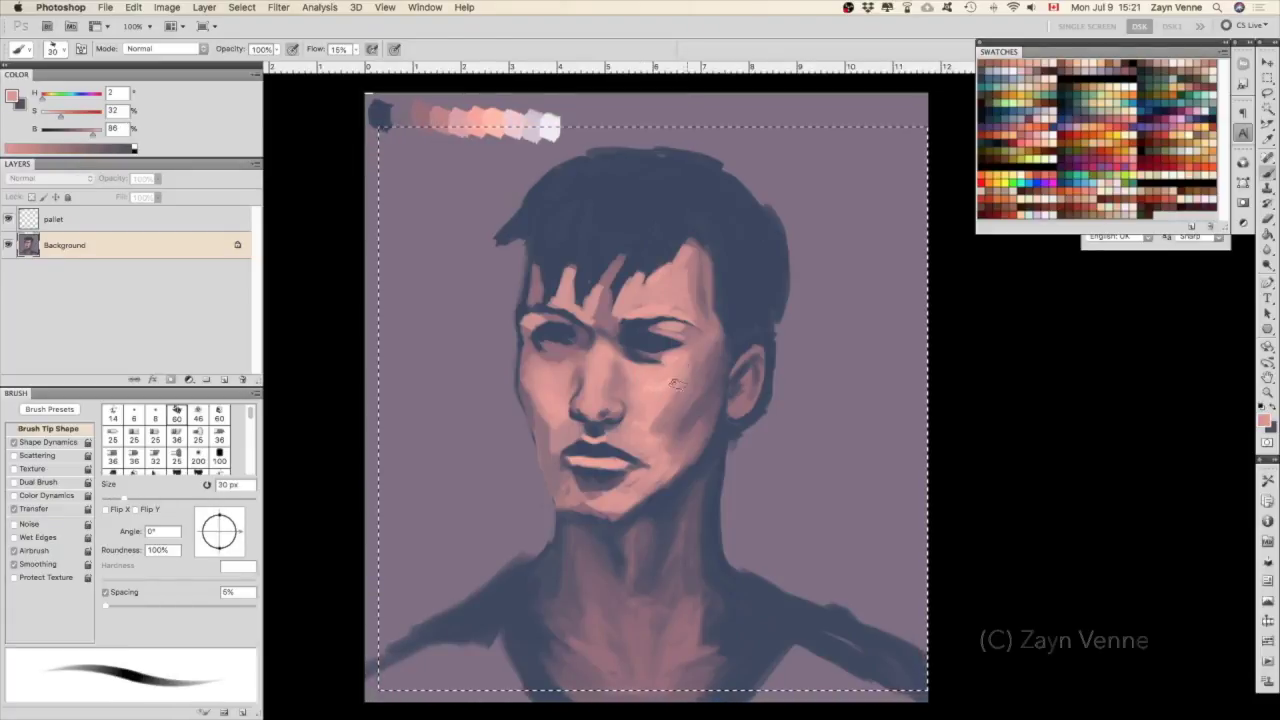
alt+click(668, 405)
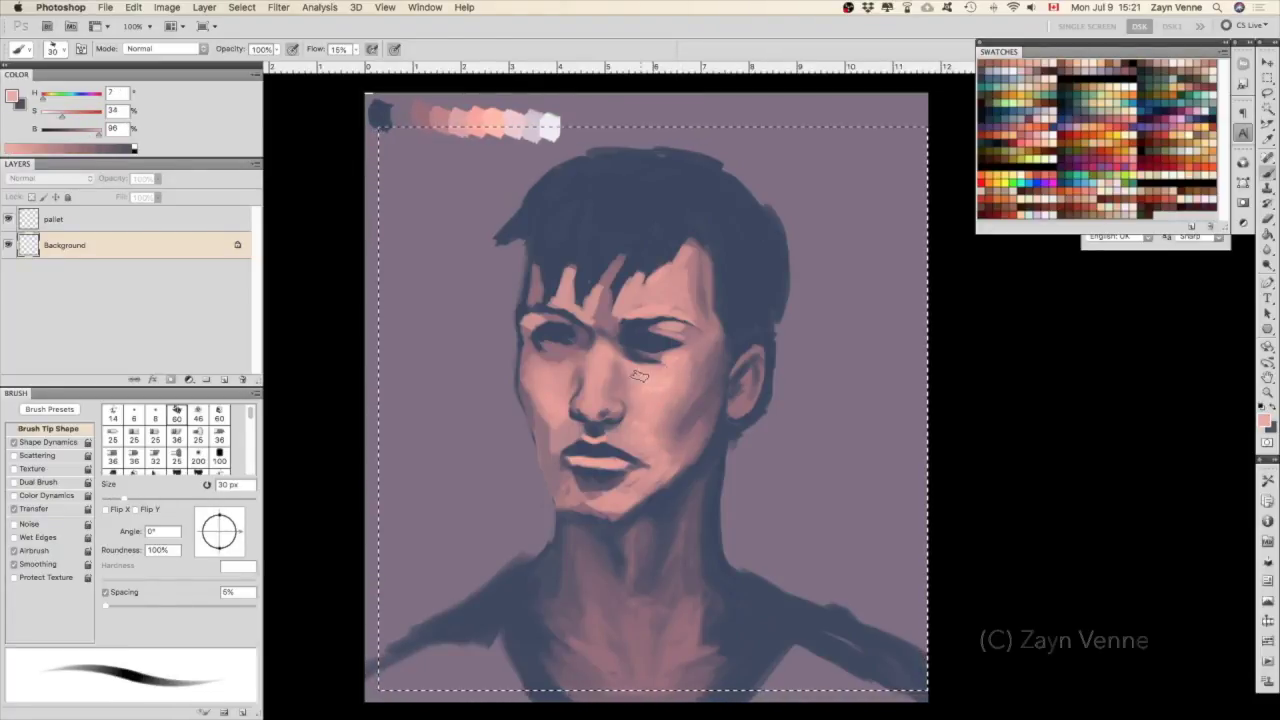
alt+click(684, 323)
key(bracketleft)
key(bracketleft)
key(bracketleft)
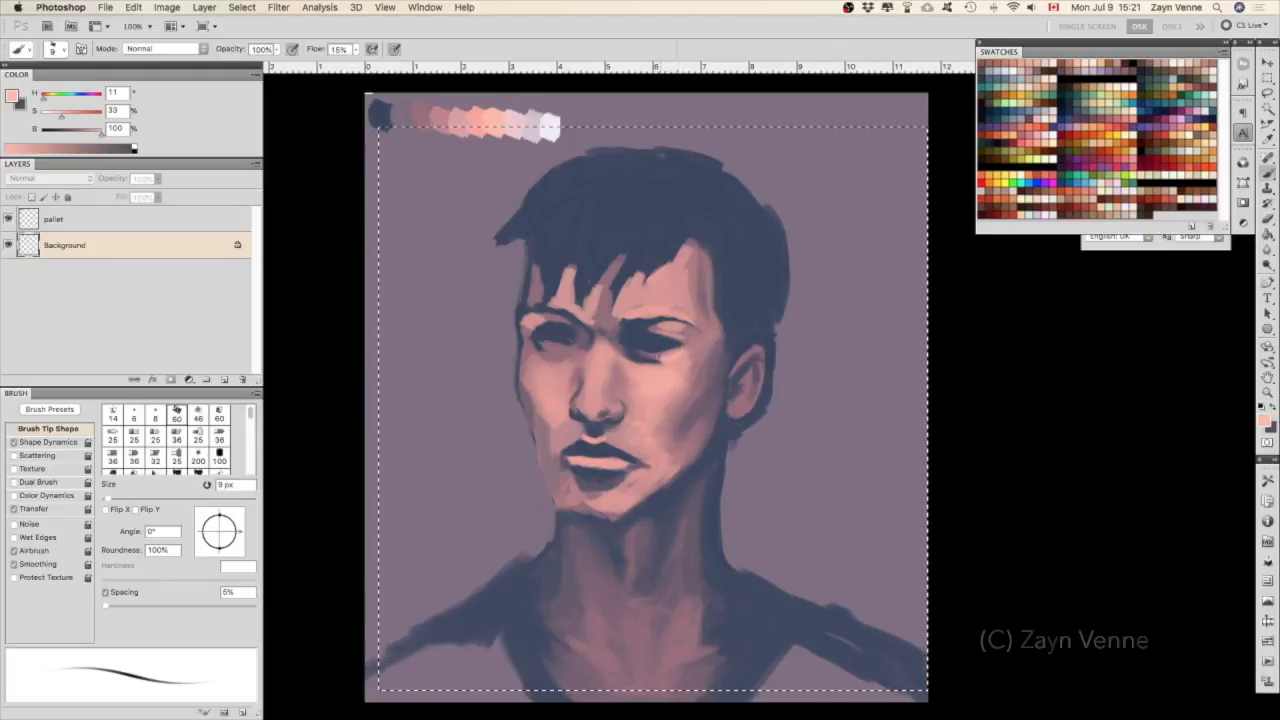
key(bracketright)
alt+click(668, 352)
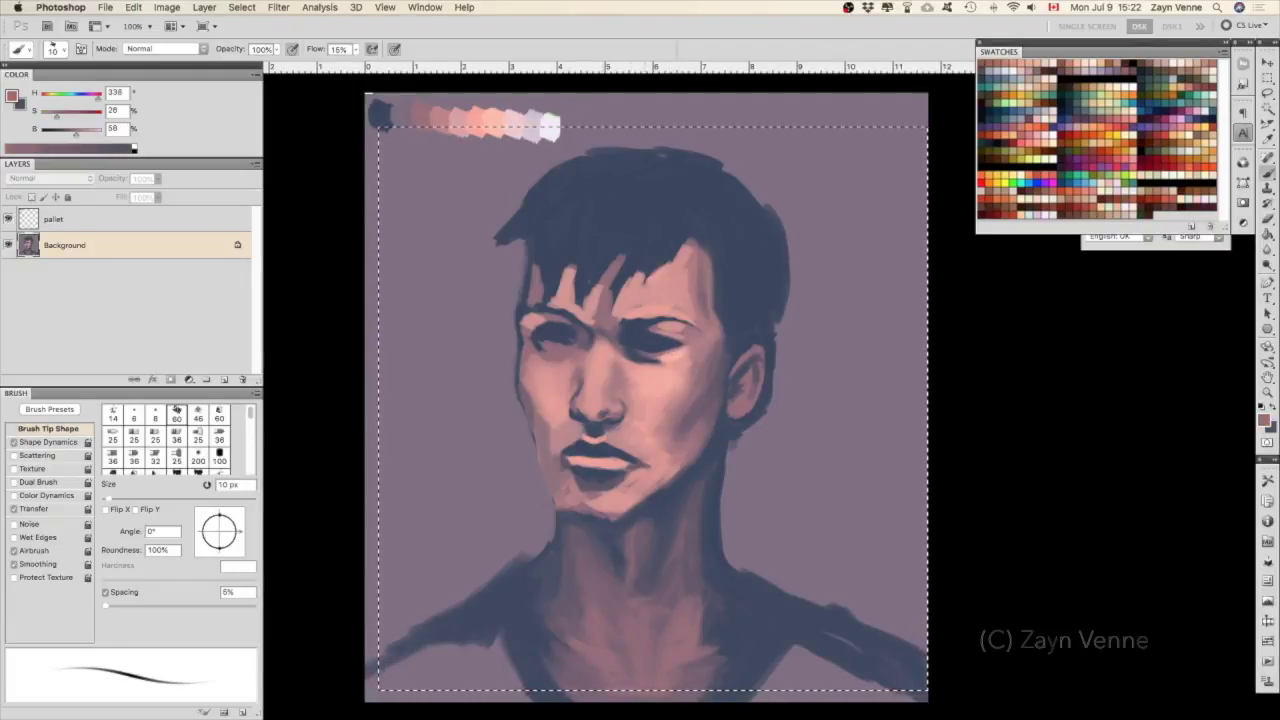
key(bracketright)
key(bracketright)
alt+click(628, 357)
key(bracketleft)
key(bracketleft)
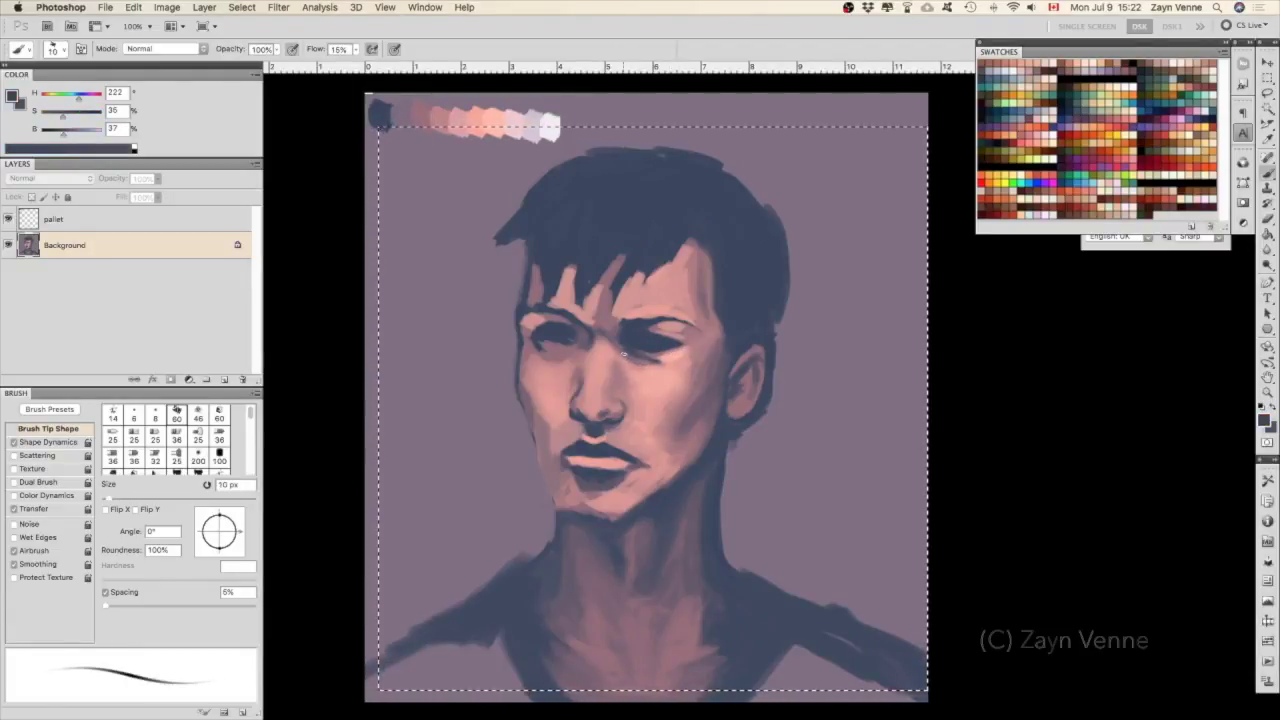
Darken the outer corner of the right eye and blend in muted pink.
drag(648, 358, 680, 355)
alt+click(683, 350)
key(bracketright)
alt+click(690, 349)
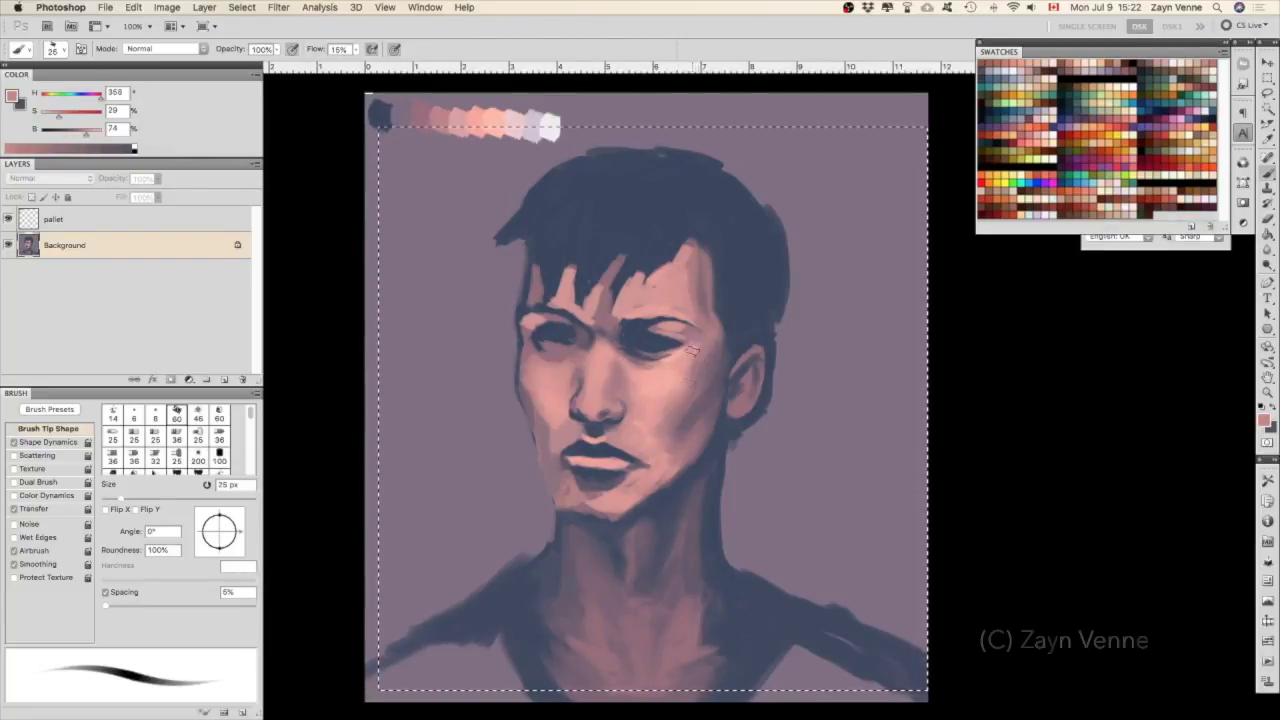
alt+click(665, 343)
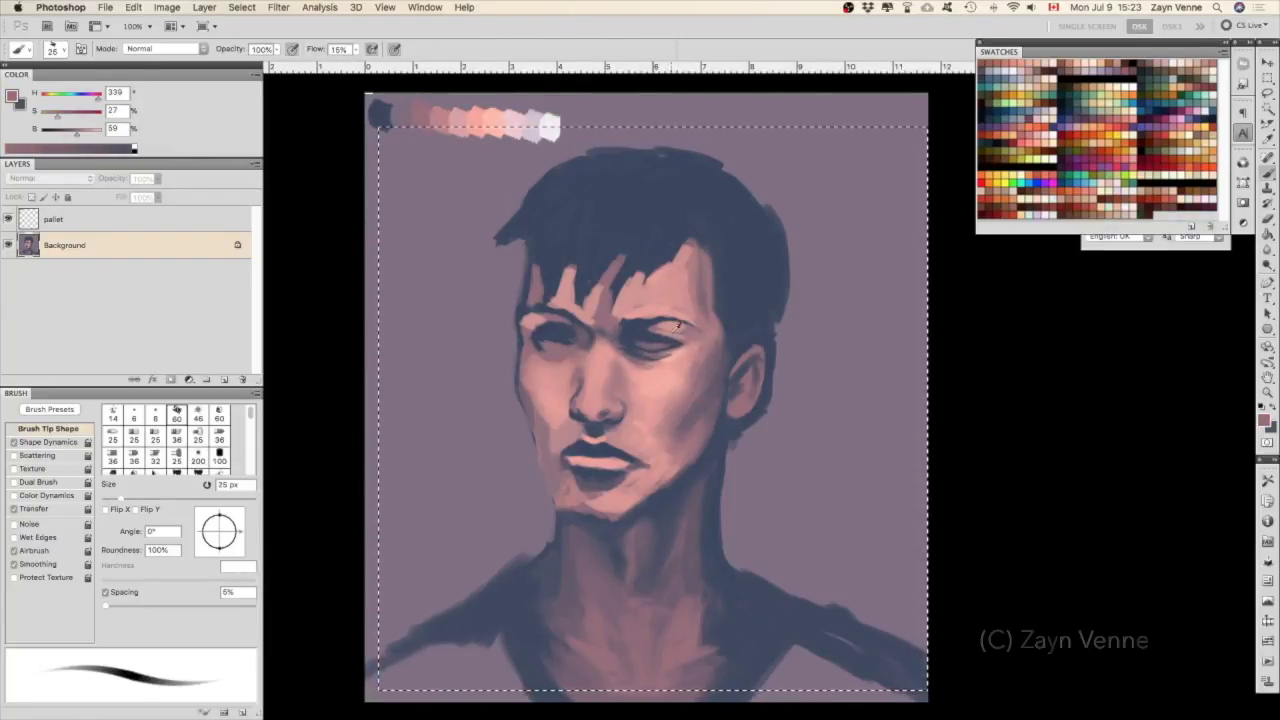
Repaint the right eye with dark blue detail and a lighter pink white.
key(bracketleft)
key(bracketleft)
alt+click(656, 340)
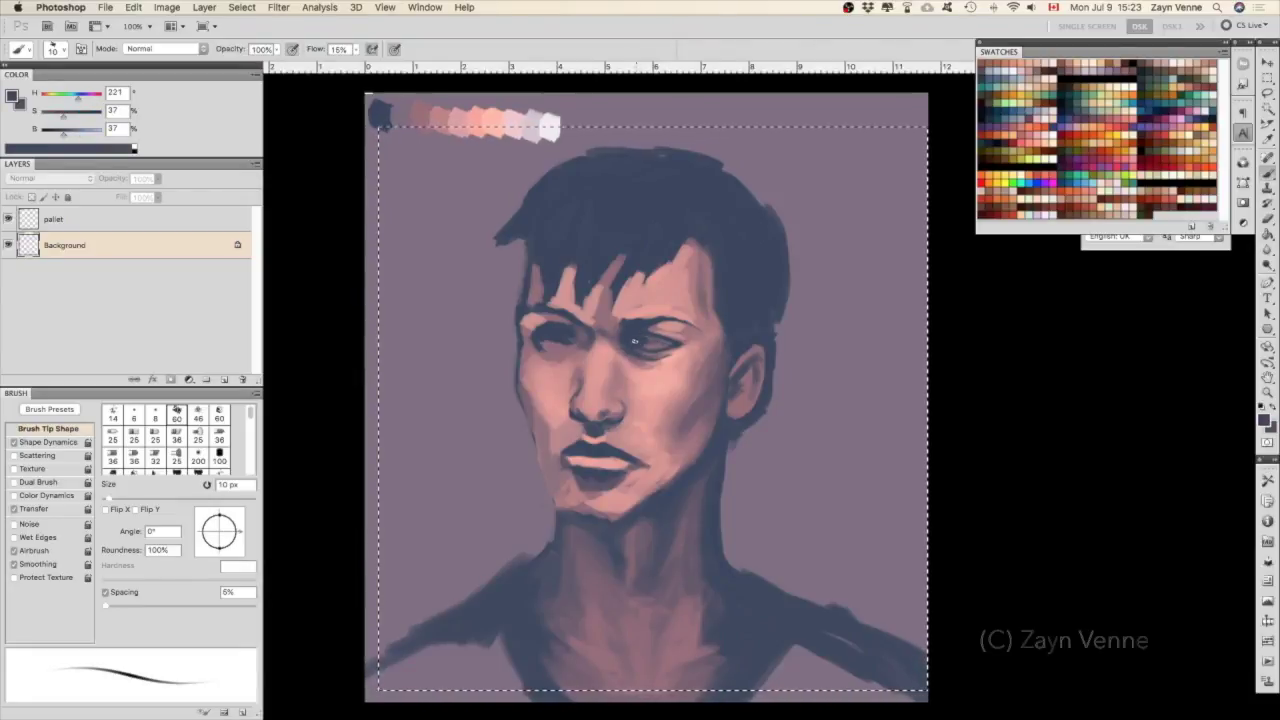
alt+click(645, 342)
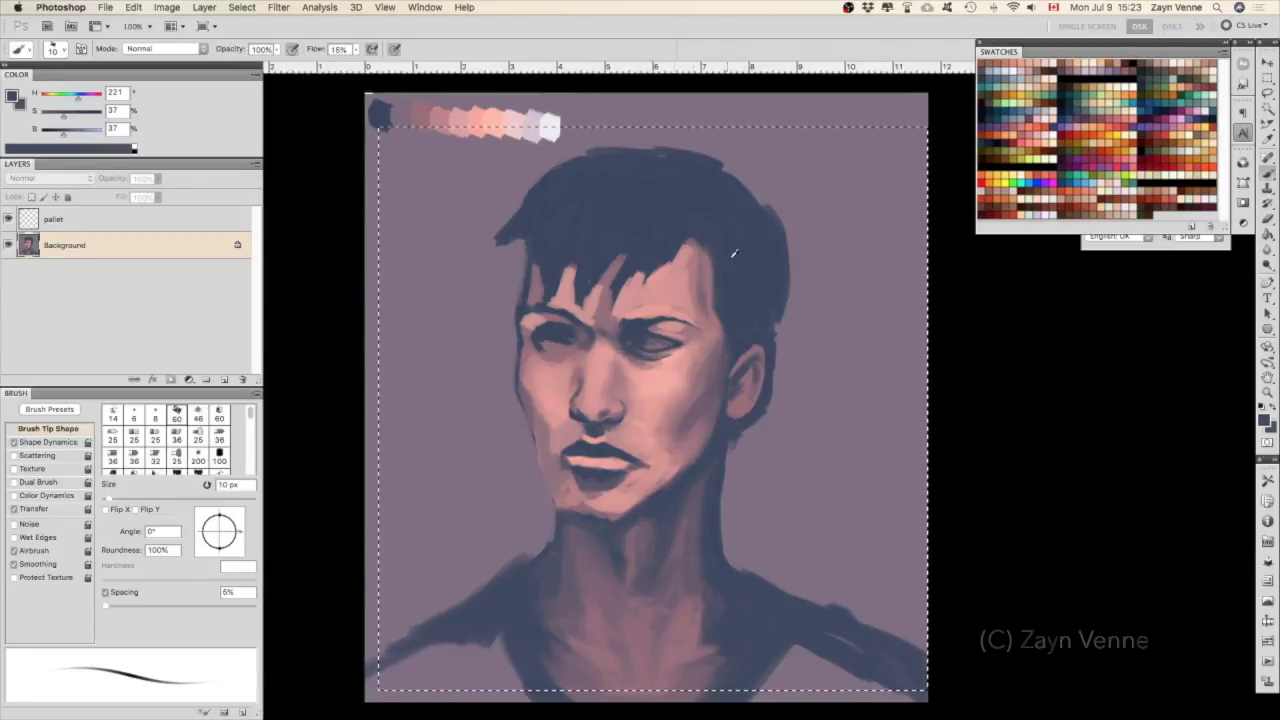
alt+click(548, 124)
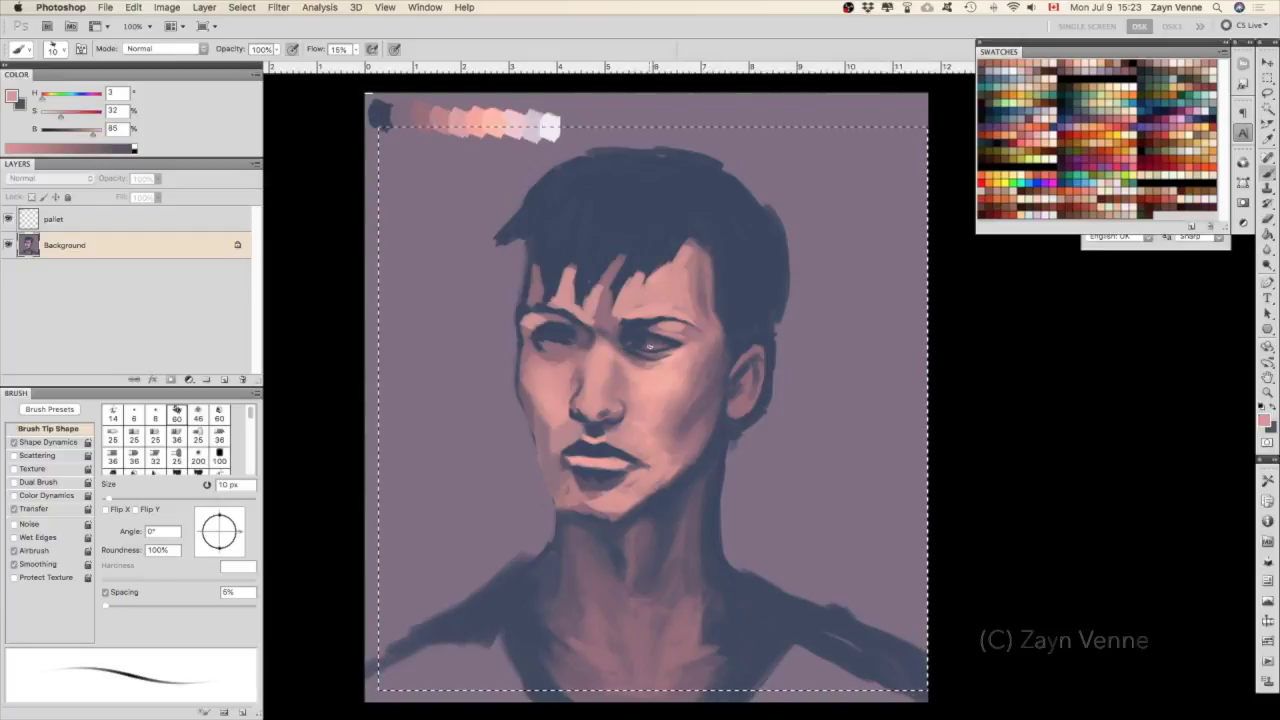
alt+click(656, 345)
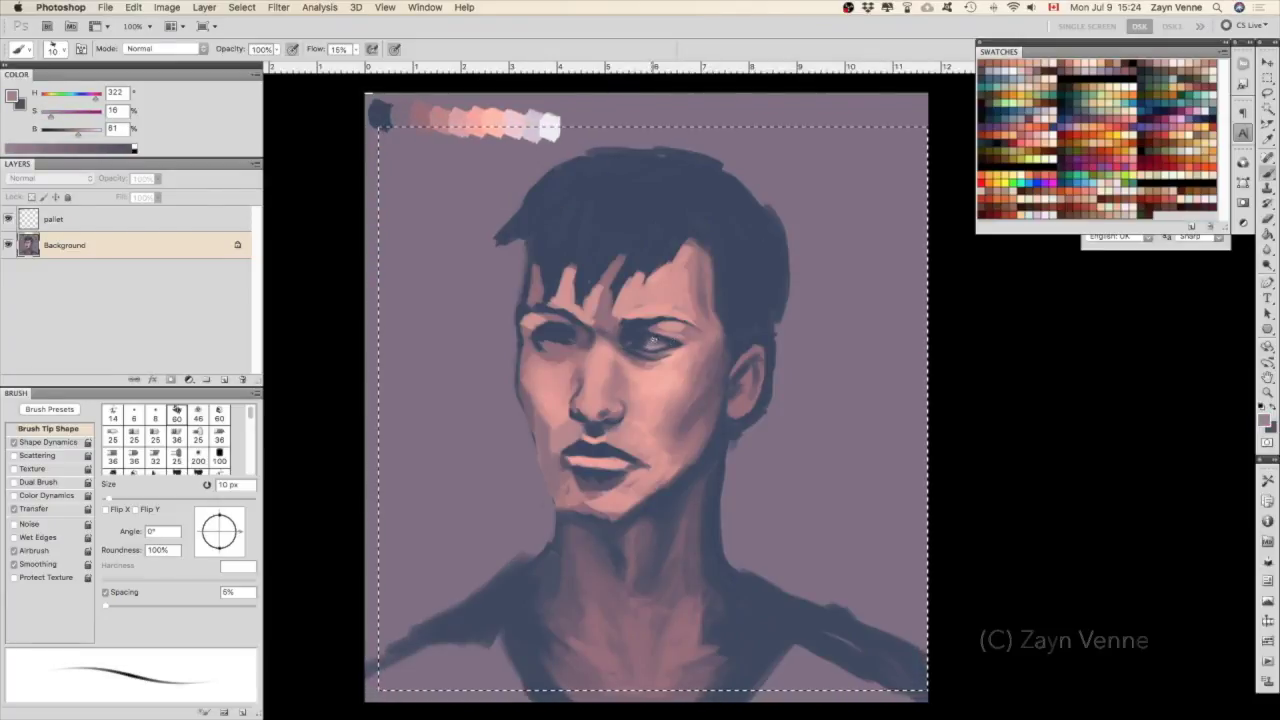
alt+click(628, 351)
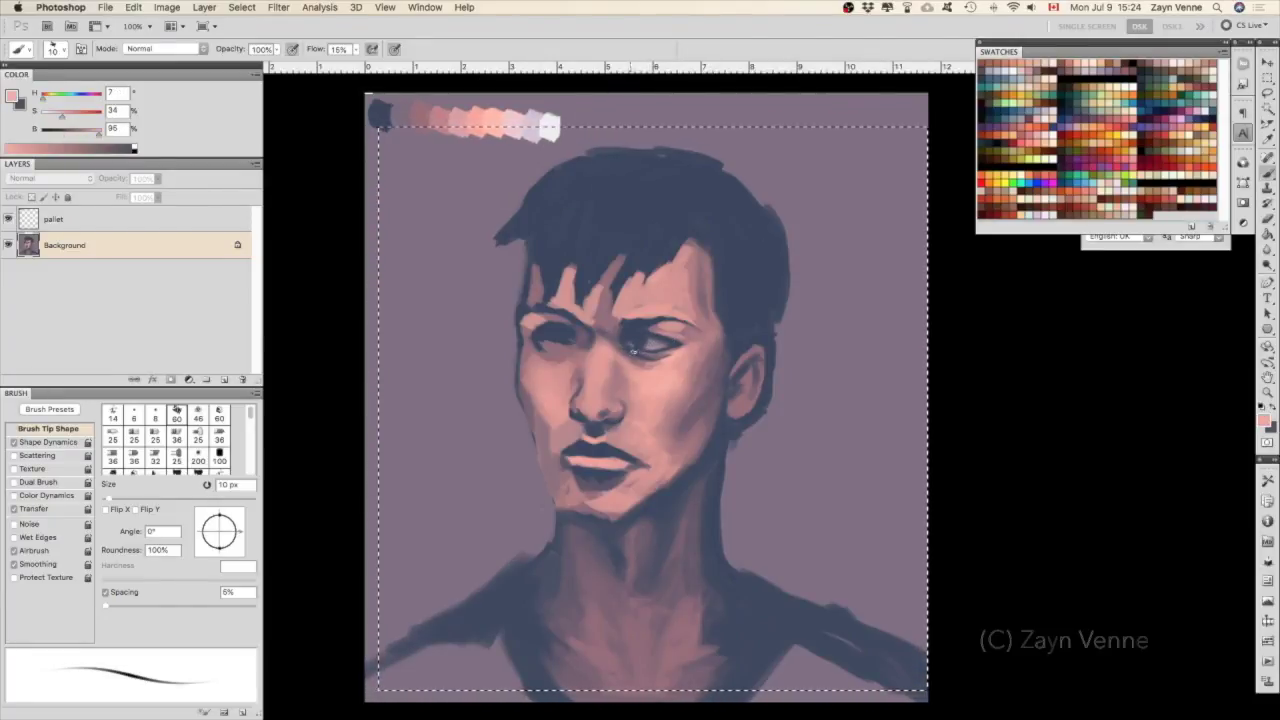
alt+click(637, 338)
key(bracketright)
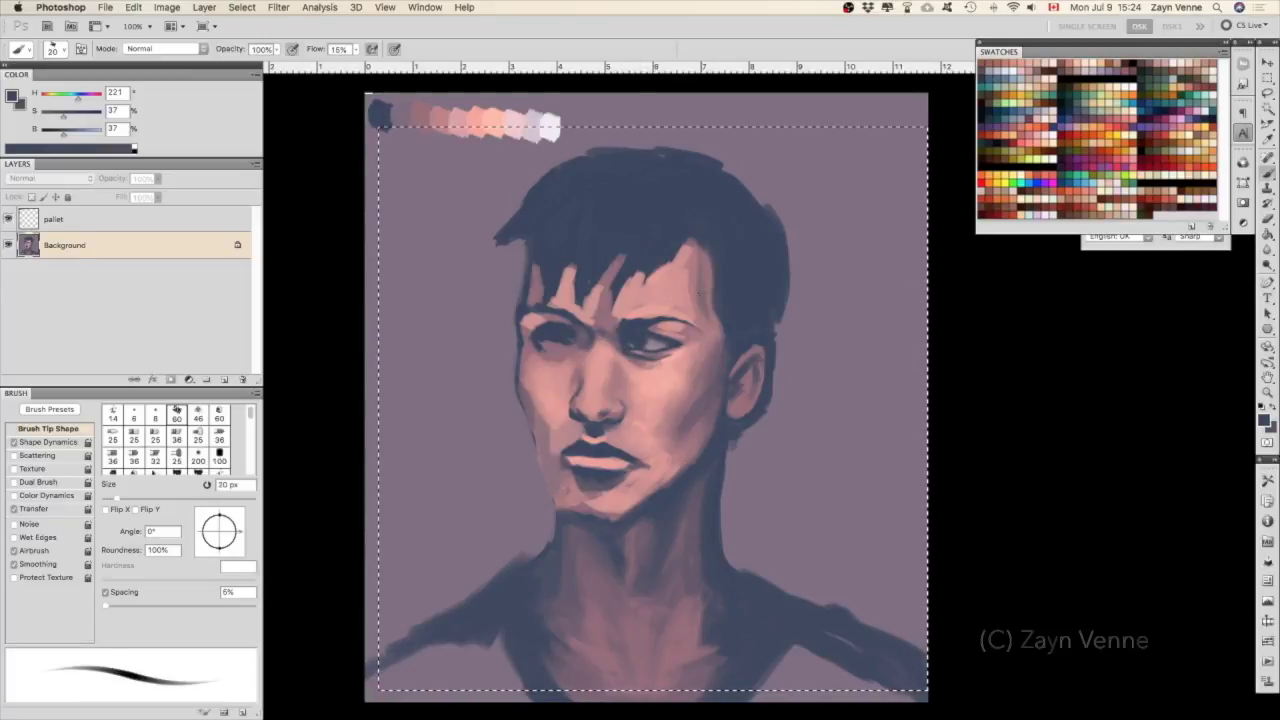
Repaint the left eye with a heavier, half-closed lid, then open Liquify.
alt+click(553, 346)
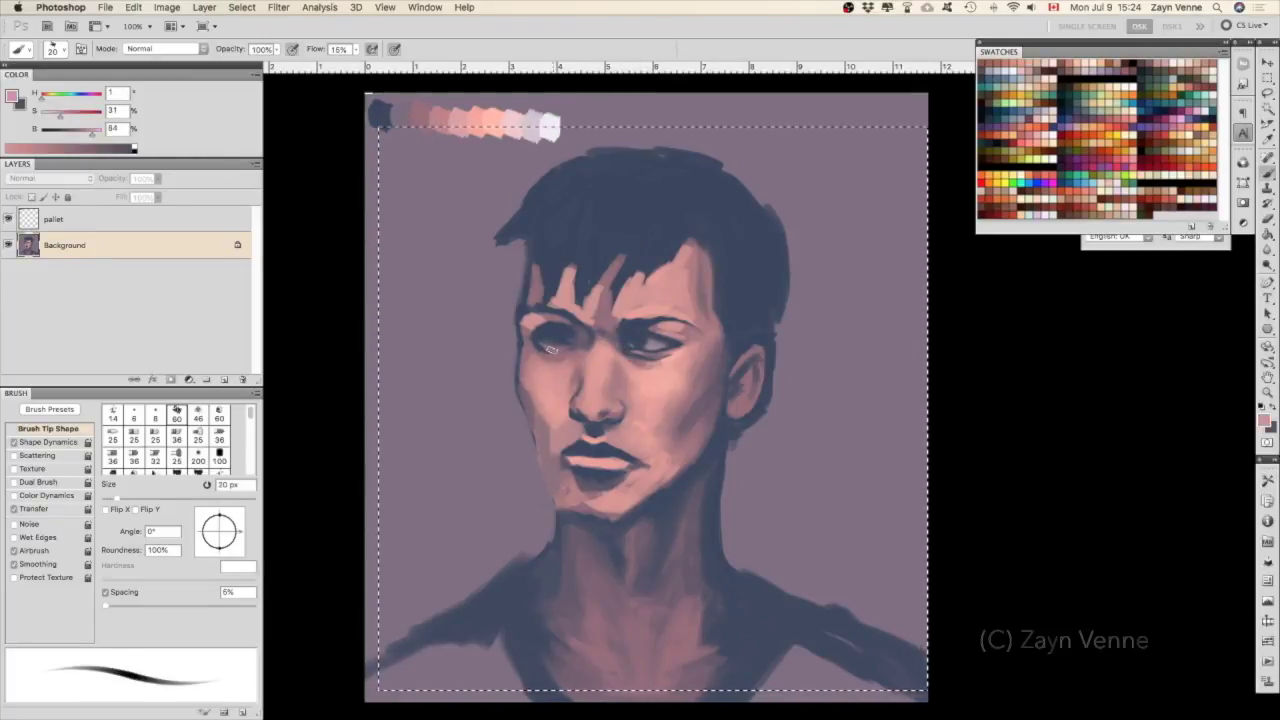
key(bracketleft)
alt+click(567, 346)
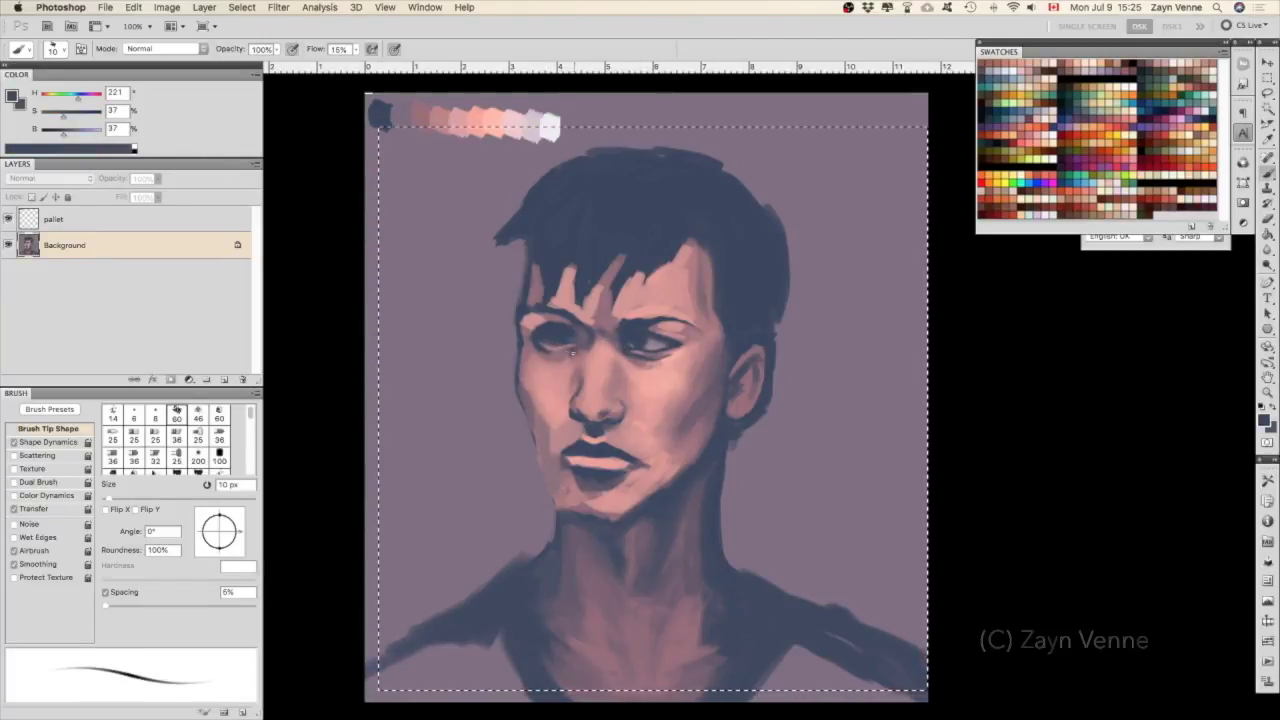
alt+click(538, 342)
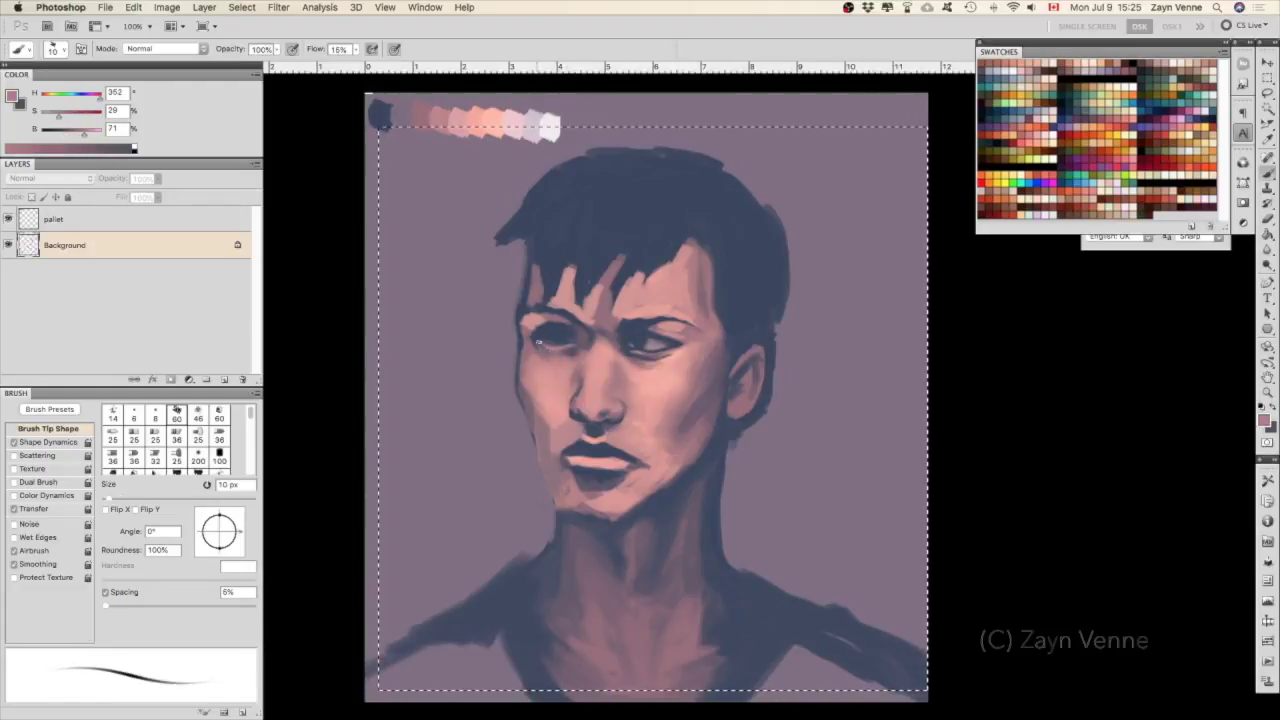
alt+click(542, 342)
alt+click(553, 341)
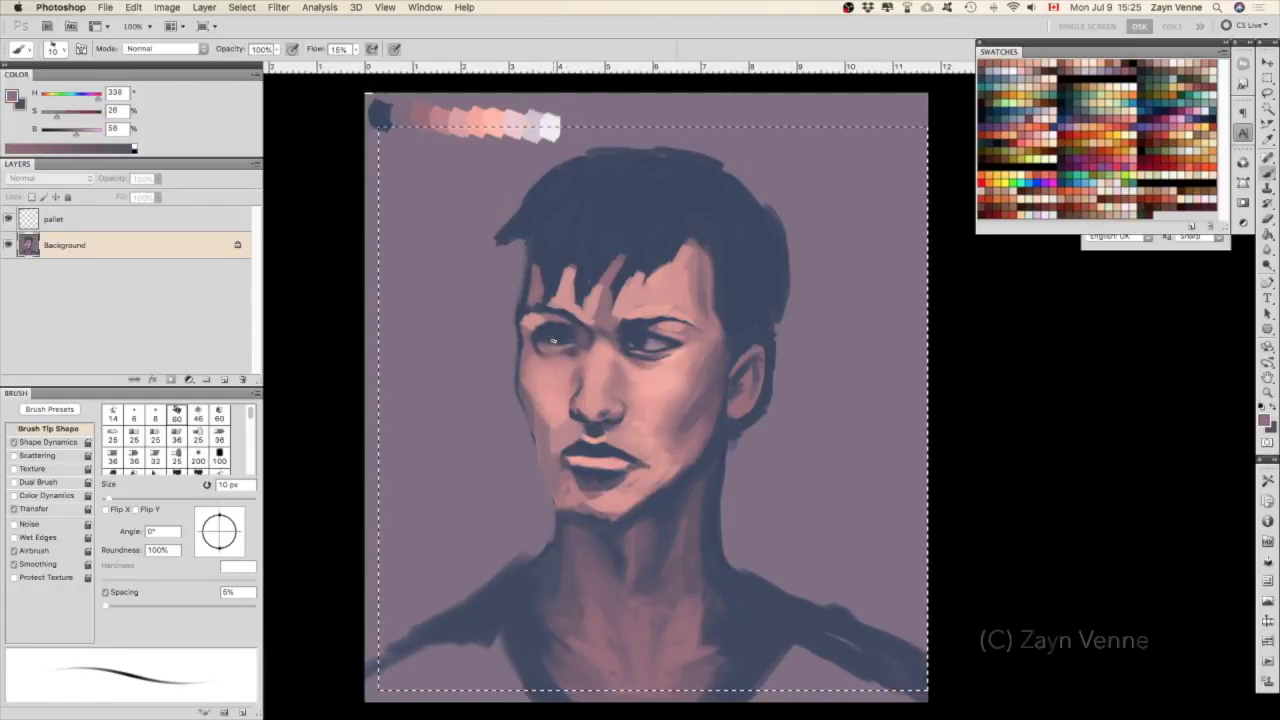
alt+click(554, 341)
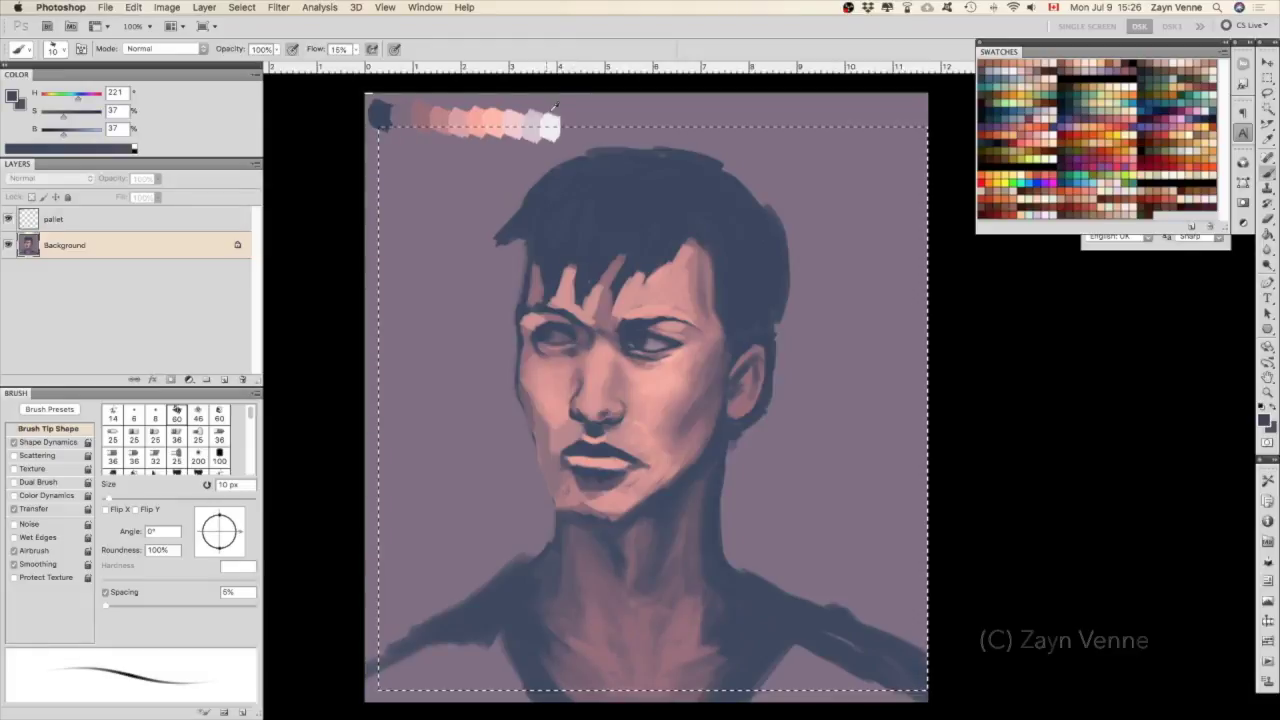
alt+click(554, 341)
alt+click(537, 328)
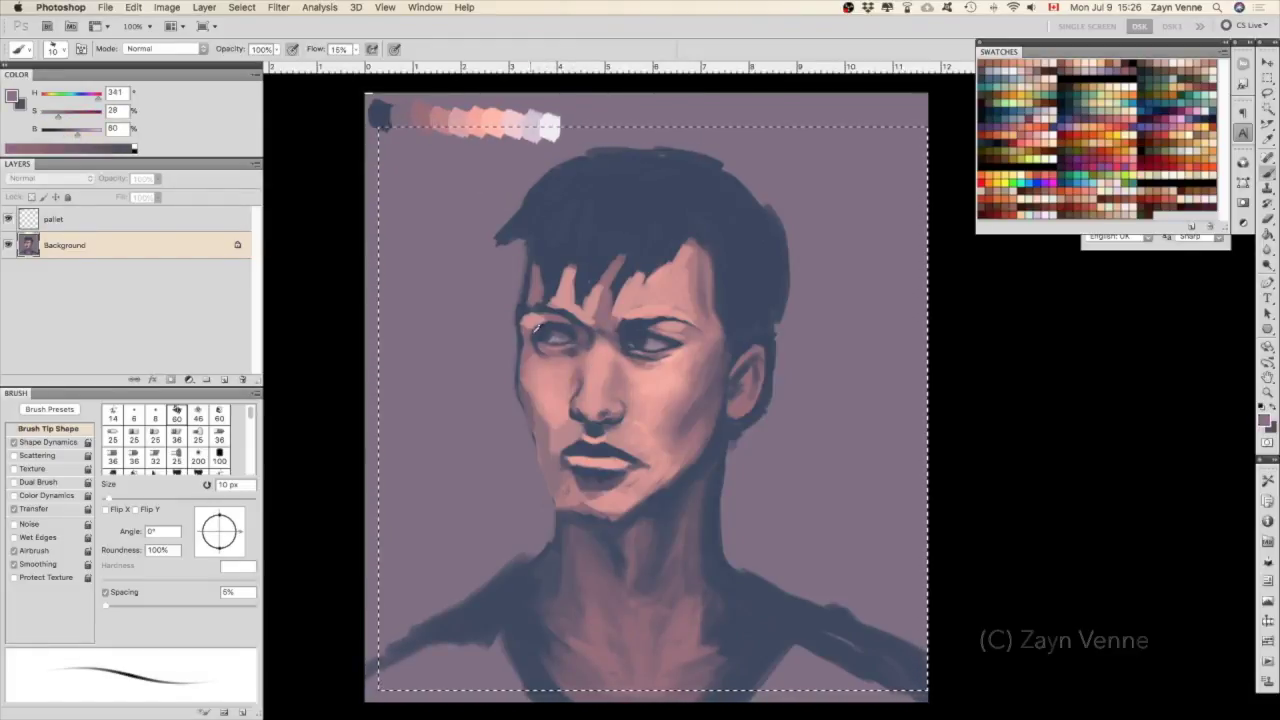
alt+click(532, 332)
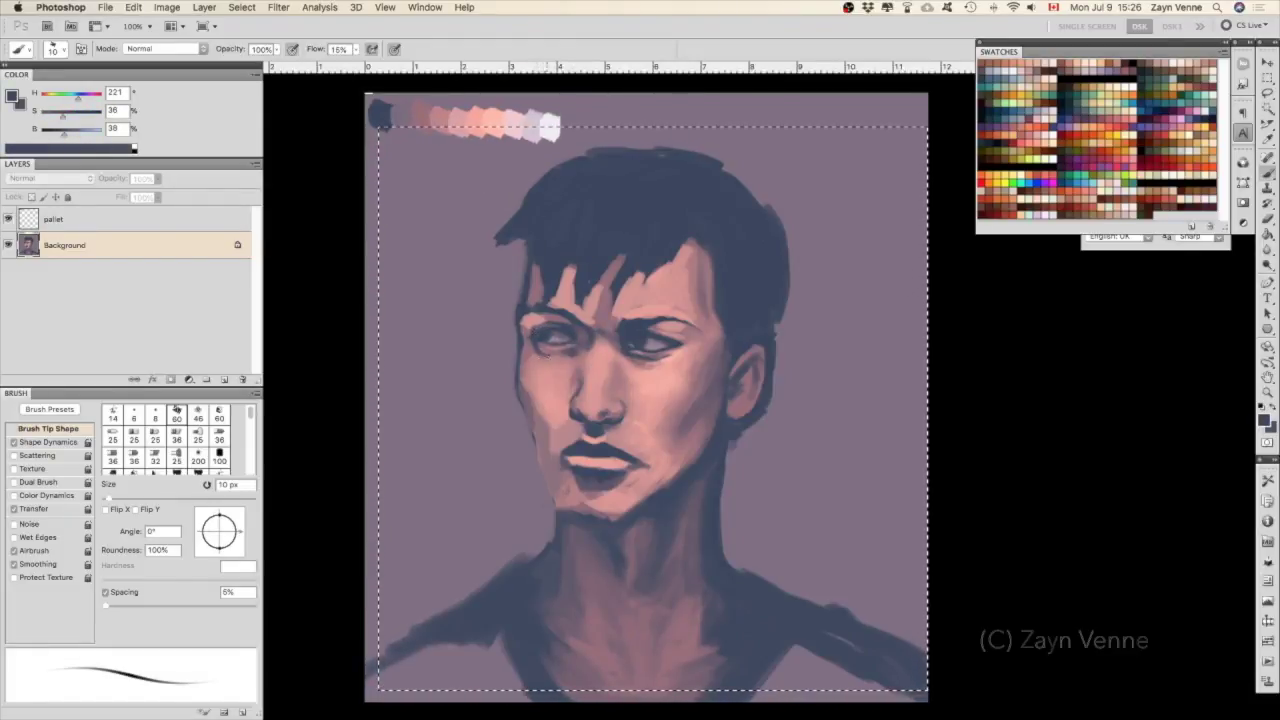
key(ctrl+shift+x)
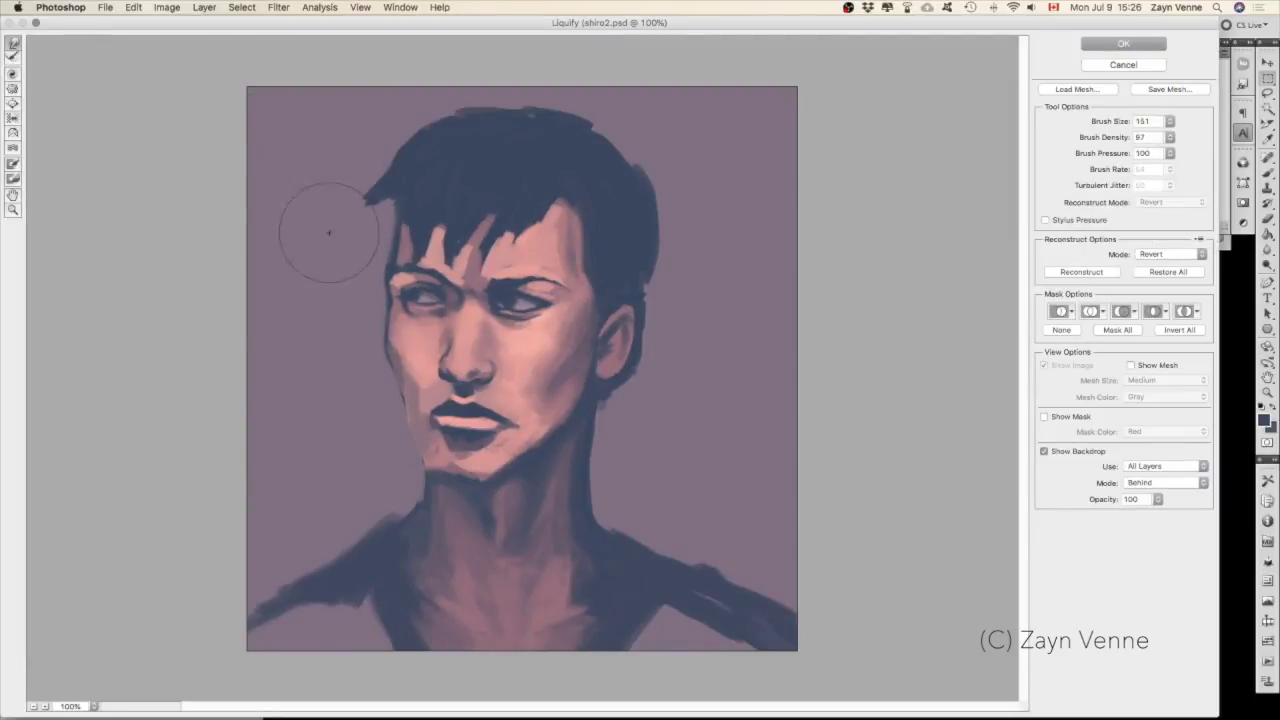
Apply the warp at brush size 436, then sample skin, mauve and blue tones with a 9 px brush.
drag(1170, 121, 1140, 137)
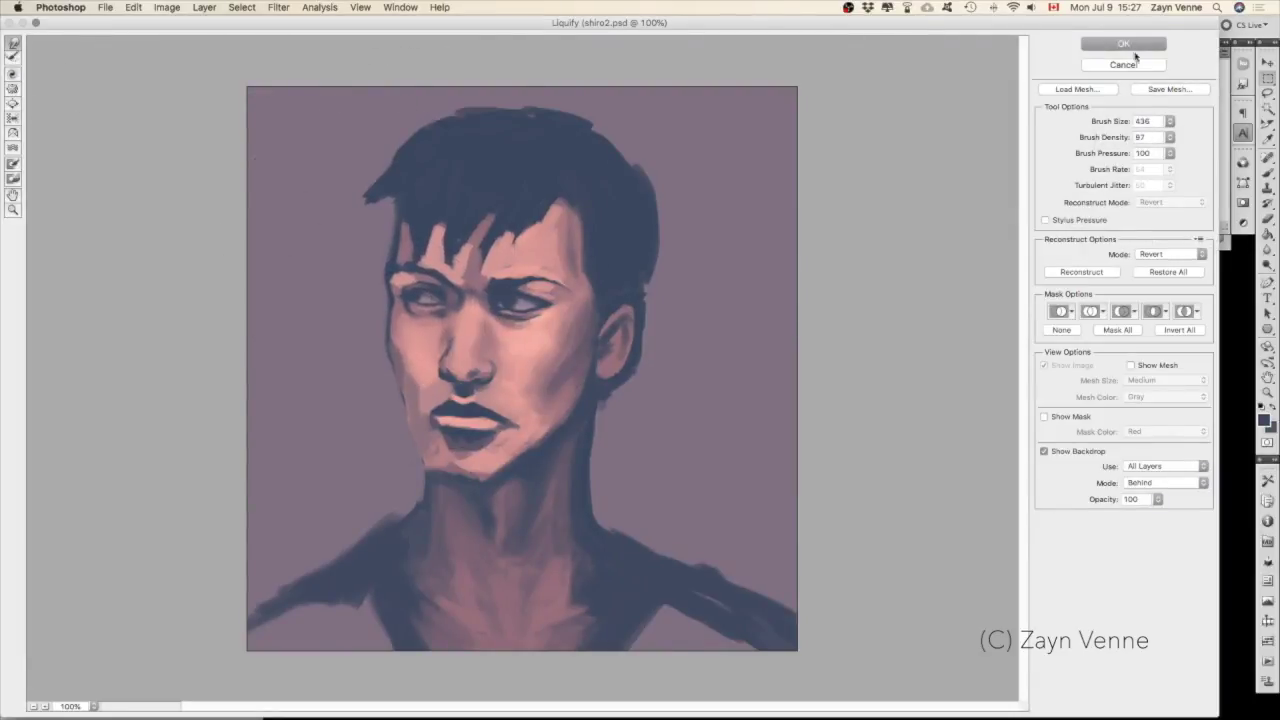
click(1134, 48)
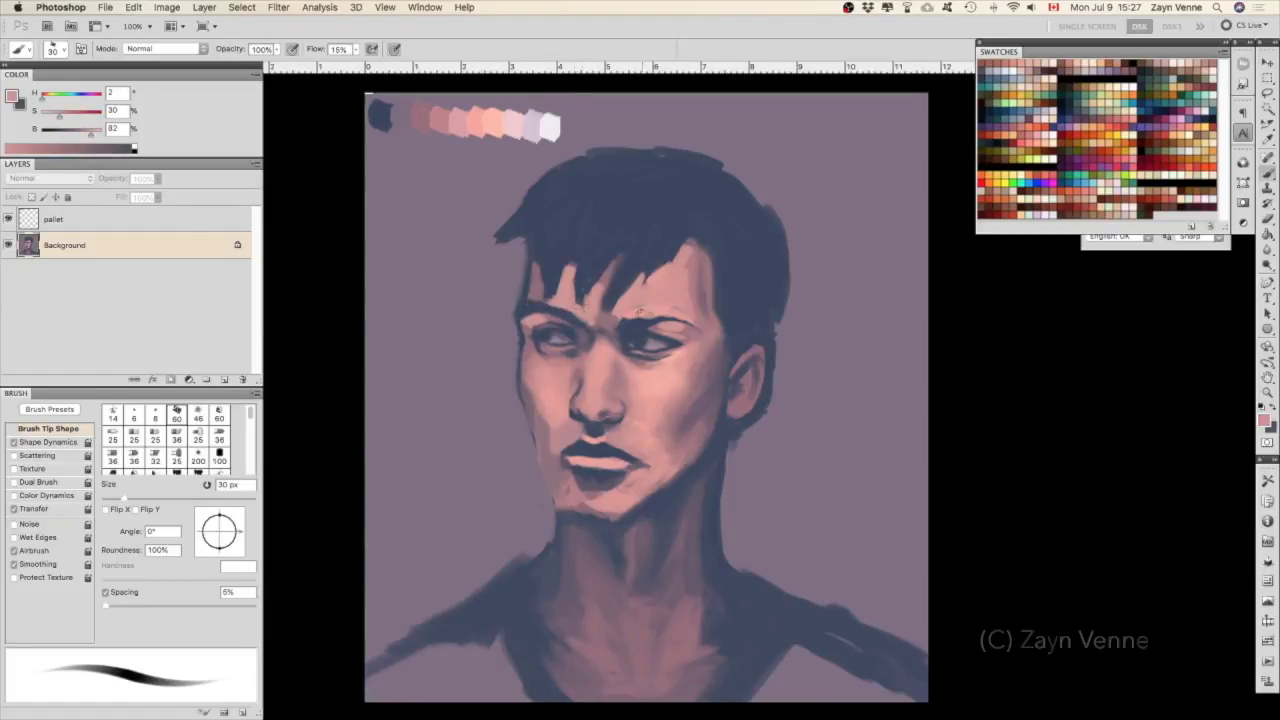
alt+click(537, 370)
alt+click(537, 362)
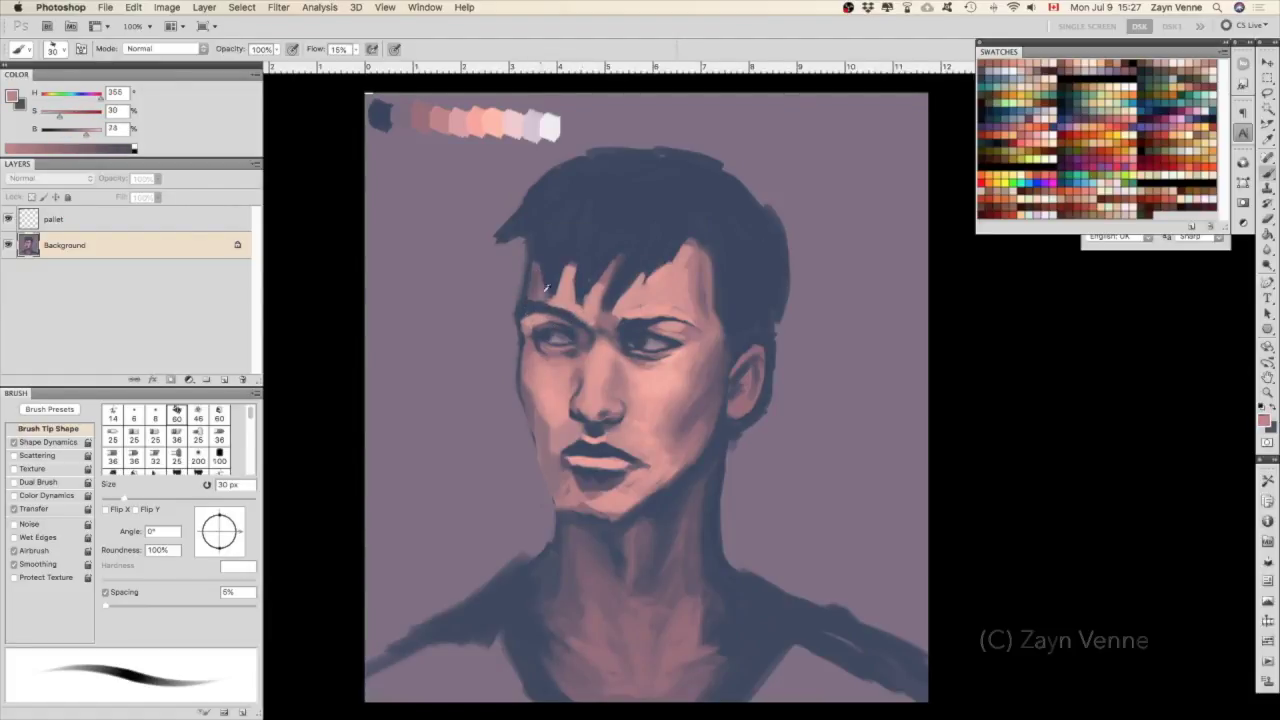
key(bracketleft)
key(bracketleft)
key(bracketleft)
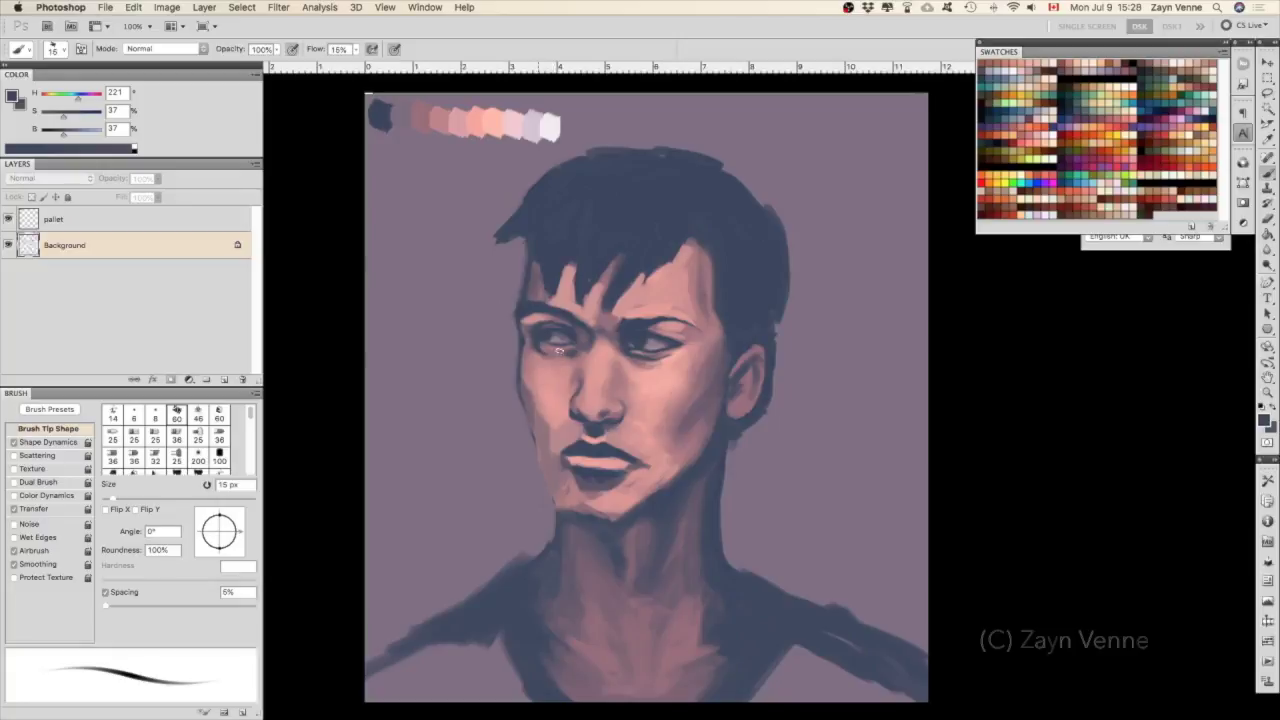
key(bracketleft)
key(bracketleft)
alt+click(589, 314)
alt+click(540, 327)
Paint a small ring piercing under the nose with a 10 px brush.
key(bracketright)
key(bracketright)
alt+click(549, 126)
key(bracketleft)
key(bracketleft)
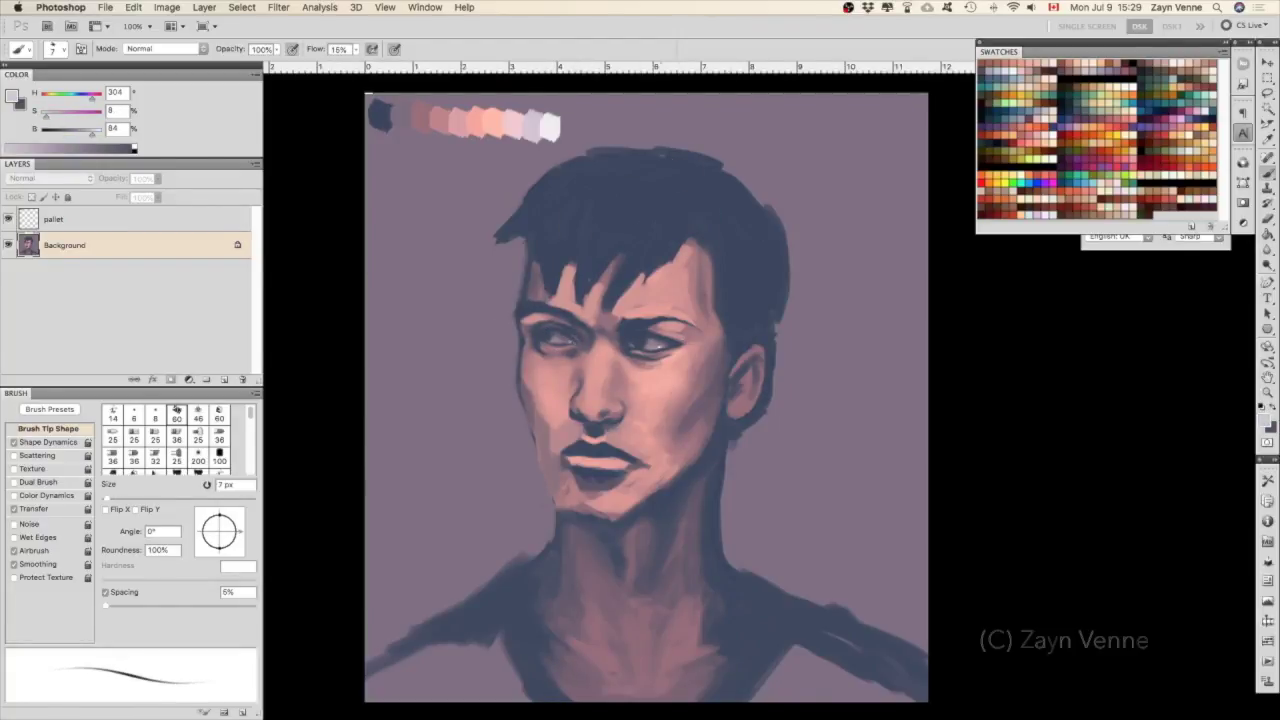
alt+click(570, 318)
alt+click(580, 407)
key(bracketright)
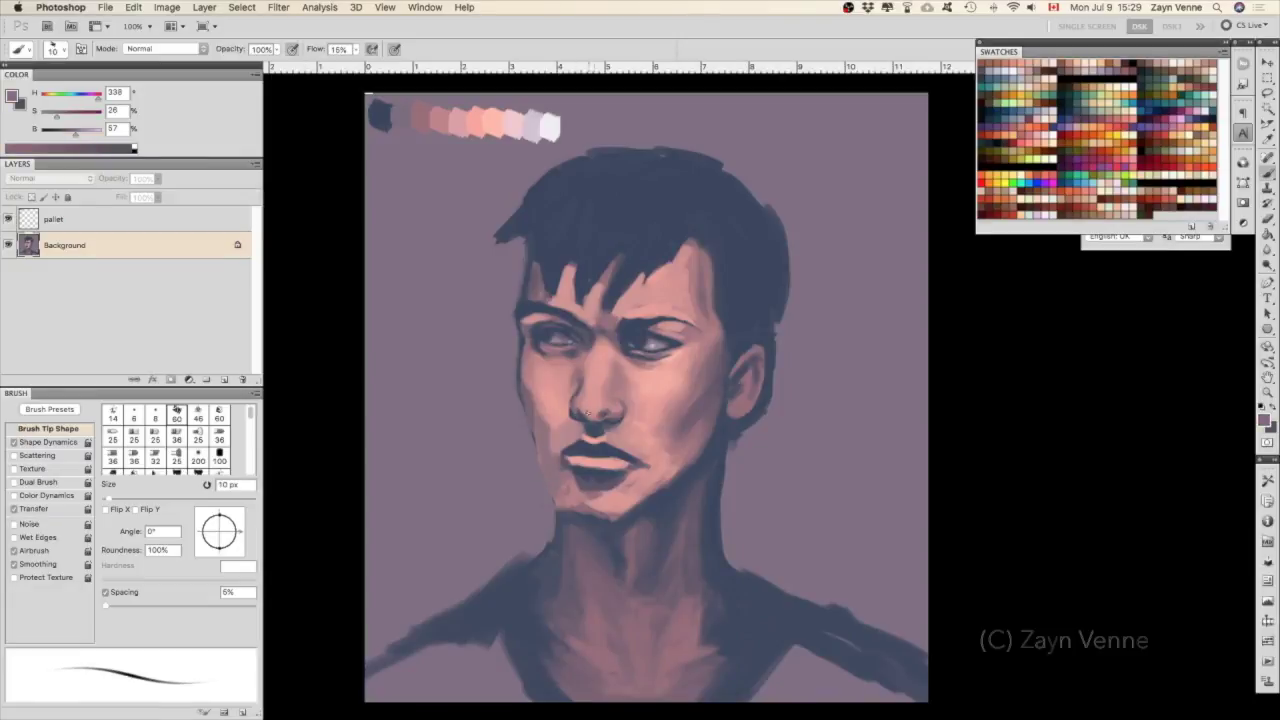
drag(603, 411, 604, 413)
Sample purple-grey, hair blue and skin pink around the piercing, ending on a 10 px brush.
alt+click(576, 411)
key(bracketright)
key(bracketright)
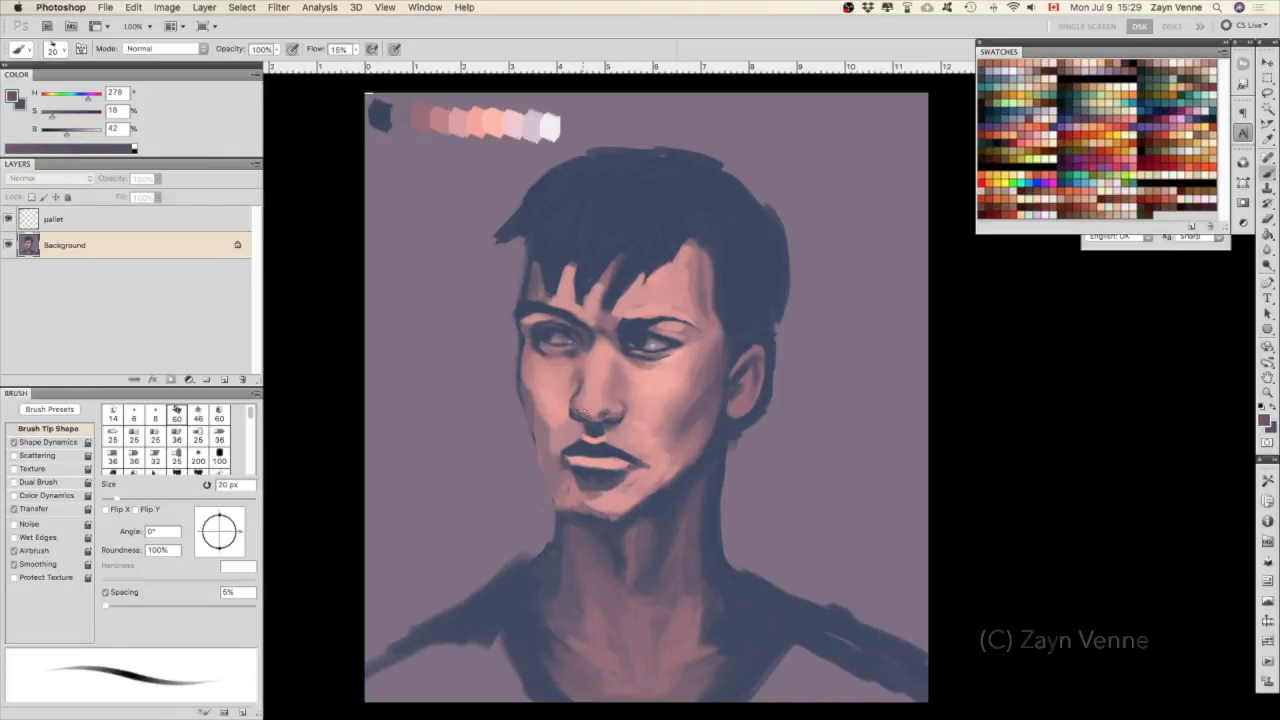
alt+click(598, 410)
key(bracketleft)
key(bracketleft)
alt+click(665, 240)
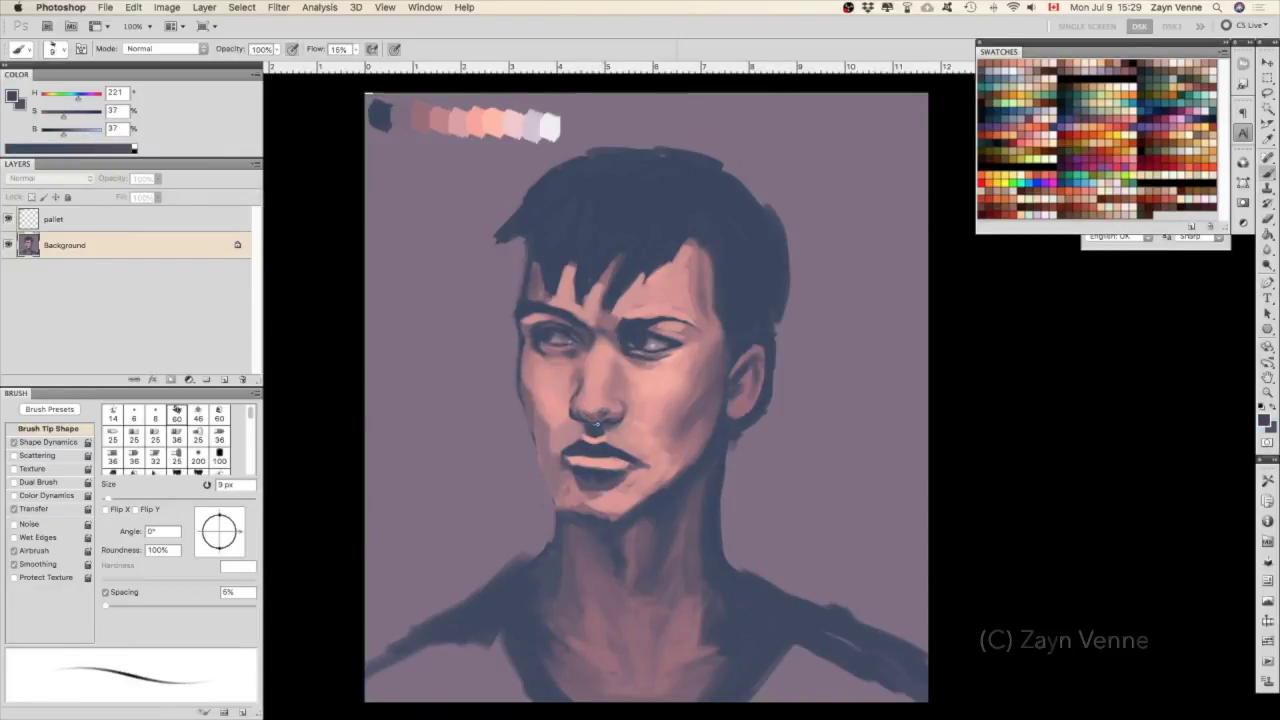
alt+click(628, 395)
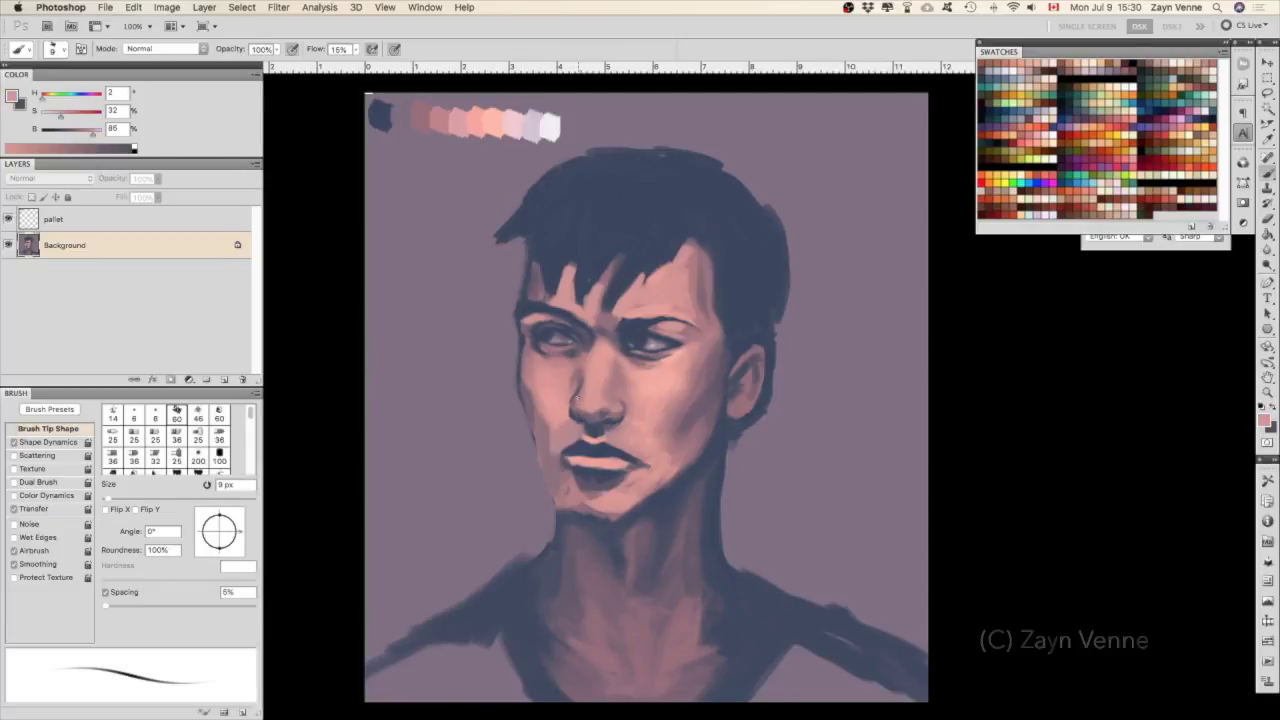
alt+click(570, 405)
alt+click(574, 416)
key(bracketright)
key(bracketright)
key(bracketleft)
key(bracketleft)
key(x)
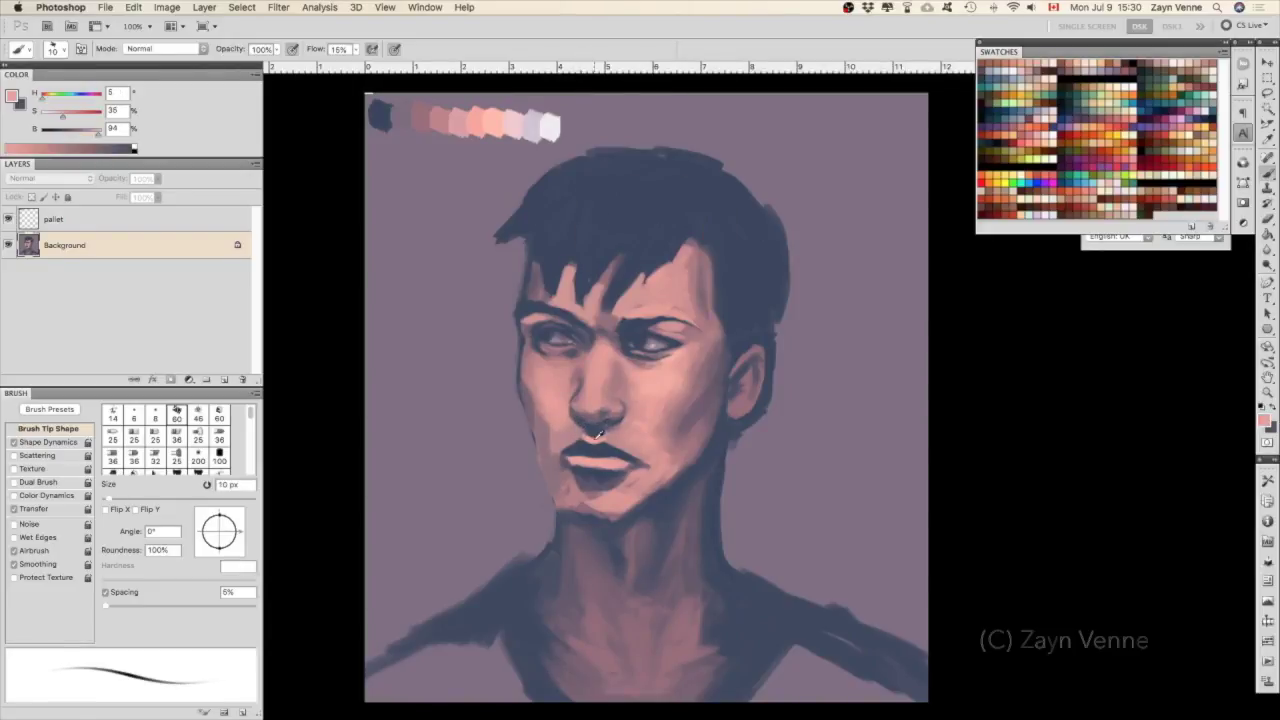
Lasso the jaw and lower face and nudge it slightly with Free Transform.
key(l)
drag(530, 487, 740, 430)
key(ctrl+shift+i)
key(b)
alt+click(441, 355)
key(x)
key(v)
key(ctrl+t)
drag(745, 418, 765, 420)
key(Return)
Deselect the jaw and paint muted skin pink over the seam across the right cheek.
key(l)
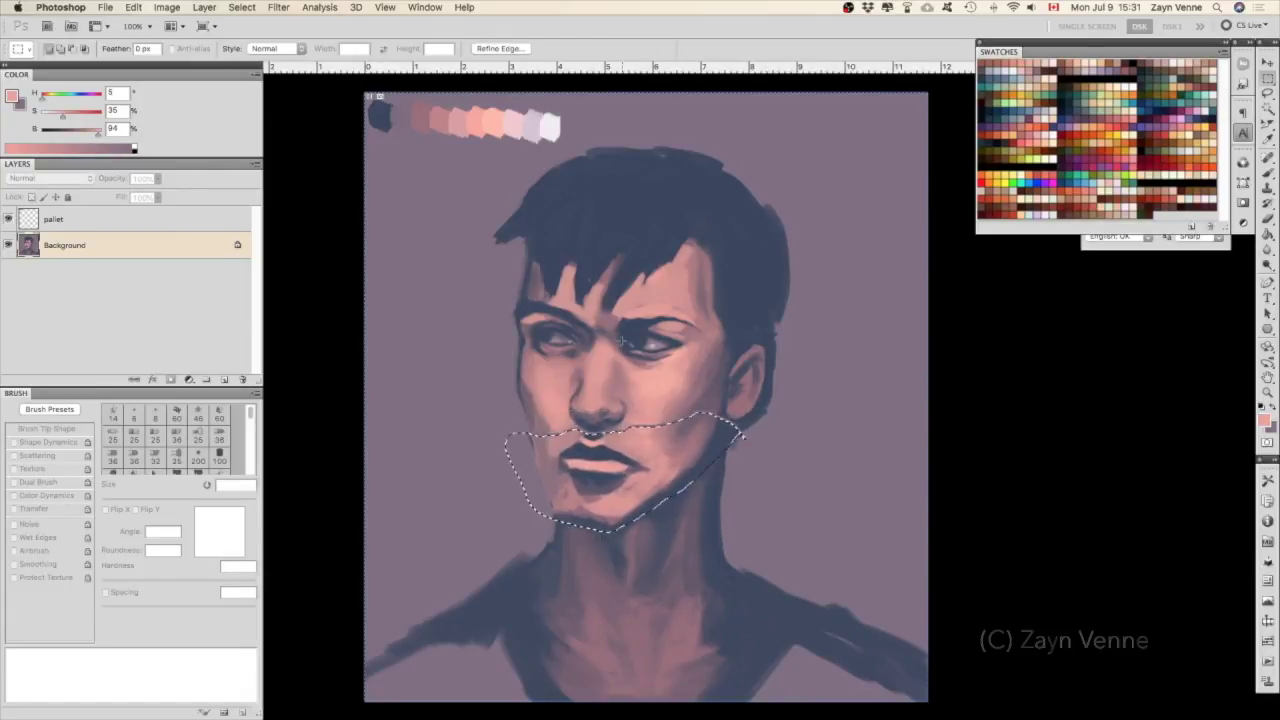
key(ctrl+d)
key(b)
alt+click(555, 427)
drag(555, 427, 700, 425)
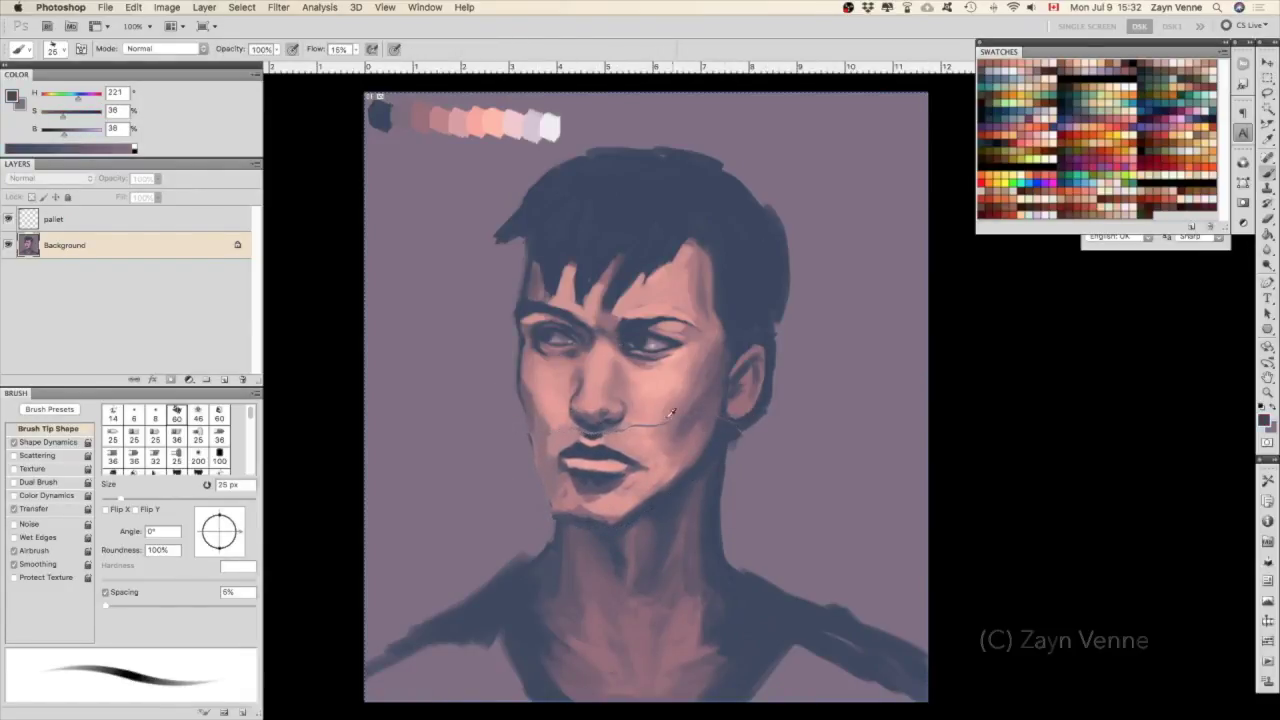
Pick lighter and mid skin pinks around the nose and mouth, resizing the brush from 15 to 20 px.
alt+click(638, 432)
key(bracketleft)
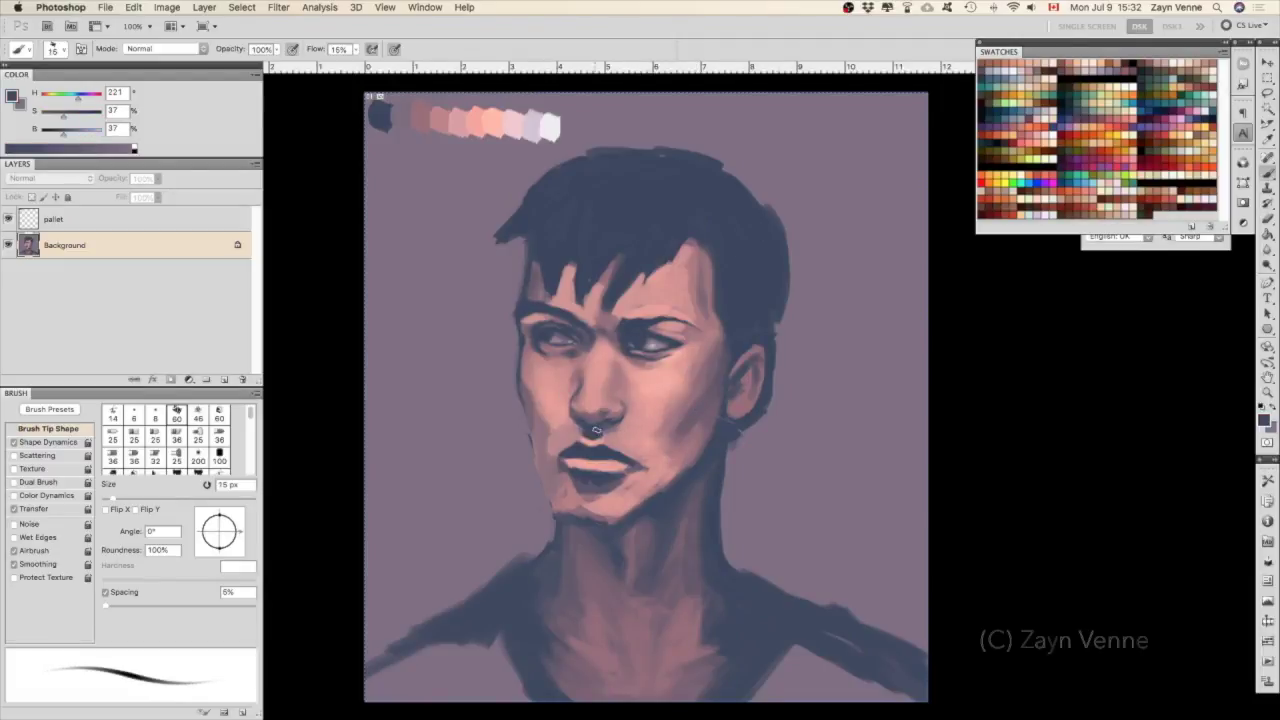
alt+click(588, 433)
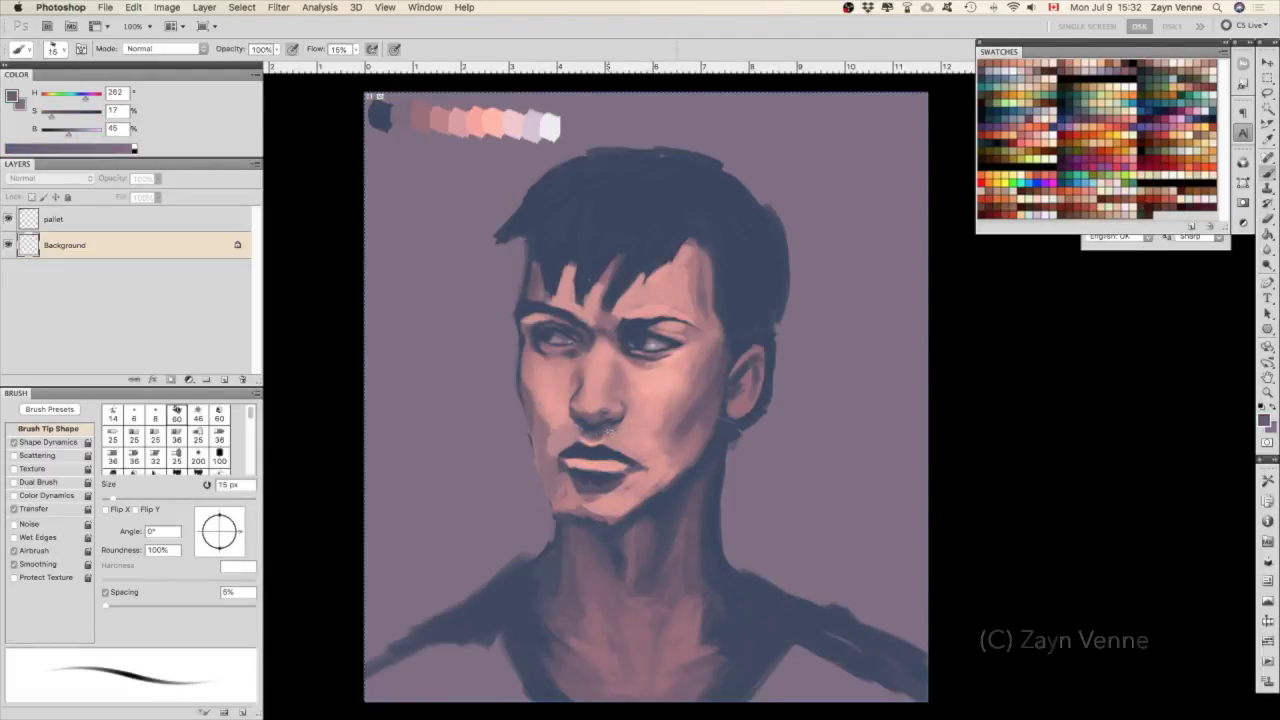
alt+click(583, 392)
key(bracketleft)
key(bracketleft)
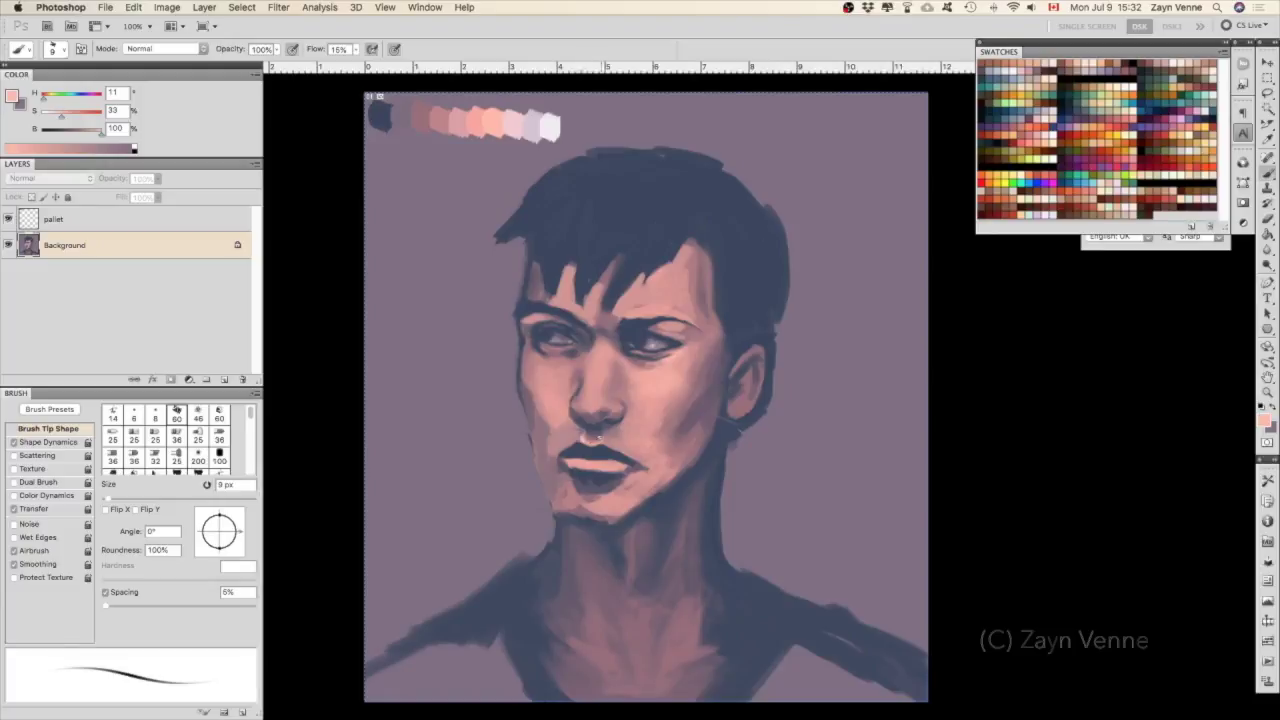
alt+click(613, 446)
alt+click(615, 438)
alt+click(596, 436)
alt+click(600, 435)
key(bracketright)
key(bracketright)
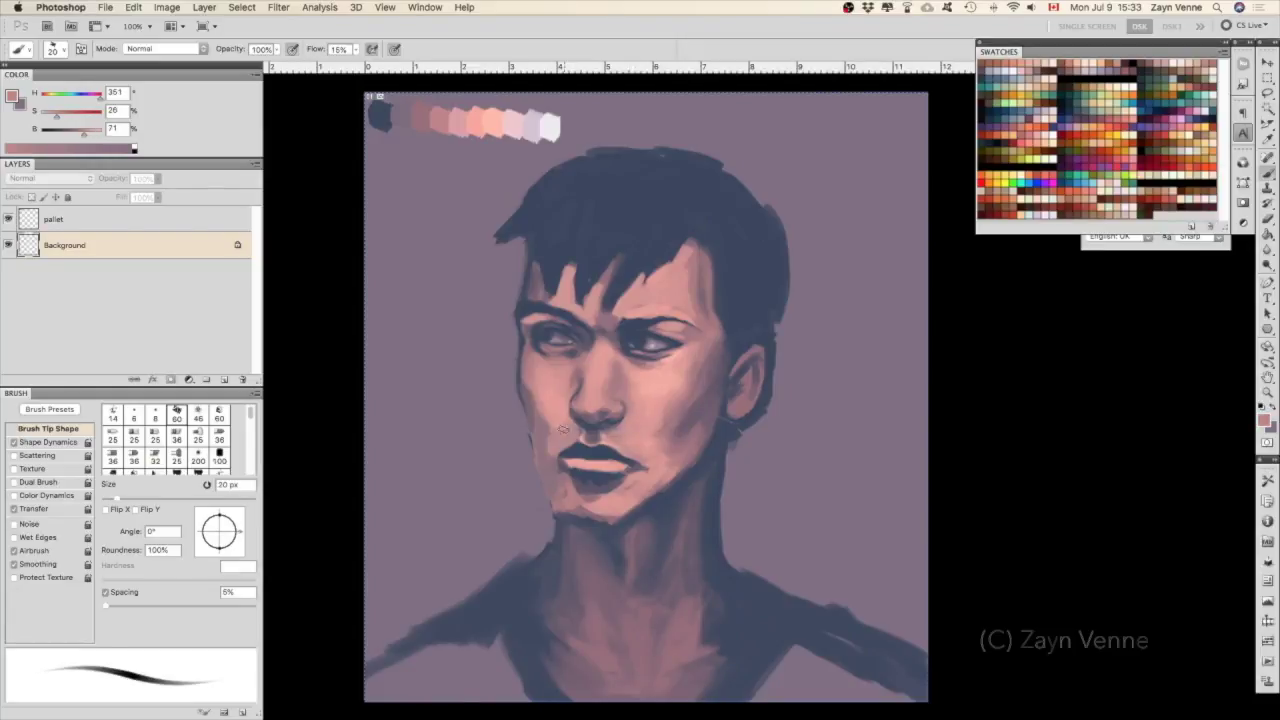
Sample darker pinks, purples and dark blue beside the jaw with a 9 px brush.
alt+click(572, 425)
alt+click(550, 447)
alt+click(548, 440)
alt+click(522, 405)
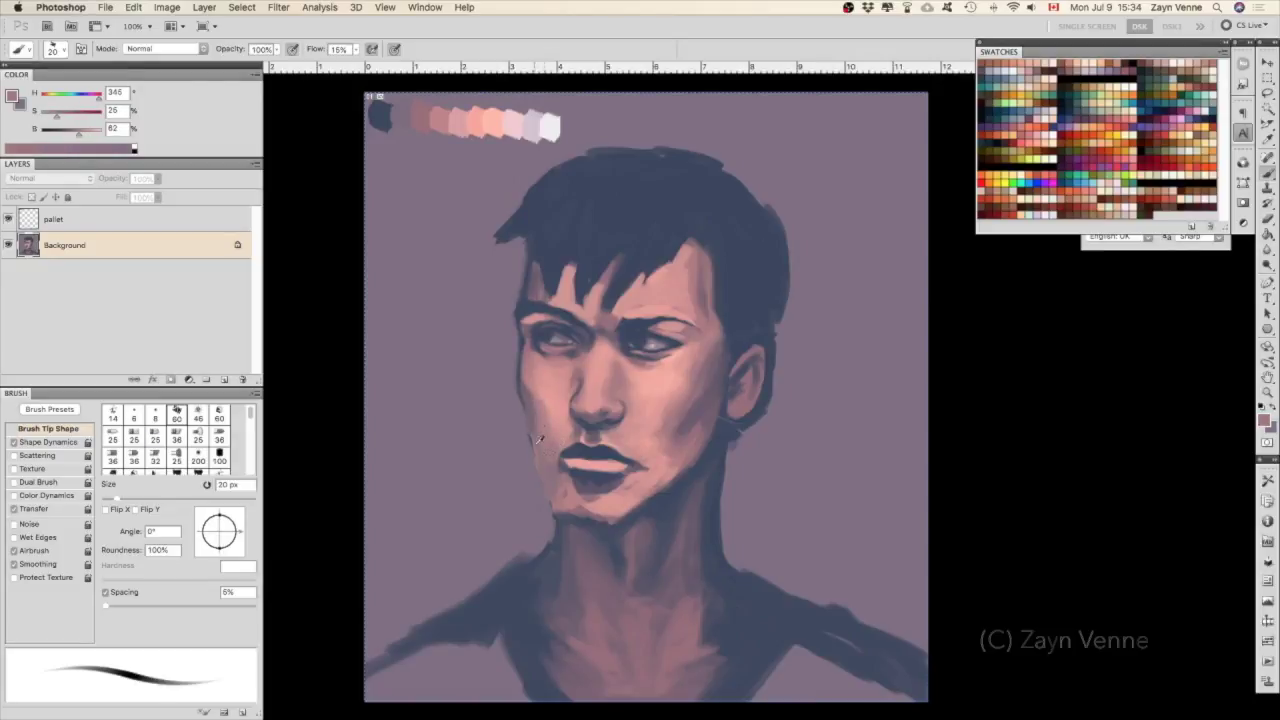
key(bracketleft)
key(bracketleft)
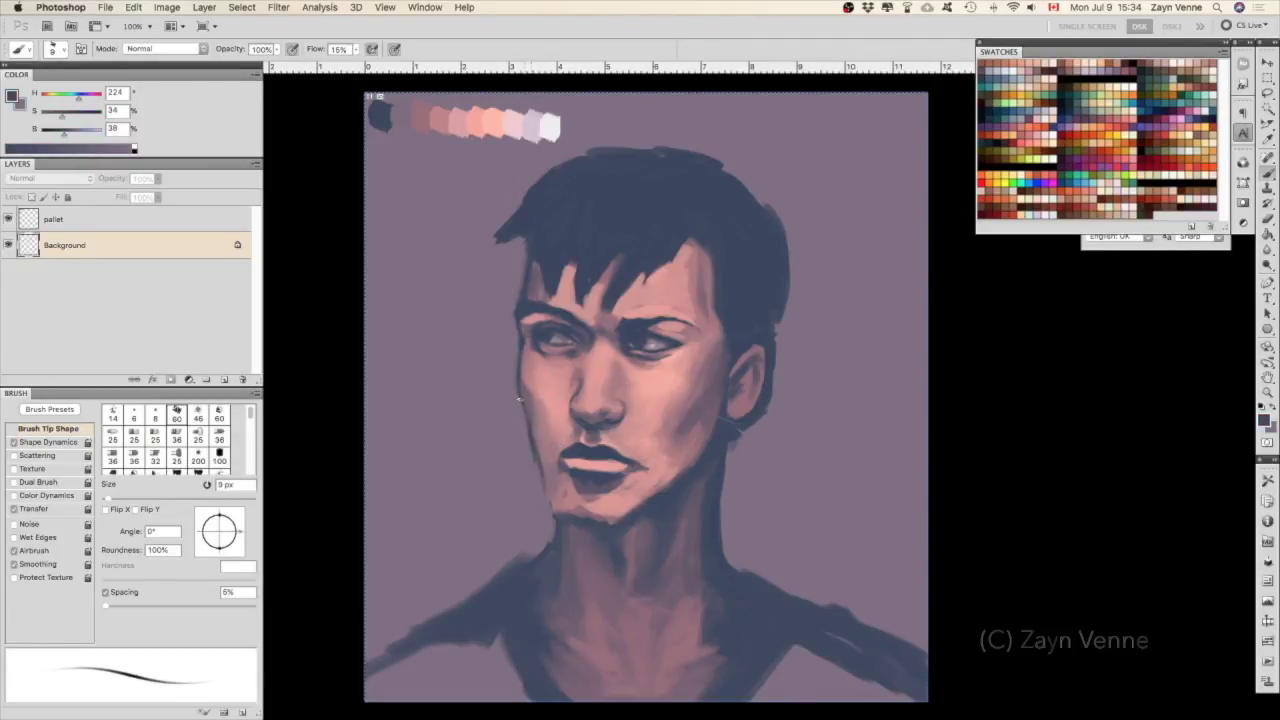
alt+click(541, 497)
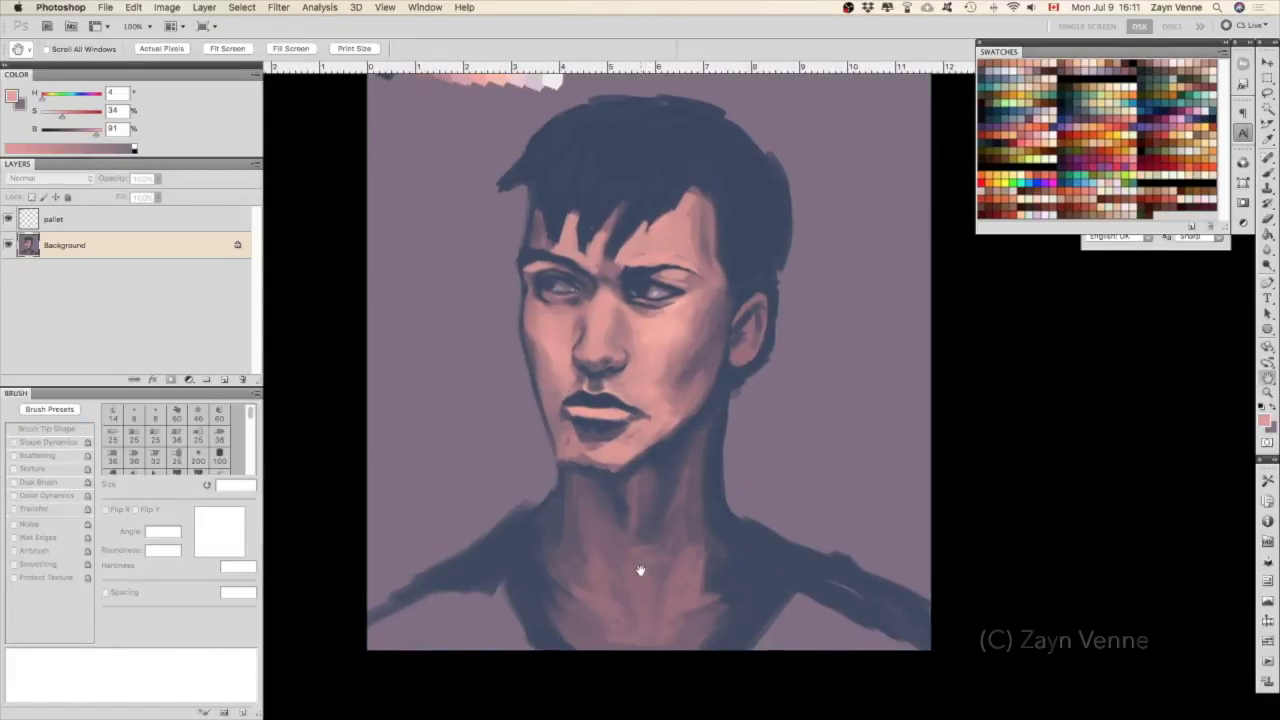
Paint light strokes across the chest, then enlarge the brush to 40 px.
key(b)
mouse_move(600, 578)
mouse_down()
mouse_move(563, 590)
mouse_move(615, 605)
mouse_up()
mouse_move(690, 580)
mouse_down()
mouse_move(645, 630)
mouse_move(650, 603)
mouse_up()
alt+click(650, 603)
key(bracketright)
key(bracketright)
key(bracketright)
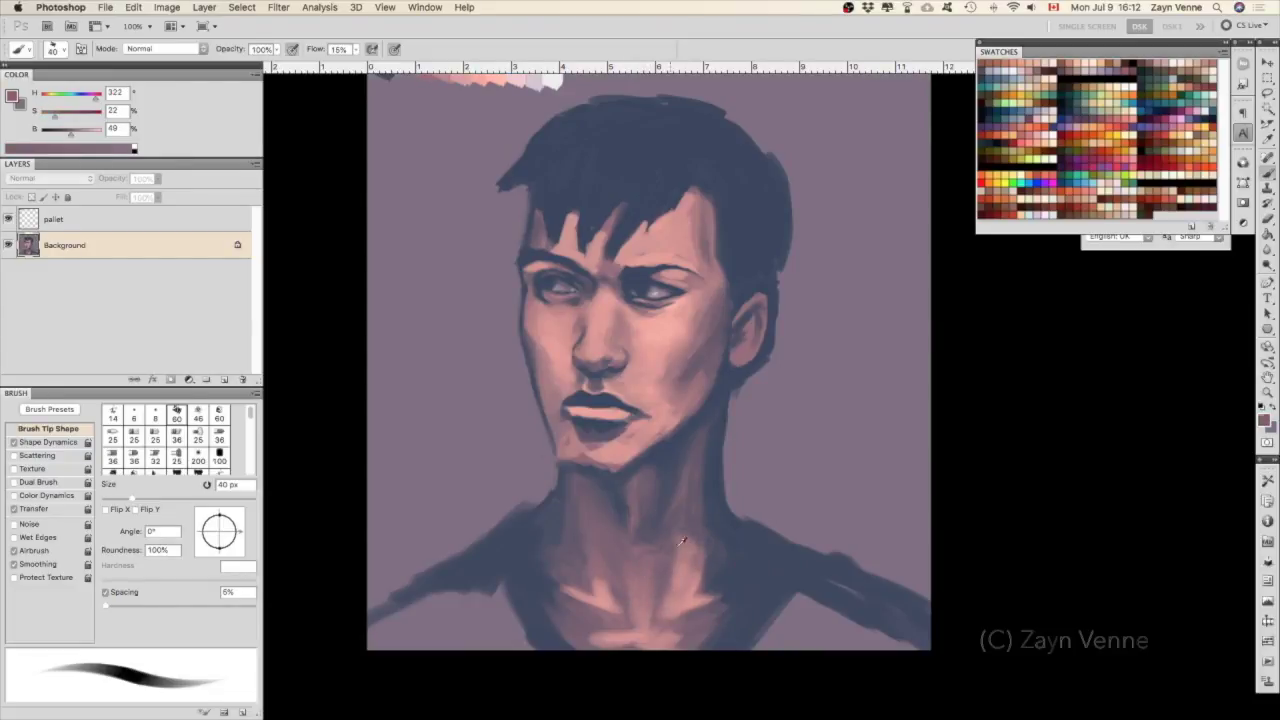
Brighten the lower chest with light pink strokes.
alt+click(676, 607)
mouse_move(645, 612)
mouse_down()
mouse_move(622, 627)
mouse_move(616, 600)
mouse_move(560, 600)
mouse_up()
alt+click(600, 608)
alt+click(610, 590)
alt+click(617, 626)
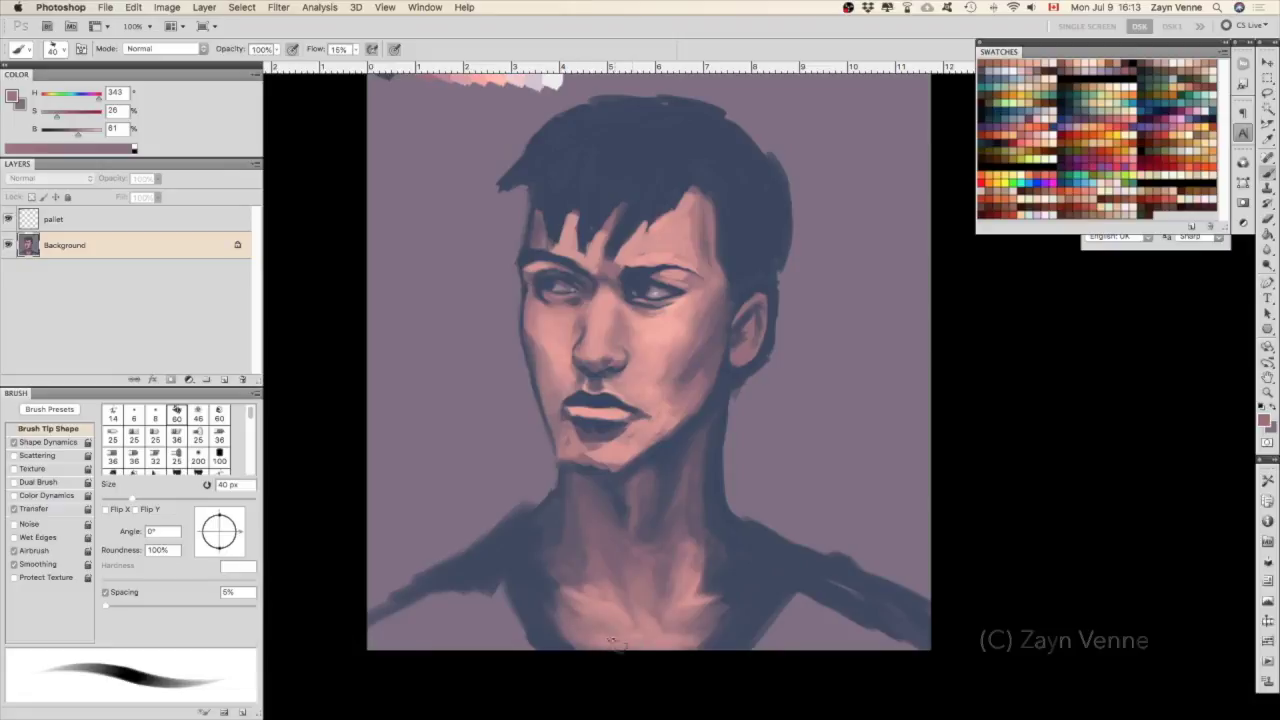
alt+click(533, 529)
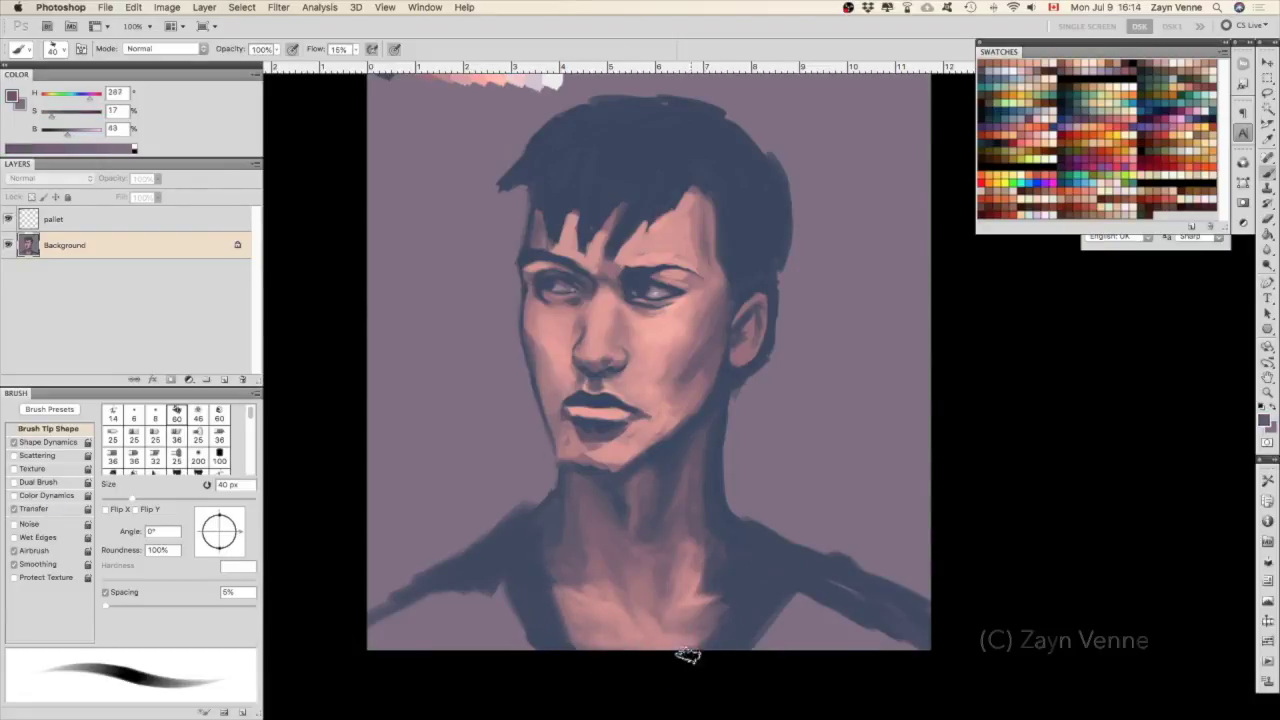
alt+click(726, 650)
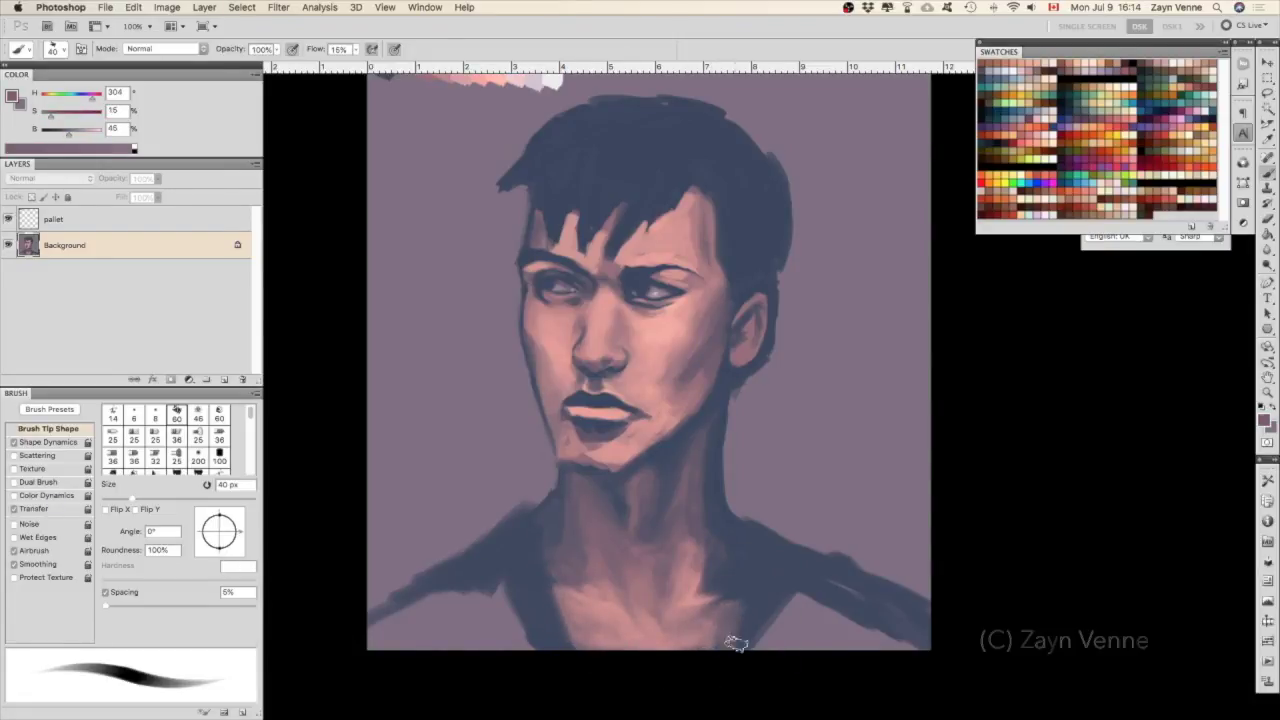
drag(716, 618, 717, 651)
Darken the right shoulder and both lower shoulders in dark blue.
alt+click(713, 600)
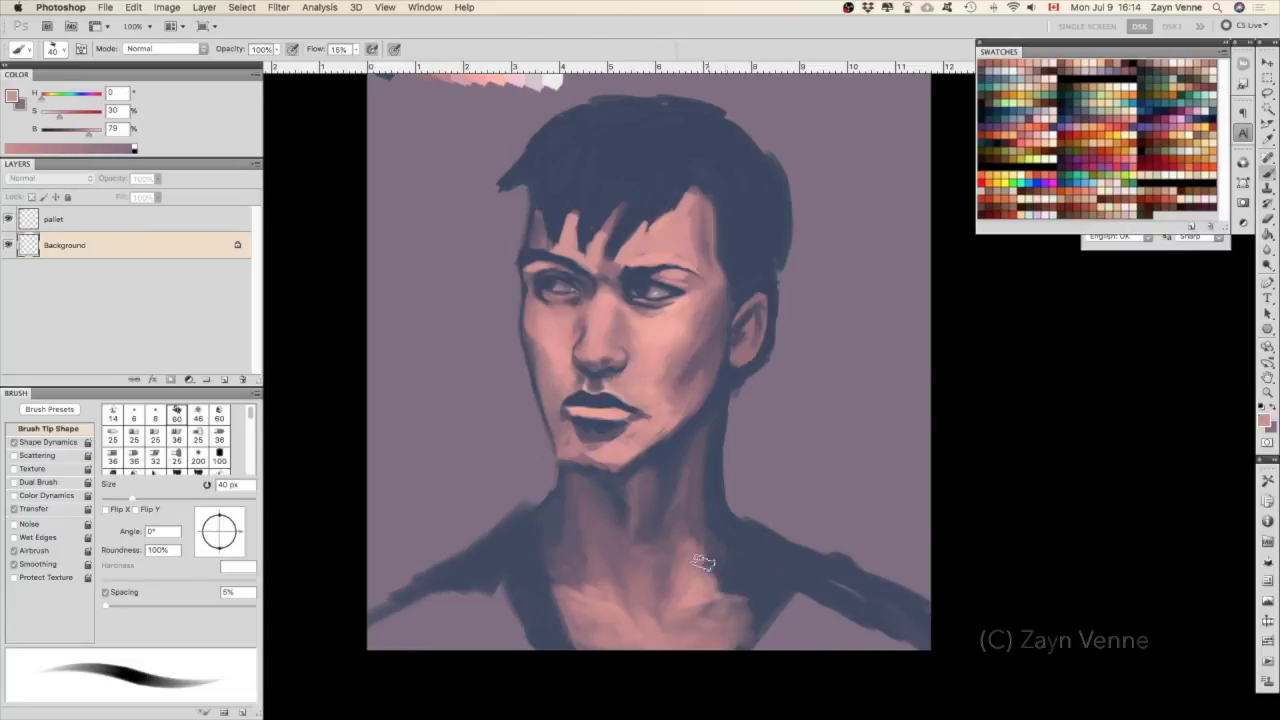
alt+click(718, 563)
alt+click(730, 537)
mouse_move(735, 540)
mouse_down()
mouse_move(749, 606)
mouse_move(794, 644)
mouse_move(920, 620)
mouse_up()
drag(520, 600, 370, 640)
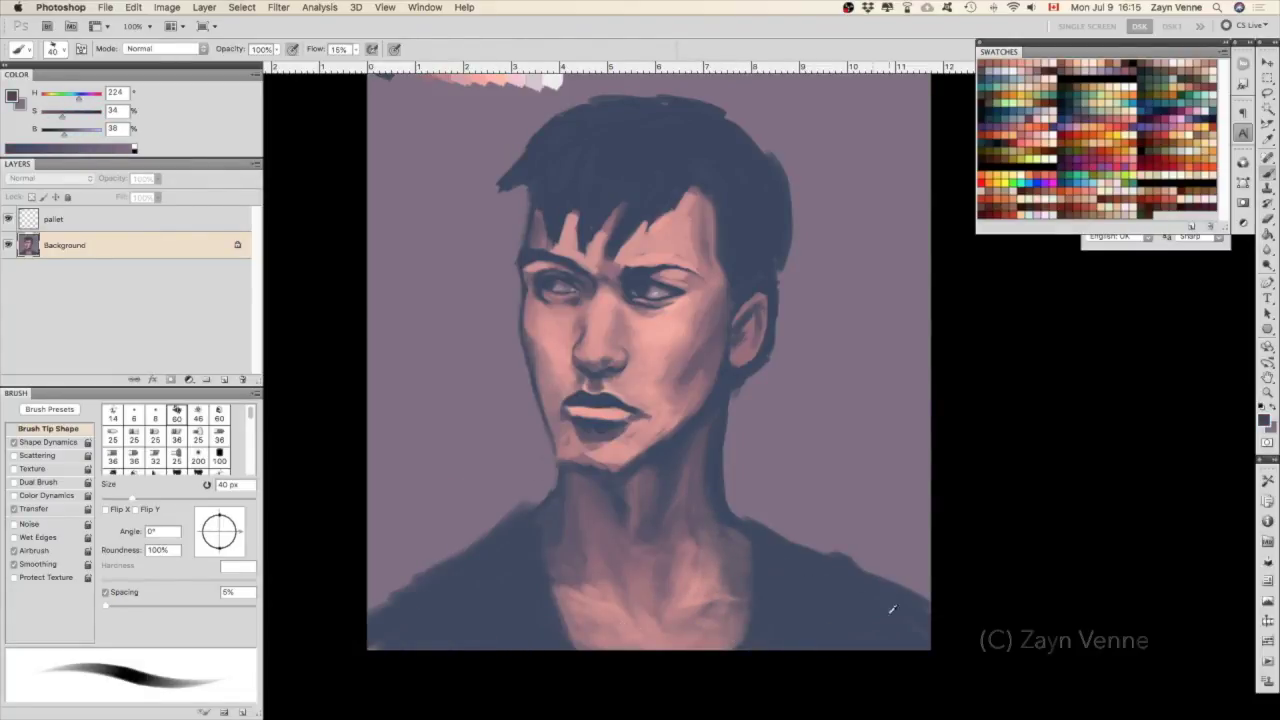
Lighten the forehead hair strands with pink at 30 px and darken the right eyebrow in dark blue.
alt+click(505, 495)
key(bracketleft)
key(bracketleft)
key(bracketleft)
drag(618, 262, 628, 317)
key(bracketright)
key(bracketright)
alt+click(628, 317)
mouse_move(654, 265)
mouse_down()
mouse_move(700, 290)
mouse_move(690, 305)
mouse_move(640, 305)
mouse_up()
alt+click(645, 296)
key(bracketleft)
key(bracketleft)
drag(630, 324, 675, 316)
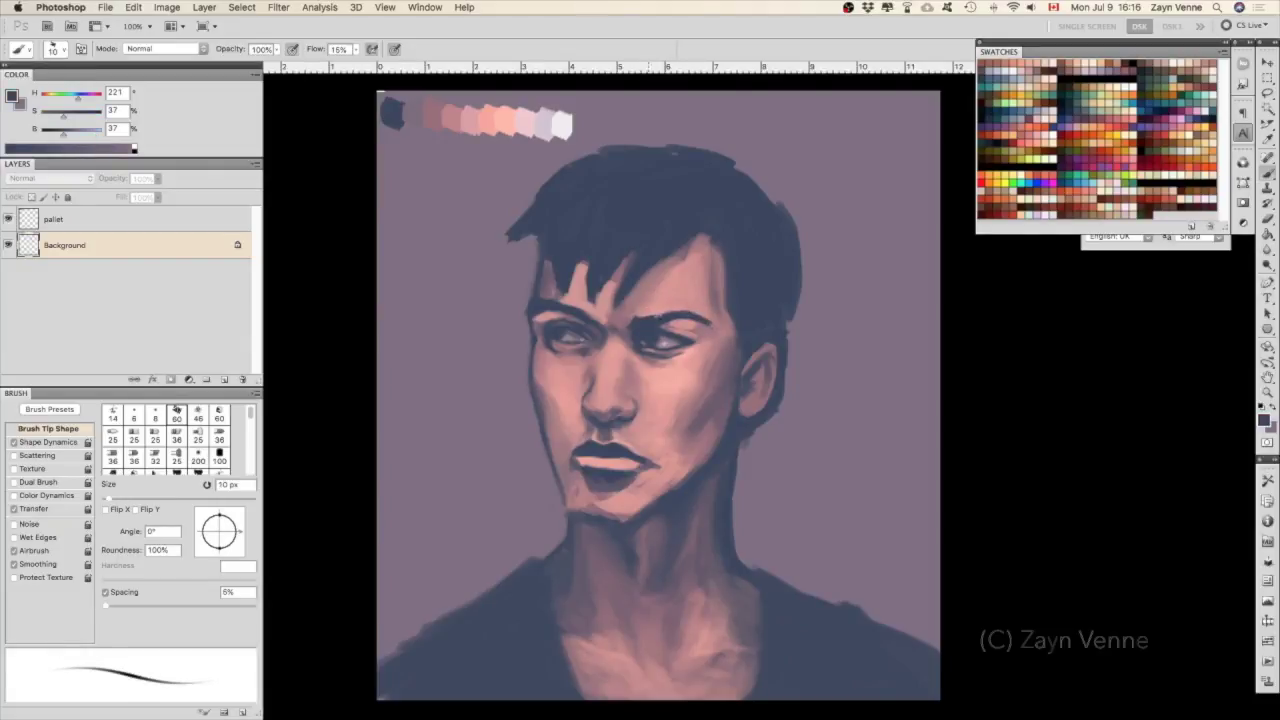
Sample dark blue and several skin pinks around the eye with a 25 px brush.
alt+click(650, 328)
alt+click(657, 318)
alt+click(688, 331)
alt+click(688, 340)
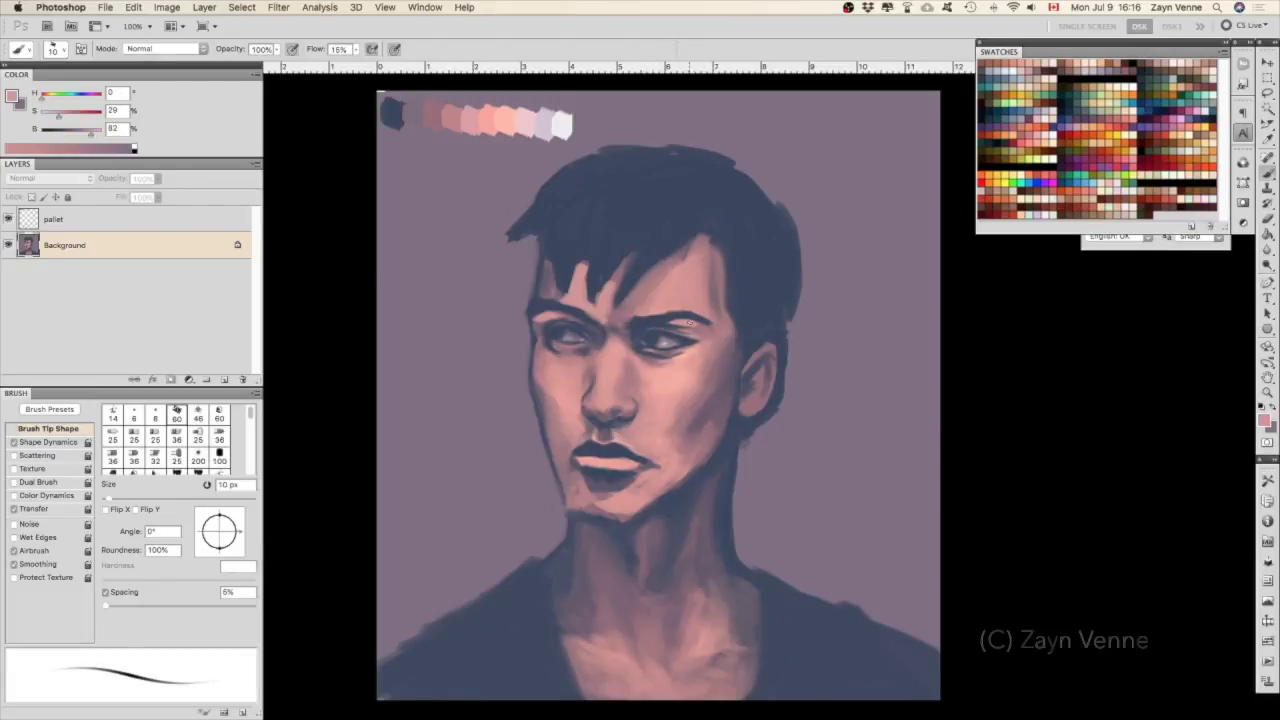
key(bracketright)
key(bracketright)
key(bracketright)
alt+click(692, 326)
alt+click(703, 341)
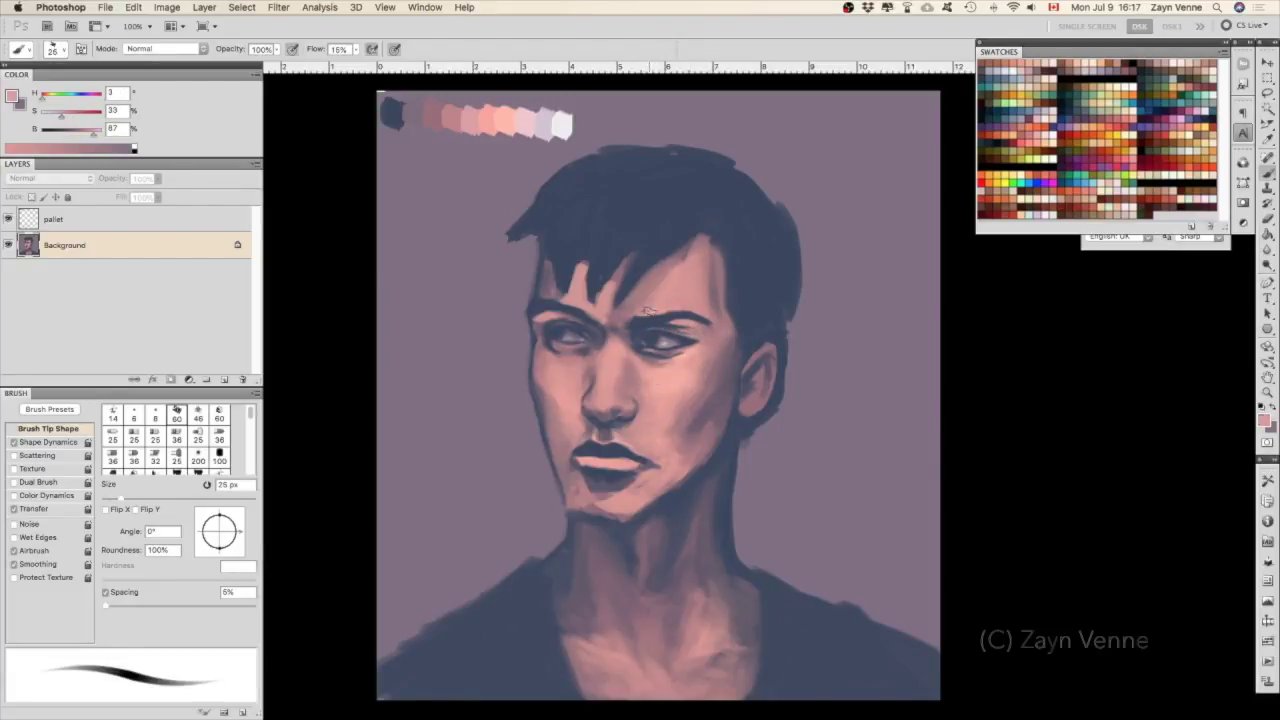
alt+click(600, 318)
alt+click(598, 314)
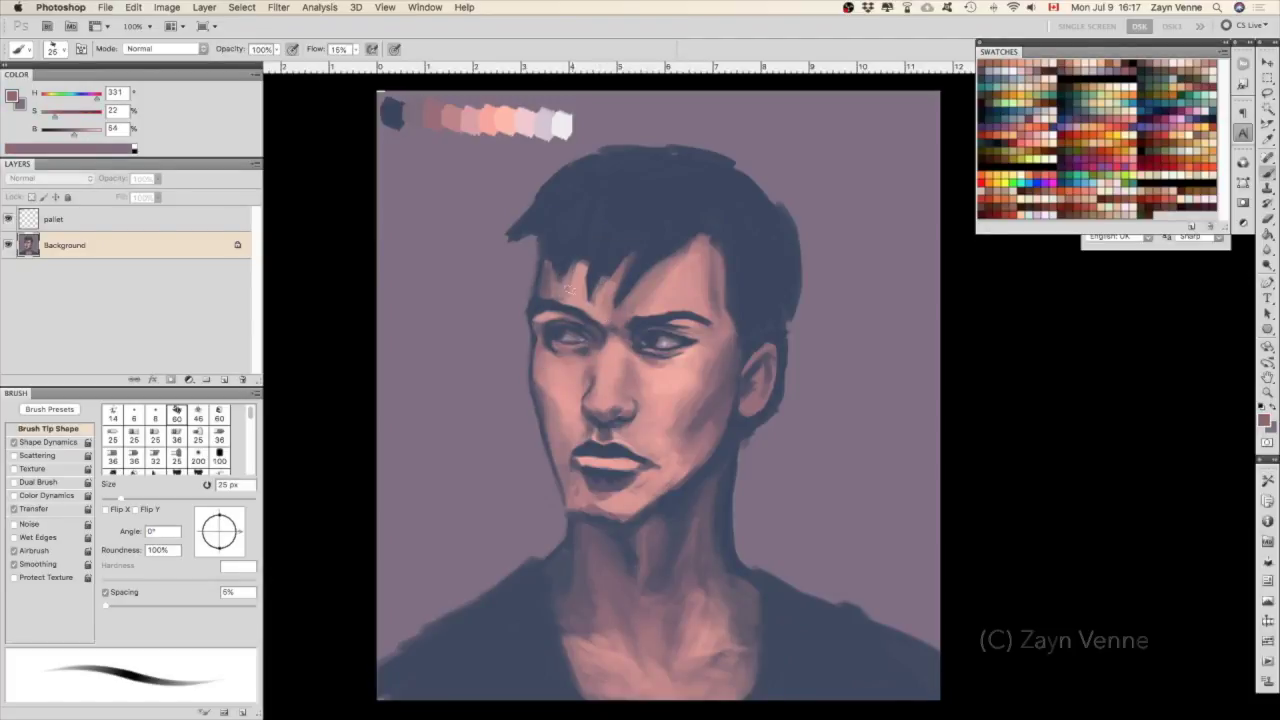
alt+click(596, 311)
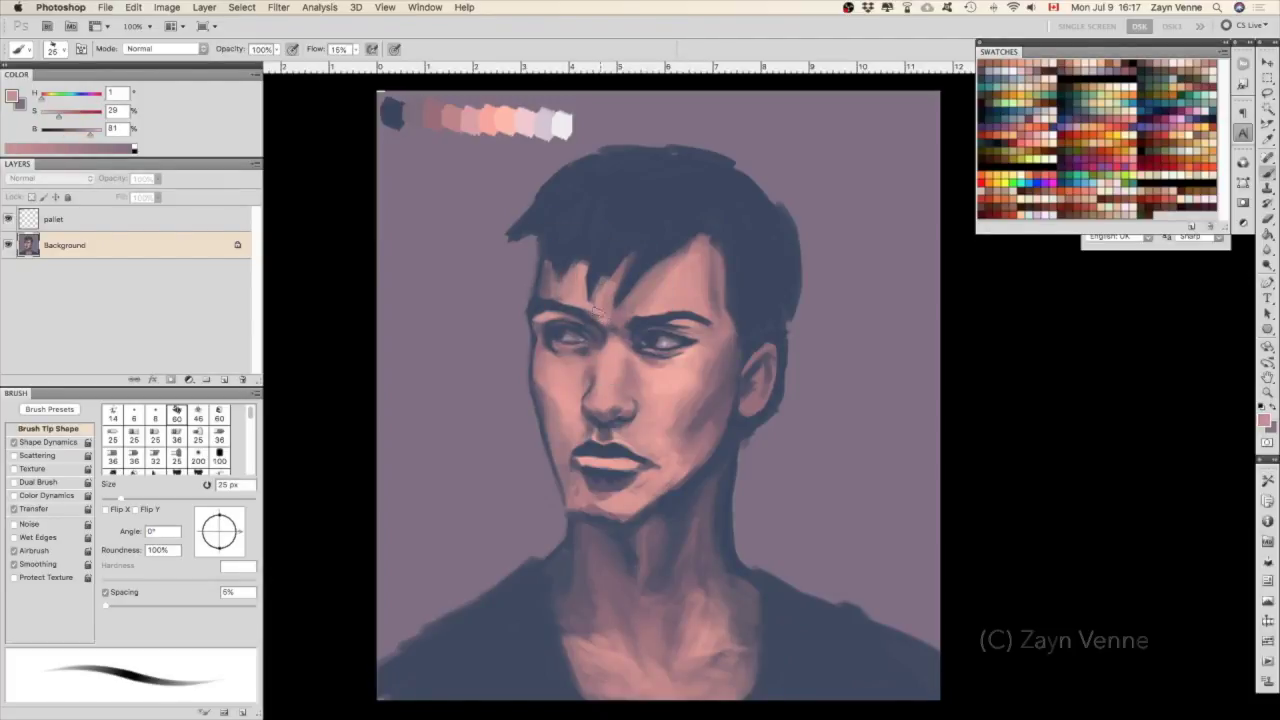
alt+click(535, 318)
Pick dark blue-grey and muted pinks around the lips, settling on a 15 px brush.
alt+click(574, 453)
alt+click(582, 432)
key(bracketright)
key(bracketright)
key(bracketright)
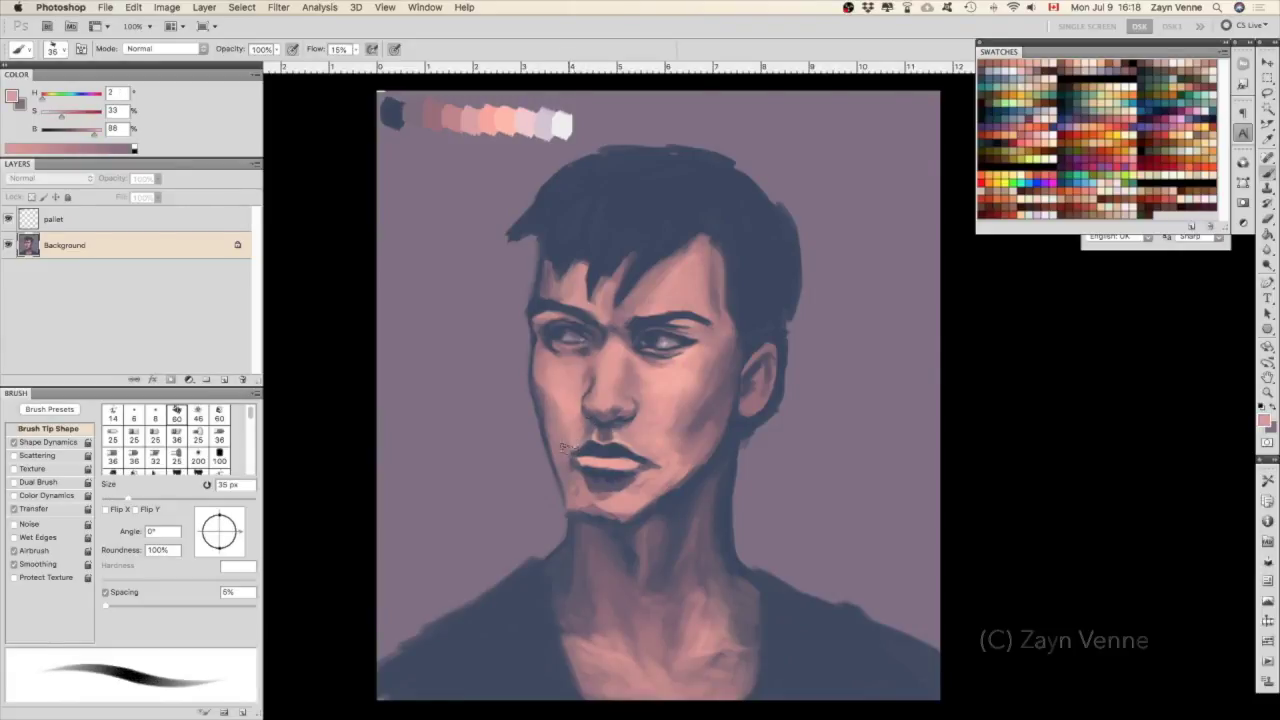
key(bracketleft)
key(bracketleft)
alt+click(612, 443)
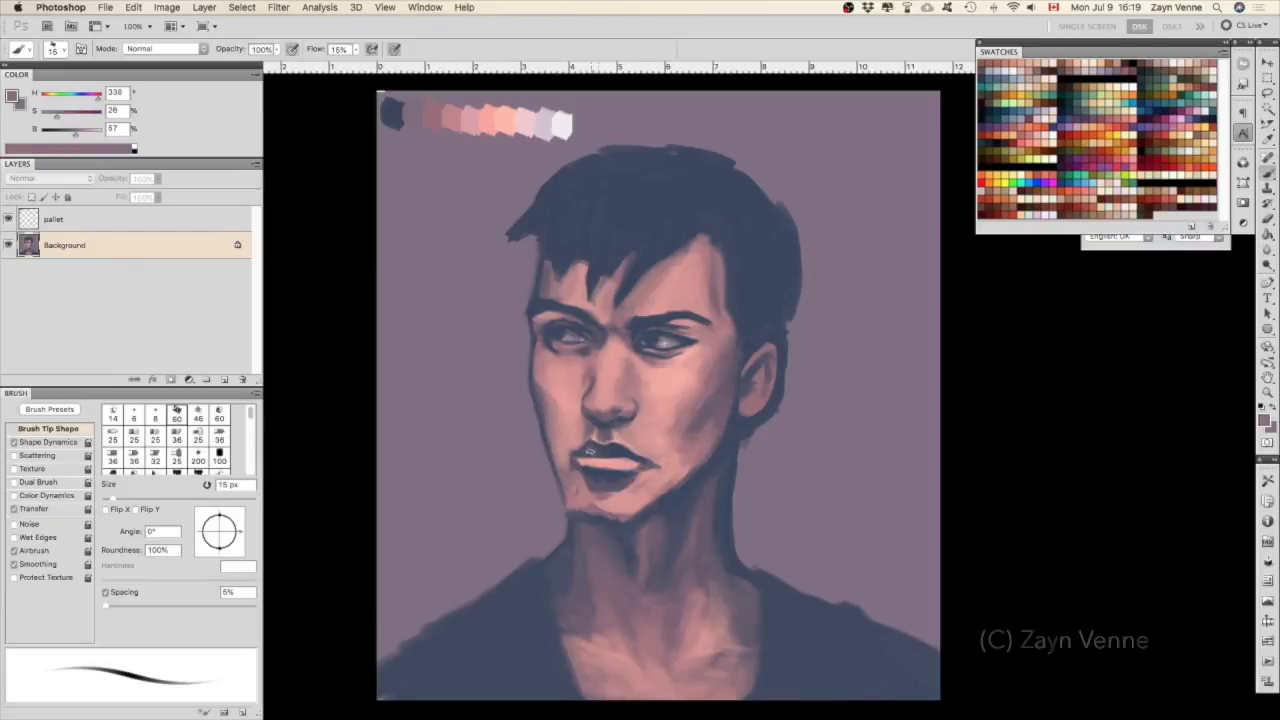
alt+click(588, 442)
alt+click(635, 455)
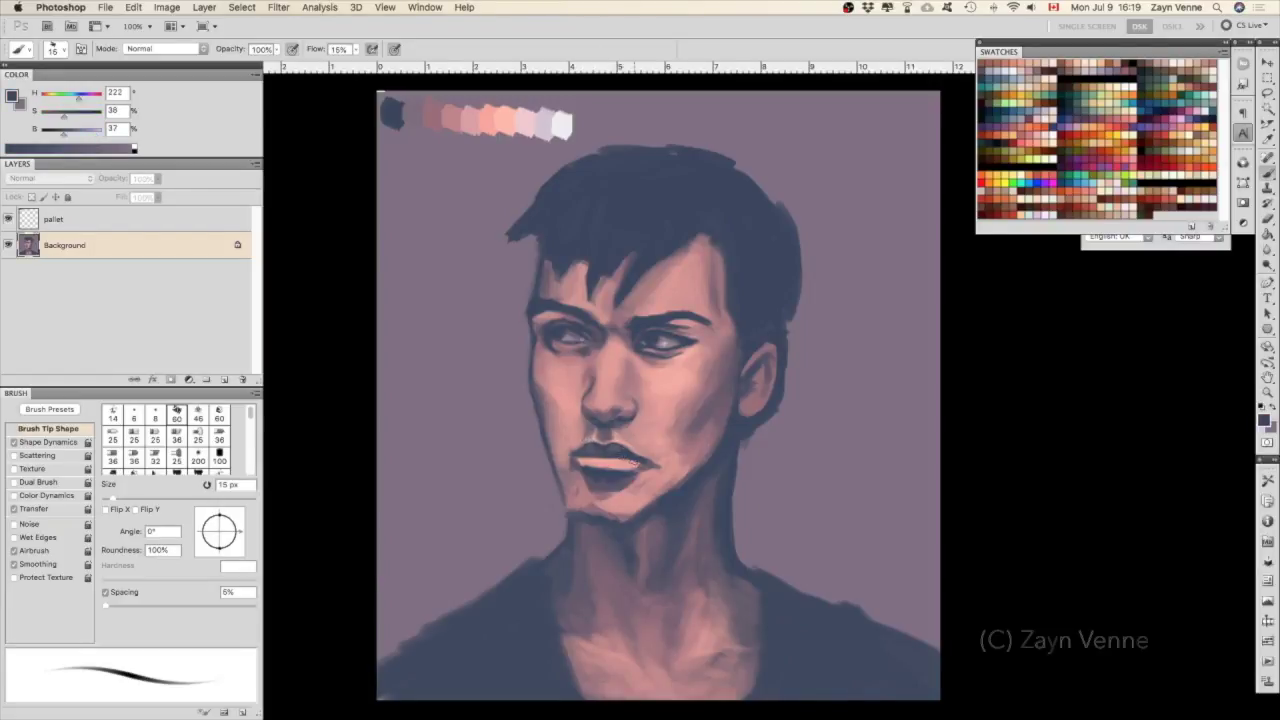
alt+click(593, 456)
alt+click(633, 455)
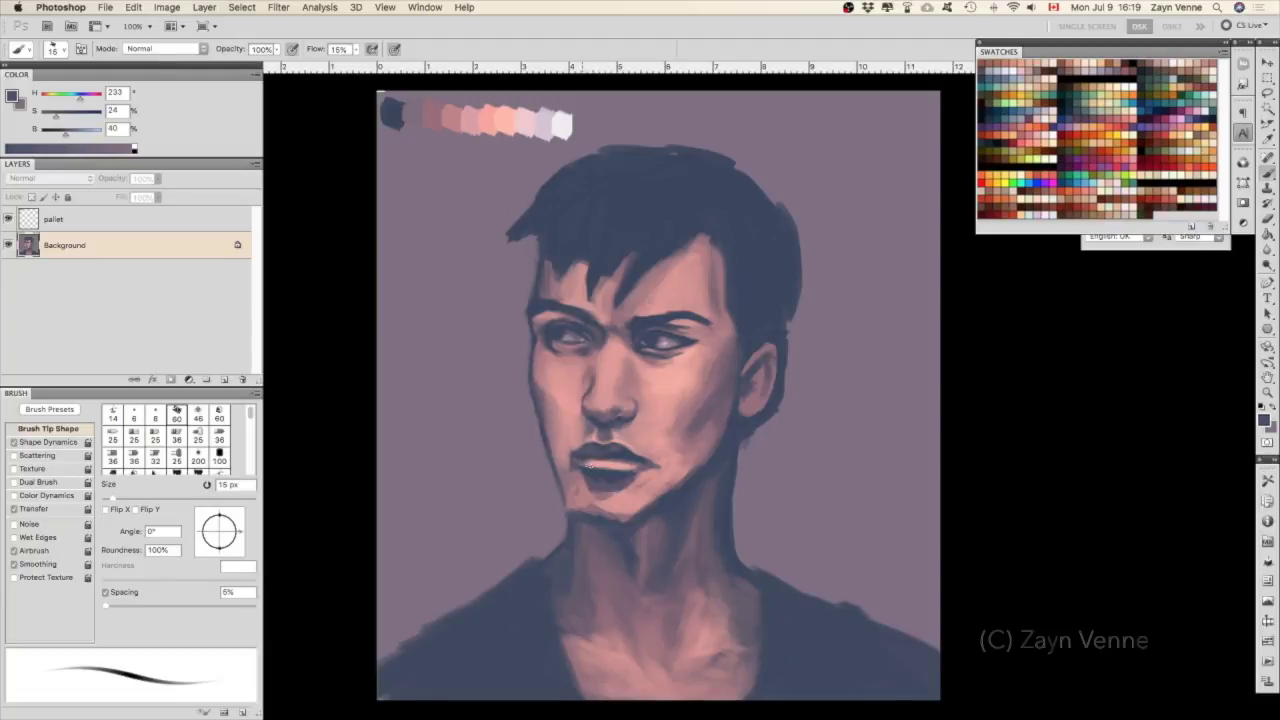
Paint small shadow strokes near the chin and sample lighter lip pinks.
alt+click(578, 478)
alt+click(630, 465)
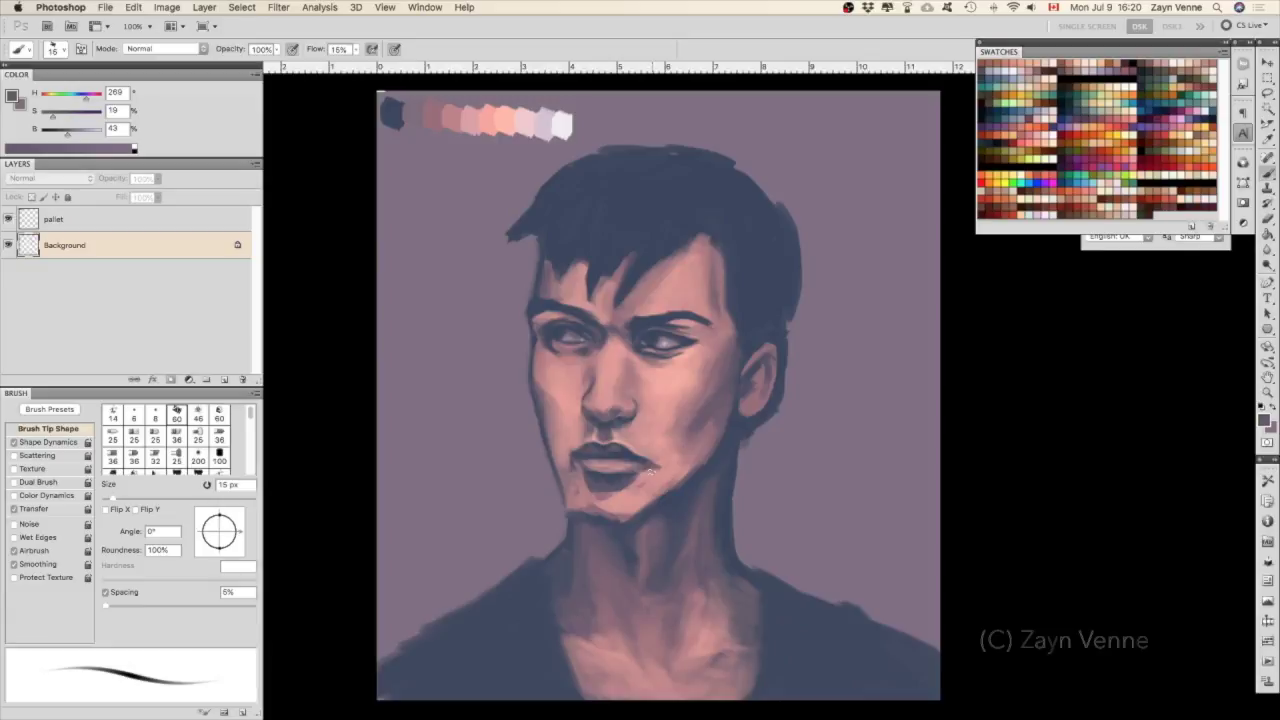
alt+click(645, 465)
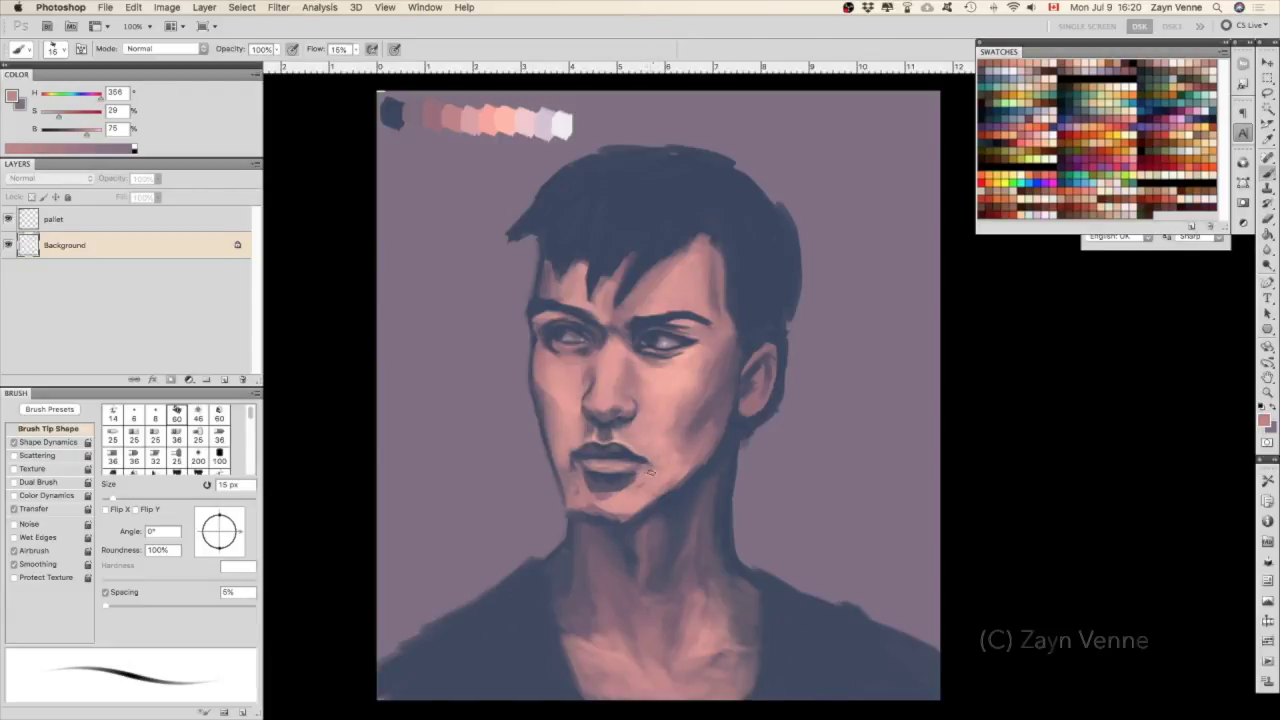
alt+click(605, 482)
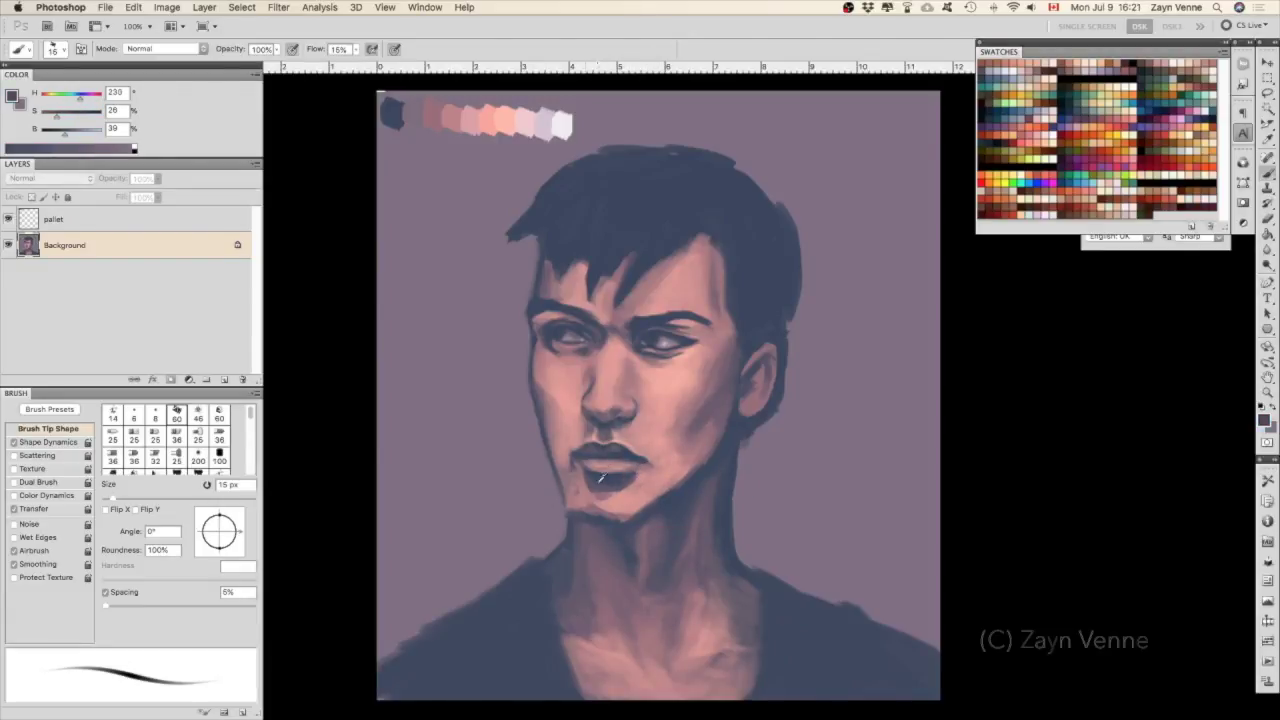
drag(592, 485, 615, 510)
alt+click(579, 488)
click(570, 462)
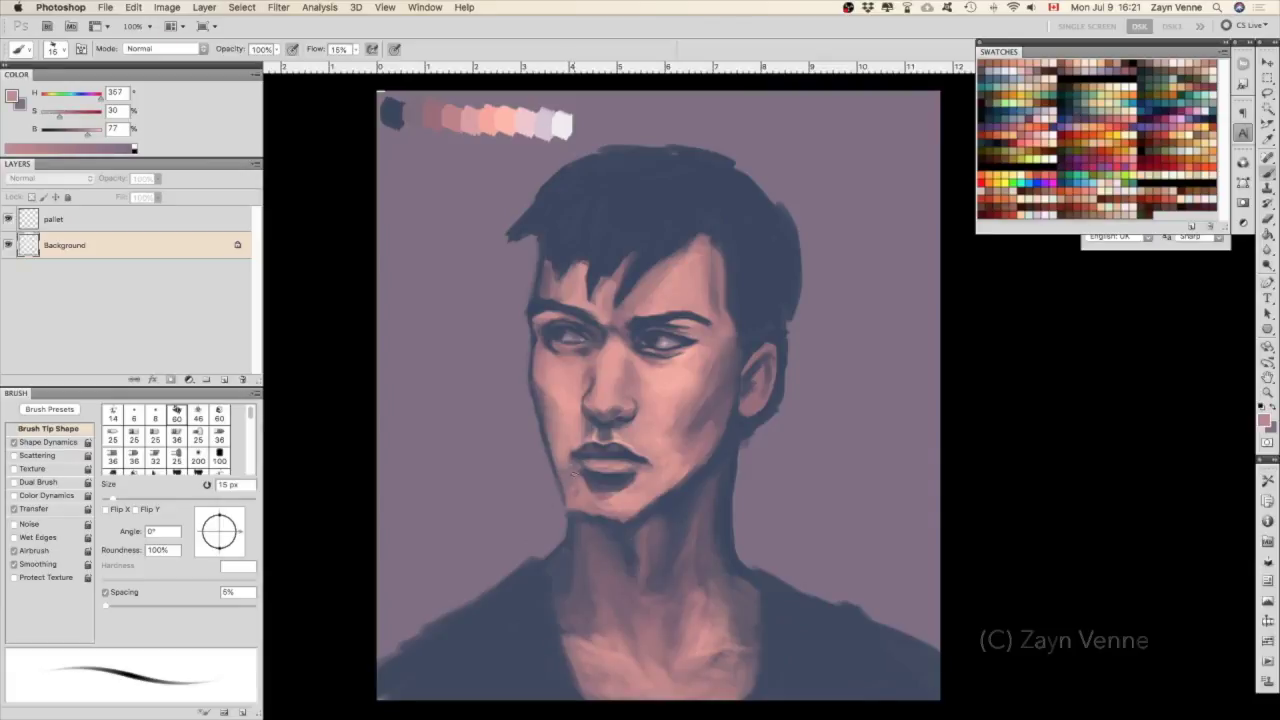
alt+click(600, 473)
alt+click(591, 477)
Dab warm skin tone onto the chin with a 16 px brush, then sample jaw tones at 30 px.
alt+click(490, 120)
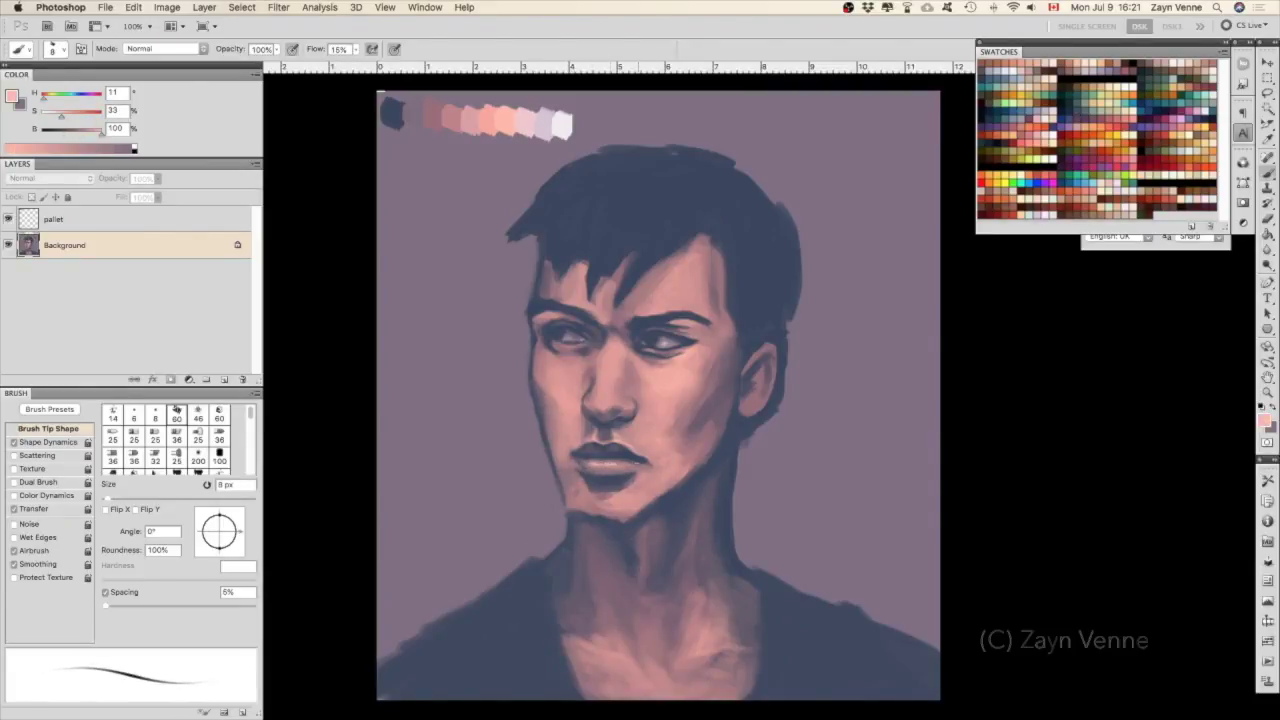
key(])
alt+click(596, 470)
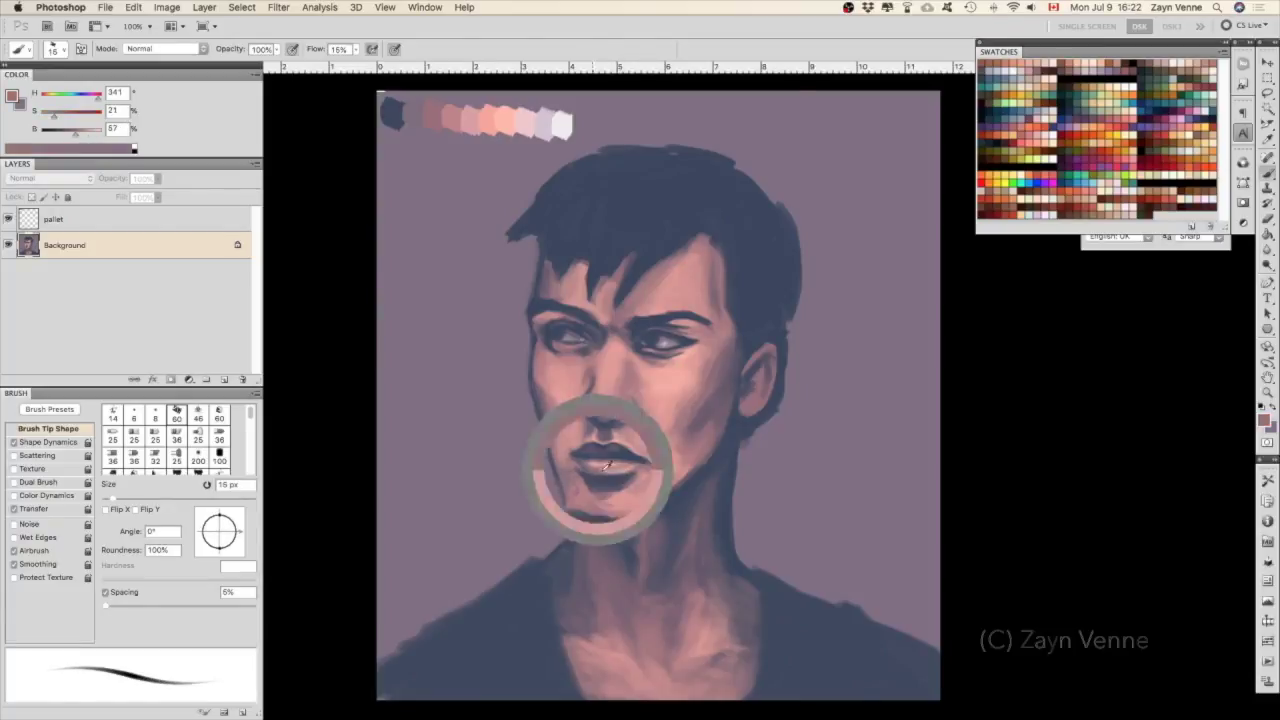
alt+click(640, 486)
alt+click(624, 483)
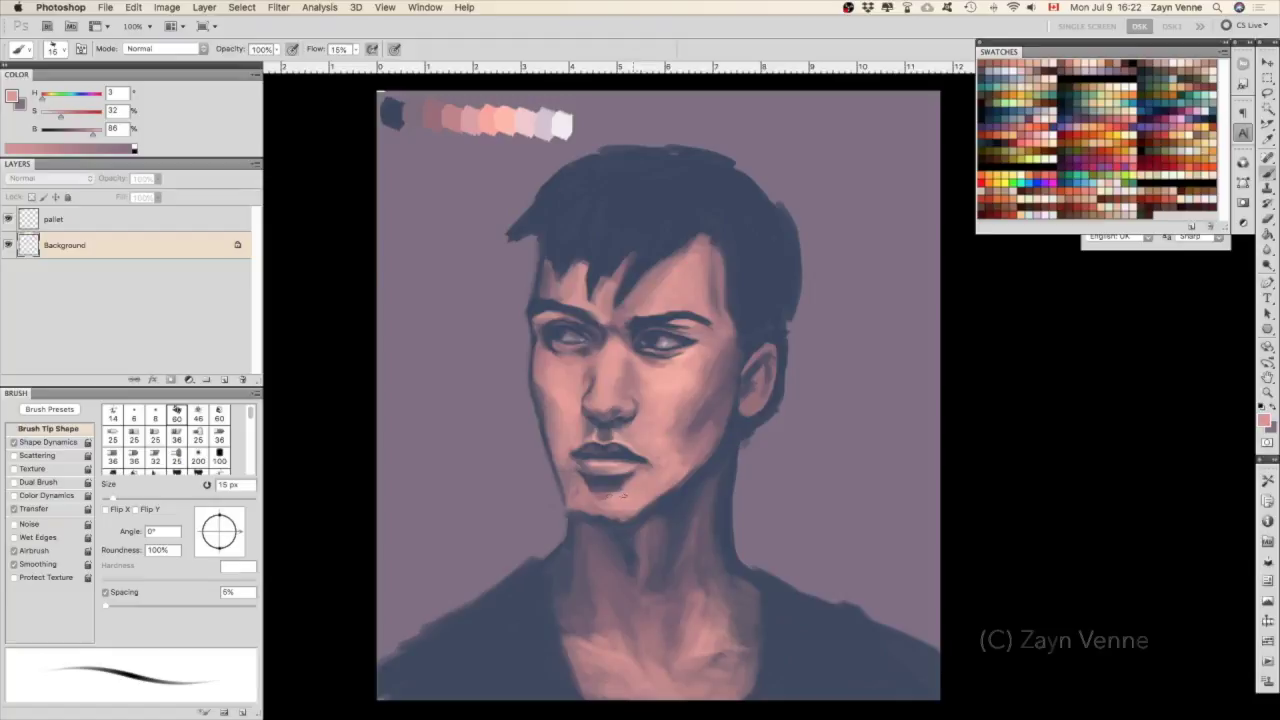
alt+click(638, 504)
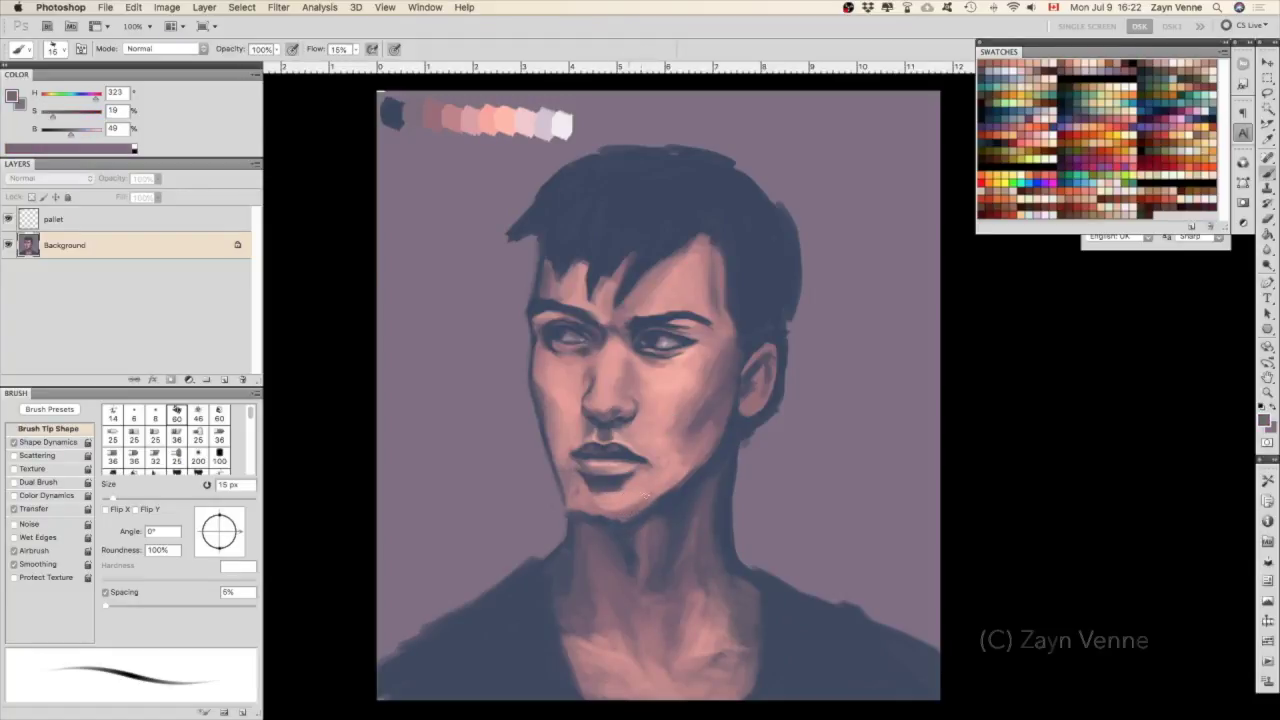
key(bracketright)
key(bracketright)
key(bracketright)
alt+click(669, 470)
Repaint the under-chin shading in darker purple and dab skin tone across the chin at 25 px.
drag(578, 502, 620, 518)
alt+click(590, 520)
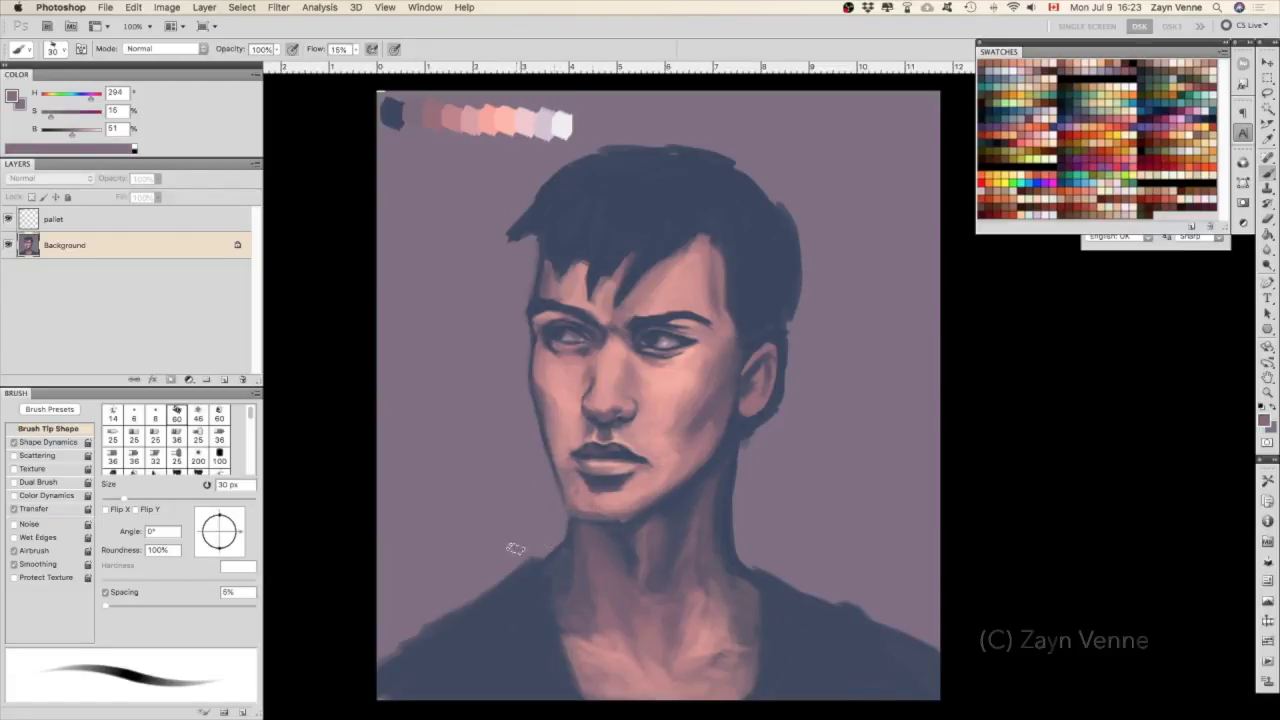
key(bracketleft)
alt+click(604, 511)
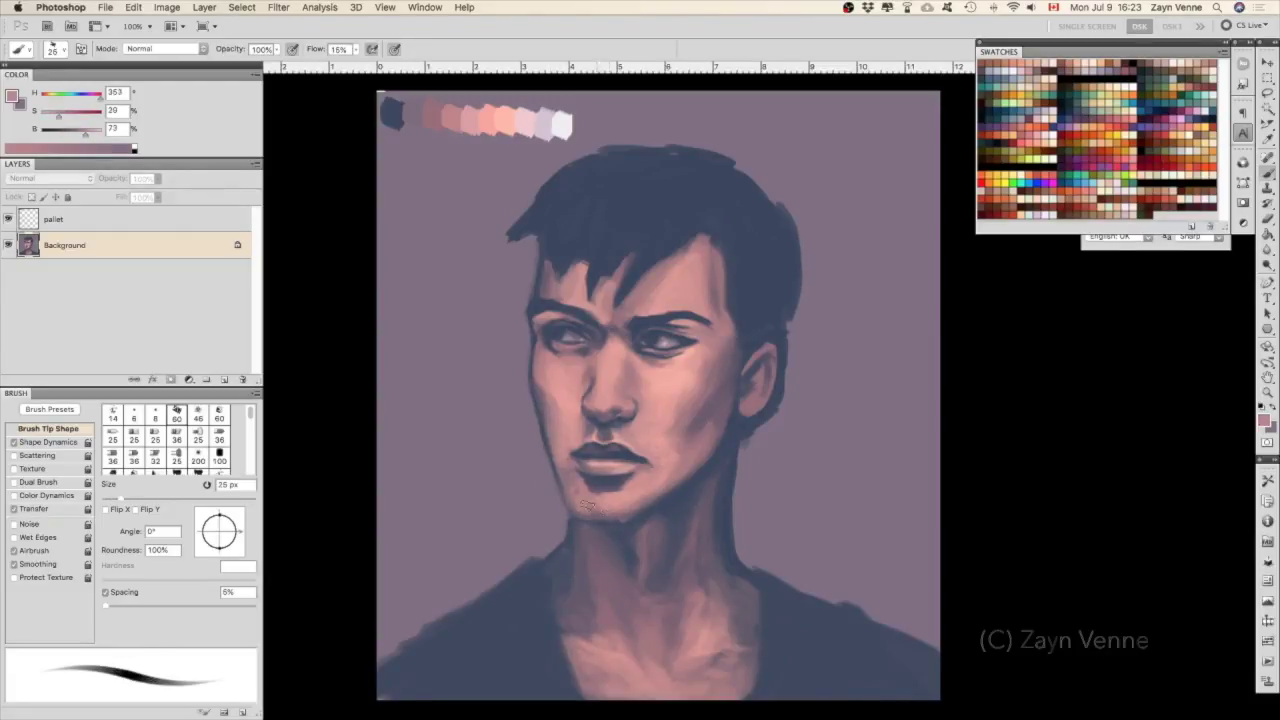
alt+click(575, 500)
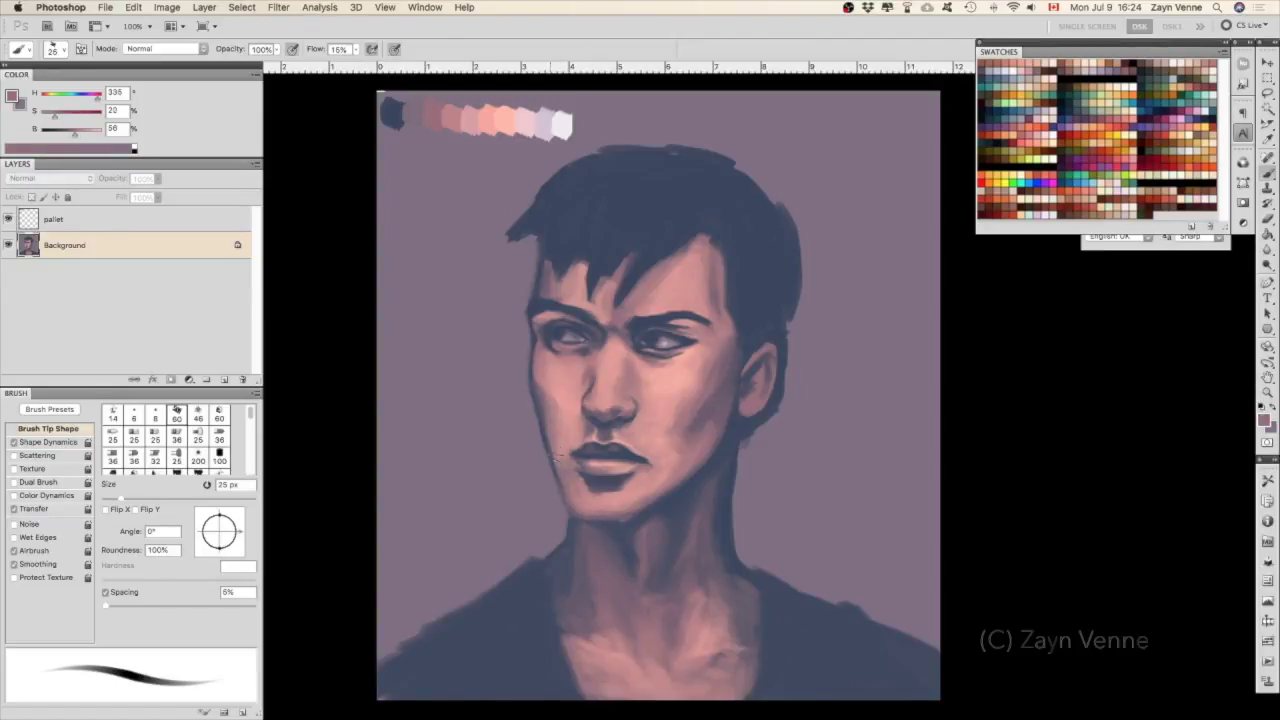
alt+click(620, 485)
alt+click(605, 499)
Select a rectangle around the head and neck.
key(m)
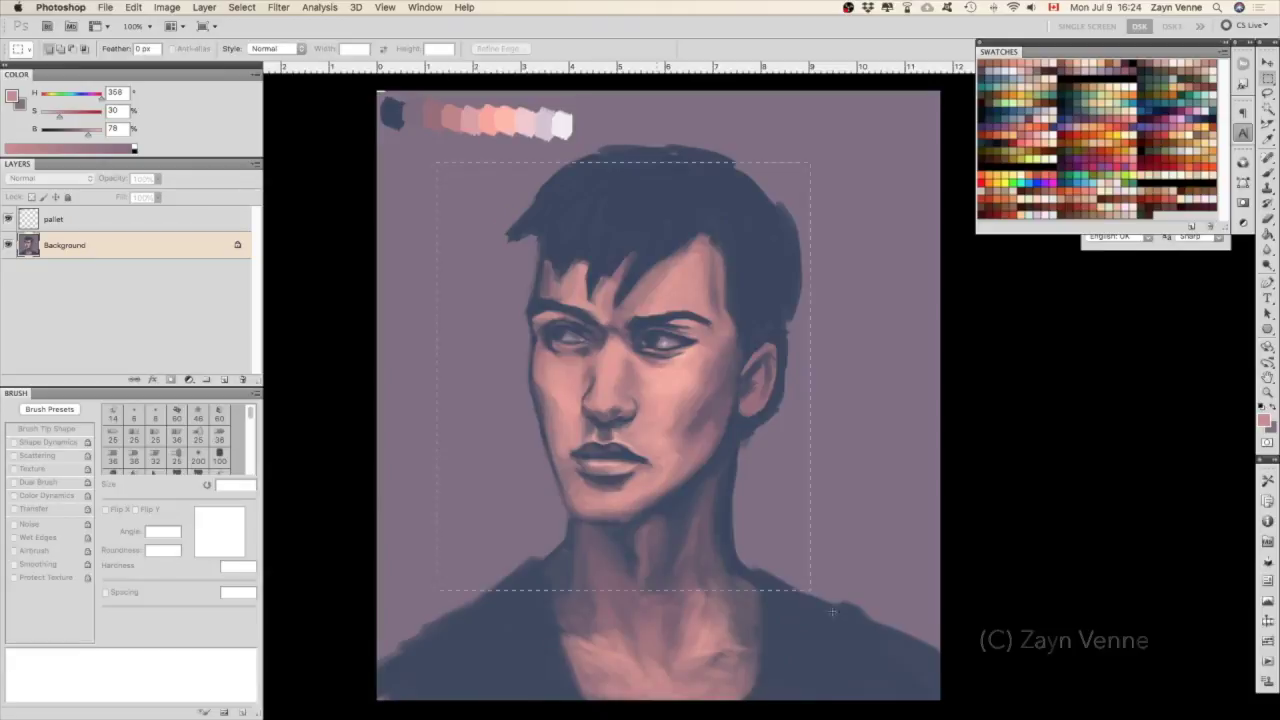
drag(922, 692, 436, 154)
click(319, 7)
key(Escape)
Liquify the cheek, nose and mouth at brush 211 and the neck contour at 316, then apply.
click(279, 7)
click(310, 114)
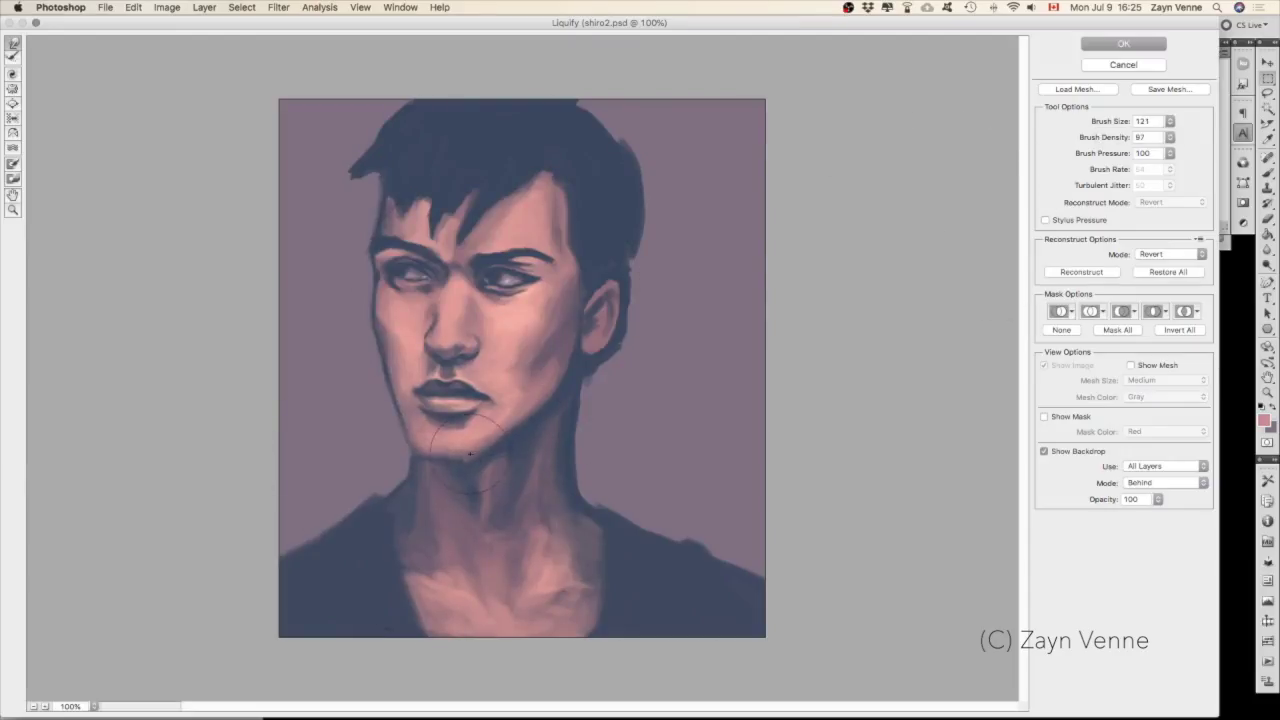
drag(1170, 121, 1110, 140)
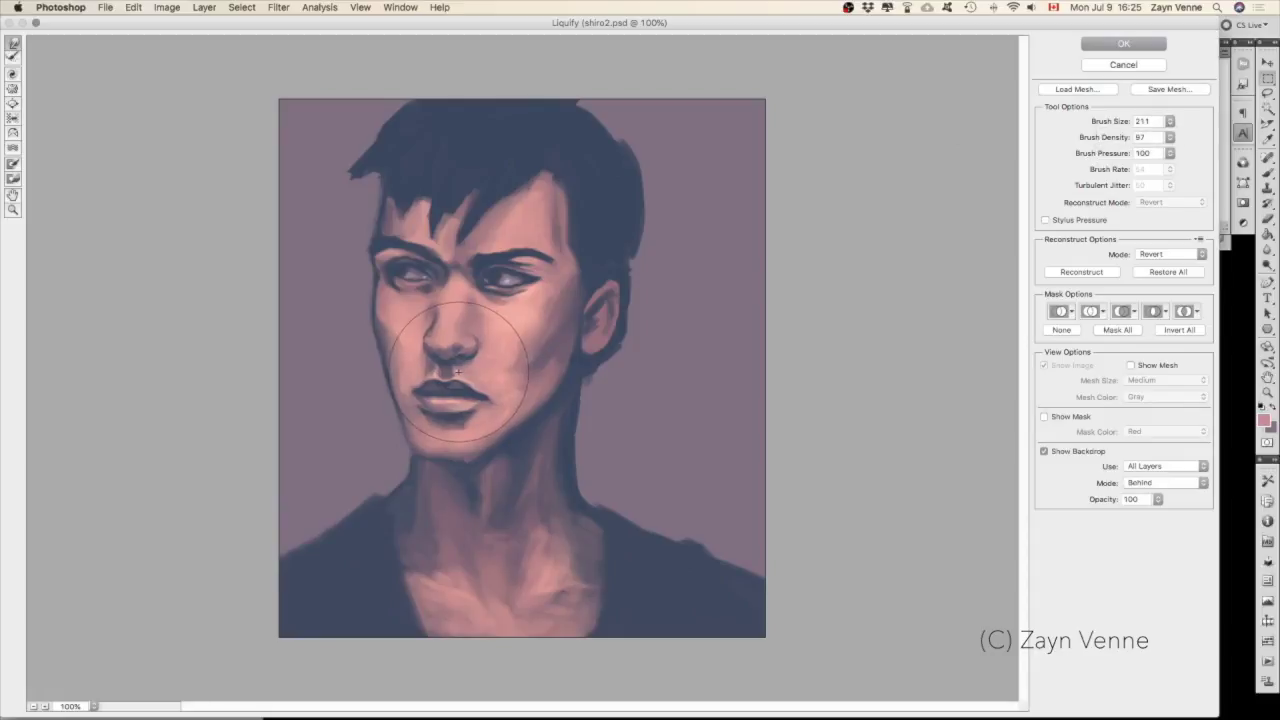
drag(430, 330, 520, 320)
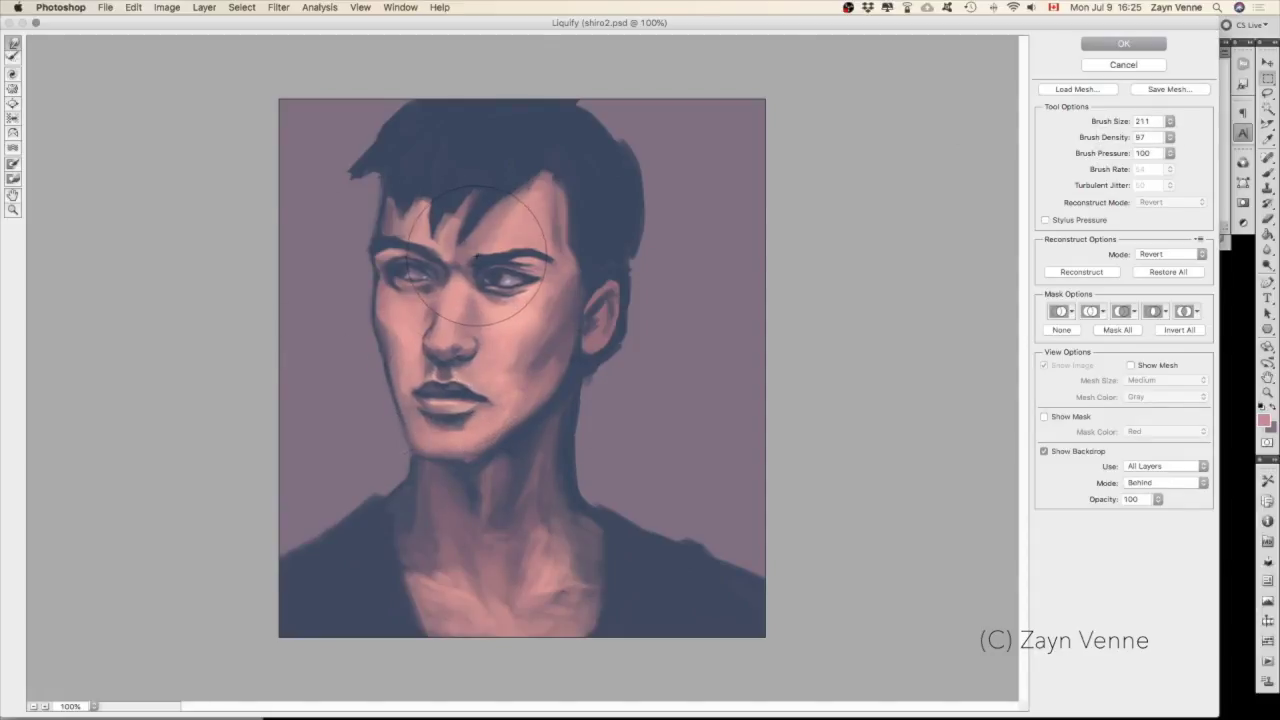
drag(1170, 121, 1150, 140)
drag(618, 498, 660, 532)
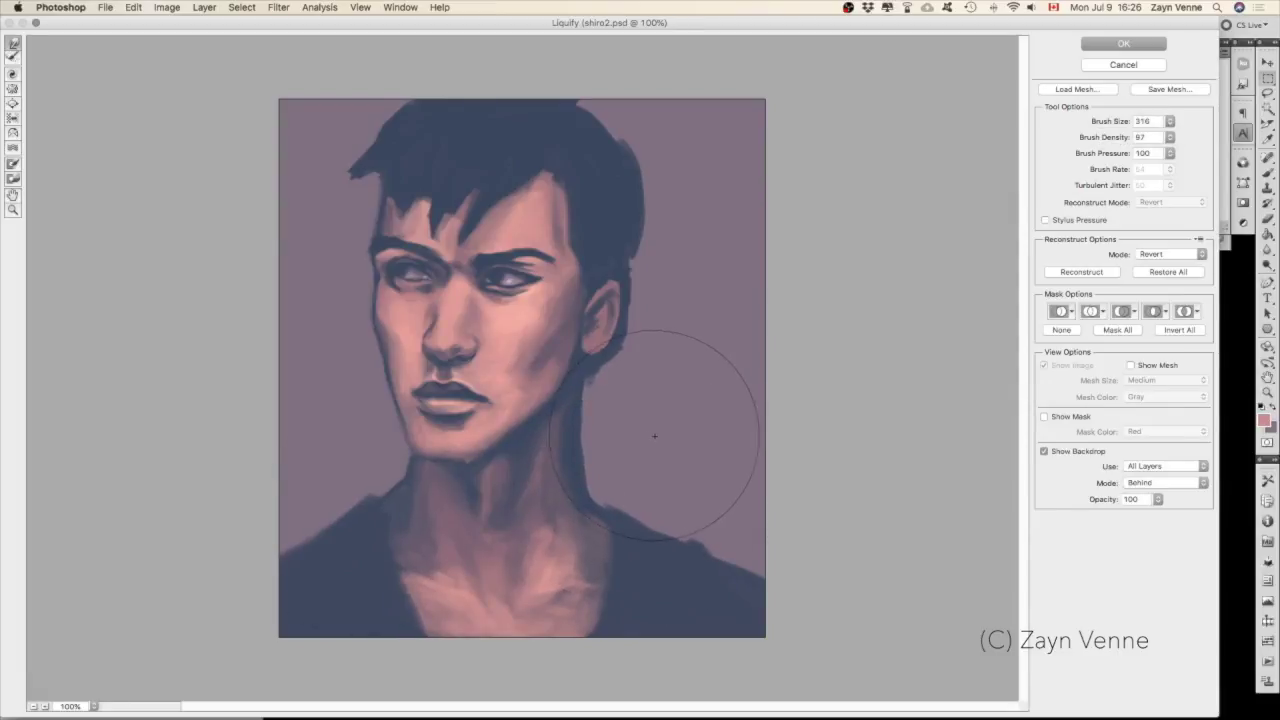
key(Return)
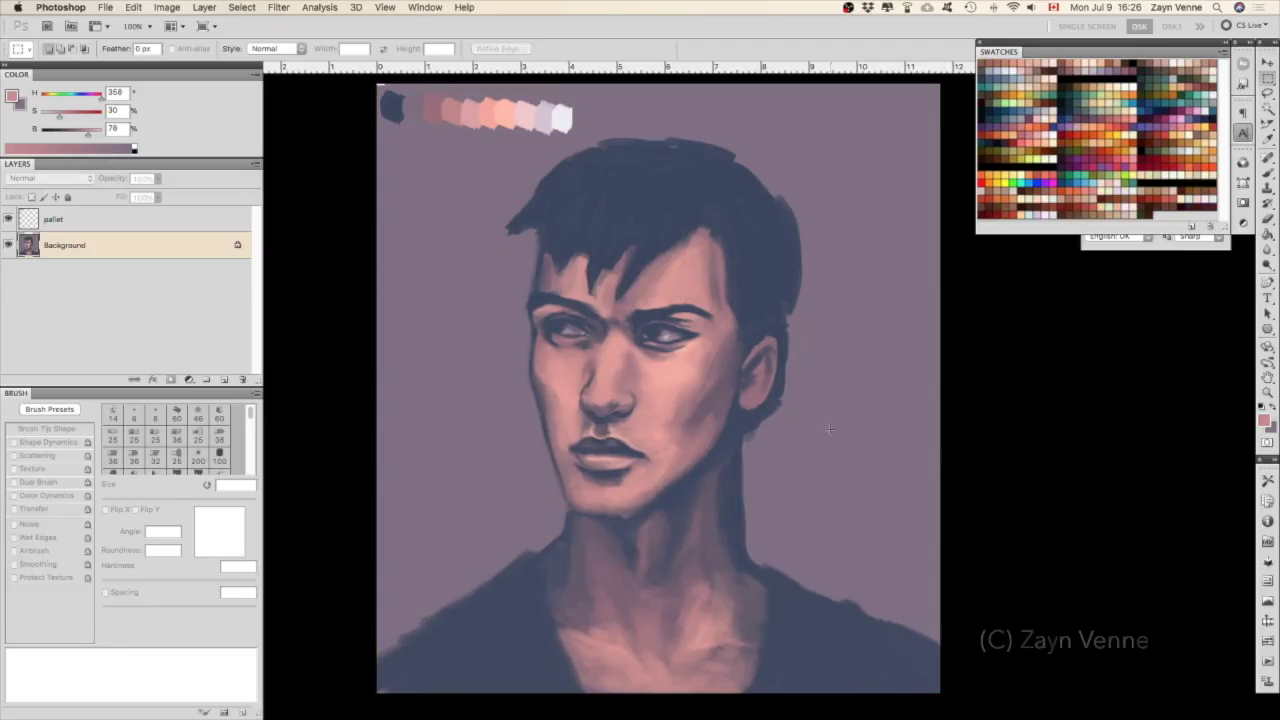
Cover the neck's right side with background purple and darken the hair's right edge in dark blue.
alt+click(740, 488)
mouse_move(741, 495)
mouse_down()
mouse_move(795, 295)
mouse_move(765, 175)
mouse_move(590, 140)
mouse_up()
alt+click(745, 170)
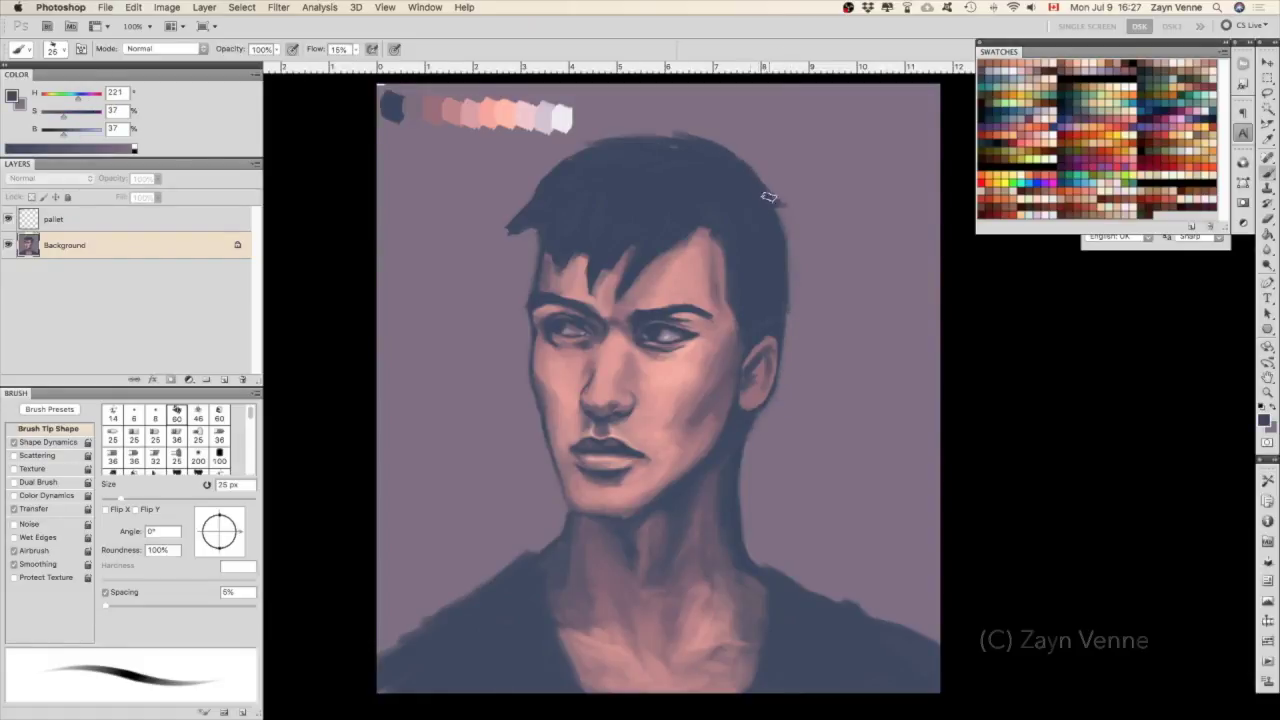
drag(760, 190, 535, 180)
key(ctrl+z)
drag(785, 220, 780, 340)
Extend the hair's right edge outward and darken it further with the dark hair blue.
key(Return)
alt+click(787, 368)
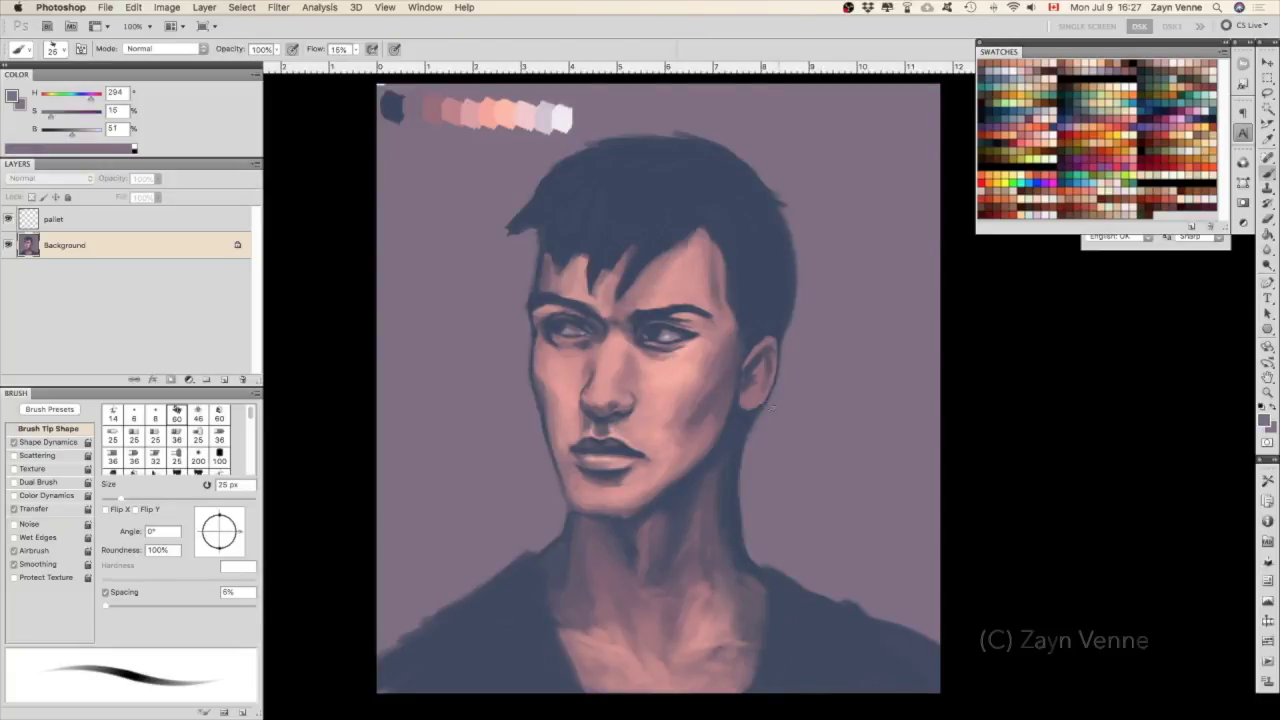
alt+click(789, 205)
drag(788, 205, 804, 252)
drag(745, 160, 806, 249)
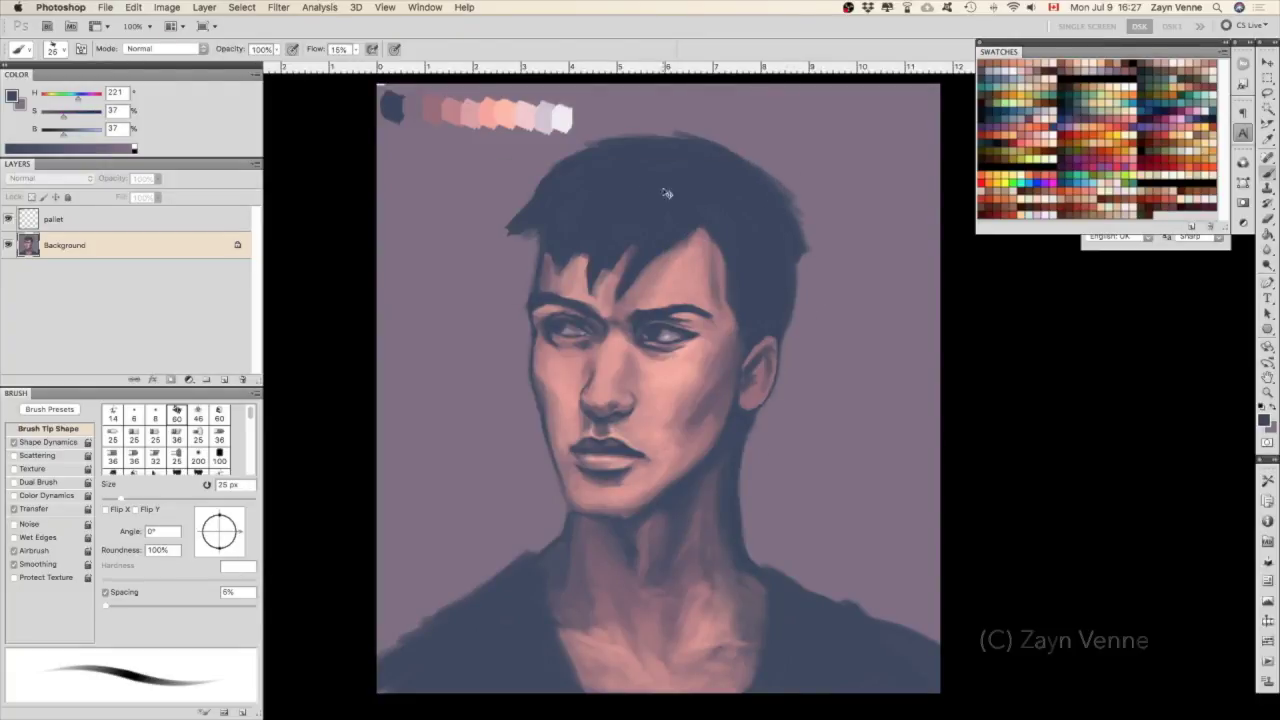
Add a new empty layer and start painting light grey strokes across the hair.
key(ctrl+shift+alt+n)
alt+click(555, 118)
drag(560, 252, 618, 172)
Cover the top, left and right of the hair with light grey strokes.
mouse_move(600, 250)
mouse_down()
mouse_move(662, 165)
mouse_move(706, 190)
mouse_up()
drag(714, 212, 789, 224)
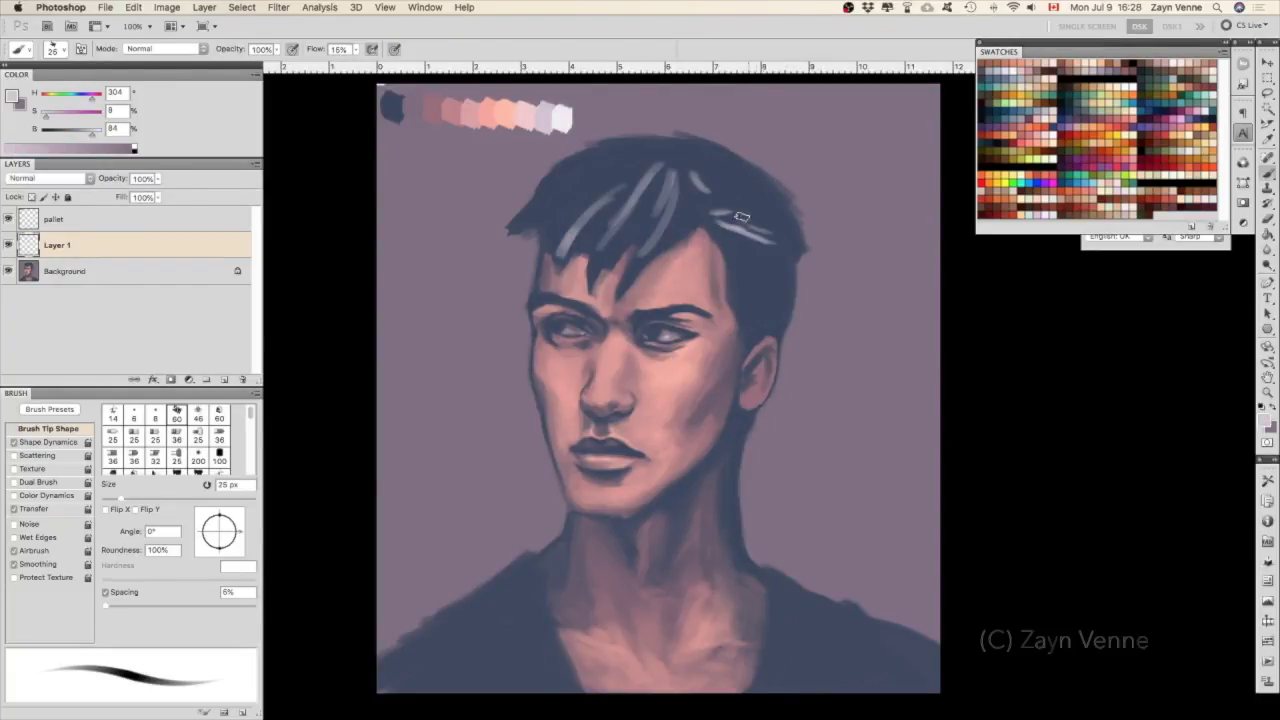
drag(679, 165, 660, 235)
drag(625, 170, 530, 215)
drag(560, 170, 715, 140)
mouse_move(670, 140)
mouse_down()
mouse_move(765, 185)
mouse_move(780, 258)
mouse_move(745, 310)
mouse_move(760, 322)
mouse_up()
Blend the hair's top and right side with sampled blue-greys using a 46 px brush.
alt+click(775, 270)
key(bracketright)
key(bracketright)
alt+click(750, 240)
mouse_move(765, 165)
mouse_down()
mouse_move(710, 225)
mouse_move(605, 140)
mouse_up()
alt+click(745, 170)
mouse_move(785, 185)
mouse_down()
mouse_move(738, 222)
mouse_move(780, 235)
mouse_up()
alt+click(724, 231)
mouse_move(697, 195)
mouse_down()
mouse_move(736, 180)
mouse_move(630, 255)
mouse_up()
Lighten the top-left and front hair and refine the left fringe with a 25 px brush.
key(bracketleft)
key(bracketleft)
alt+click(660, 200)
mouse_move(655, 180)
mouse_down()
mouse_move(595, 270)
mouse_move(570, 245)
mouse_up()
drag(541, 191, 560, 235)
mouse_move(615, 170)
mouse_down()
mouse_move(550, 240)
mouse_move(520, 230)
mouse_move(551, 217)
mouse_up()
key(e)
key(b)
alt+click(558, 218)
mouse_move(600, 170)
mouse_down()
mouse_move(515, 225)
mouse_move(549, 247)
mouse_up()
alt+click(520, 196)
alt+click(583, 262)
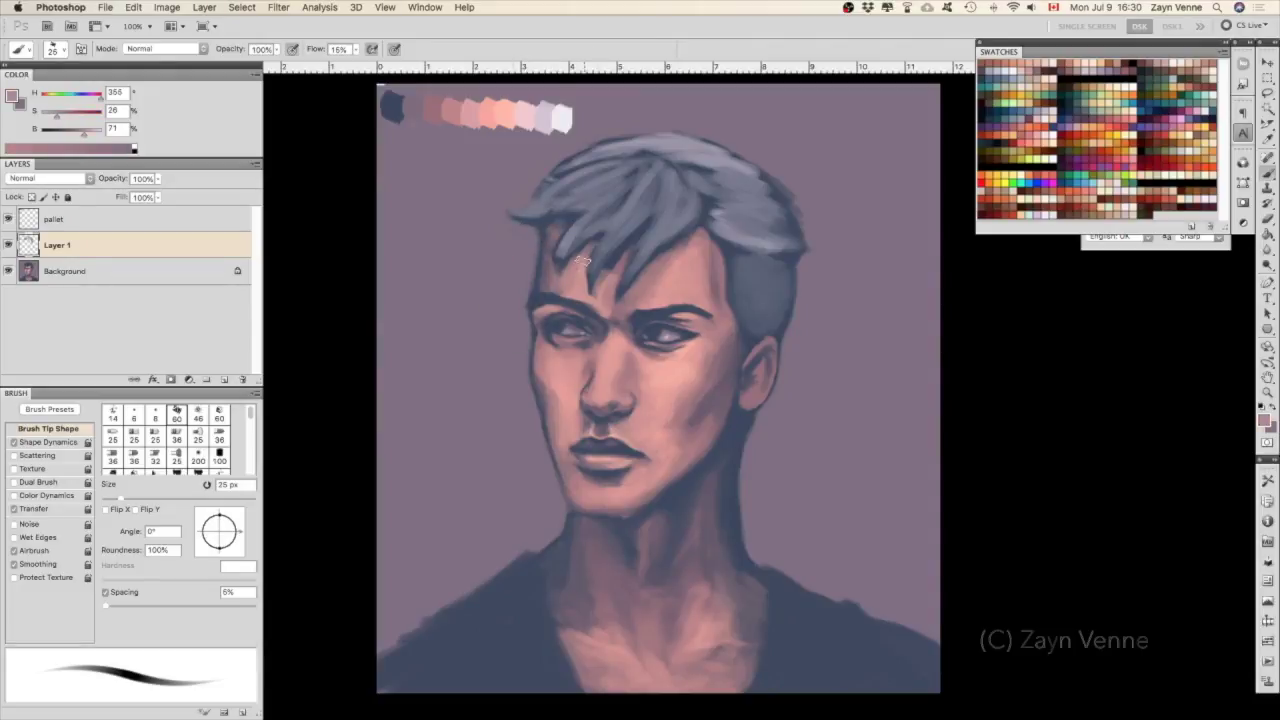
alt+click(643, 288)
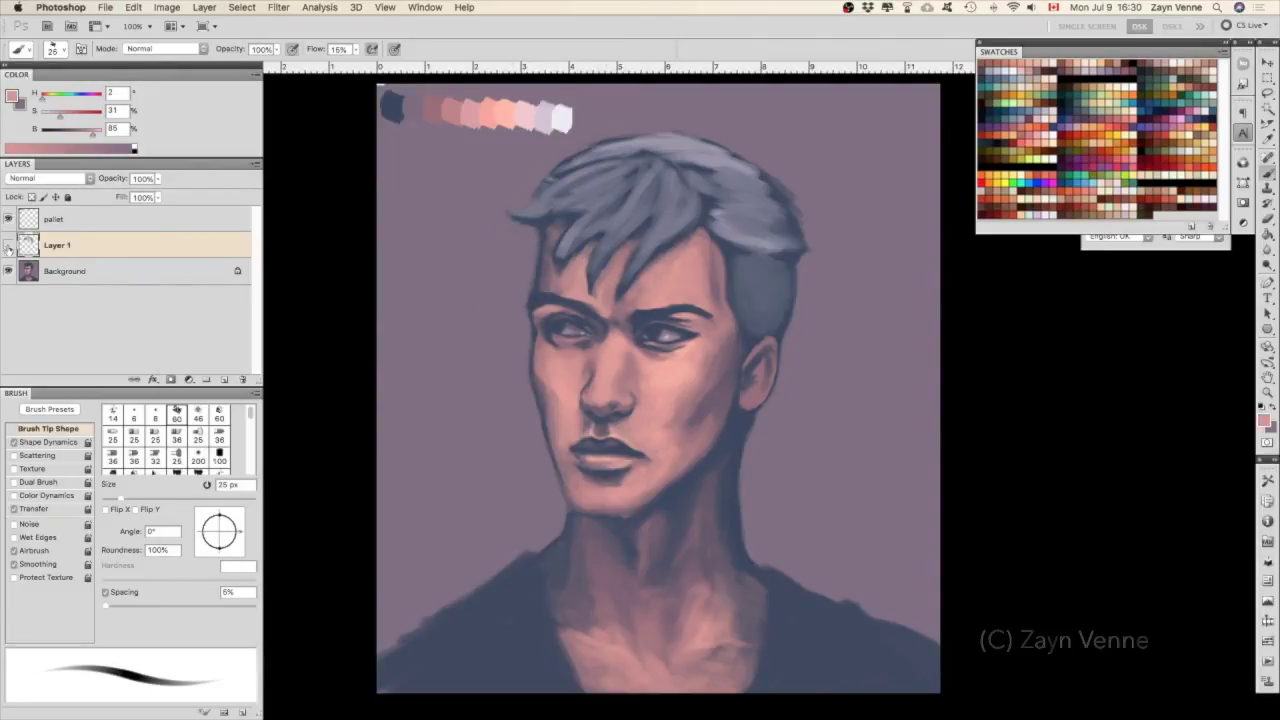
Merge the hair layer down, then Magic Wand the purple background and cut the figure to its own layer.
right_click(96, 244)
click(140, 520)
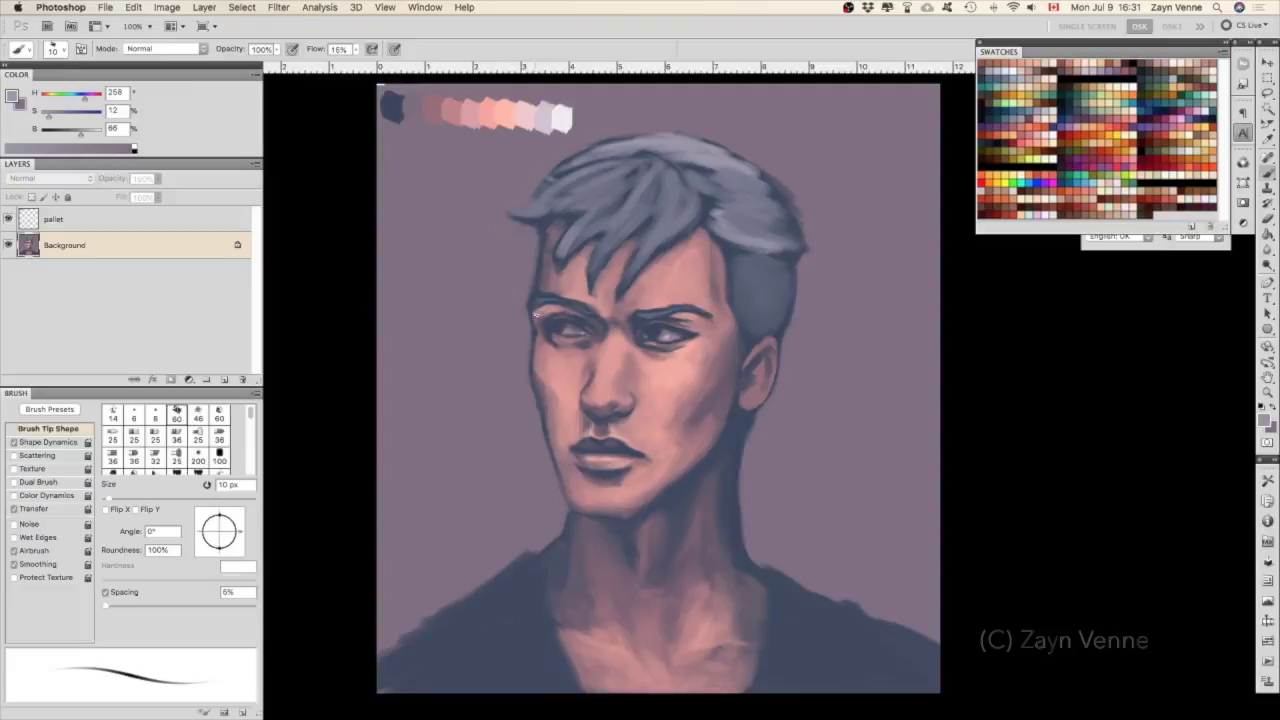
key(w)
click(449, 240)
right_click(624, 292)
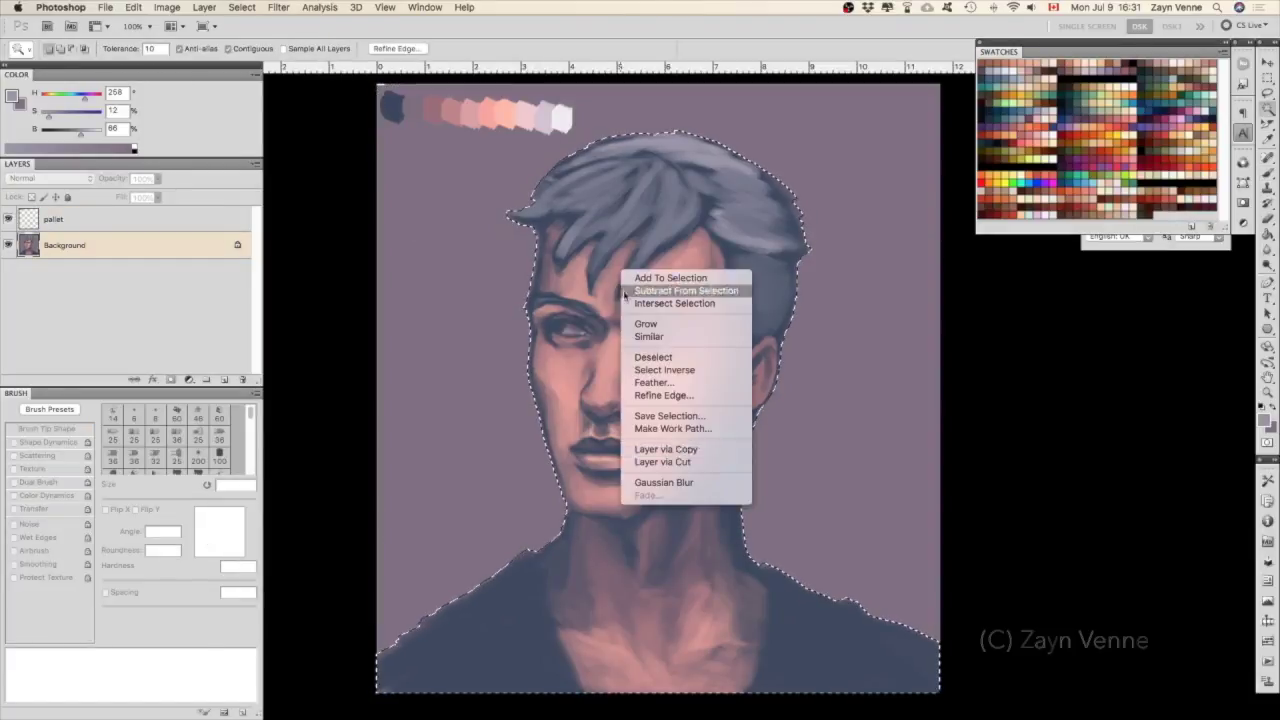
click(663, 462)
Toggle the figure layer's visibility and target the Background layer with an enlarged brush.
click(8, 244)
click(64, 271)
key(b)
key(bracketright)
key(bracketright)
key(bracketright)
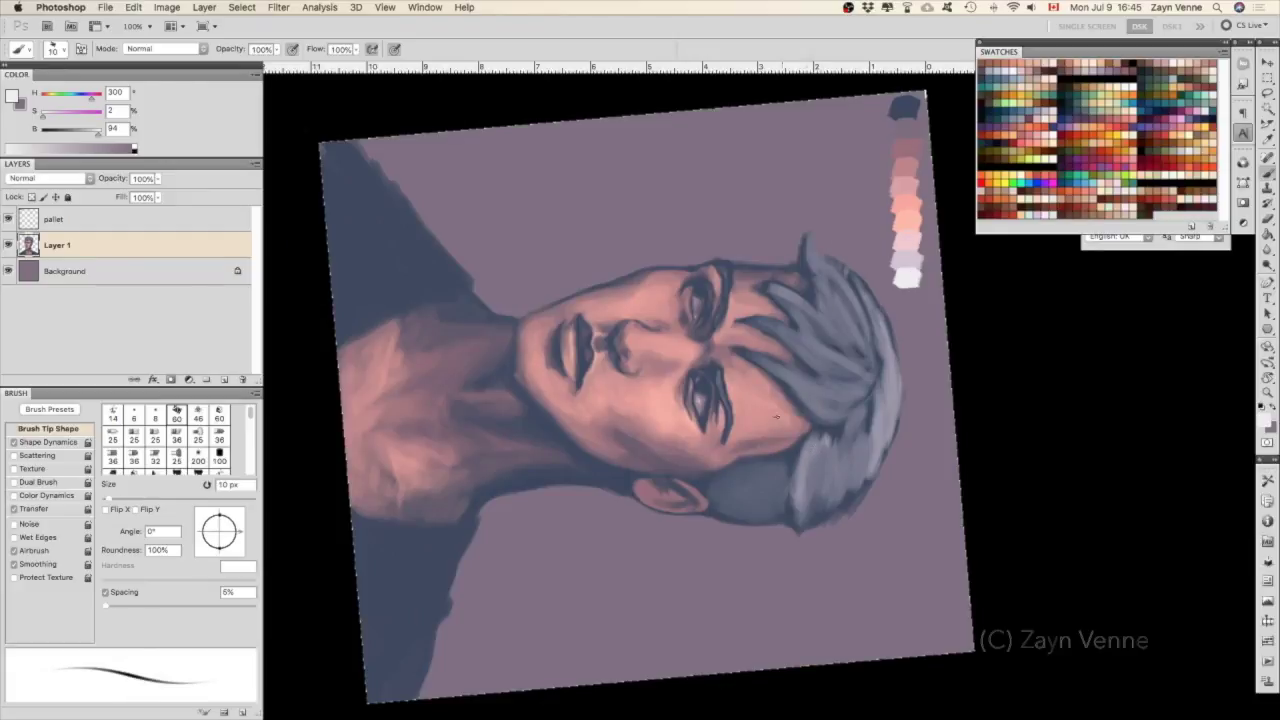
Set brush flow to 24% and paint small grey strokes along the hair edge.
key(0)
key(9)
key(2)
key(4)
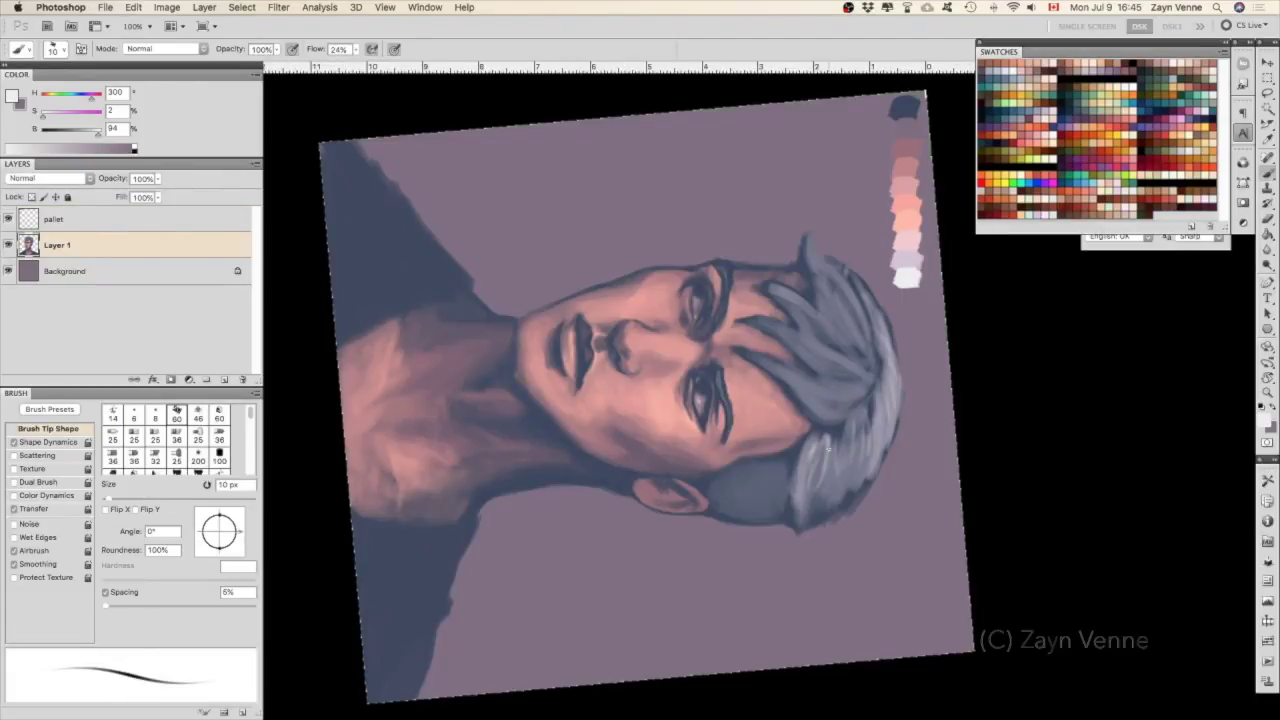
alt+click(818, 510)
alt+click(842, 428)
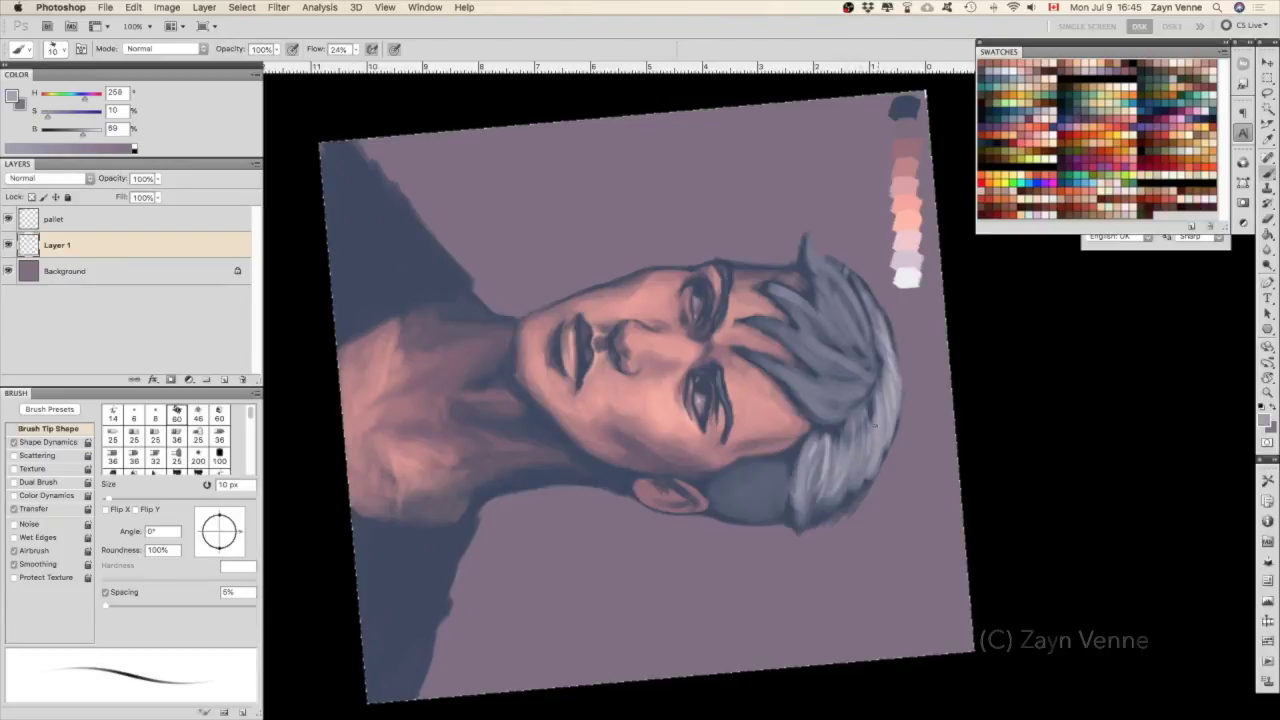
alt+click(812, 440)
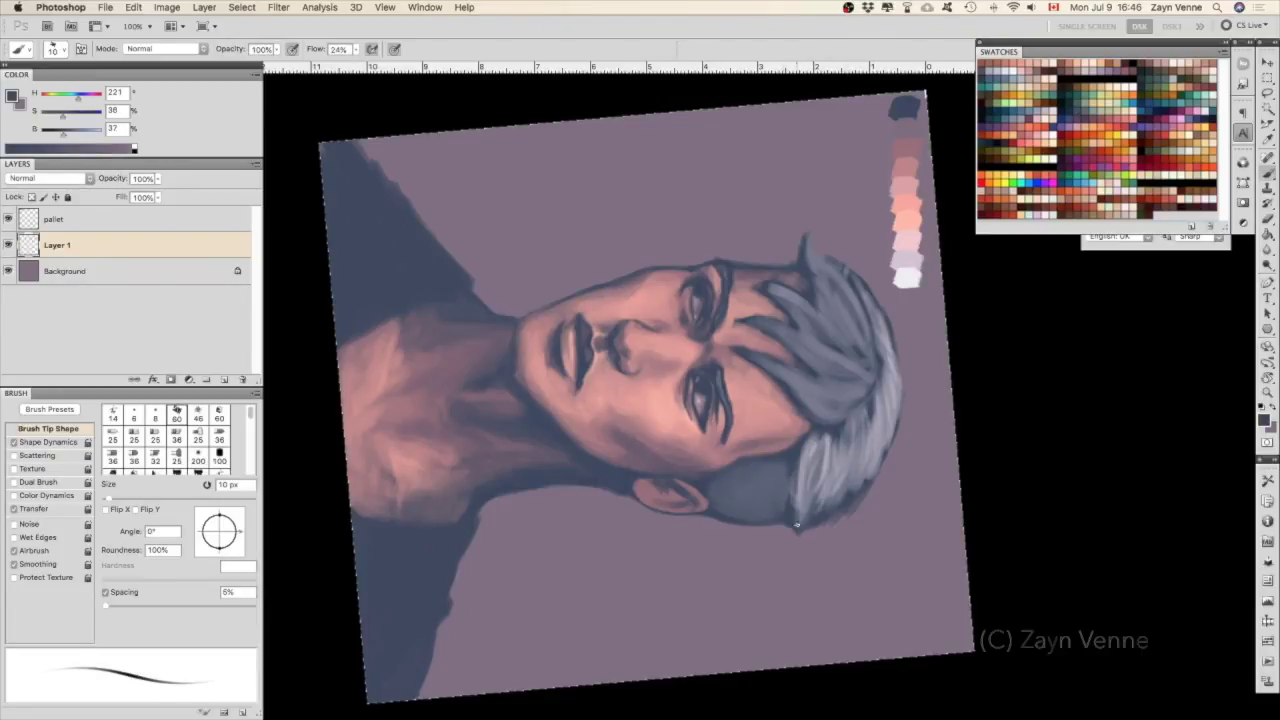
drag(790, 460, 815, 430)
Rotate the view upright and shade the shaved side with hair blues, switching to a 9 px brush.
mouse_move(789, 480)
mouse_down()
mouse_move(775, 511)
mouse_move(894, 257)
mouse_up()
key(r)
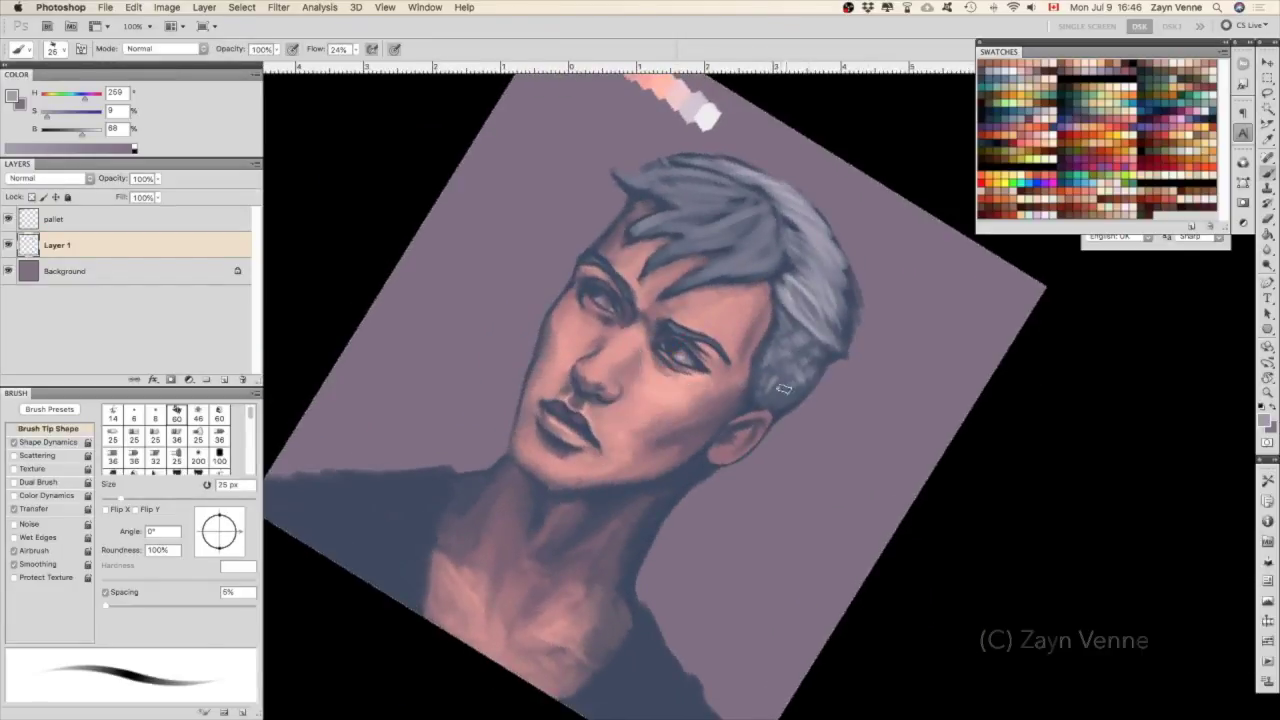
alt+click(800, 390)
alt+click(808, 335)
alt+click(794, 380)
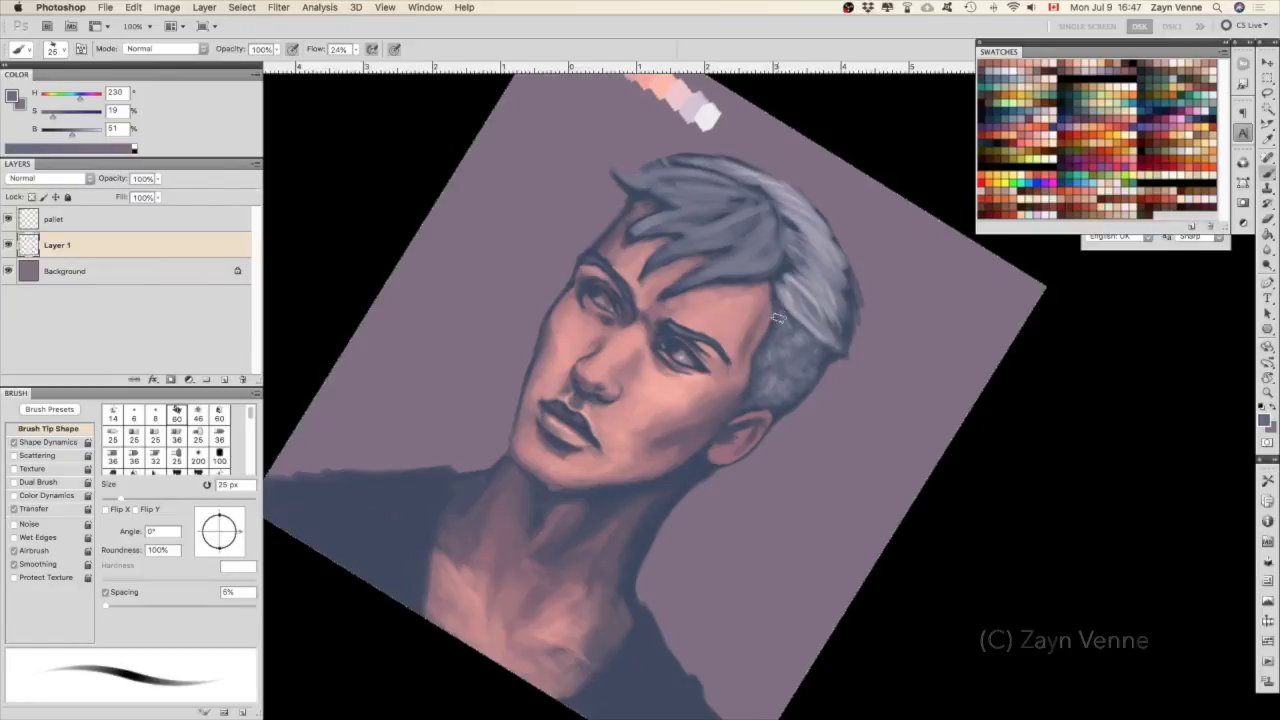
key(x)
key(bracketleft)
key(bracketleft)
key(bracketleft)
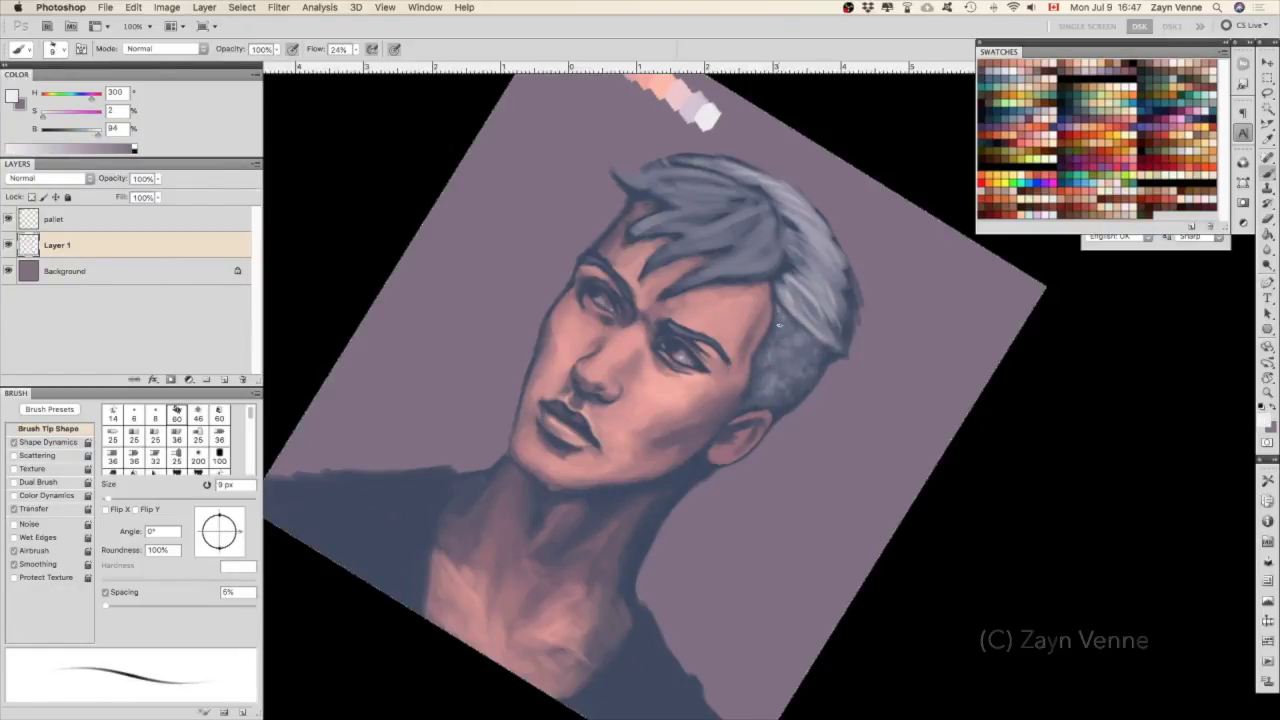
Refine the blue-grey shading near the ear, reset the canvas rotation and enlarge the brush to 20 px.
alt+click(770, 325)
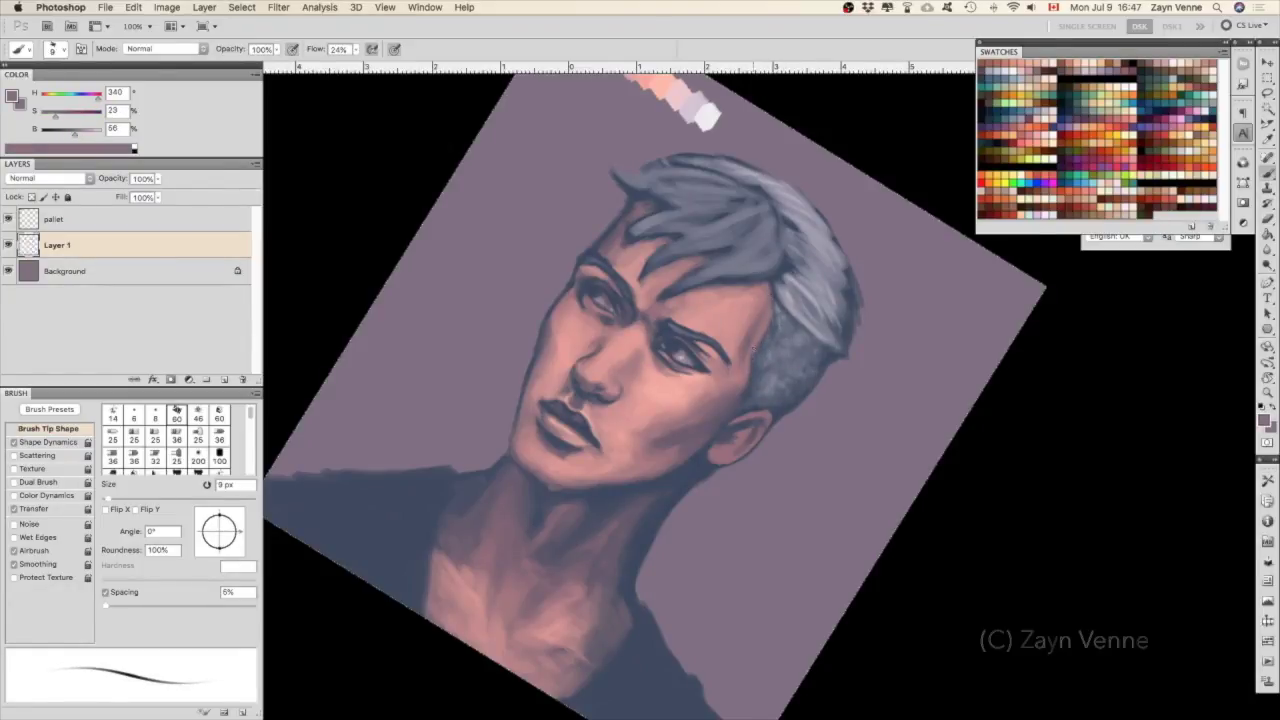
alt+click(750, 384)
alt+click(772, 300)
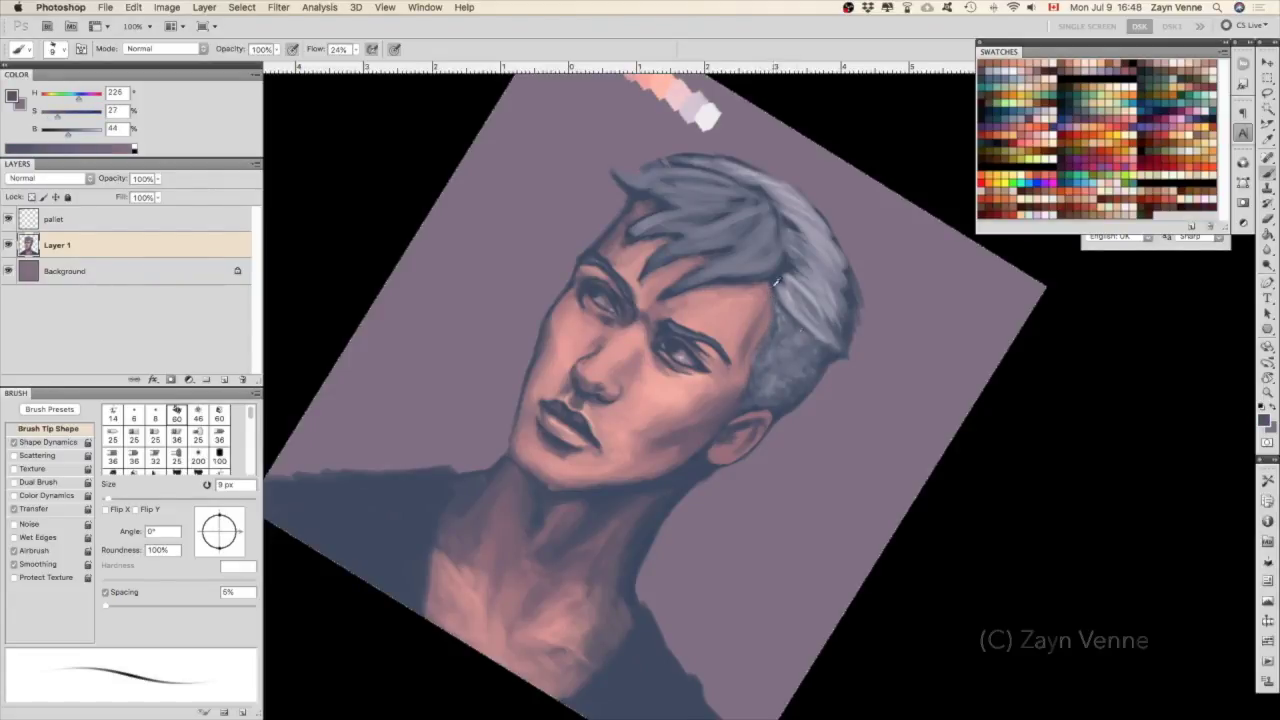
key(x)
key(x)
key(x)
alt+click(776, 320)
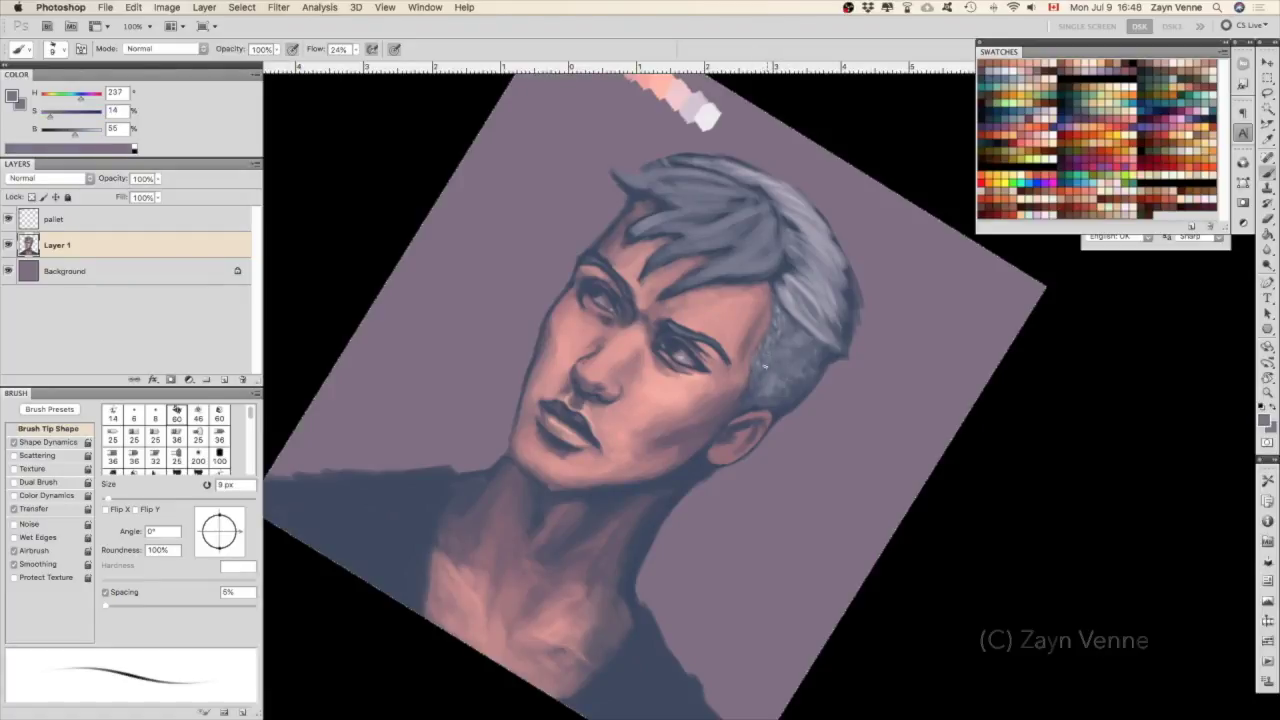
alt+click(732, 408)
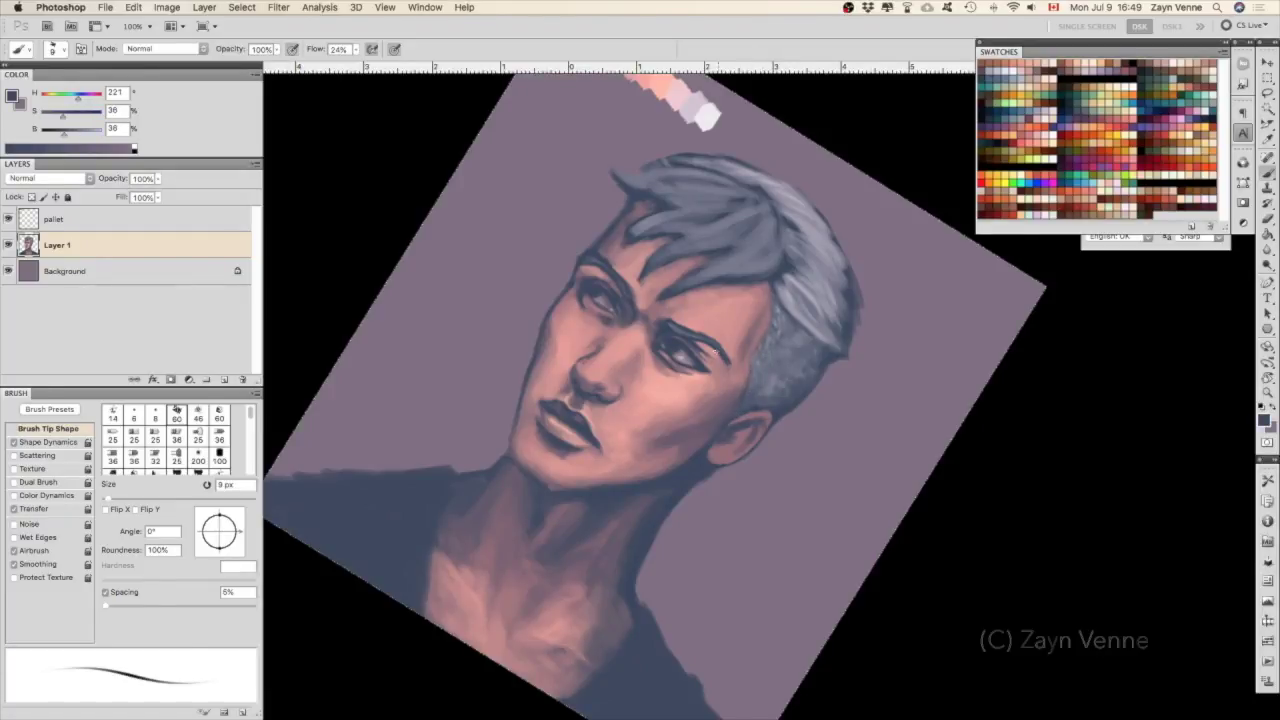
drag(715, 351, 777, 371)
alt+click(698, 411)
key(bracketright)
key(bracketright)
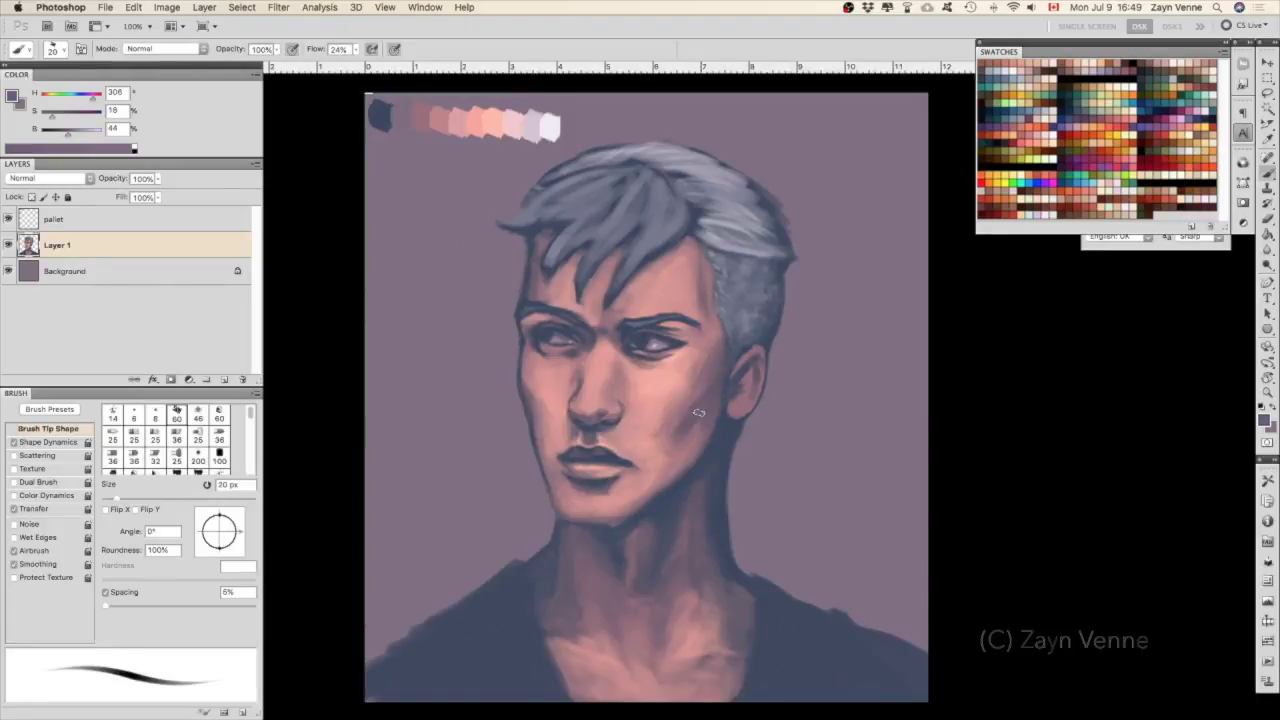
Blend the right temple into the shaved hairline with sampled pinks and grey-blues at 9 px.
alt+click(660, 430)
alt+click(720, 404)
alt+click(724, 372)
alt+click(706, 430)
key(bracketleft)
key(bracketleft)
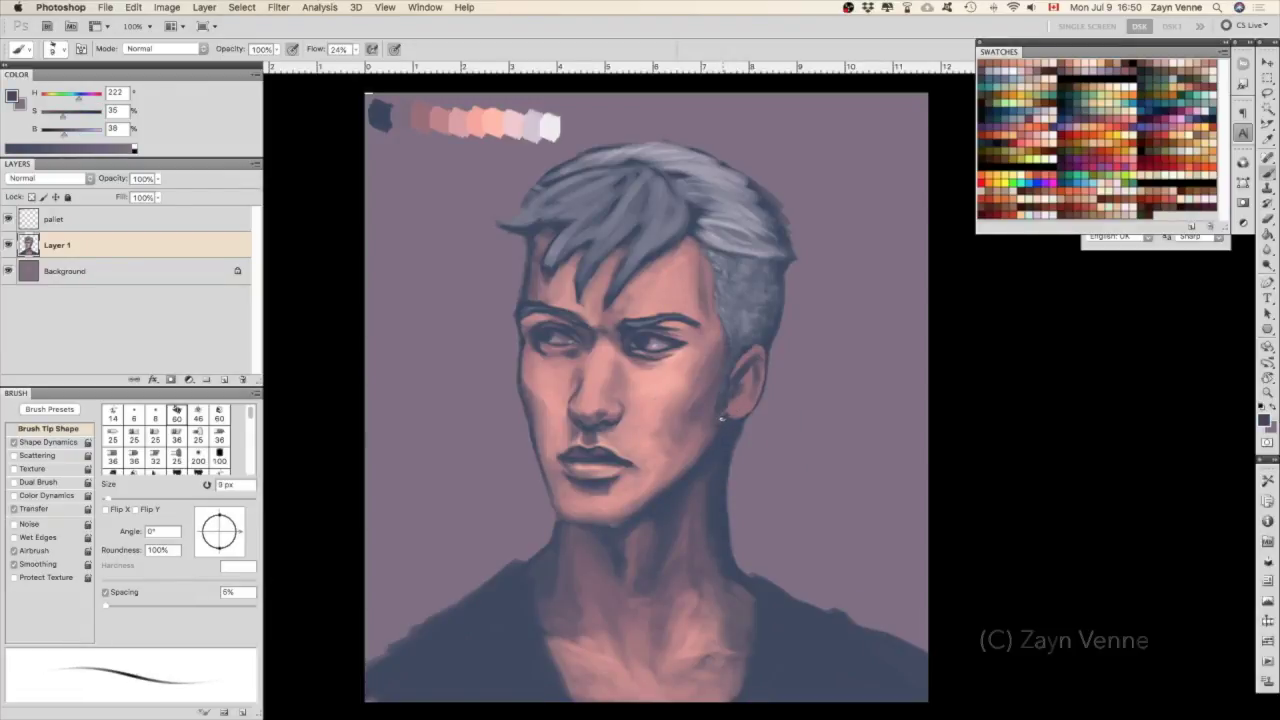
alt+click(745, 355)
alt+click(762, 356)
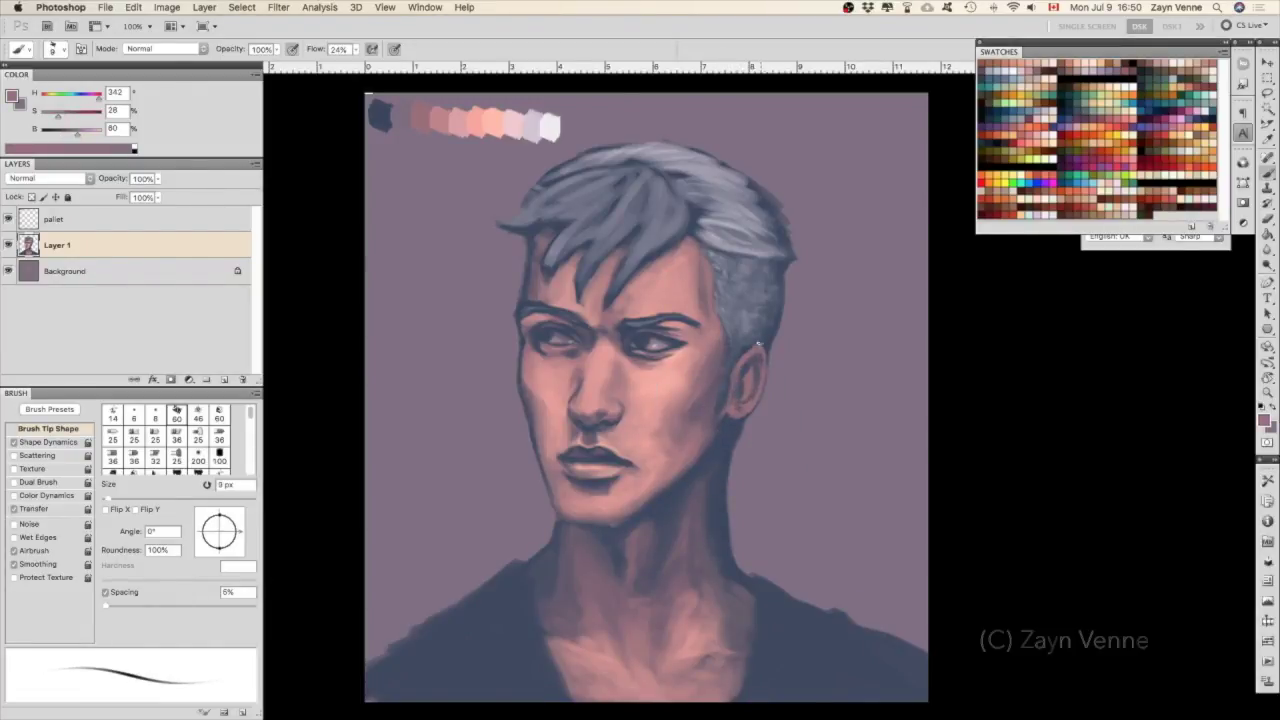
alt+click(745, 355)
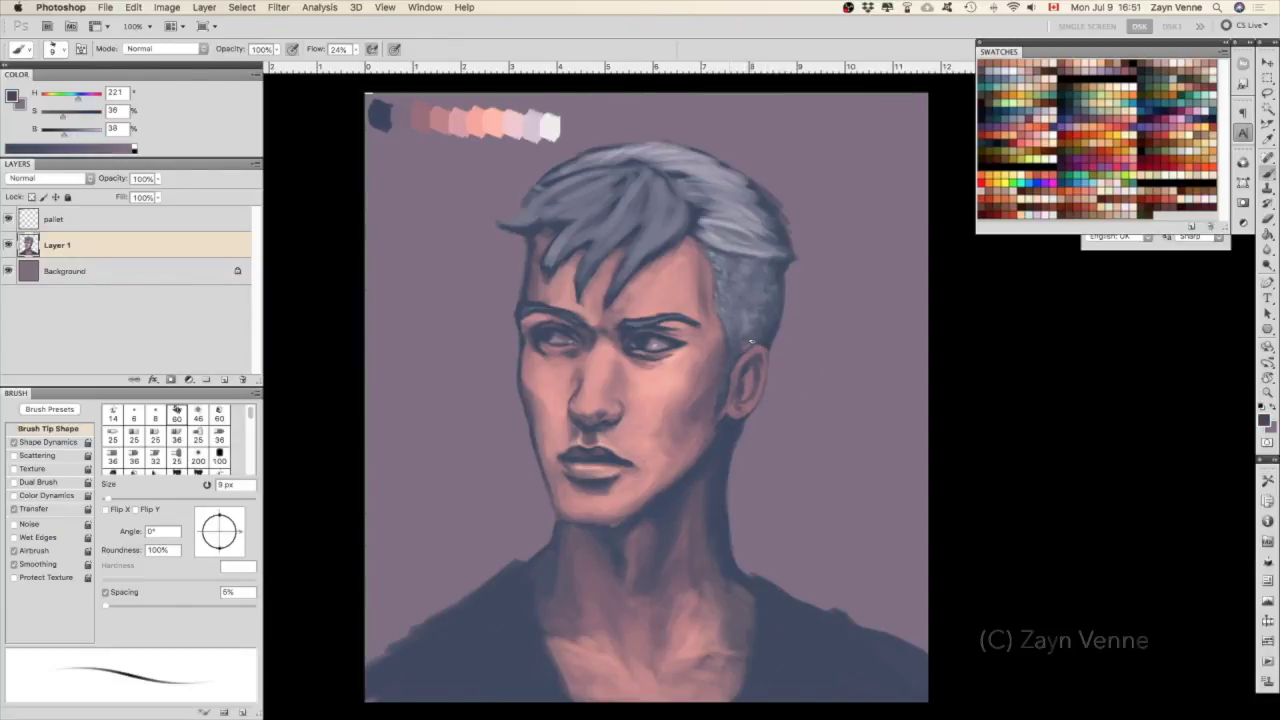
alt+click(712, 398)
key(bracketright)
key(bracketright)
key(bracketright)
Paint light pink cheek highlights with sampled skin tones, using a 9–20 px brush.
alt+click(709, 357)
key(bracketleft)
key(bracketleft)
alt+click(727, 345)
key(bracketleft)
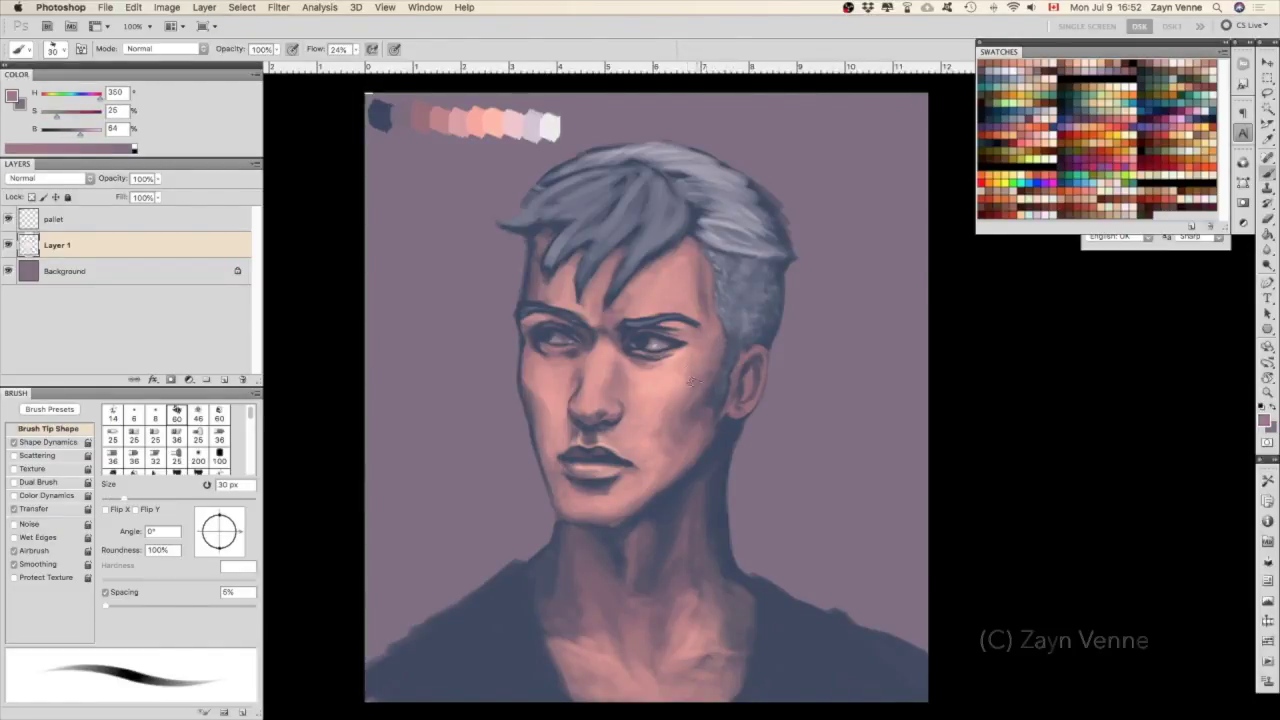
alt+click(625, 371)
key(bracketright)
key(bracketright)
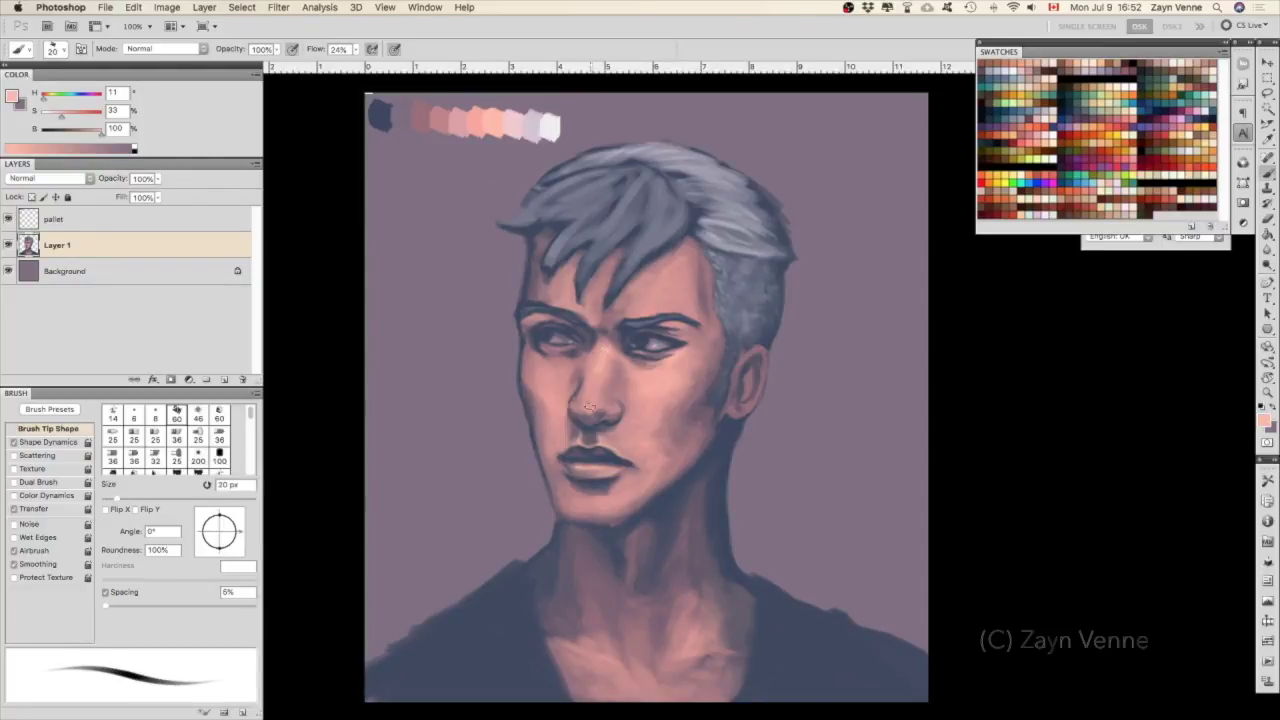
alt+click(601, 371)
alt+click(604, 346)
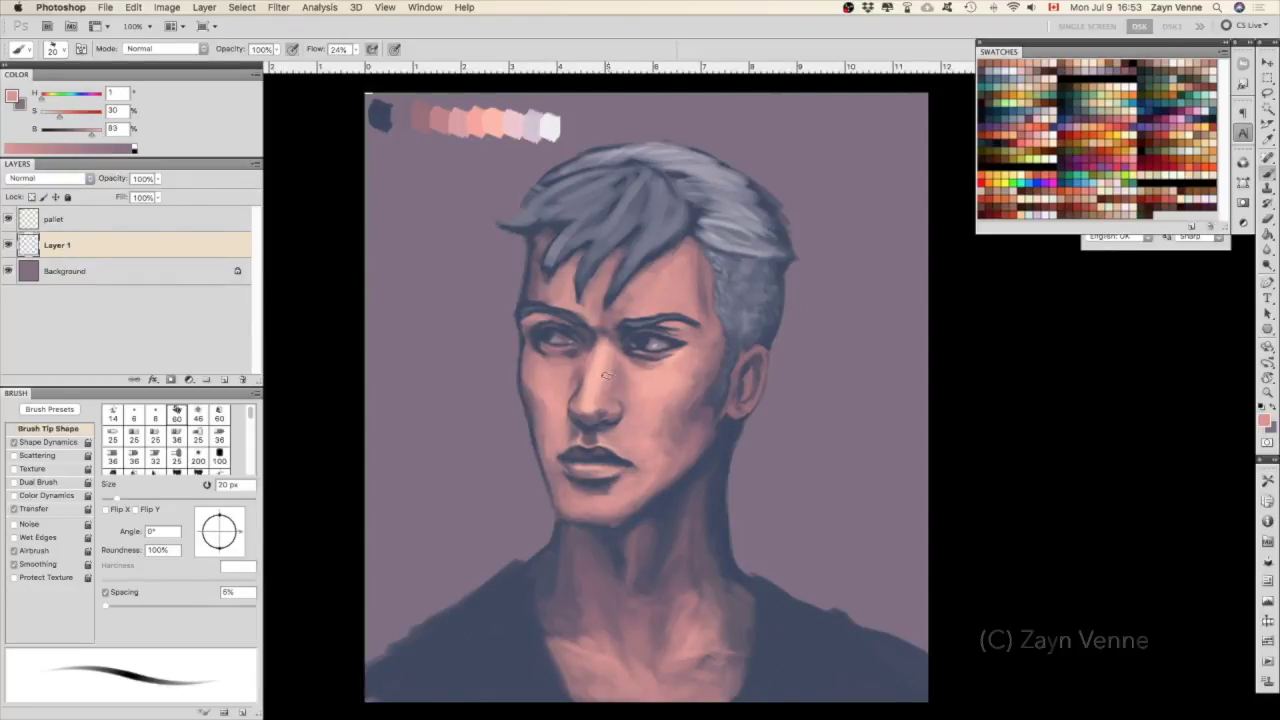
alt+click(624, 371)
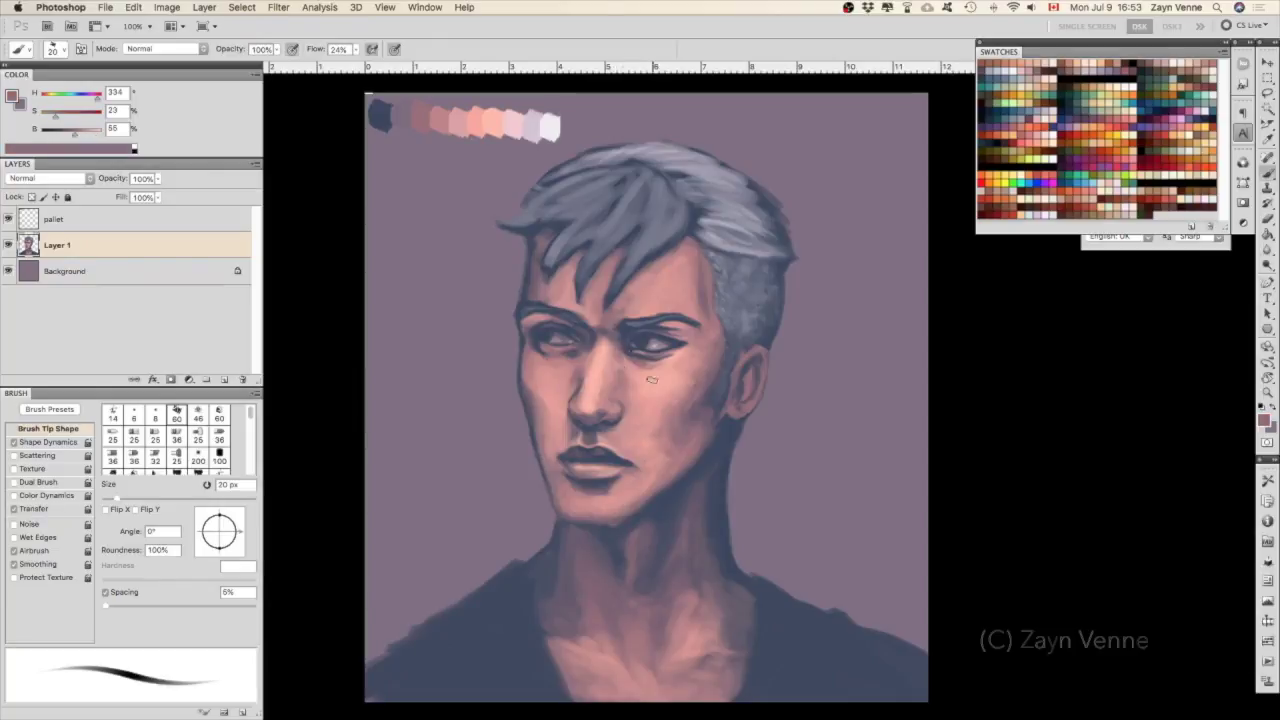
alt+click(616, 356)
alt+click(598, 328)
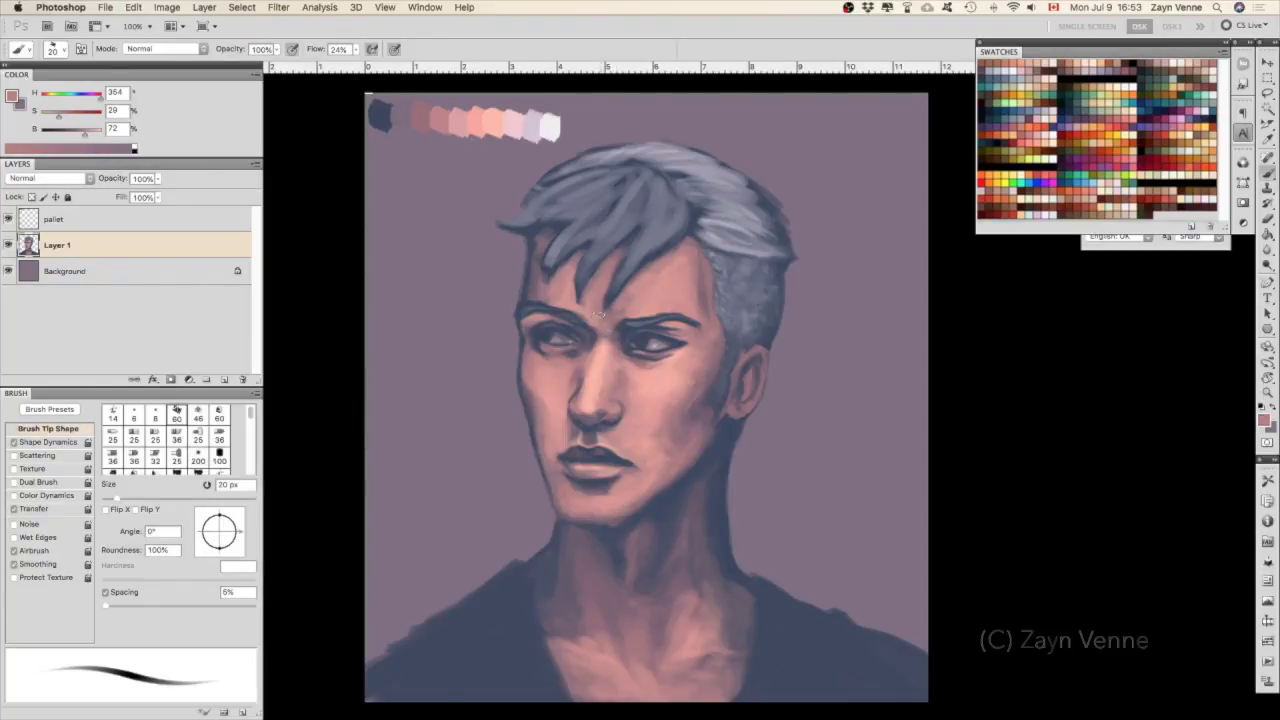
Brighten the forehead with light pink and near-white at a 25 px brush.
alt+click(645, 275)
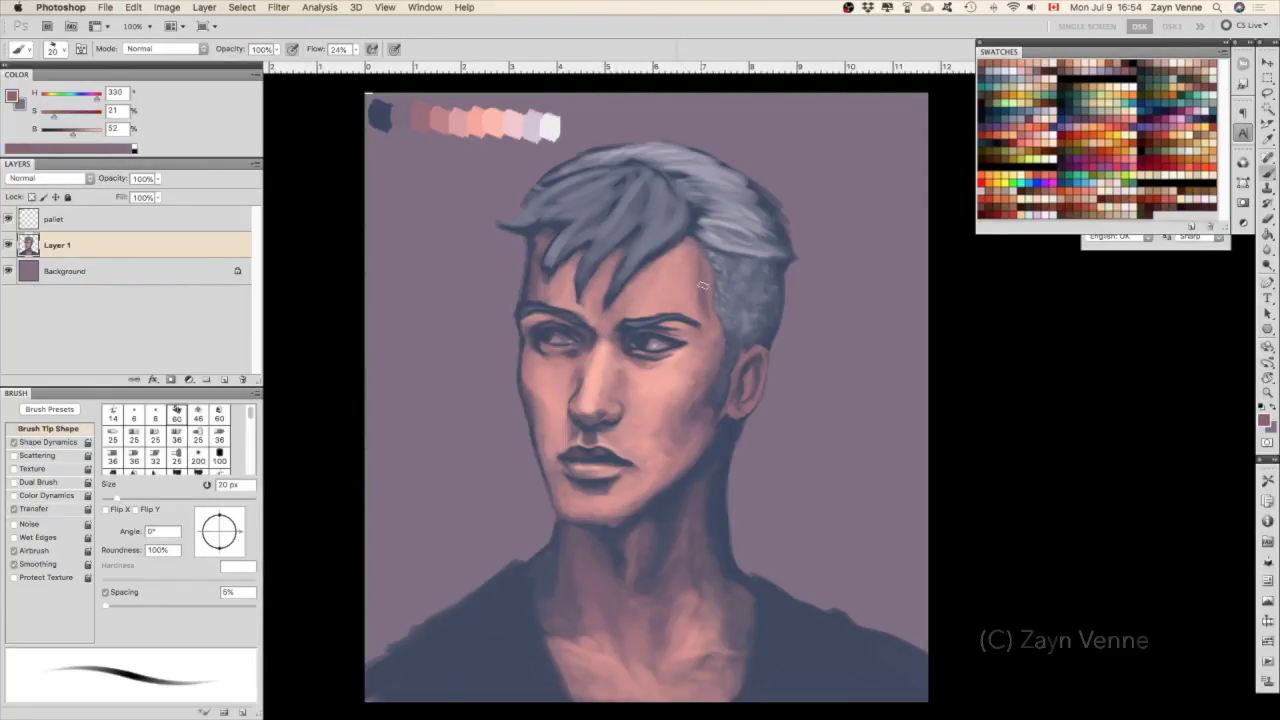
alt+click(672, 305)
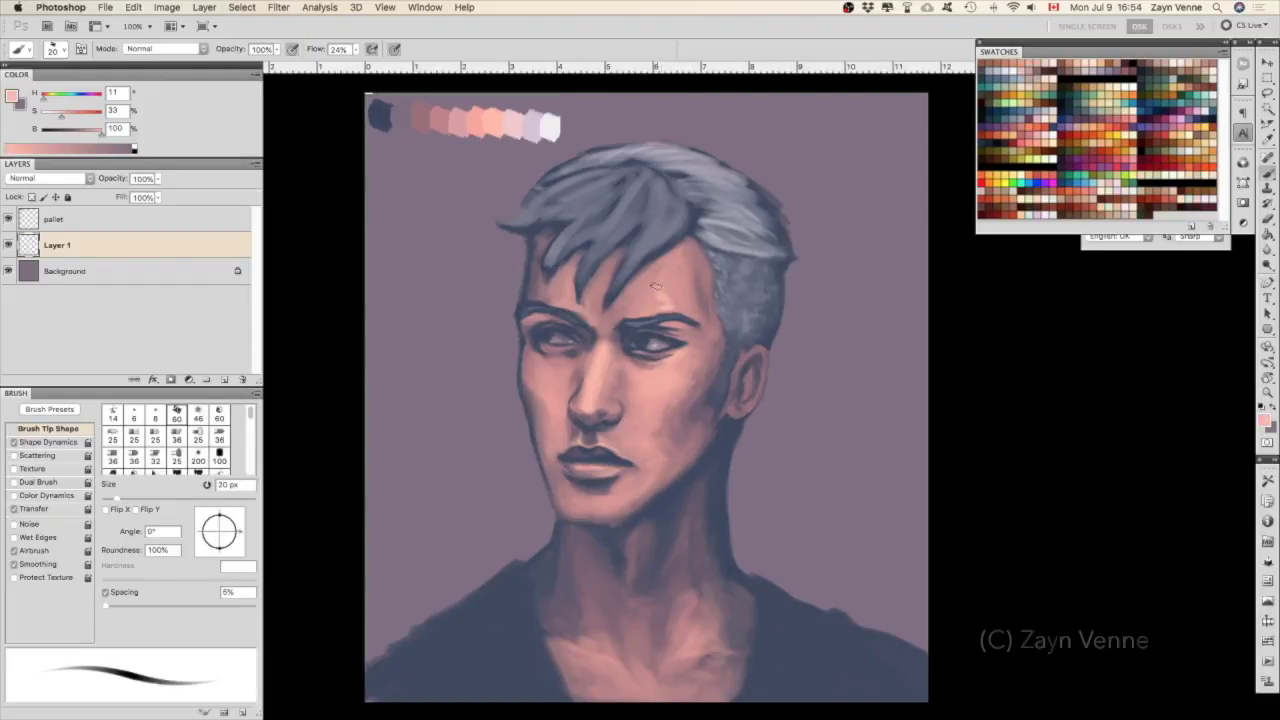
alt+click(660, 280)
key(bracketright)
key(bracketright)
key(bracketright)
key(bracketleft)
key(bracketleft)
alt+click(680, 305)
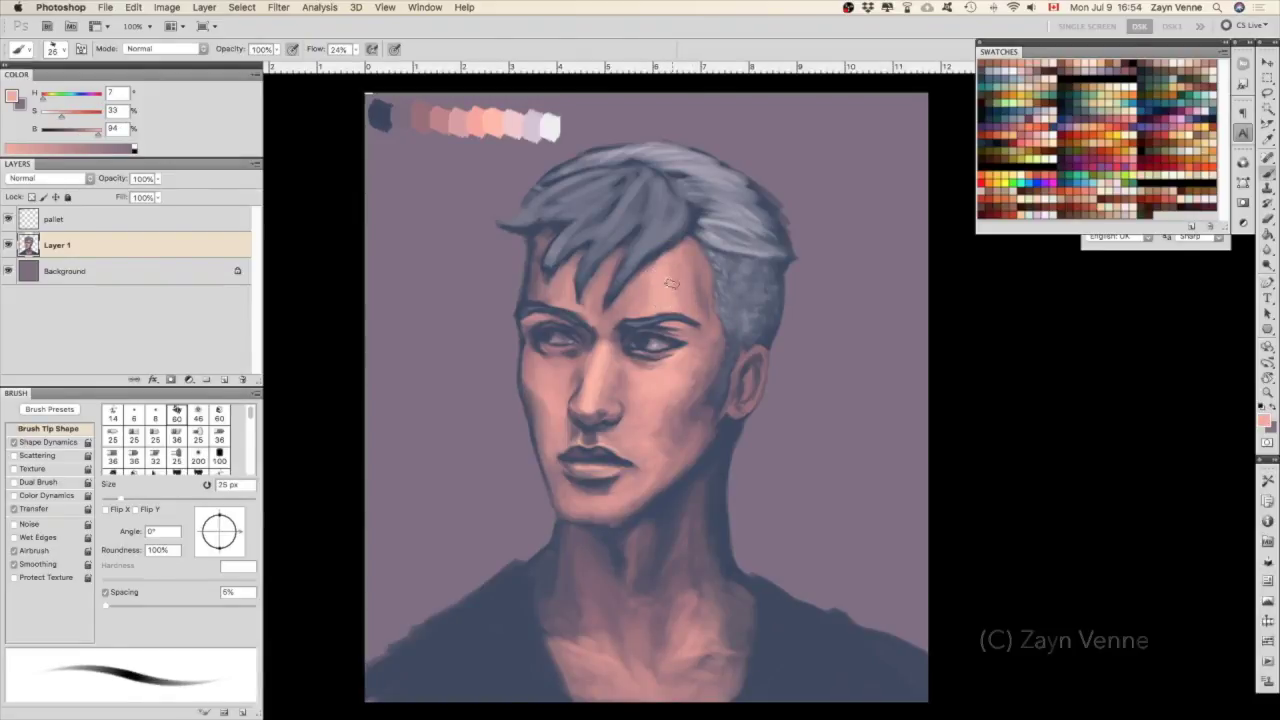
alt+click(635, 321)
key(bracketleft)
key(bracketleft)
key(bracketleft)
alt+click(676, 319)
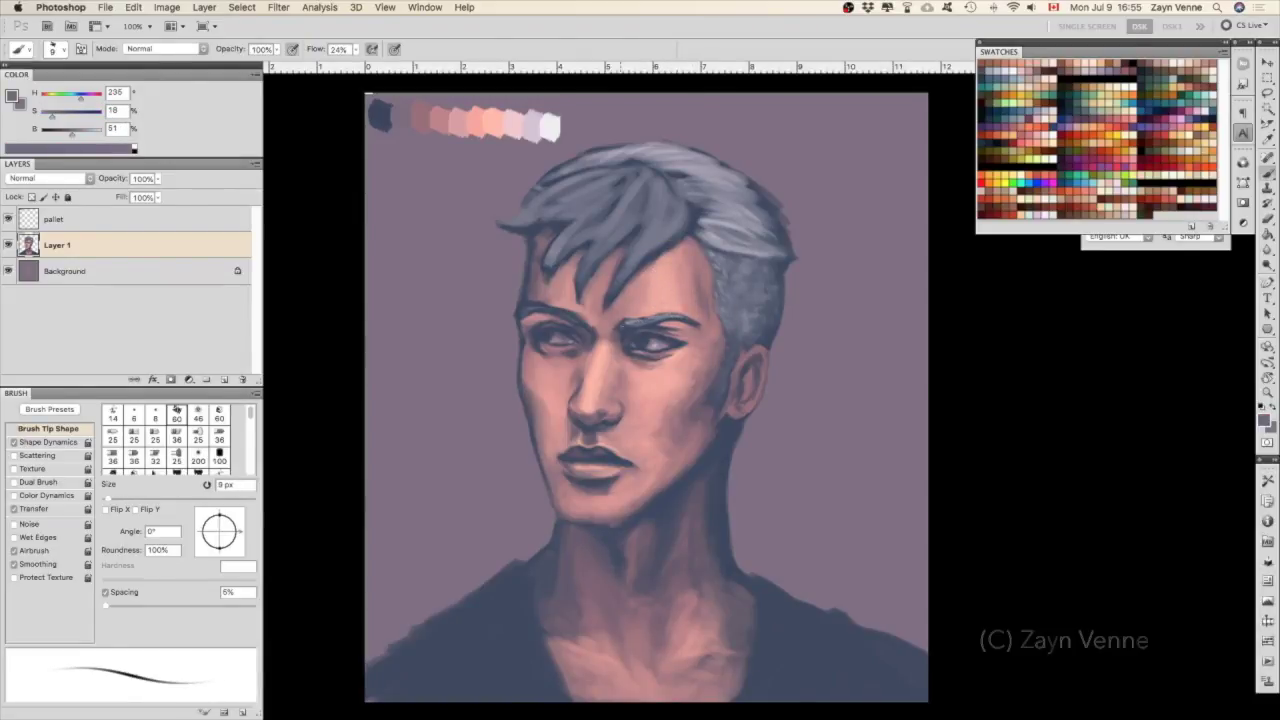
alt+click(686, 320)
Blend pinkish and rosy skin tones up to the hairline with a 25 px brush.
key(bracketright)
key(bracketright)
key(bracketright)
alt+click(706, 315)
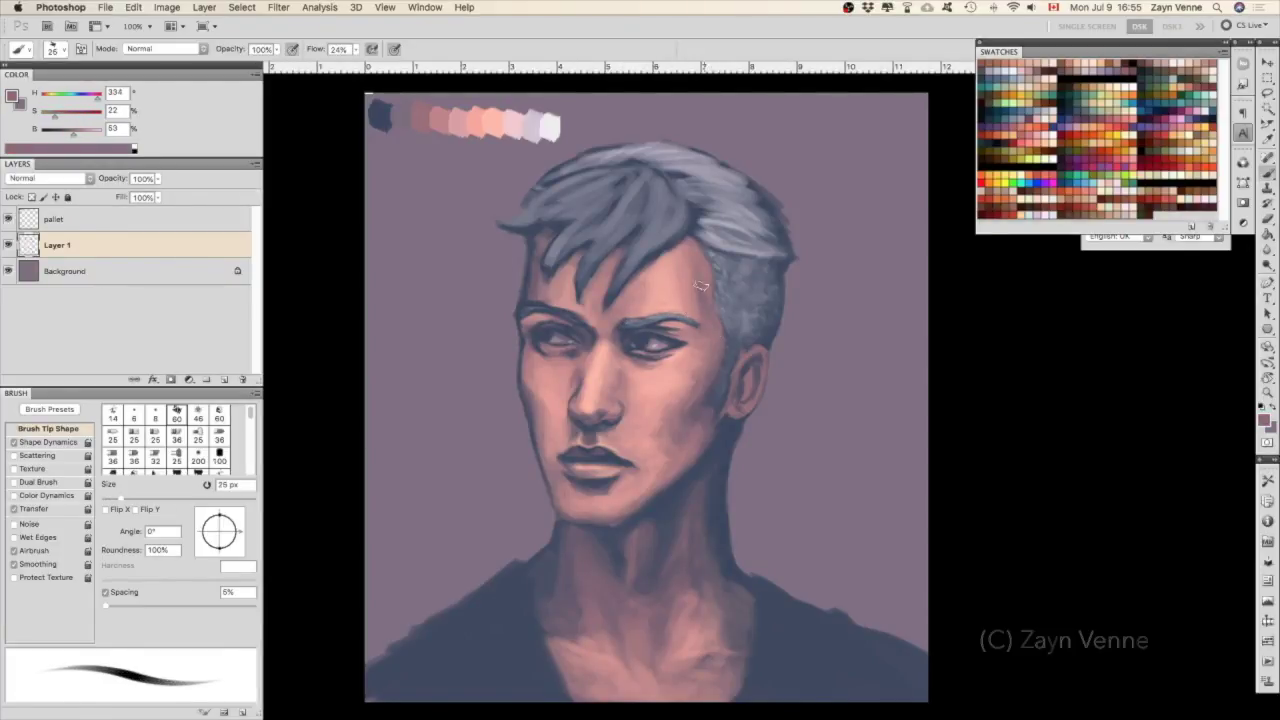
alt+click(709, 291)
alt+click(690, 270)
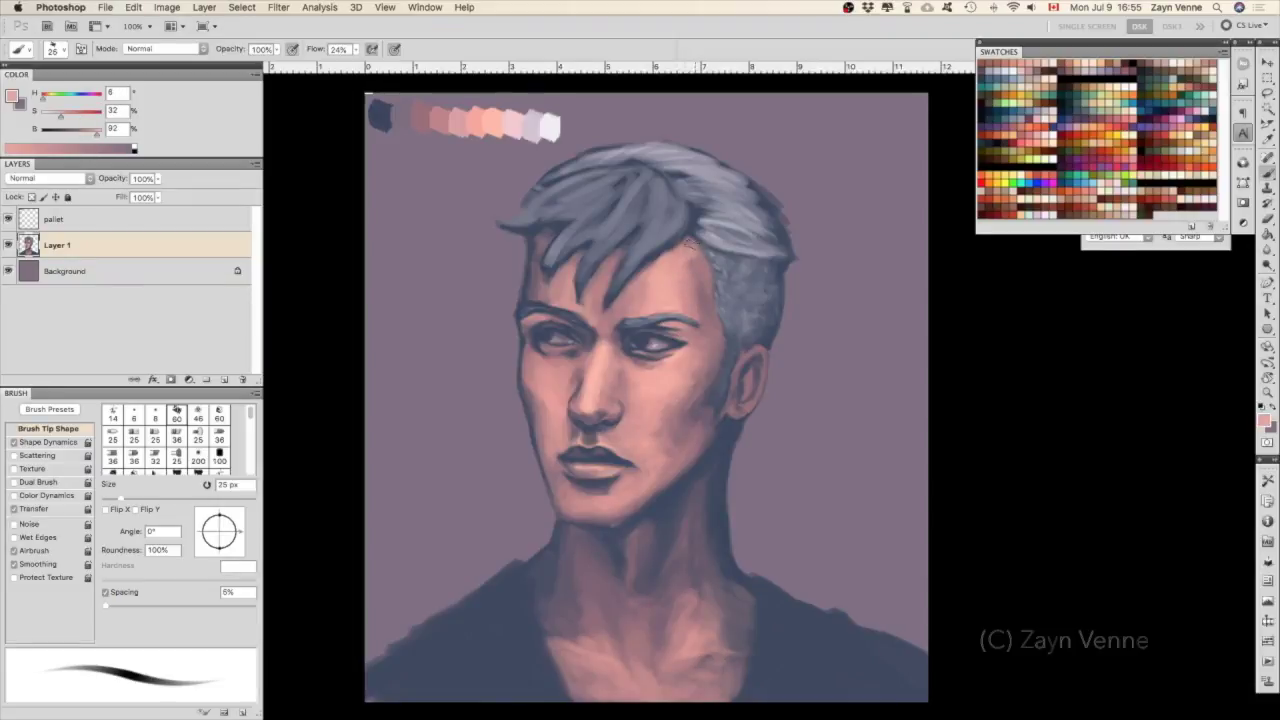
alt+click(655, 268)
alt+click(652, 261)
key(bracketleft)
key(bracketleft)
Paint a light grey highlight stroke into the hair with a 10 px brush.
alt+click(612, 318)
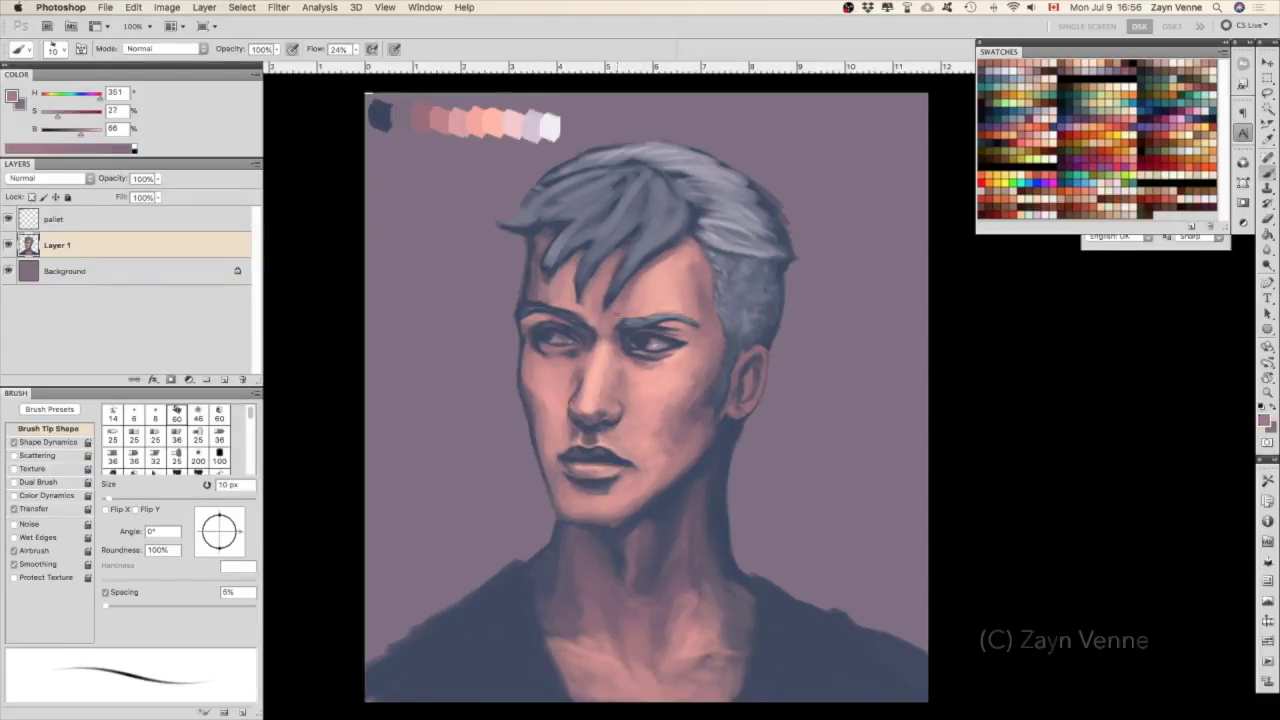
alt+click(658, 252)
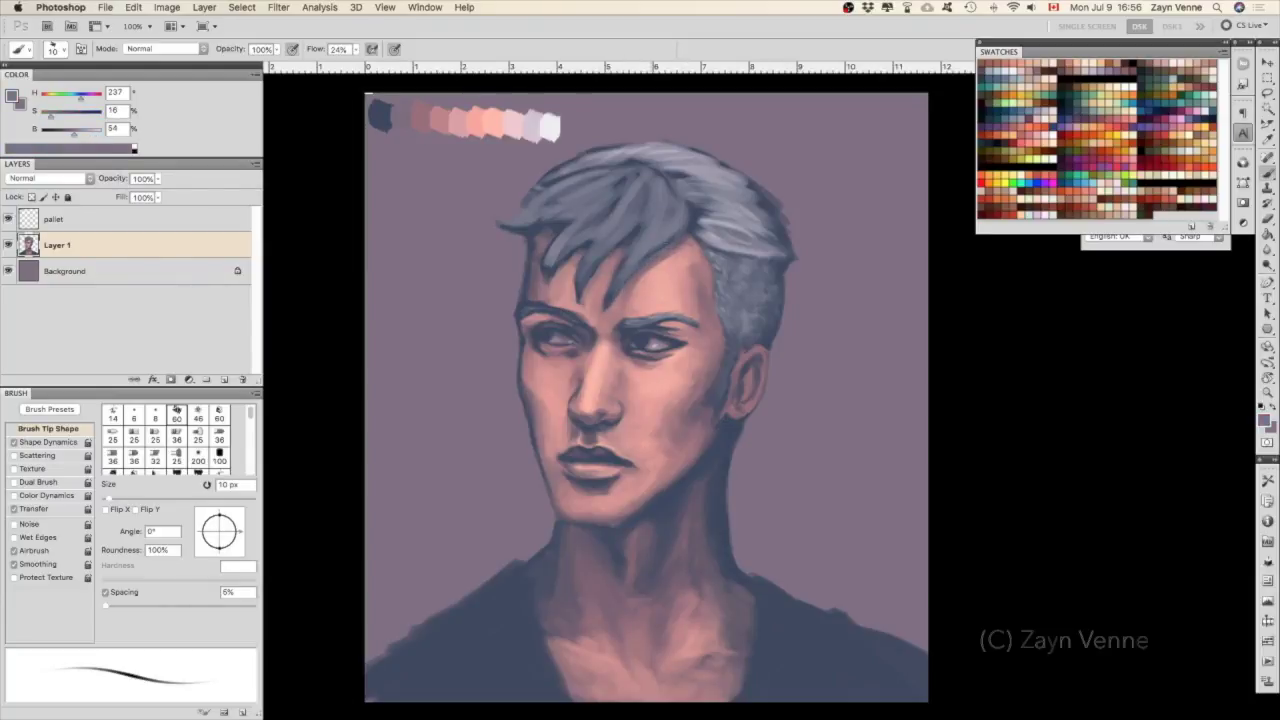
alt+click(549, 126)
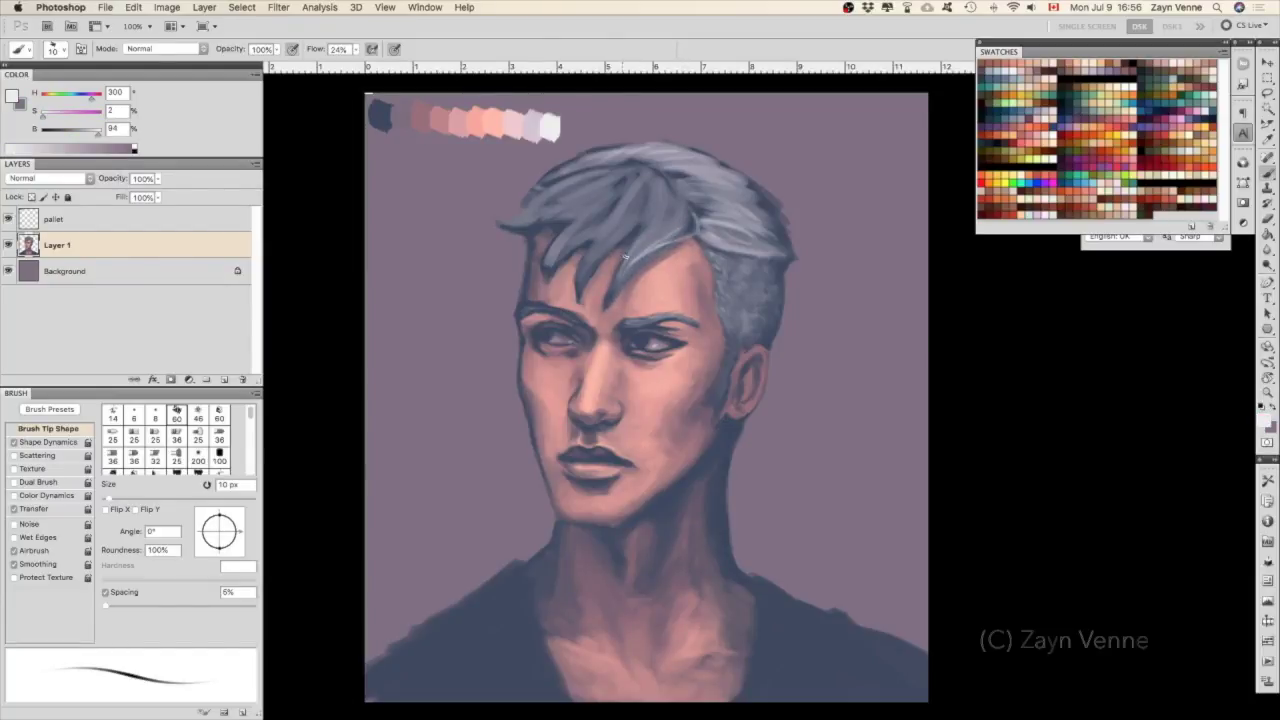
alt+click(612, 290)
alt+click(613, 296)
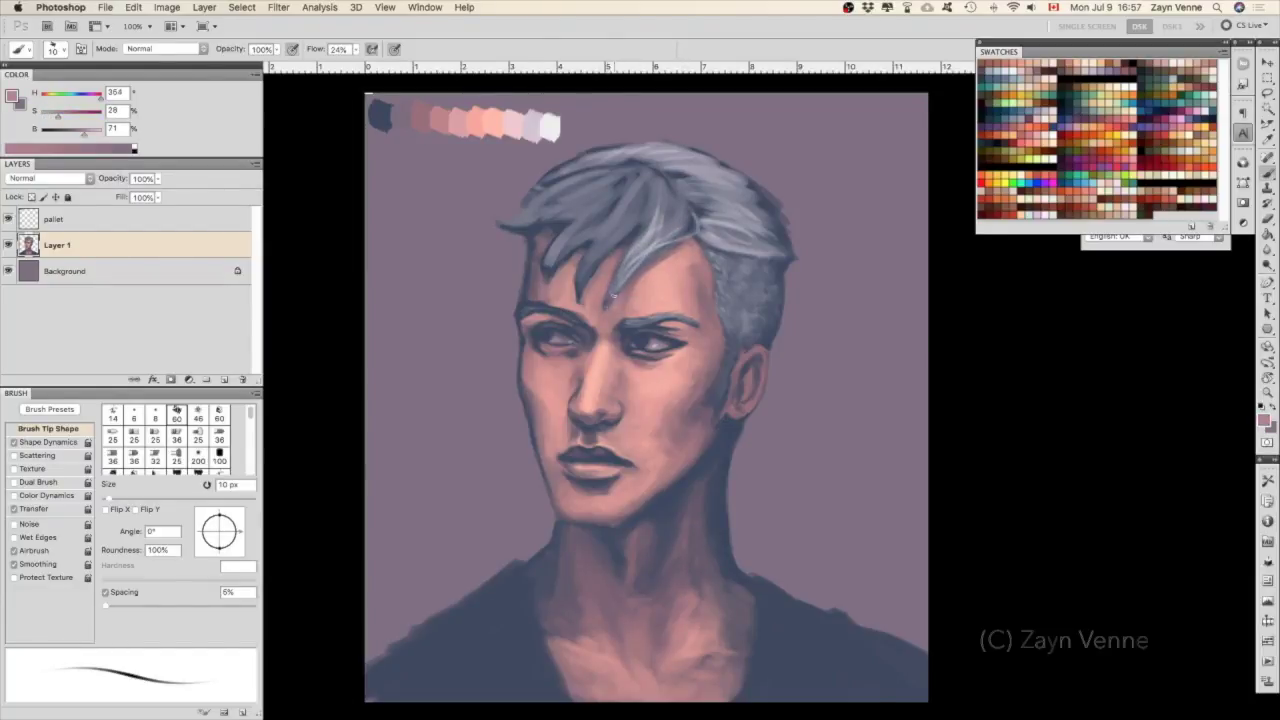
alt+click(633, 250)
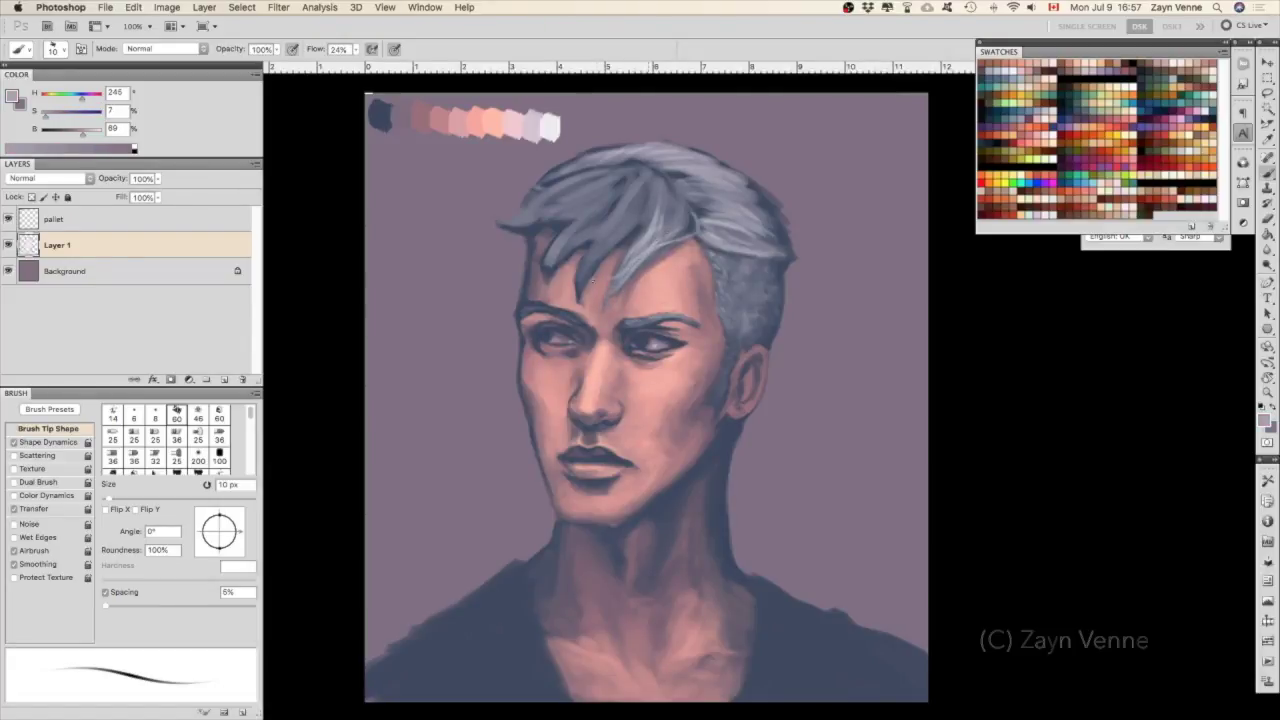
alt+click(645, 233)
drag(650, 184, 655, 226)
Paint pale grey highlight strands into the front hair at 7 px.
alt+click(660, 202)
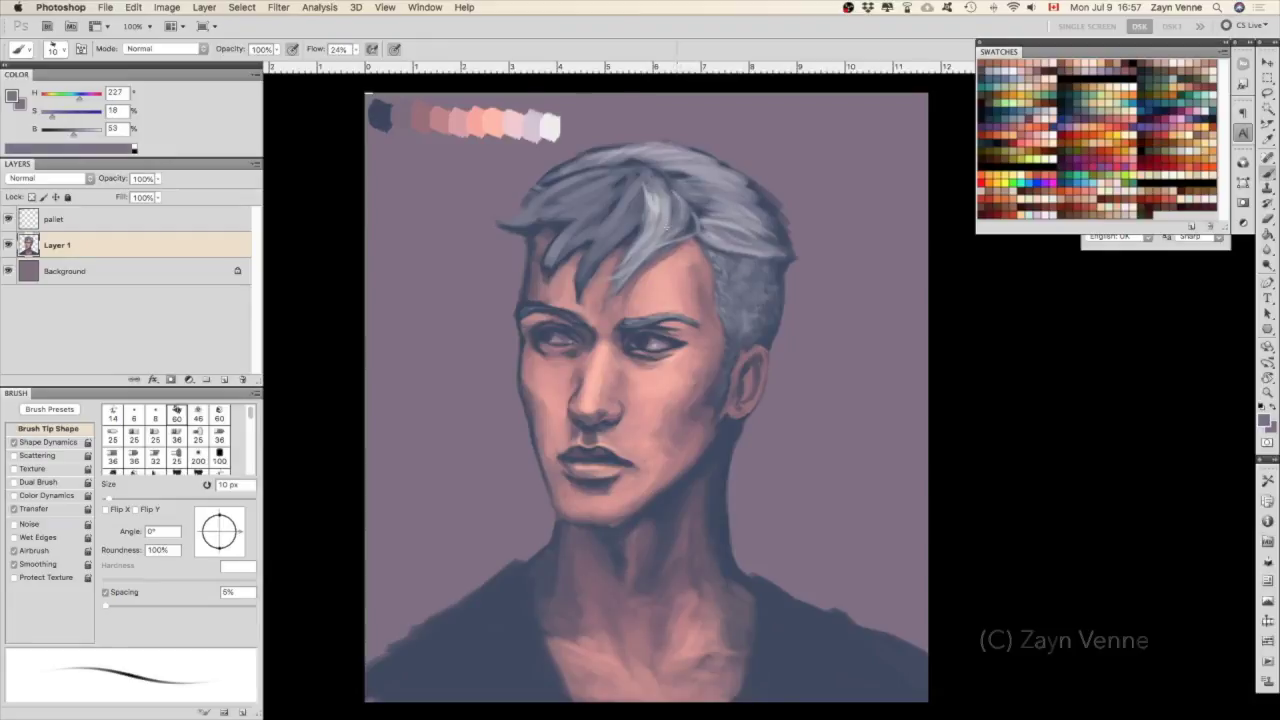
alt+click(681, 196)
alt+click(668, 225)
key(bracketleft)
key(bracketleft)
key(bracketleft)
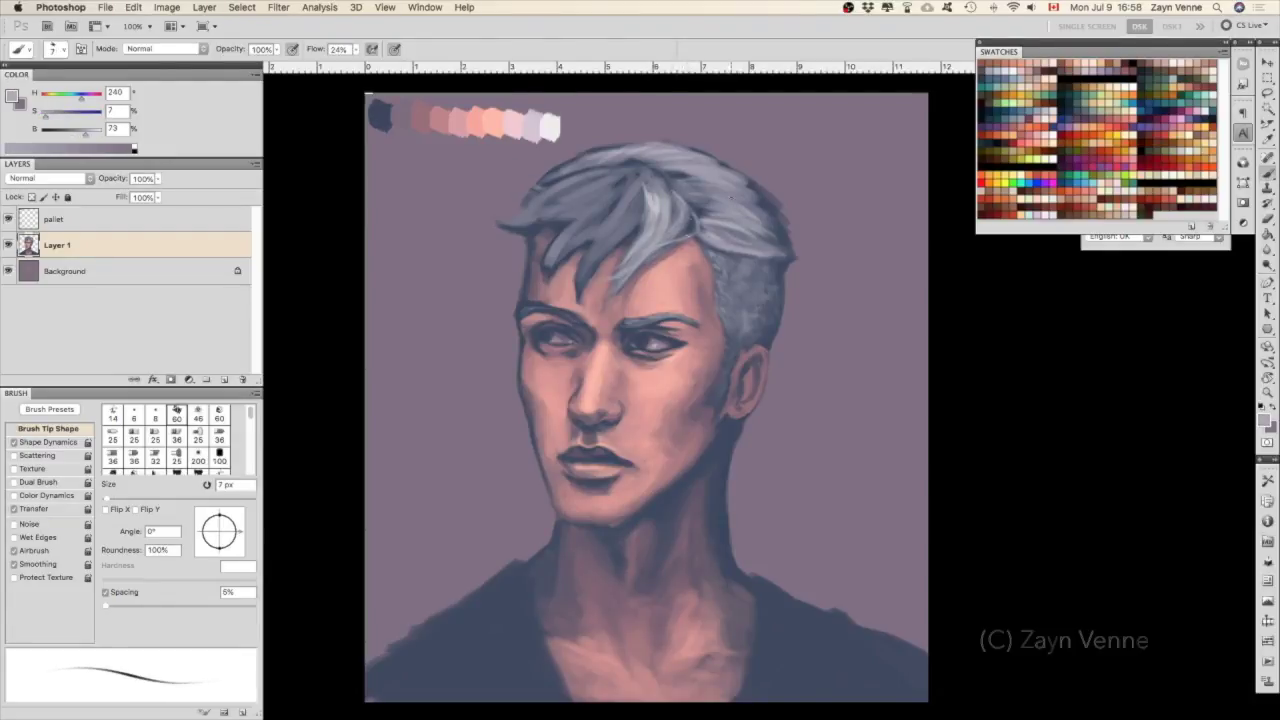
alt+click(682, 218)
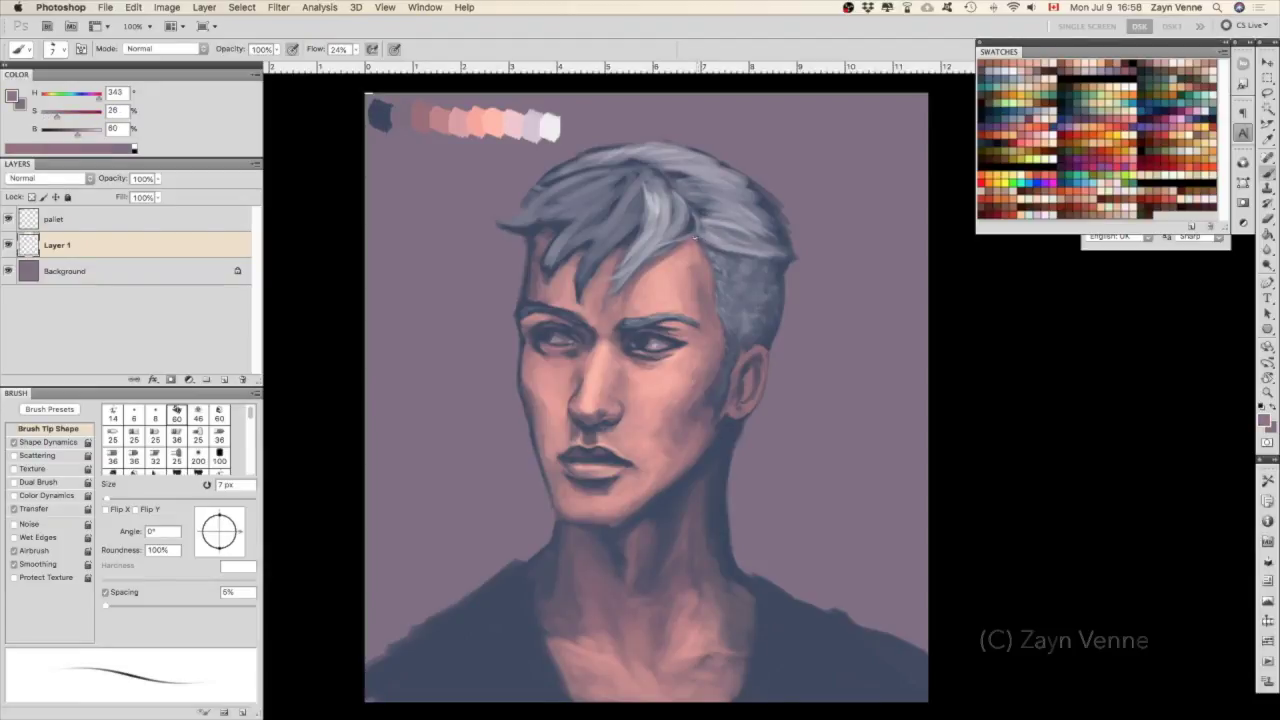
alt+click(705, 240)
alt+click(765, 218)
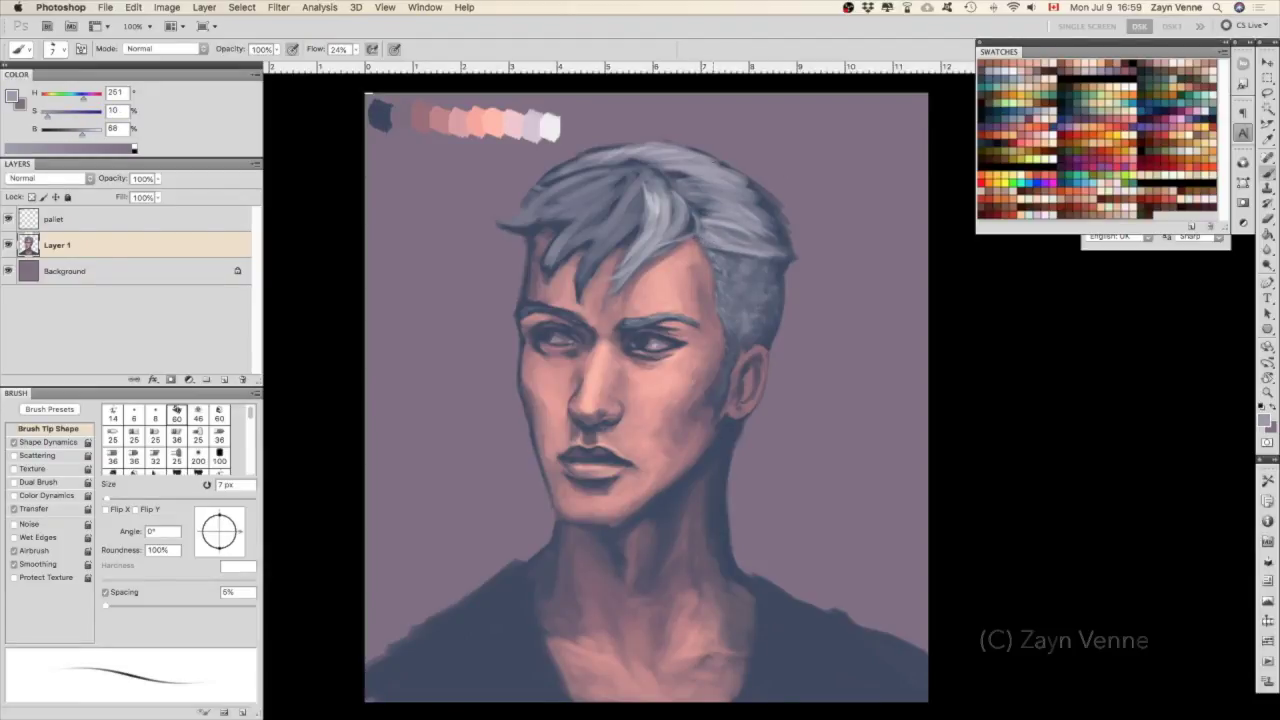
alt+click(640, 228)
drag(638, 177, 588, 272)
Add a short dark blue-grey strand and refine the fringe edge at 7–8 px.
alt+click(590, 276)
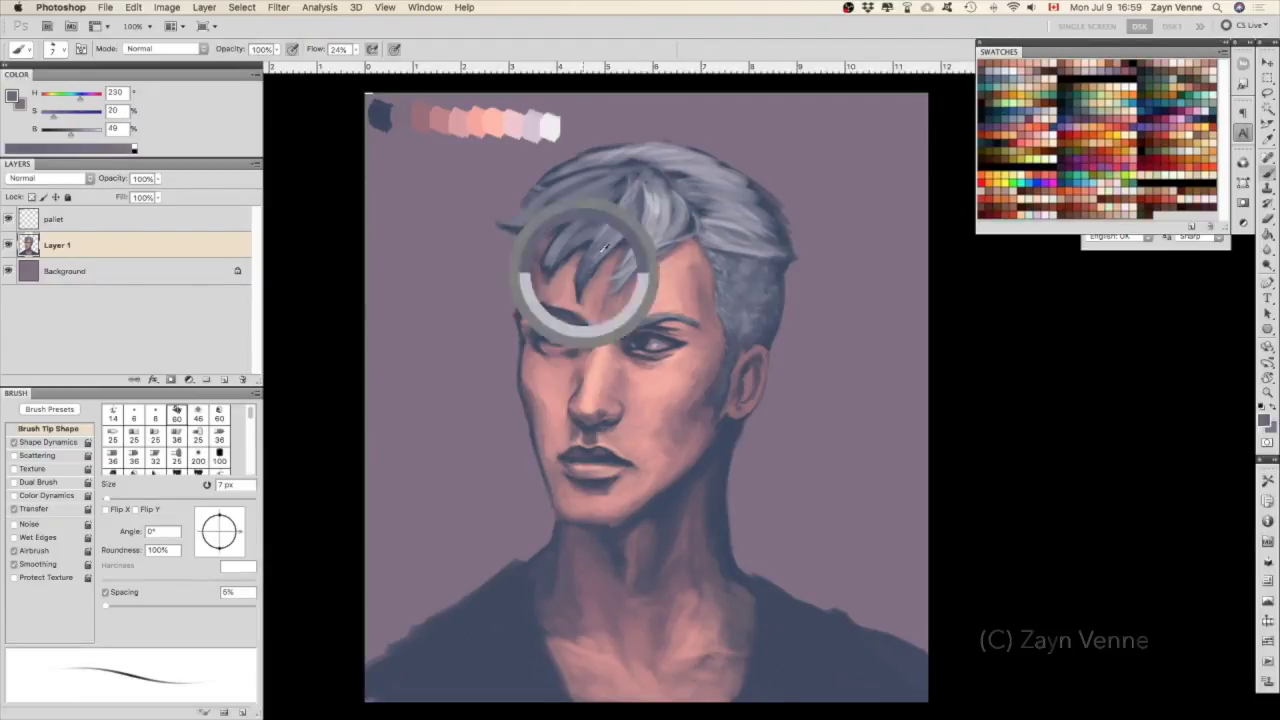
key(bracketright)
key(bracketright)
key(bracketright)
alt+click(601, 268)
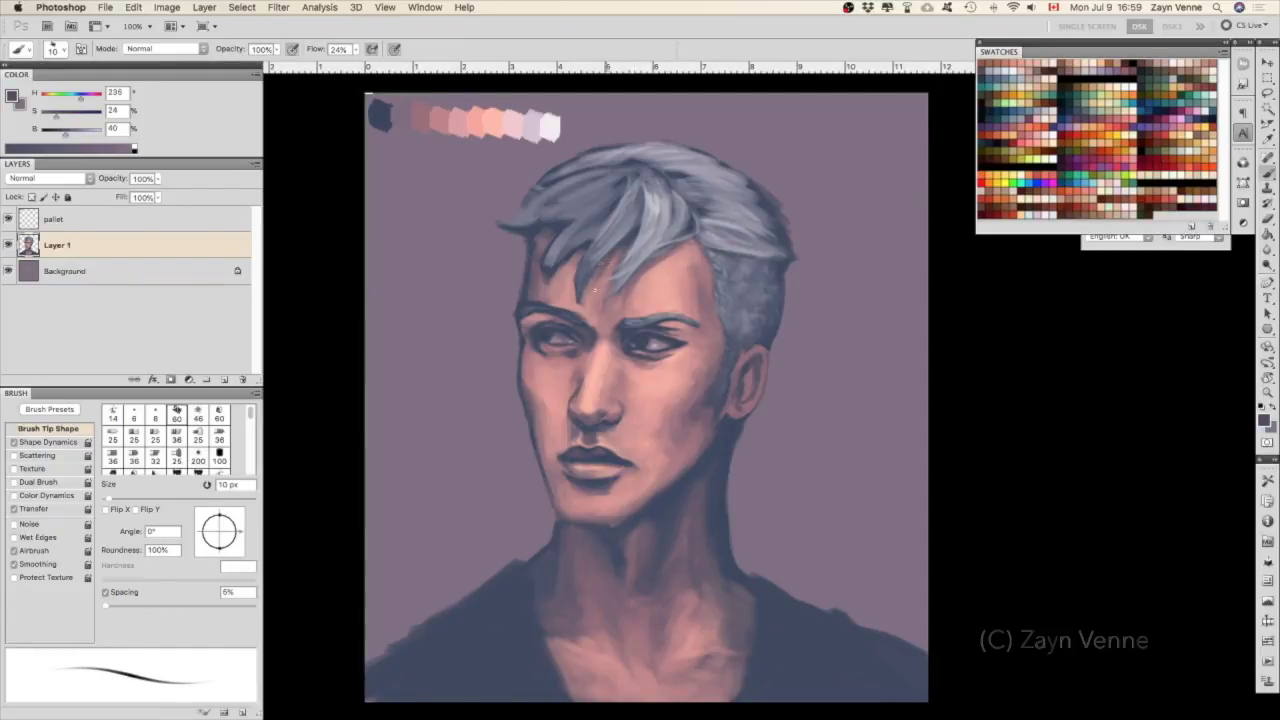
drag(591, 278, 588, 300)
alt+click(592, 285)
alt+click(588, 280)
key(bracketleft)
key(bracketleft)
key(bracketleft)
alt+click(586, 268)
alt+click(588, 266)
alt+click(588, 282)
alt+click(560, 245)
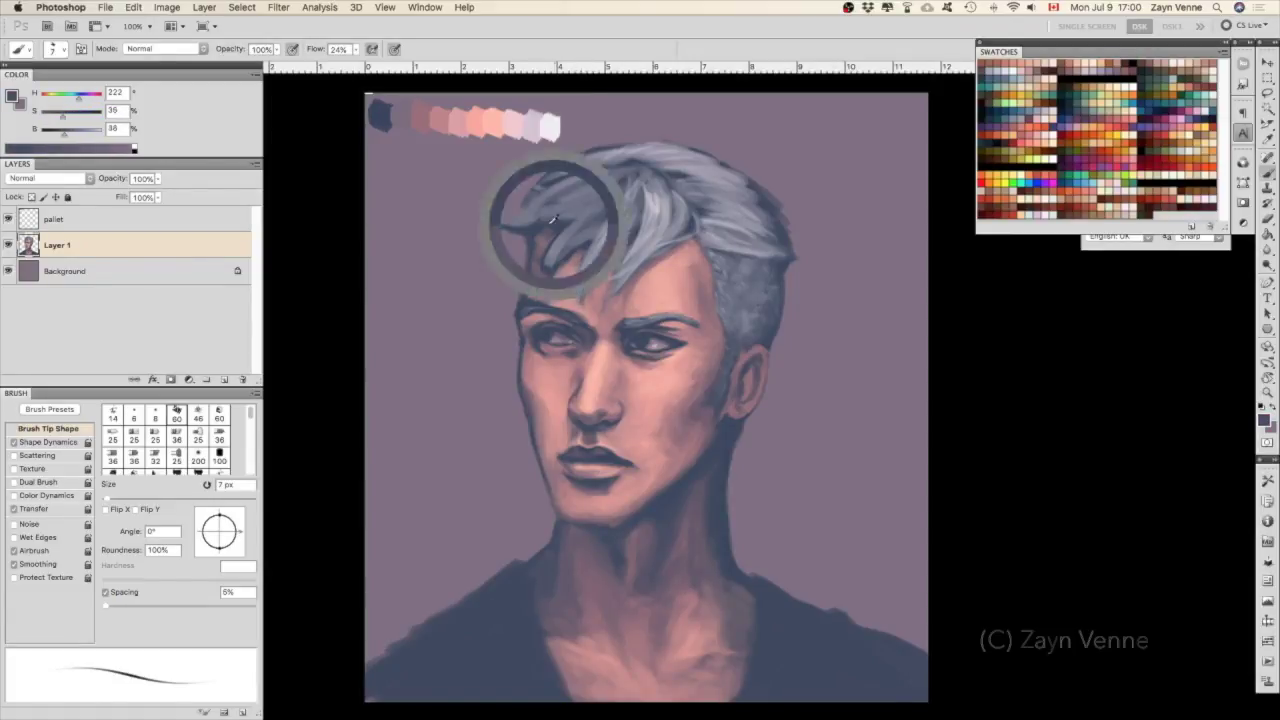
Erase the cheek and right shoulder edges with a 10 px eraser, then add Layer 2 at Normal blending.
key(e)
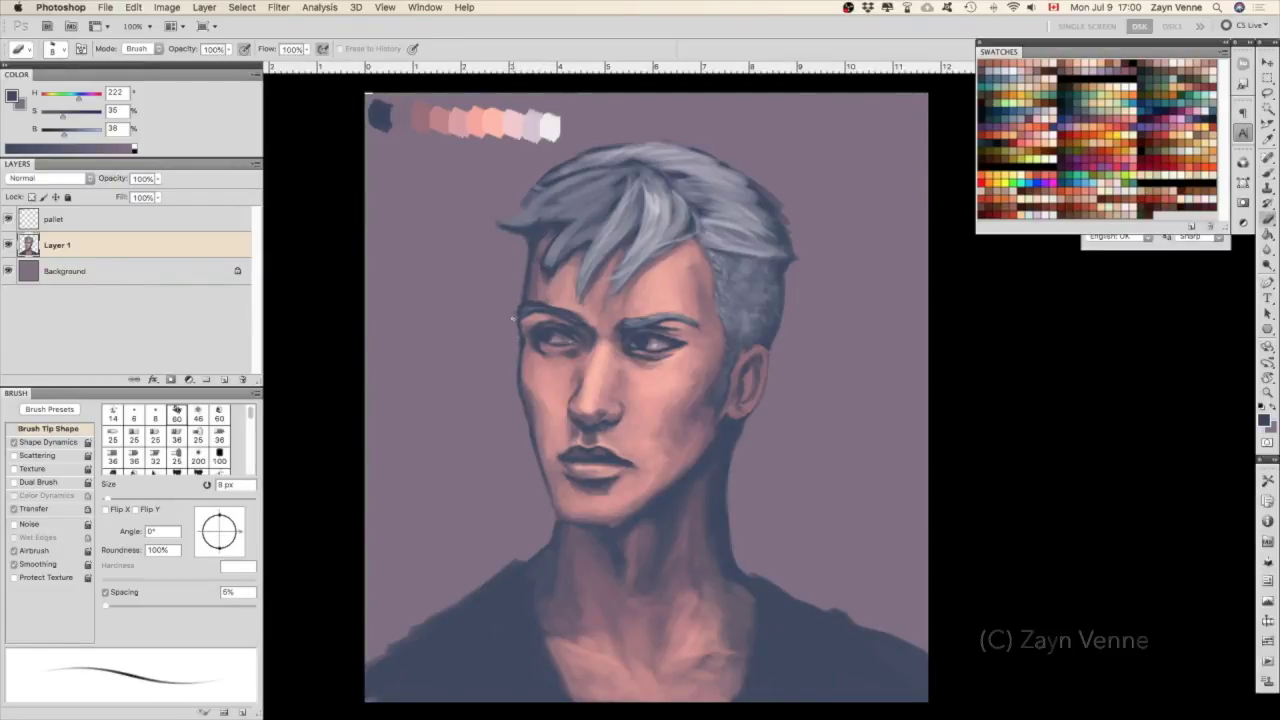
drag(516, 323, 517, 366)
key(bracketright)
key(bracketright)
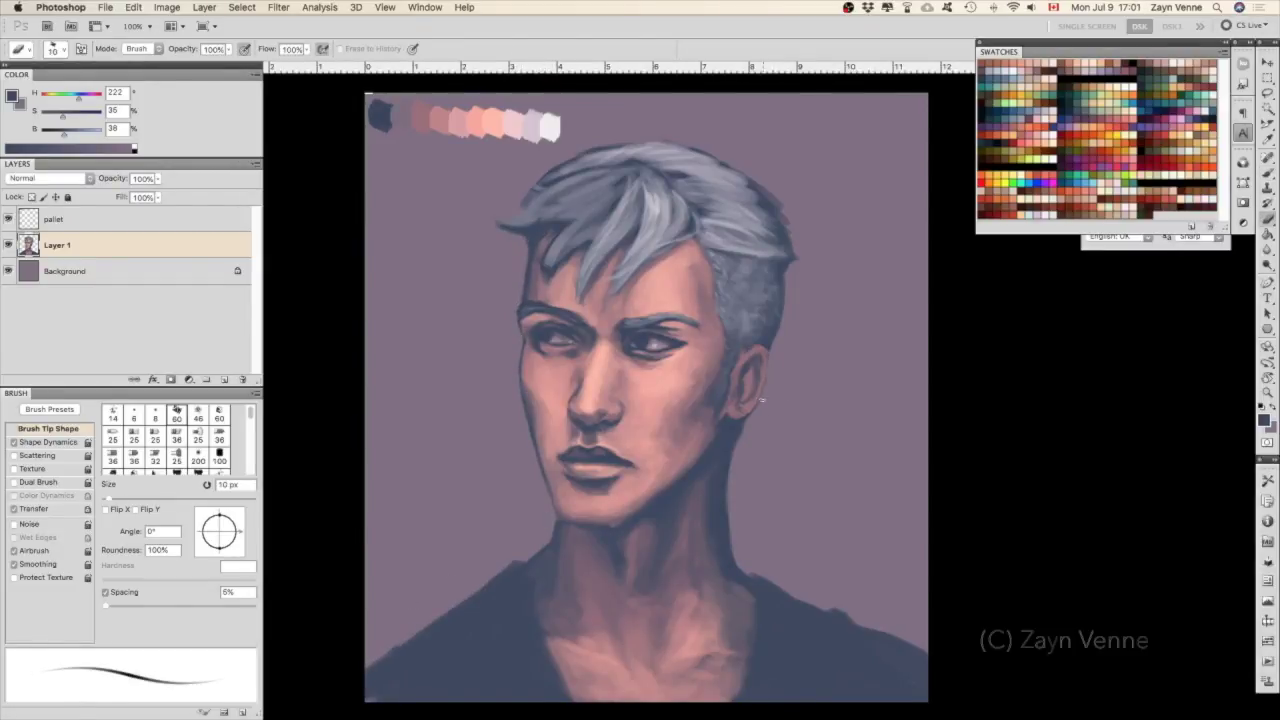
drag(768, 575, 924, 656)
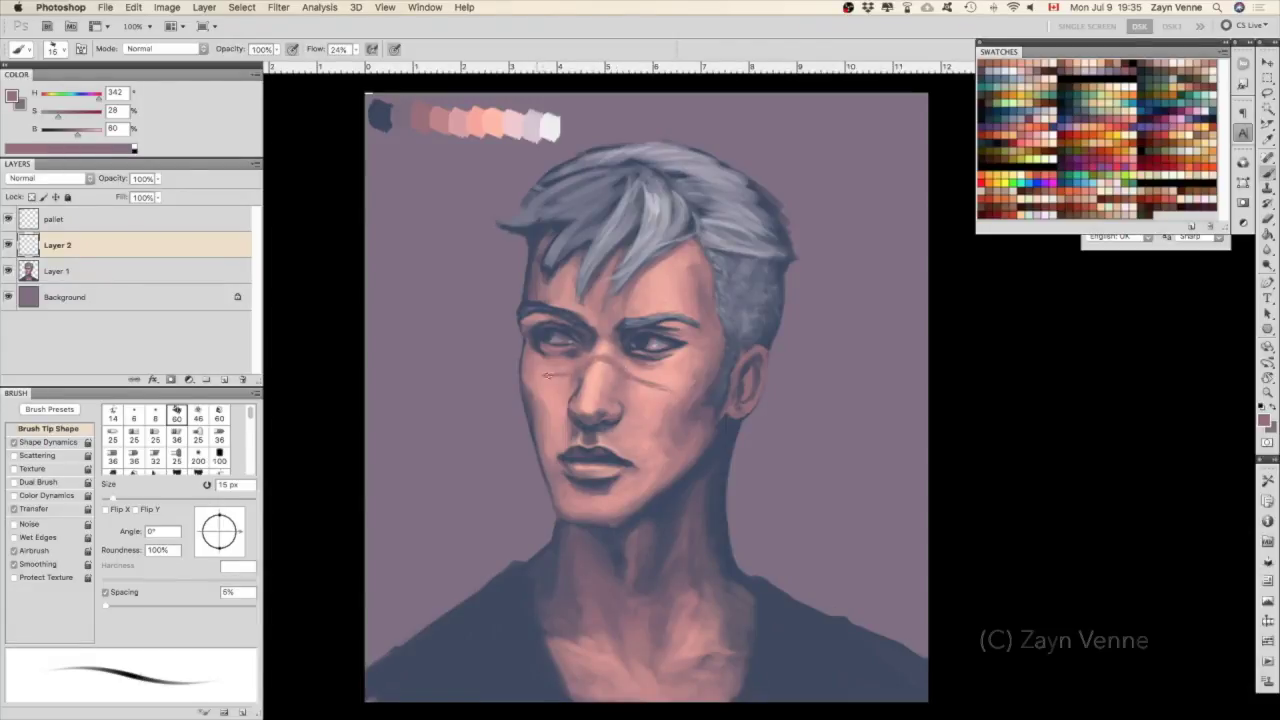
click(49, 178)
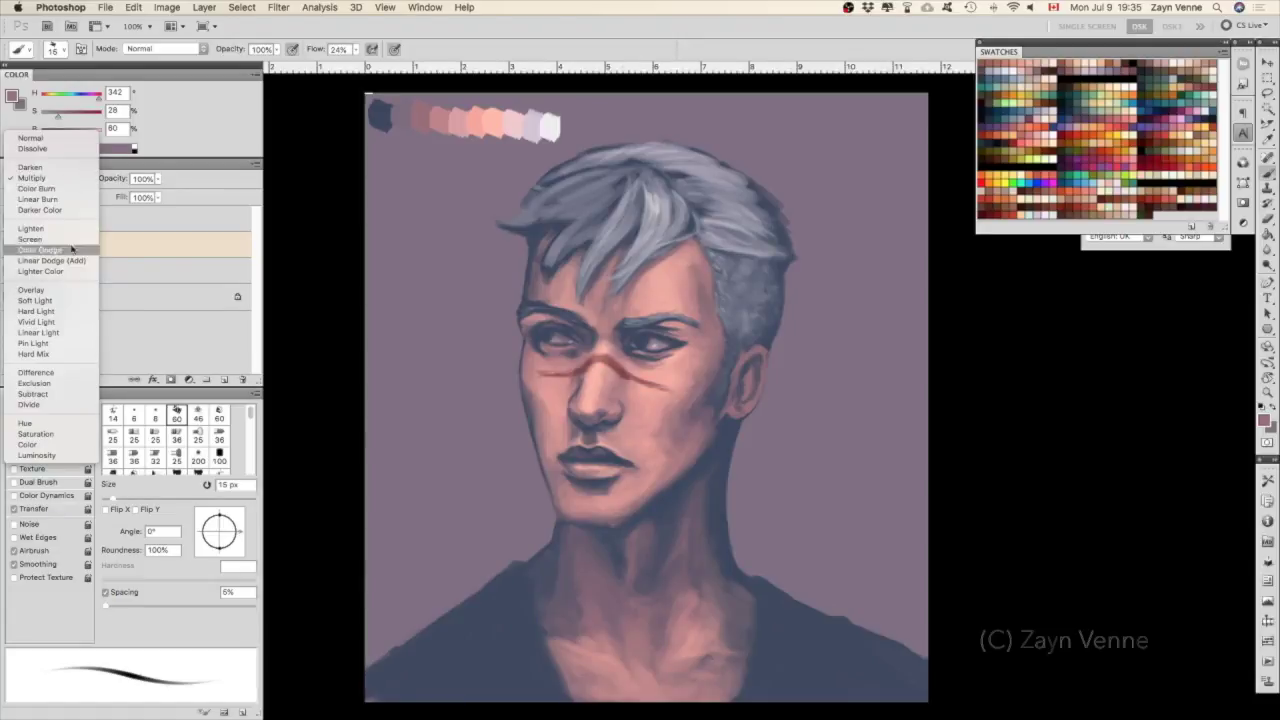
Sample skin tones and light pink and peach swatches for thin 5 px scar strokes across the nose.
alt+click(592, 358)
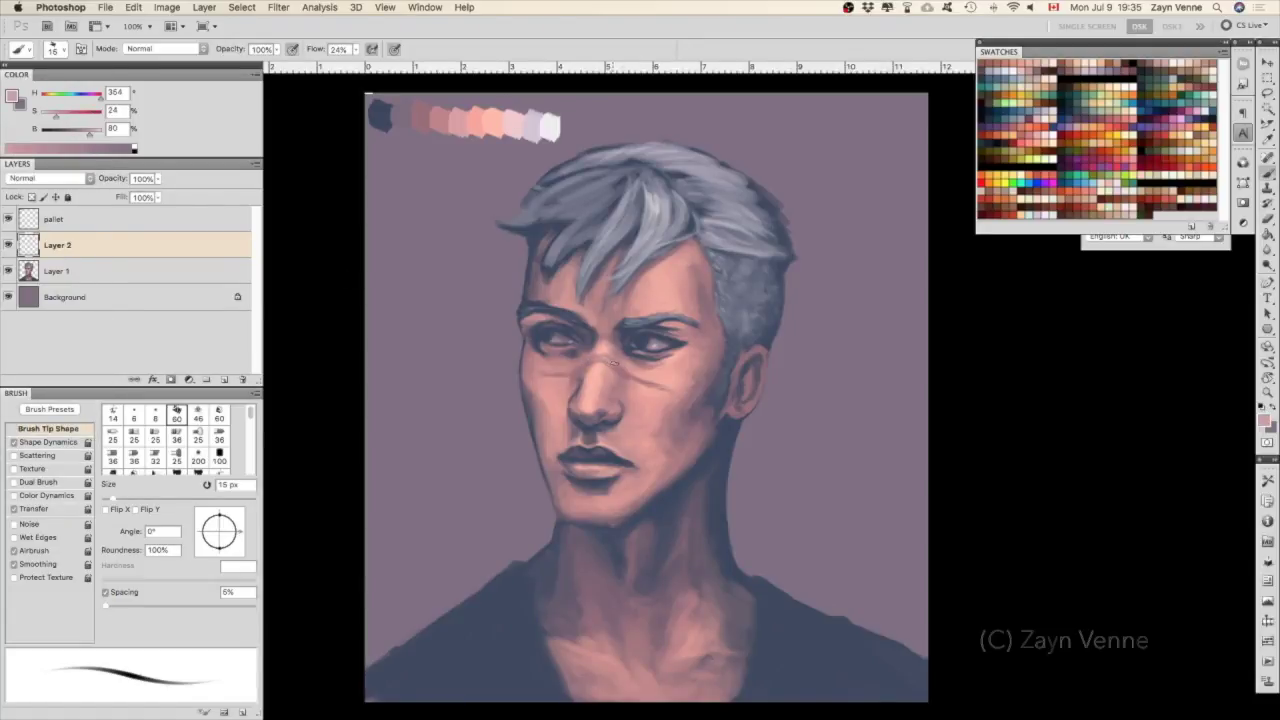
alt+click(581, 364)
alt+click(578, 367)
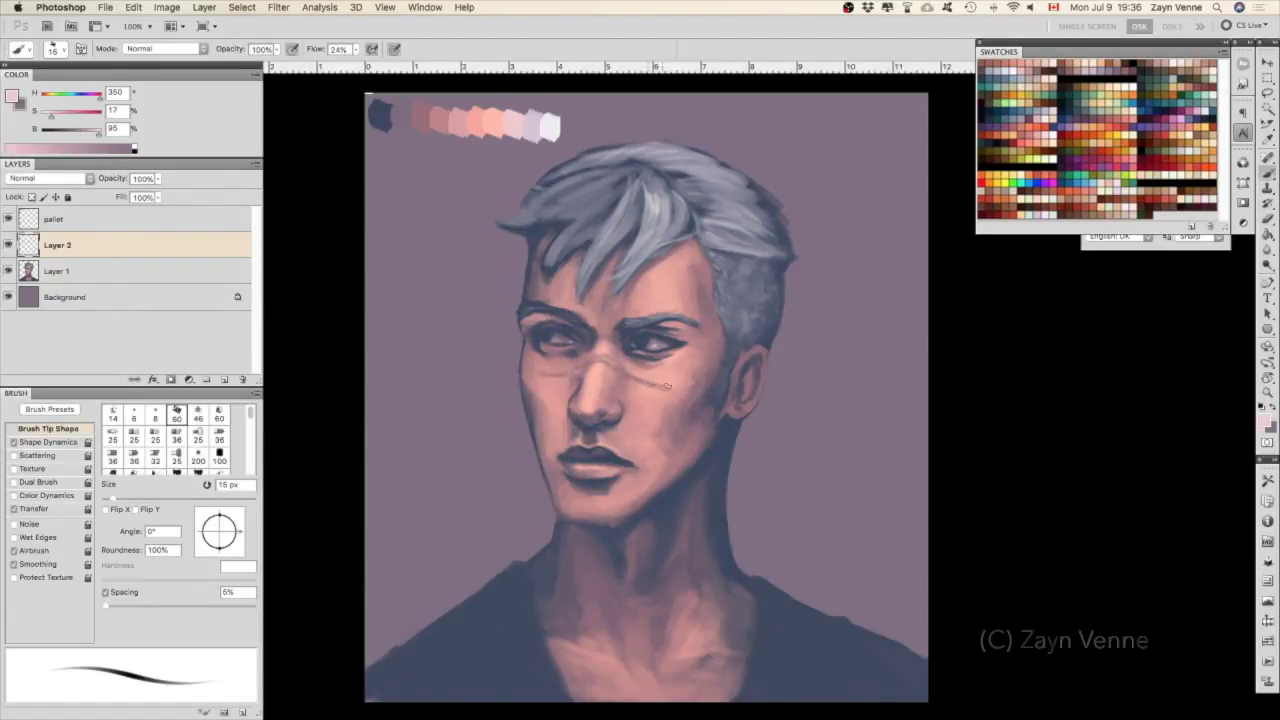
alt+click(586, 340)
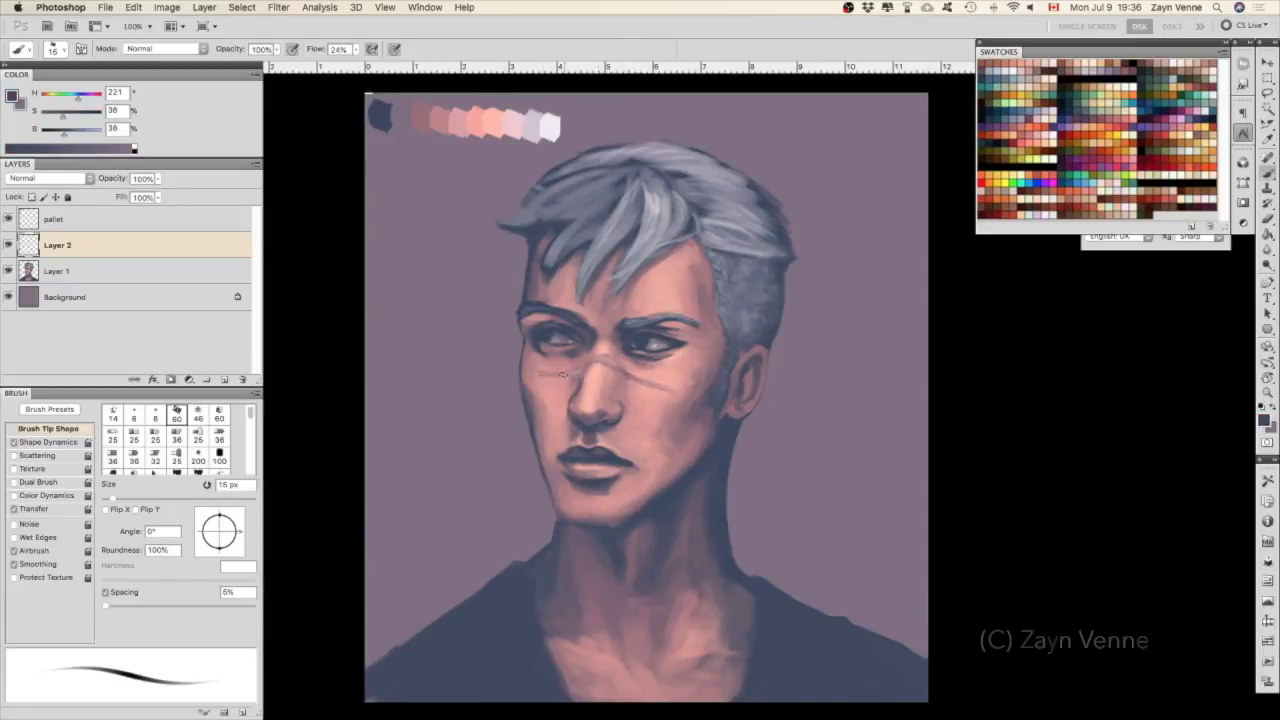
alt+click(517, 114)
key(bracketleft)
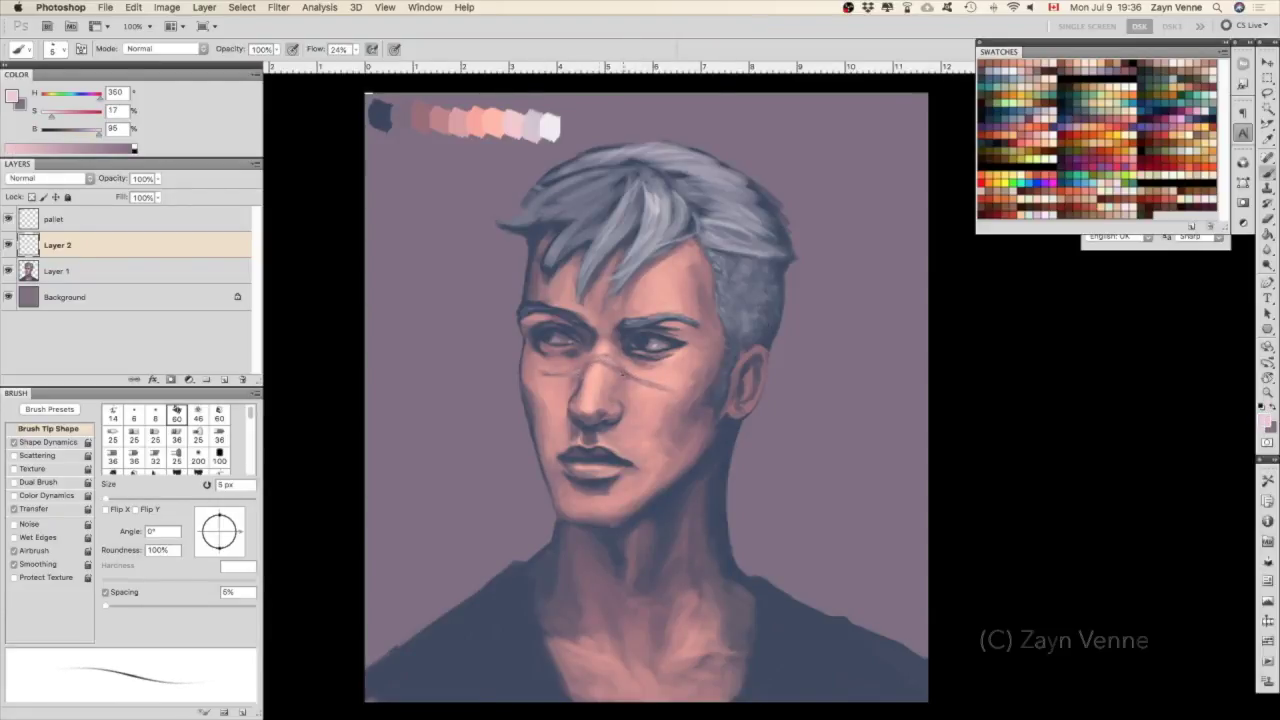
alt+click(596, 371)
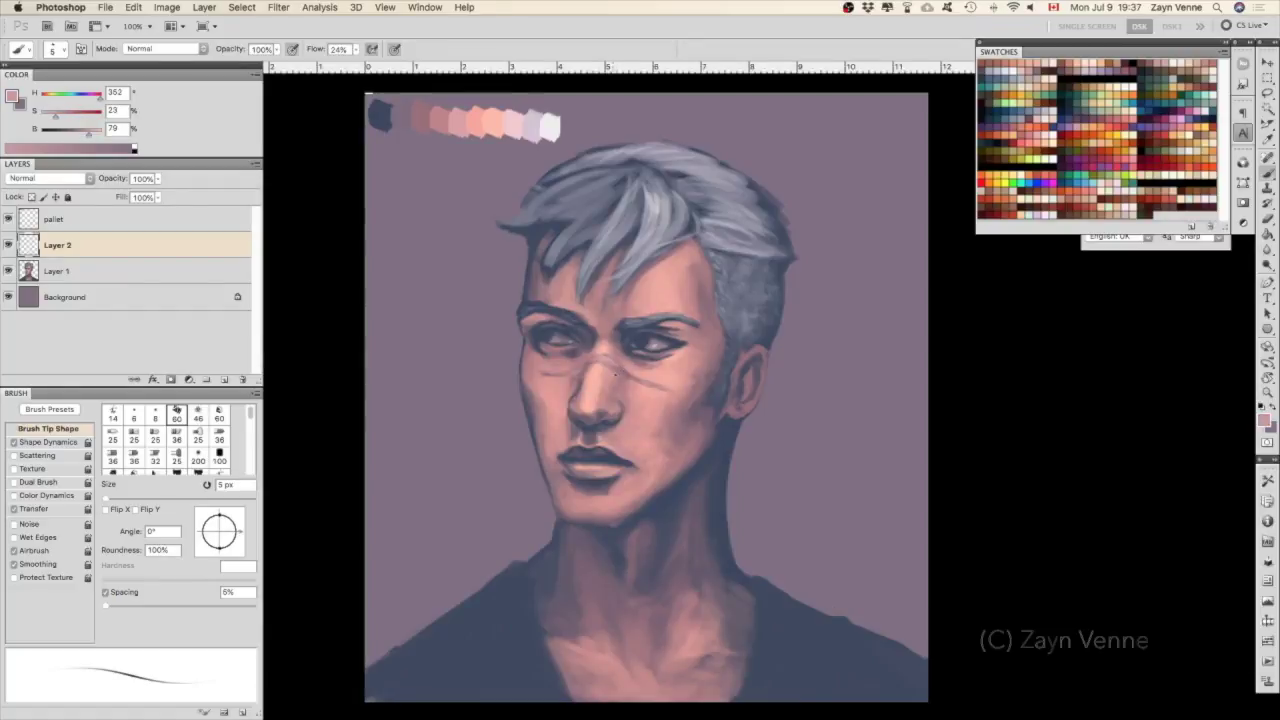
alt+click(517, 114)
alt+click(604, 357)
alt+click(495, 121)
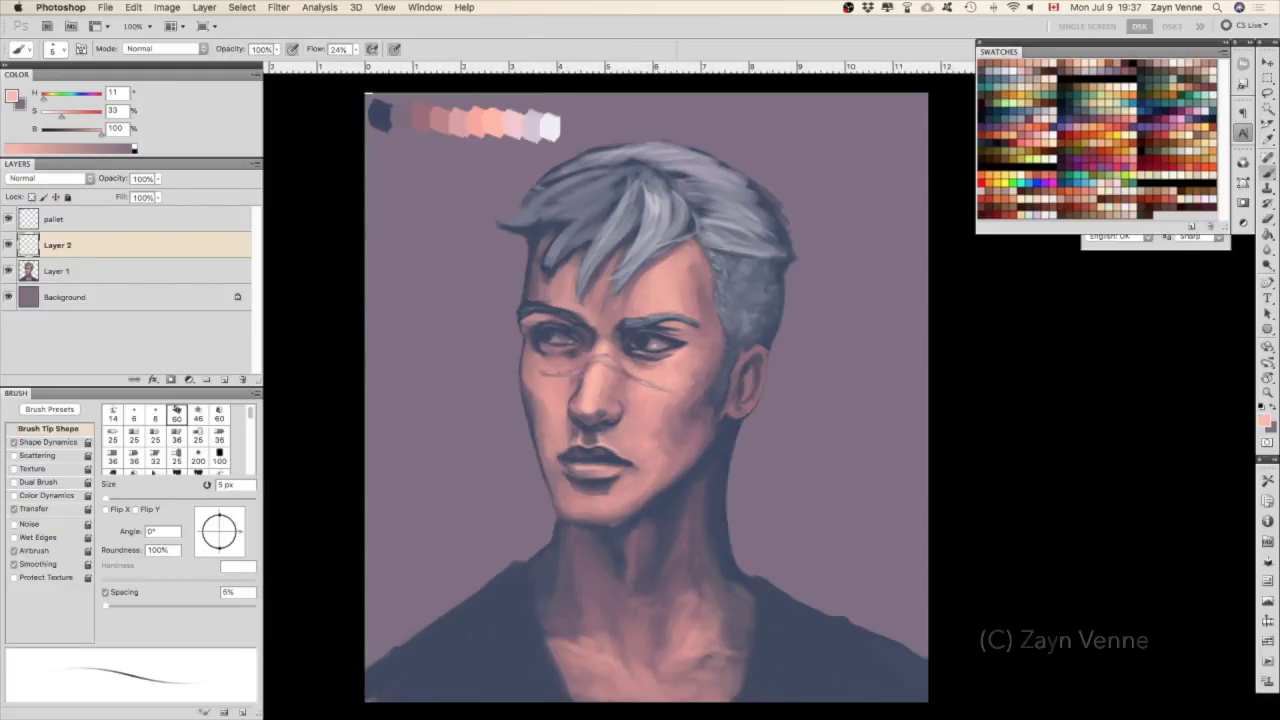
Continue the scar at 10 px with lighter pinks, hiding and showing Layer 2 to compare.
drag(565, 375, 536, 376)
key(bracketright)
alt+click(567, 385)
click(9, 245)
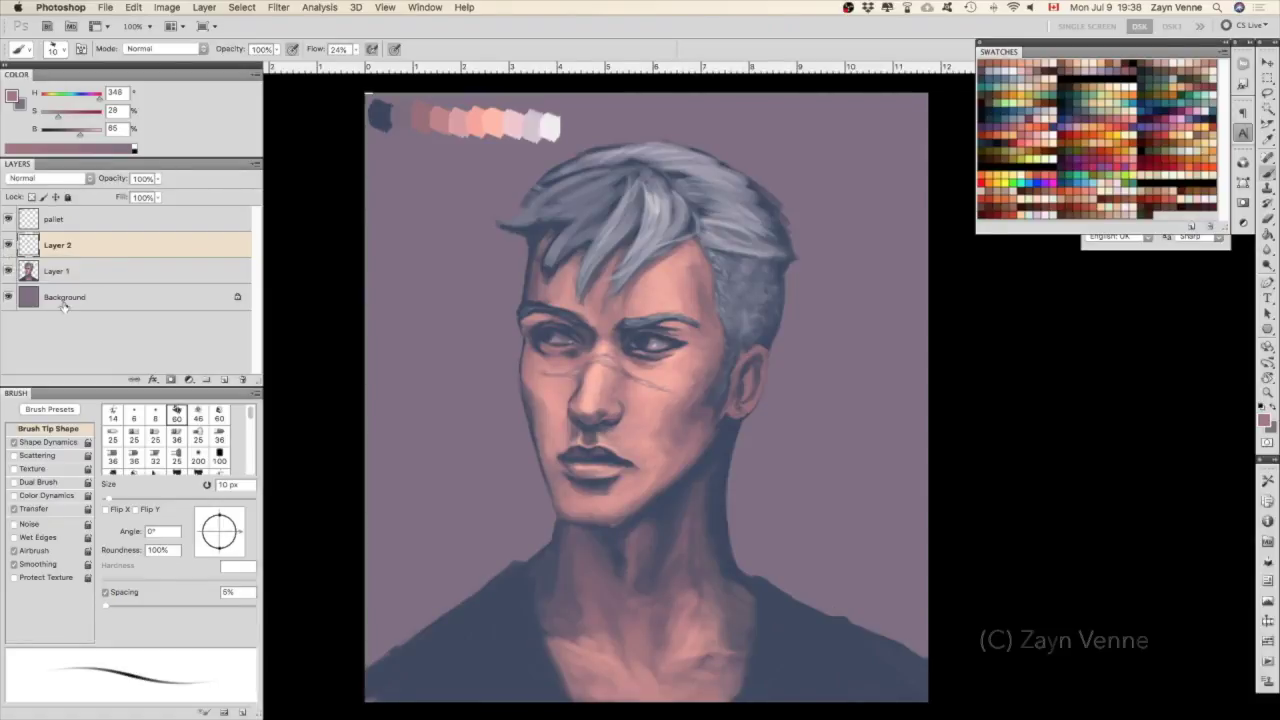
alt+click(588, 364)
alt+click(590, 362)
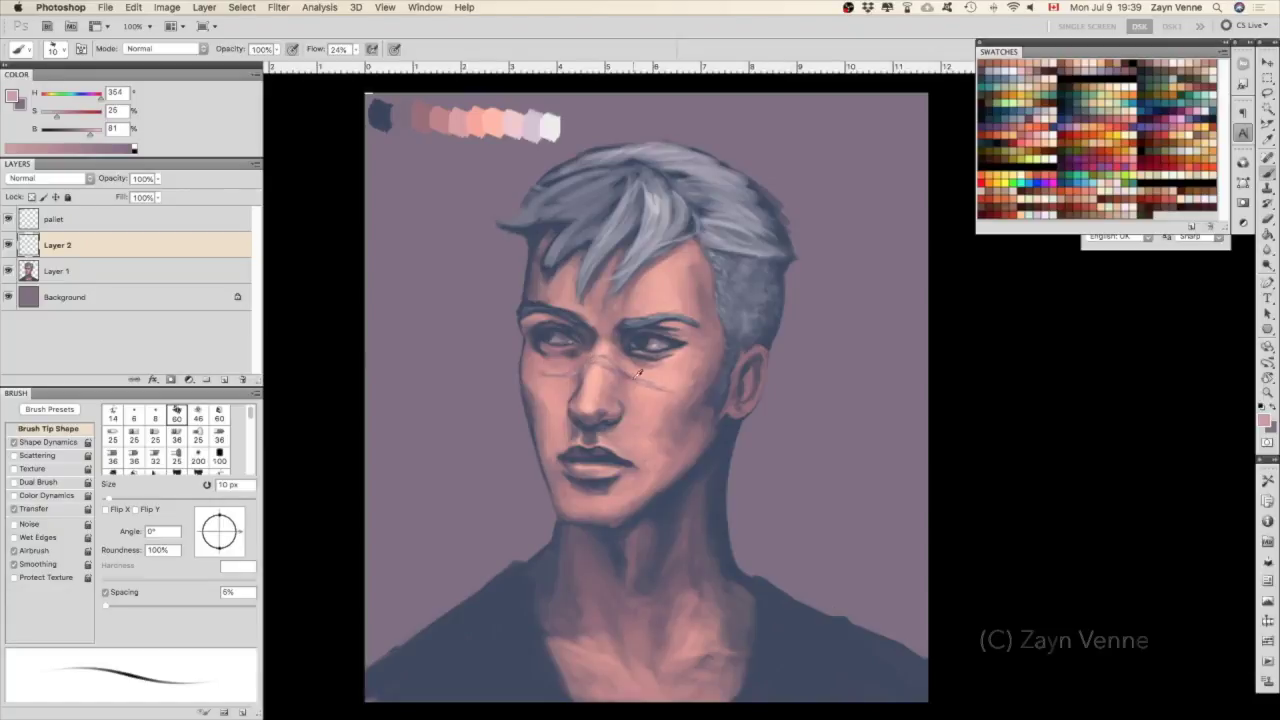
alt+click(588, 340)
Merge Layer 2 down into Layer 1 and clear the stray selection near the left eye.
key(l)
right_click(140, 244)
click(180, 503)
drag(527, 320, 530, 345)
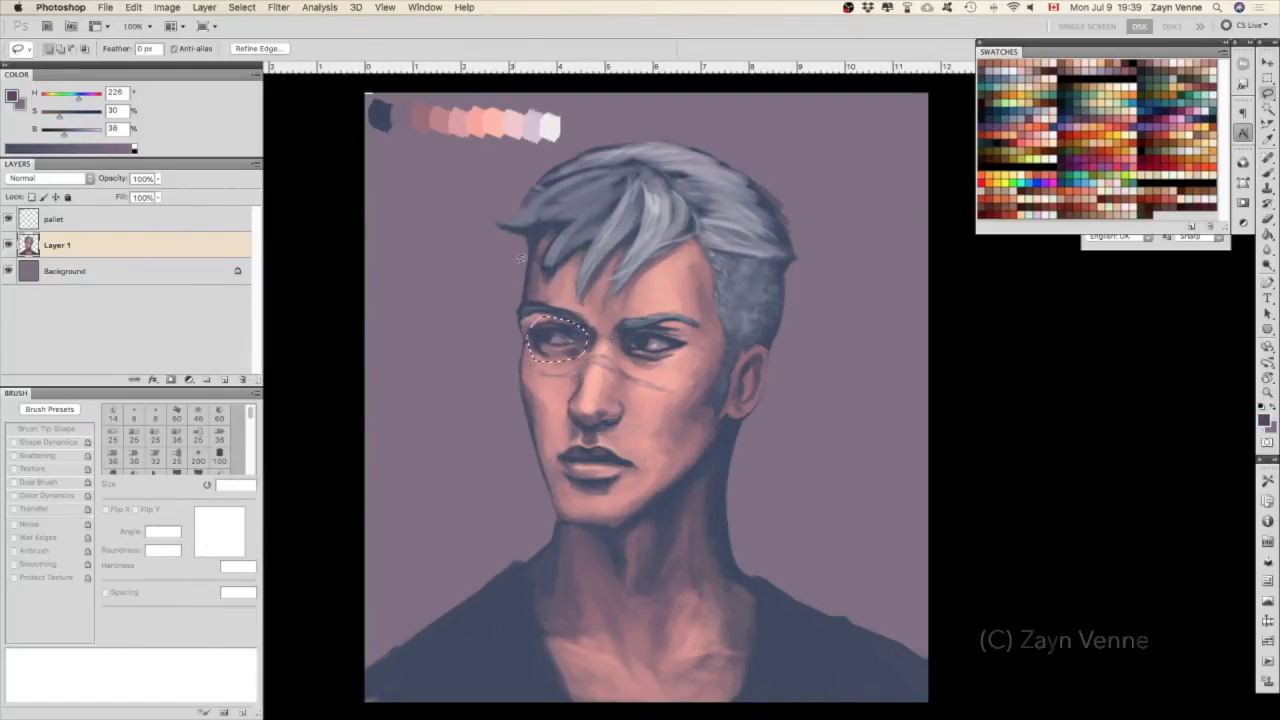
key(b)
key(ctrl+d)
Shade around the left eye at 10 px with sampled pink, dark blue-grey, shirt and brow tones.
alt+click(534, 328)
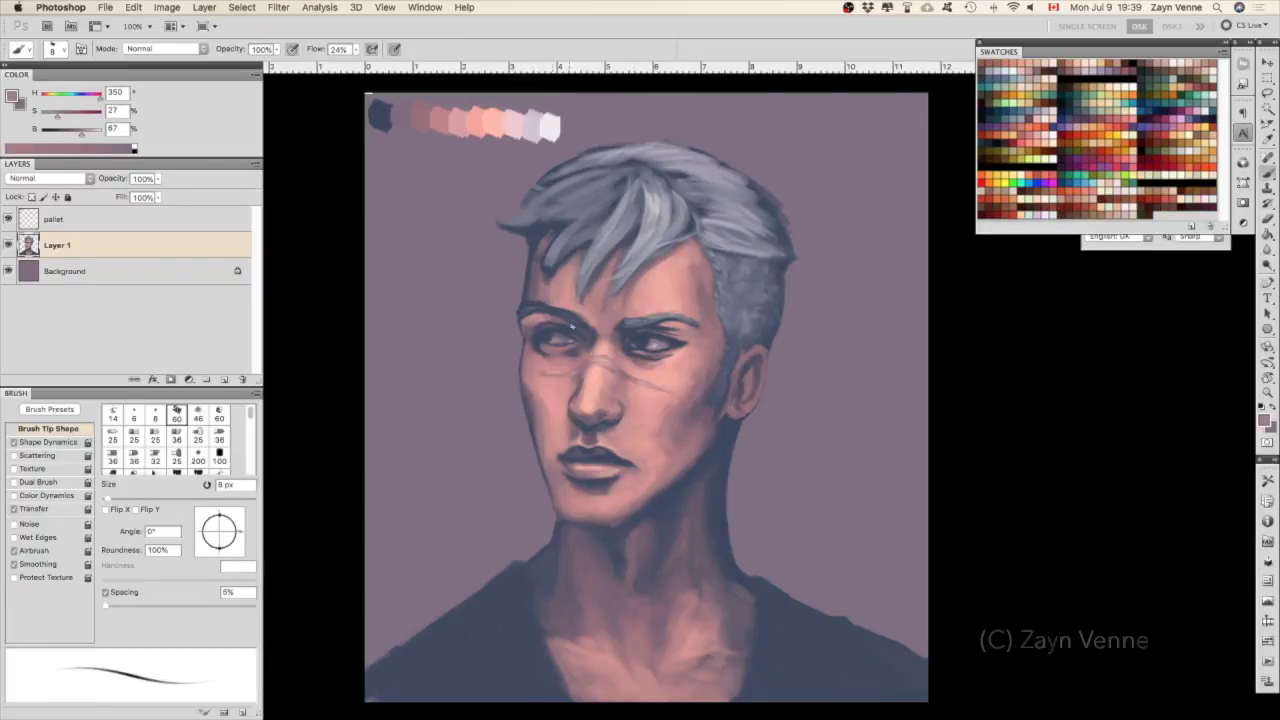
alt+click(640, 338)
key(bracketright)
key(bracketright)
key(bracketright)
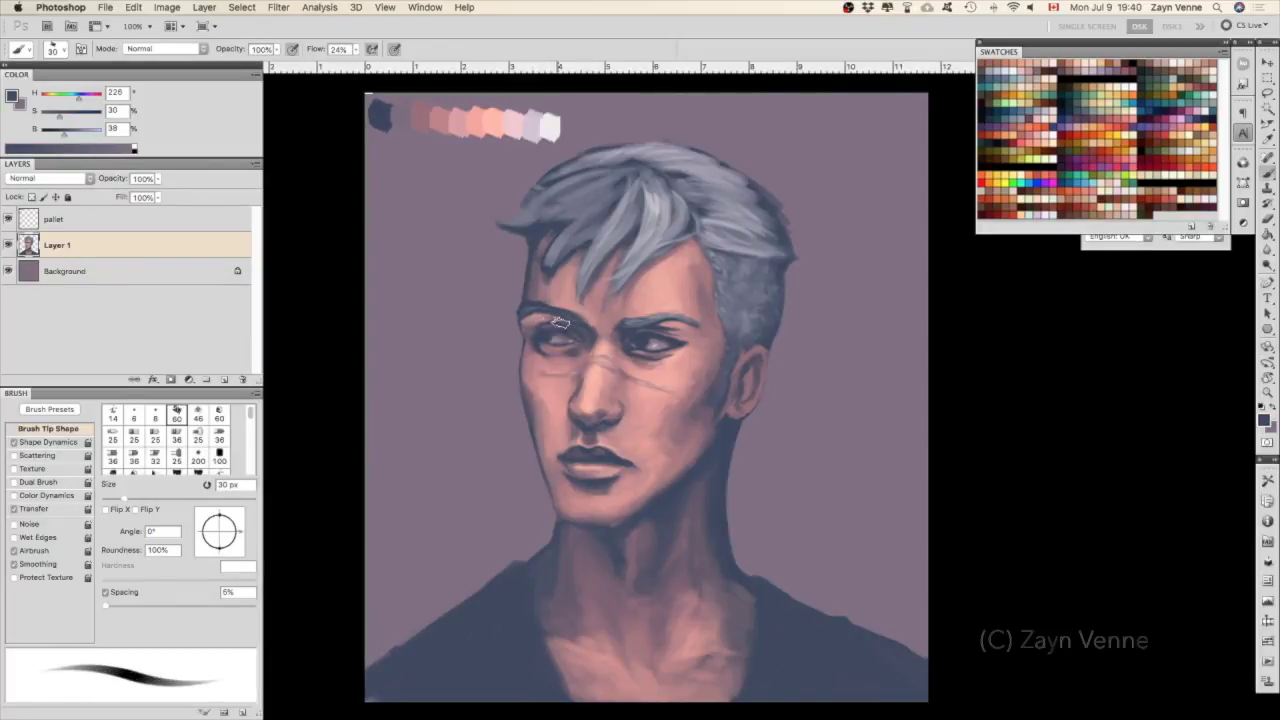
key(bracketleft)
key(bracketleft)
alt+click(811, 653)
alt+click(535, 300)
Rotate the canvas view to paint the eye with skin pinks and blue-grey, then reset it upright.
key(r)
drag(536, 301, 646, 571)
key(b)
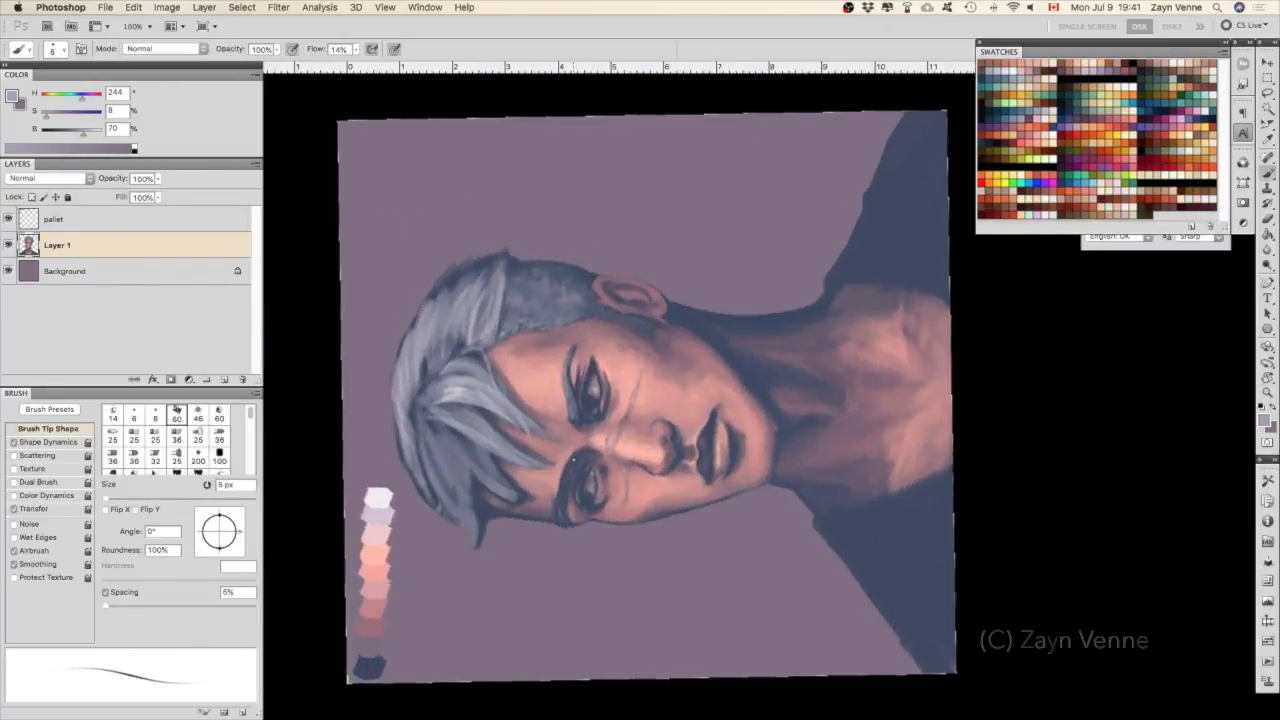
alt+click(374, 506)
alt+click(557, 462)
alt+click(548, 505)
alt+click(550, 508)
key(r)
drag(560, 515, 645, 372)
key(Escape)
key(b)
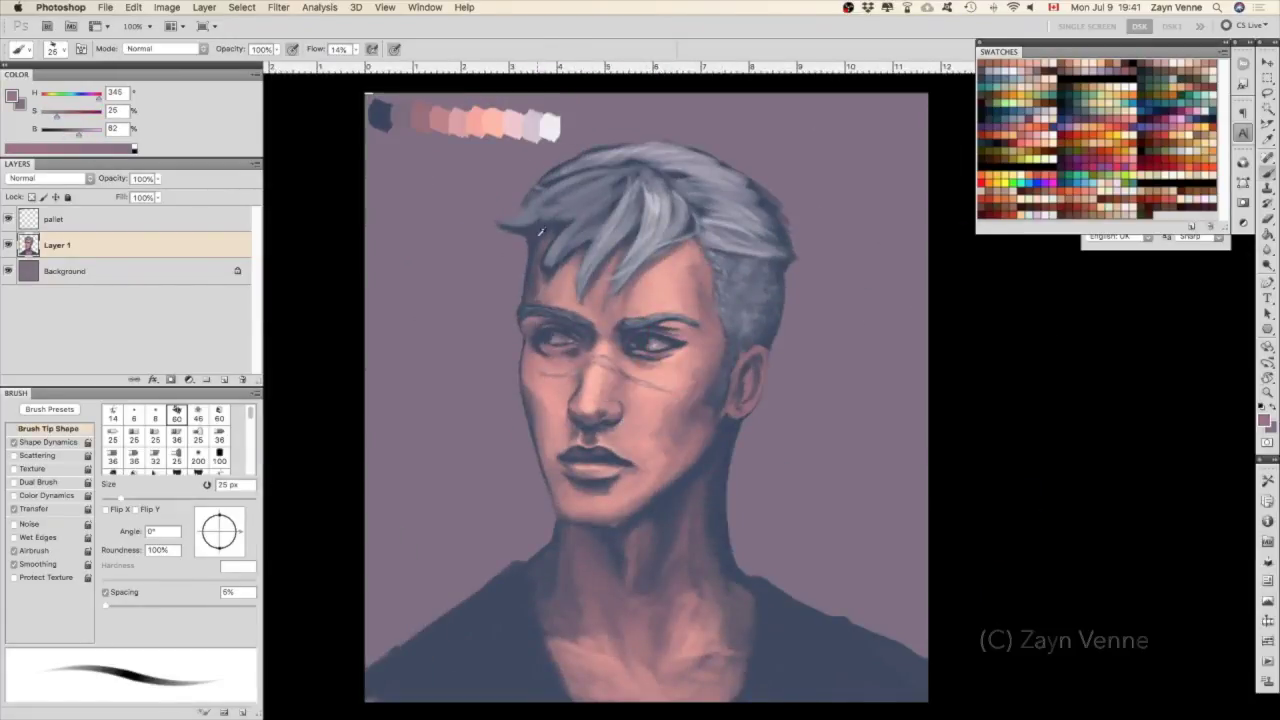
Paint soft light pink and mauve strokes beside the eye at 7–26 px, then select the face rectangle.
alt+click(527, 350)
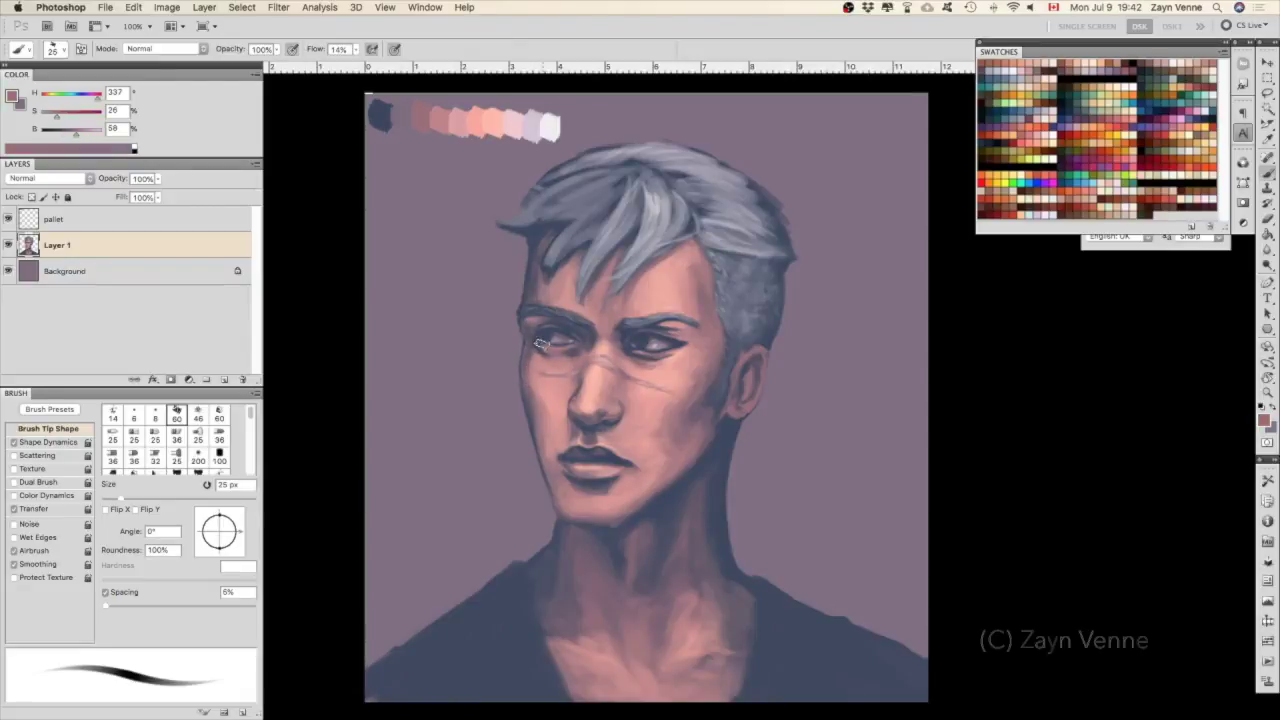
key(bracketleft)
key(bracketleft)
key(bracketleft)
alt+click(545, 344)
key(bracketright)
key(bracketright)
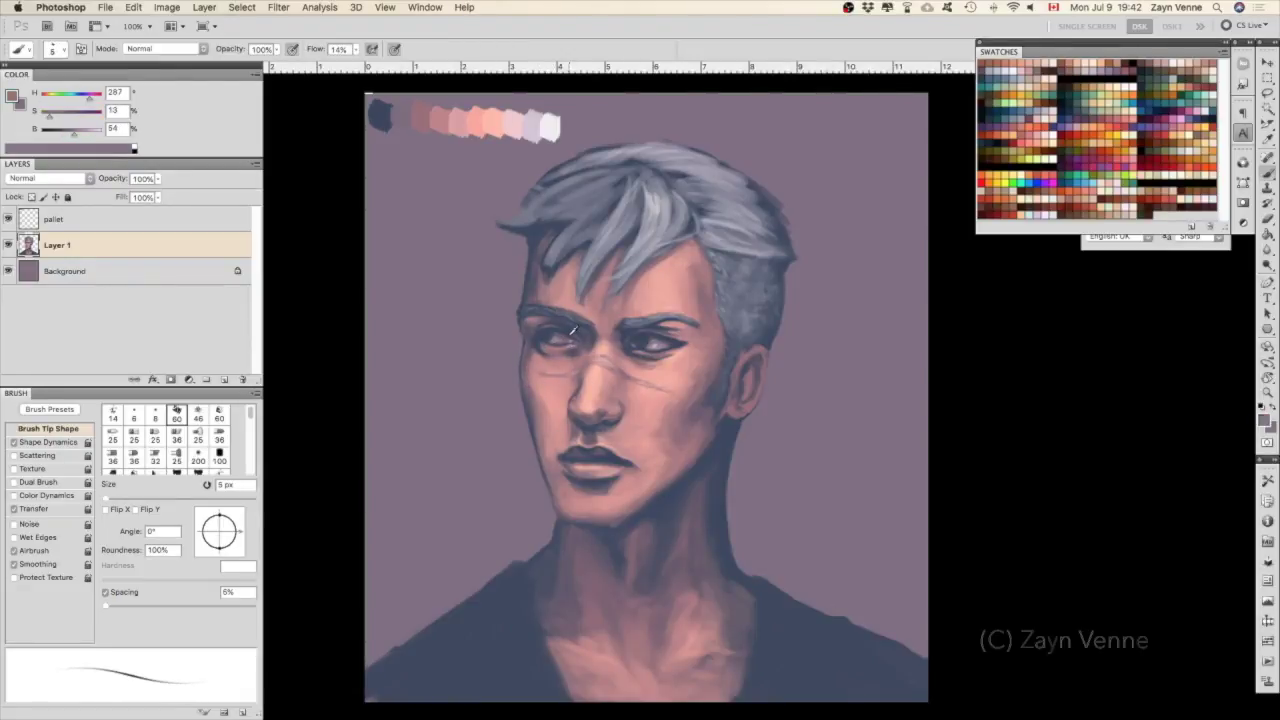
alt+click(532, 328)
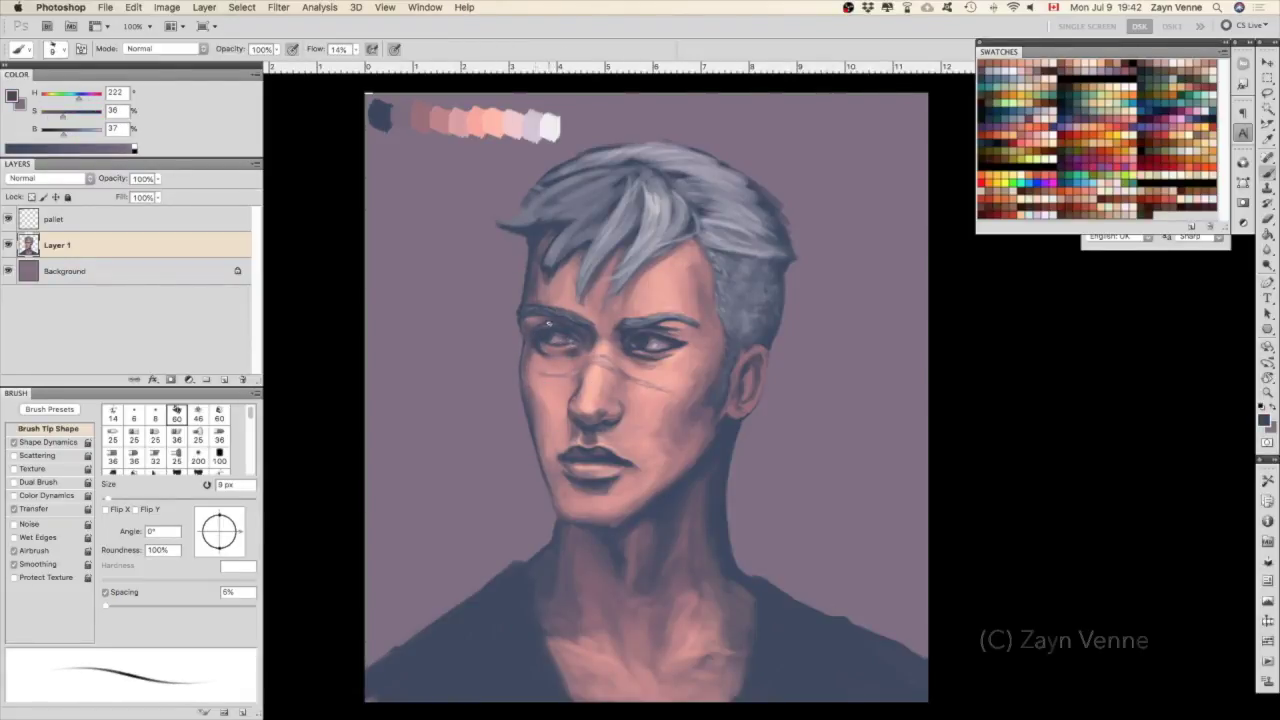
alt+click(535, 328)
alt+click(553, 345)
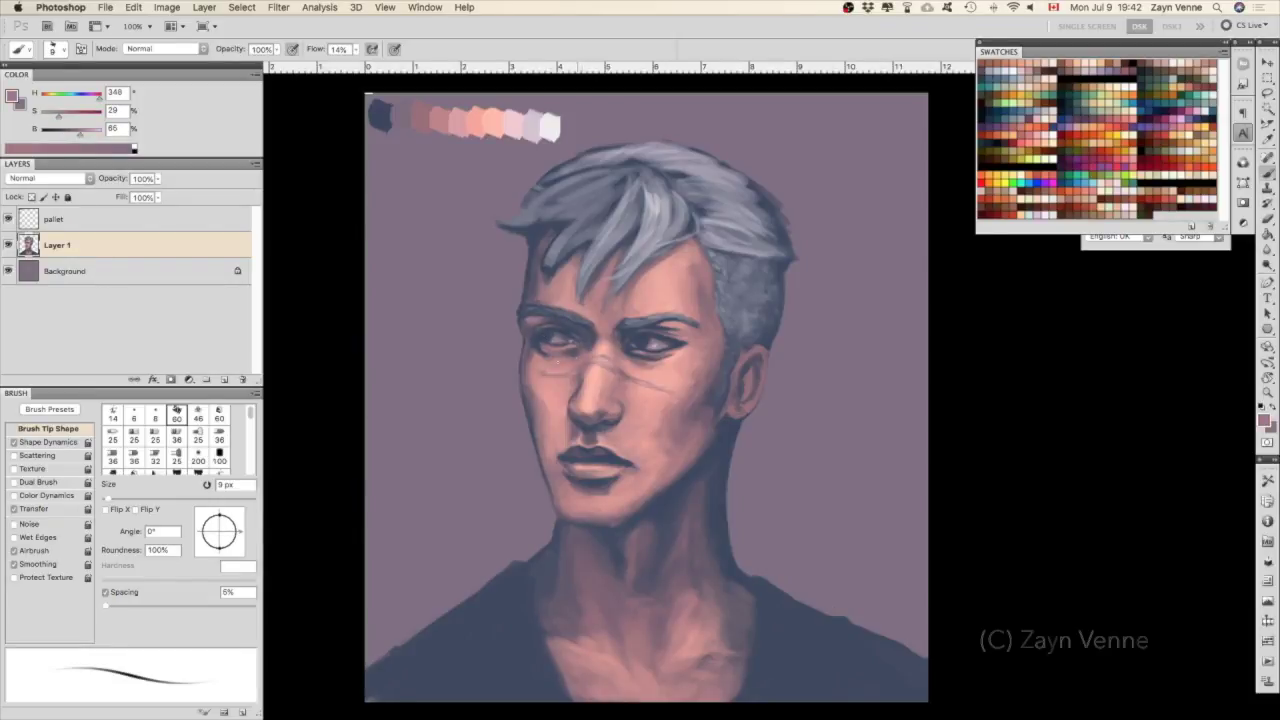
key(bracketright)
key(bracketright)
key(bracketright)
drag(570, 352, 560, 350)
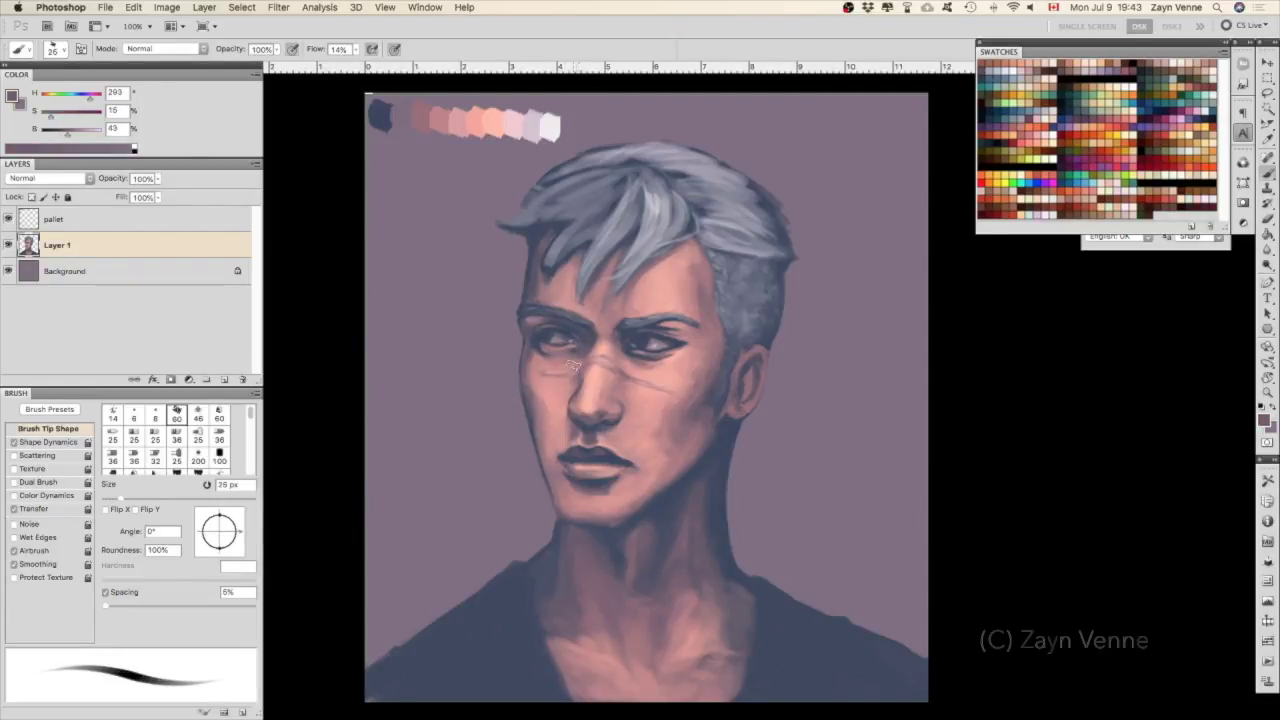
alt+click(490, 122)
key(bracketleft)
key(m)
drag(435, 197, 928, 630)
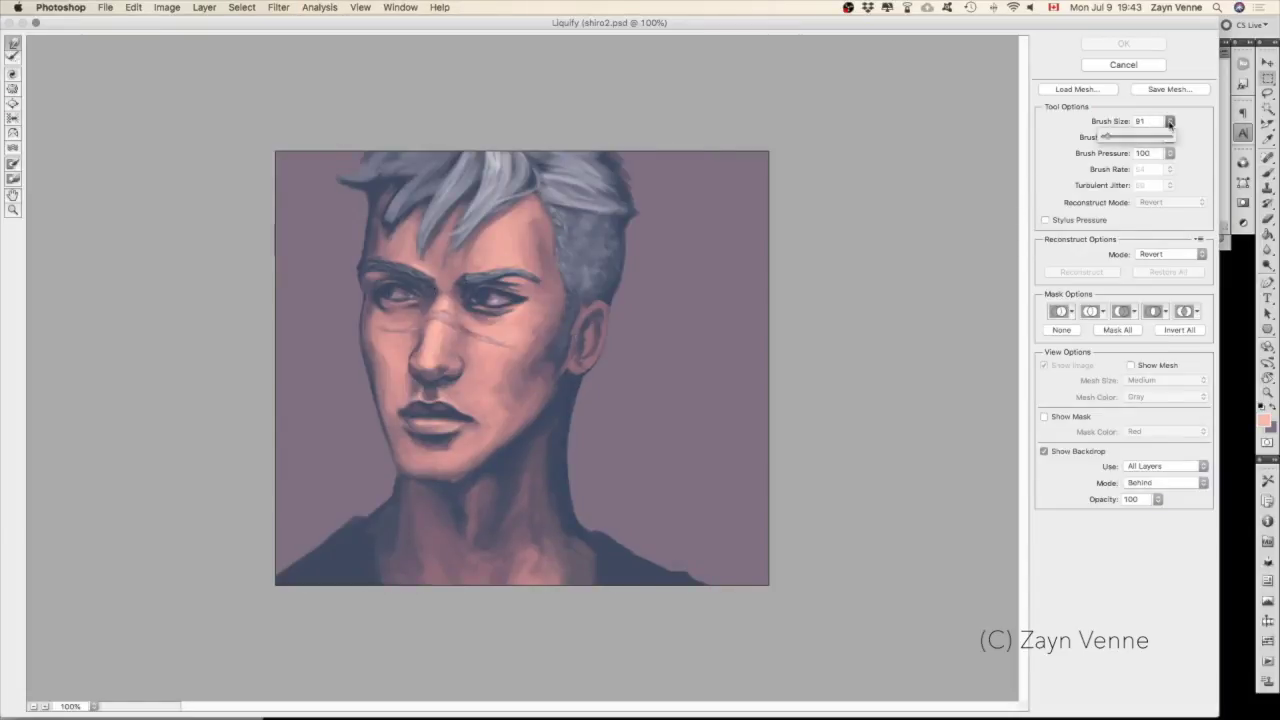
Open and cancel Liquify, then add a new Layer 2 above Layer 1.
key(Return)
key(l)
click(574, 288)
key(ctrl+shift+alt+n)
key(v)
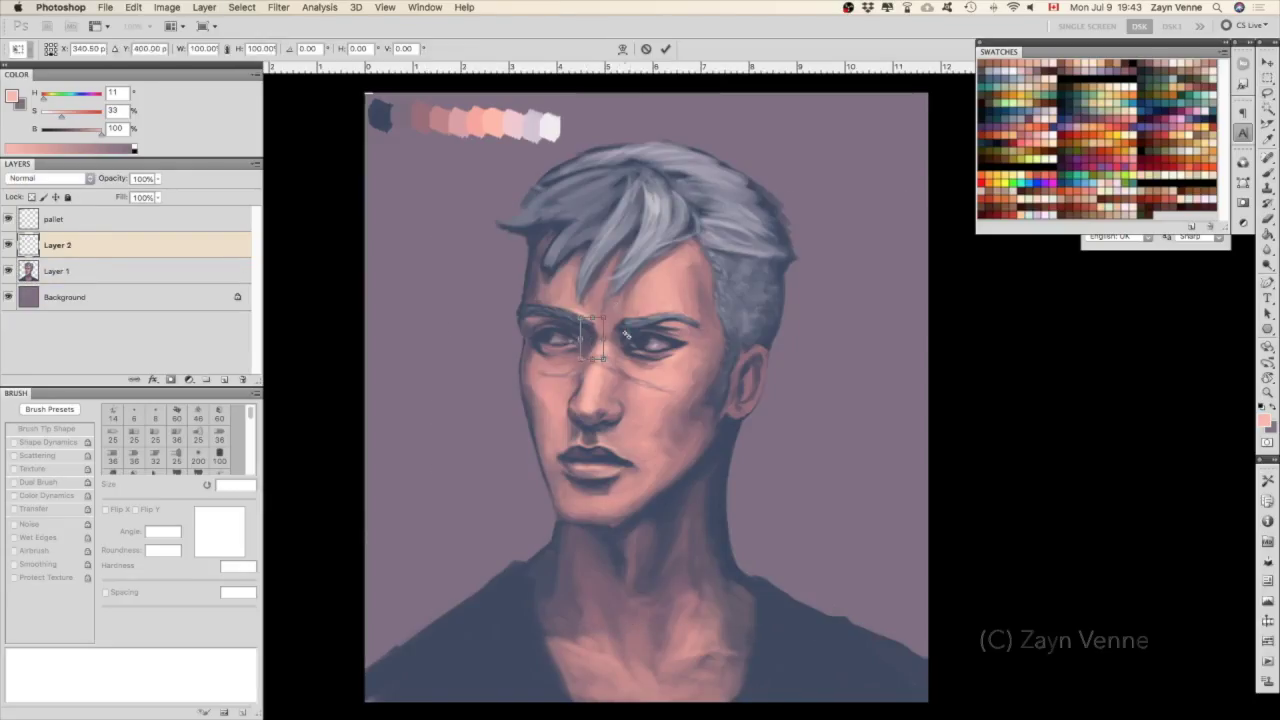
Try a warp transform on the eye, cancel it, and merge Layer 2 down into Layer 1.
key(ctrl+t)
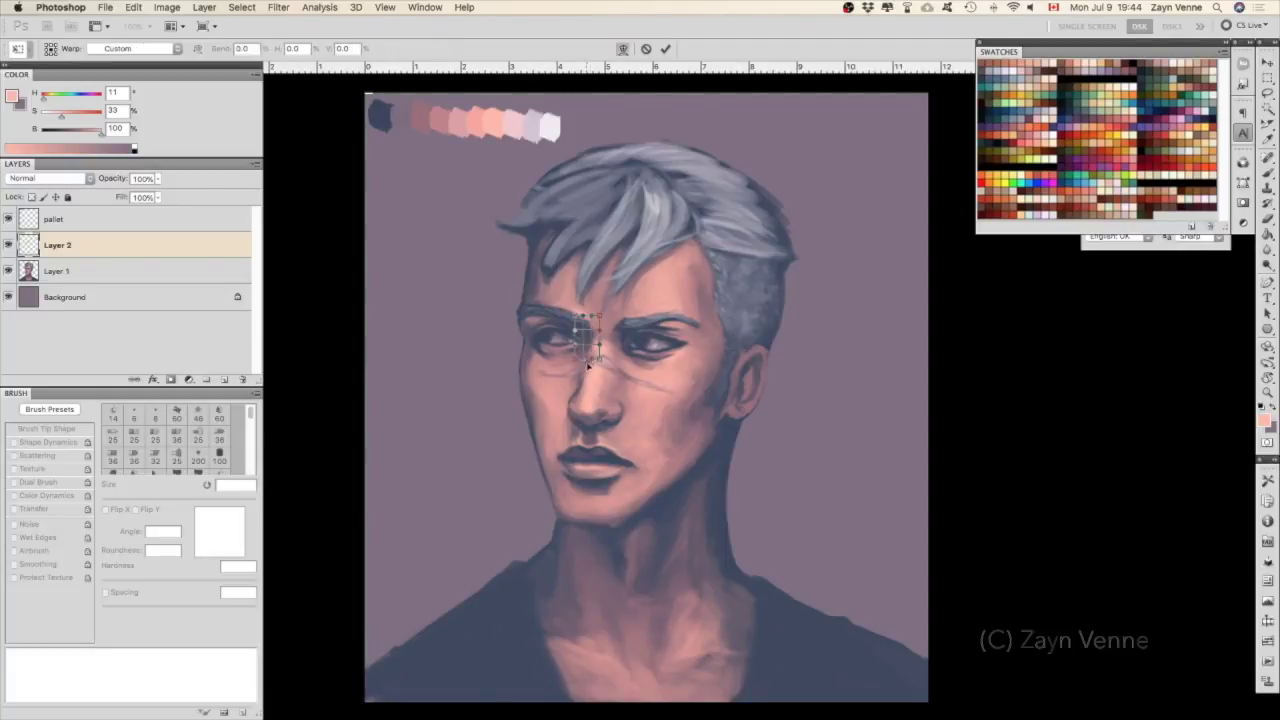
key(Return)
key(b)
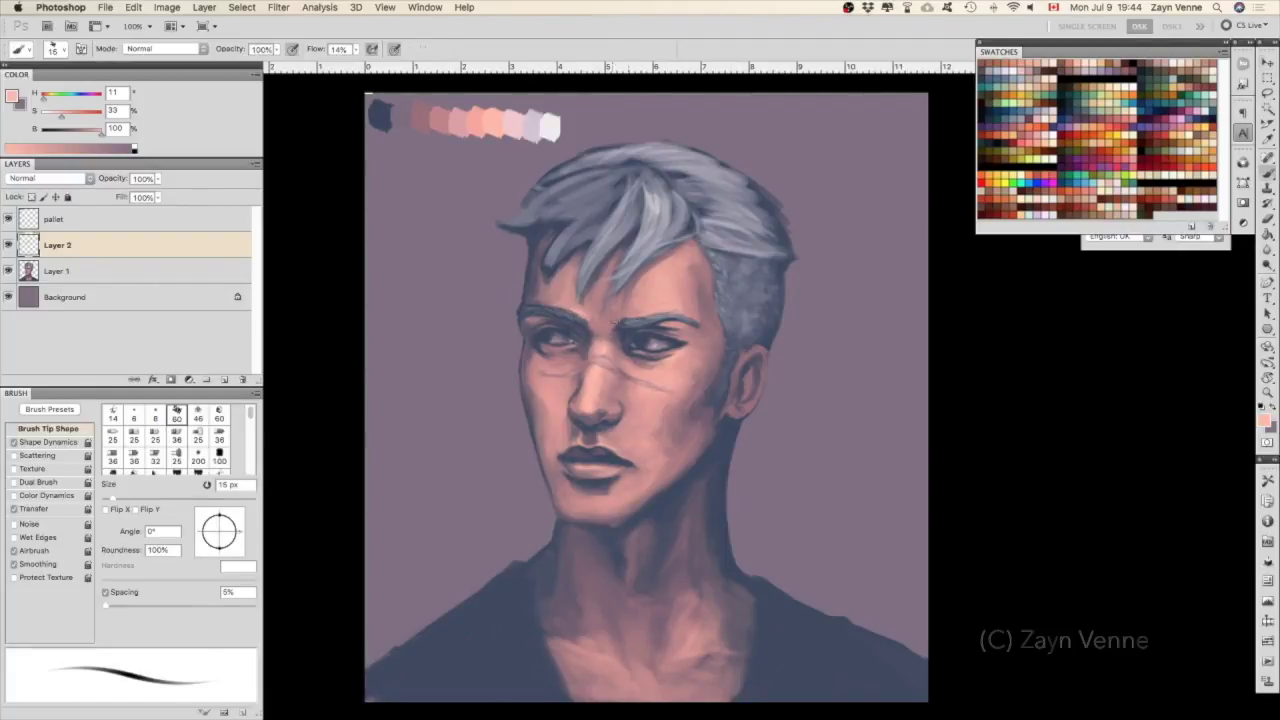
key(ctrl+e)
alt+click(572, 332)
Repaint the face with sampled muted mauve and dark blue-grey at 8–30 px brush sizes.
key(bracketleft)
key(bracketleft)
alt+click(576, 341)
alt+click(578, 342)
key(bracketright)
key(bracketright)
key(bracketright)
key(bracketleft)
alt+click(628, 326)
key(bracketright)
key(bracketright)
alt+click(567, 323)
Work sampled dark blue, skin pink and purple-grey into the brow area at 10–35 px.
key(bracketleft)
key(bracketleft)
key(bracketleft)
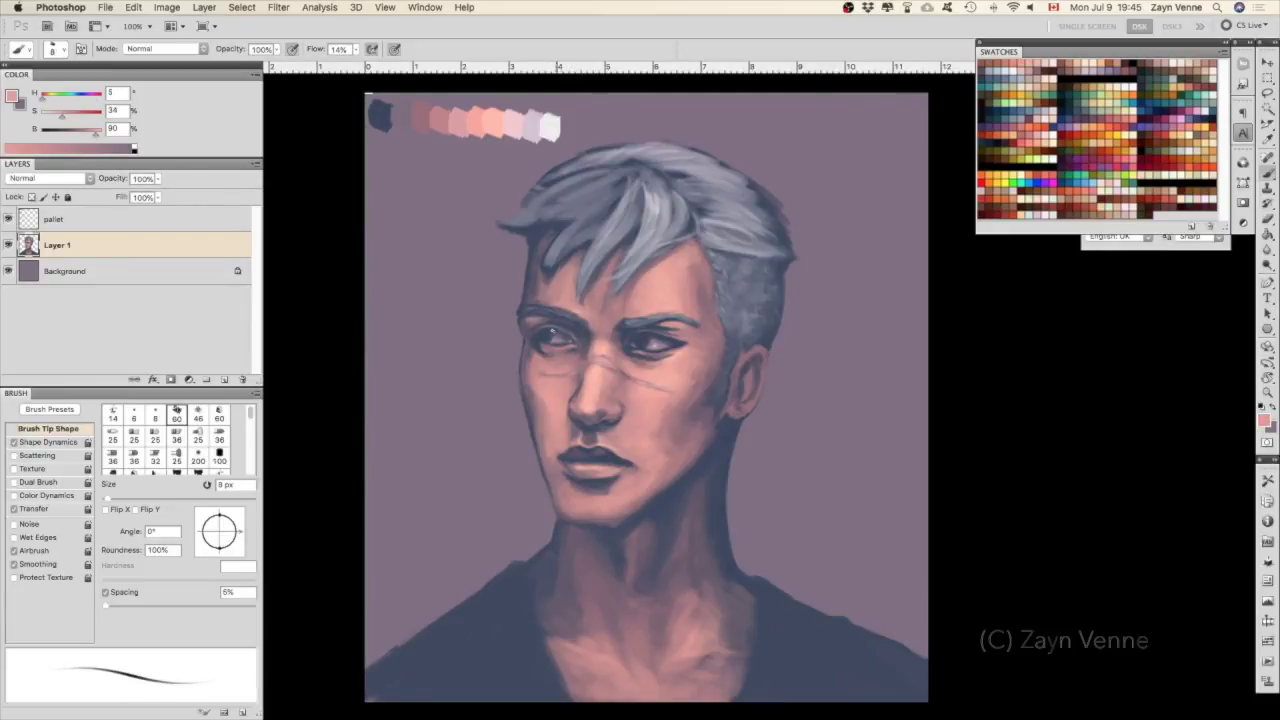
alt+click(557, 327)
key(bracketright)
key(bracketright)
key(bracketright)
key(bracketright)
key(bracketright)
key(bracketright)
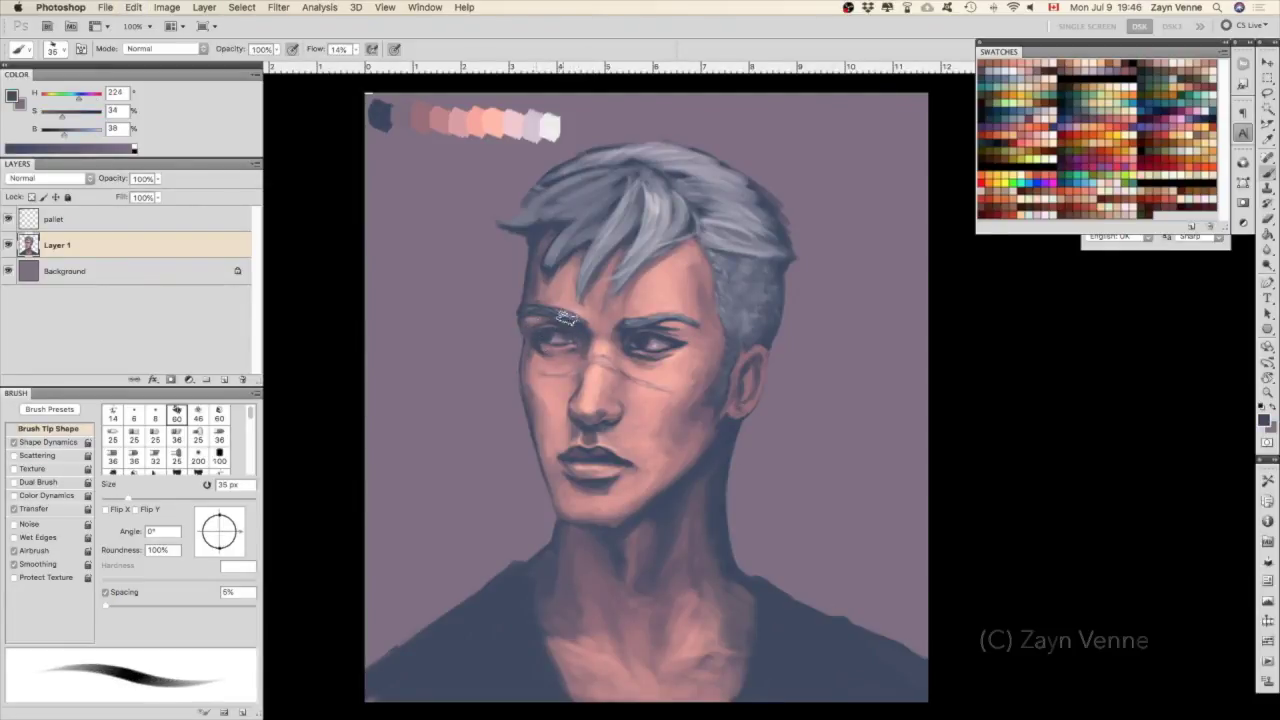
alt+click(572, 336)
key(bracketleft)
key(bracketleft)
key(bracketleft)
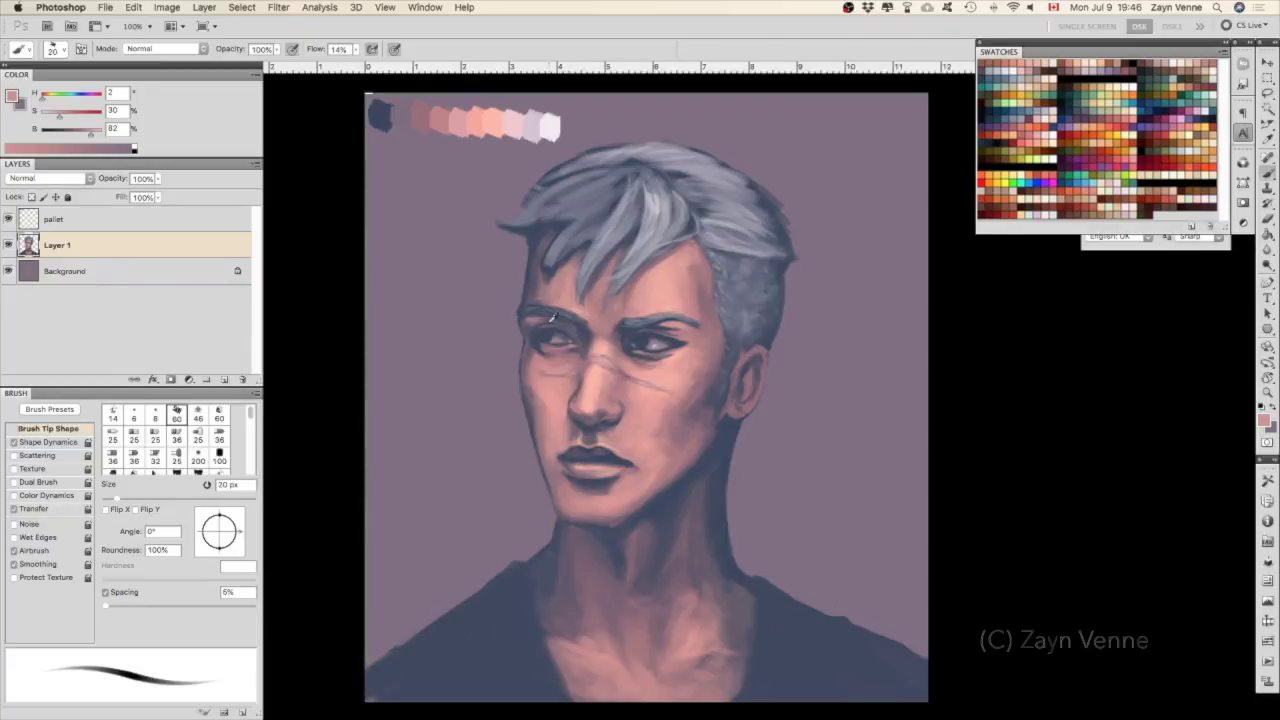
alt+click(562, 324)
key(bracketright)
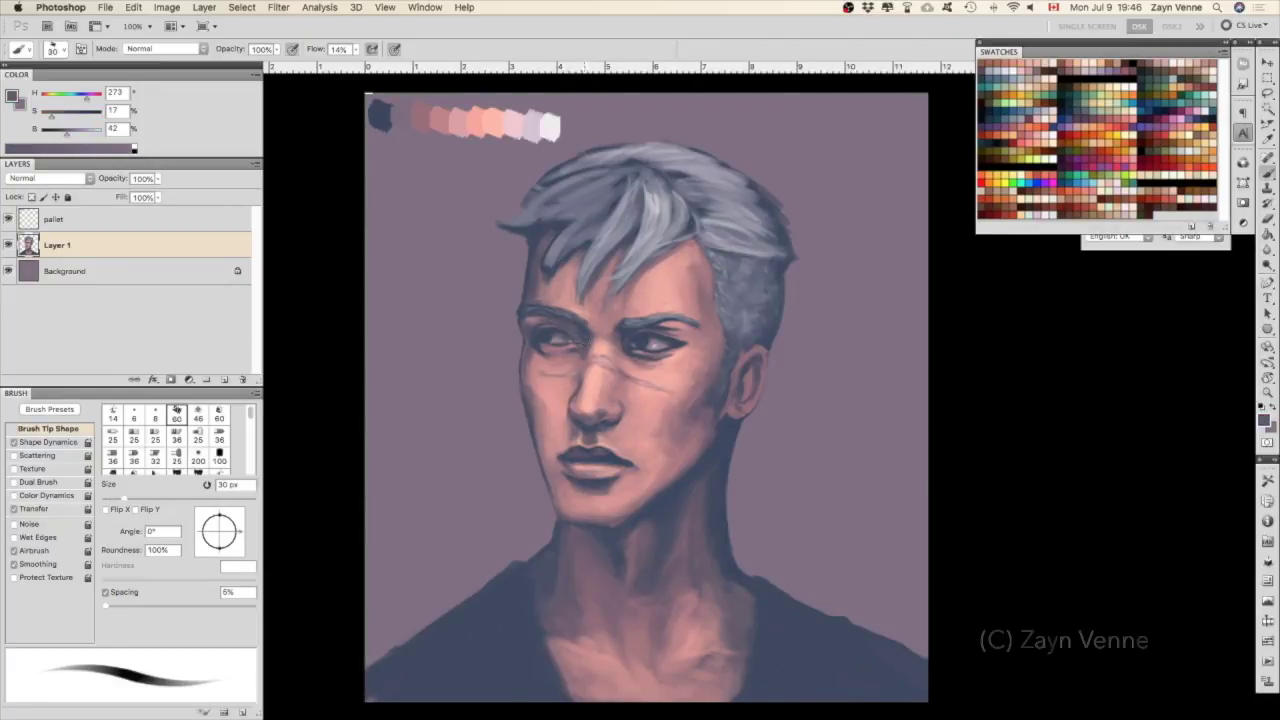
key(bracketleft)
key(bracketleft)
Detail the eyes at 5–10 px with dark blue-grey and near-white highlights, sampling background purple-grey.
alt+click(628, 337)
alt+click(535, 326)
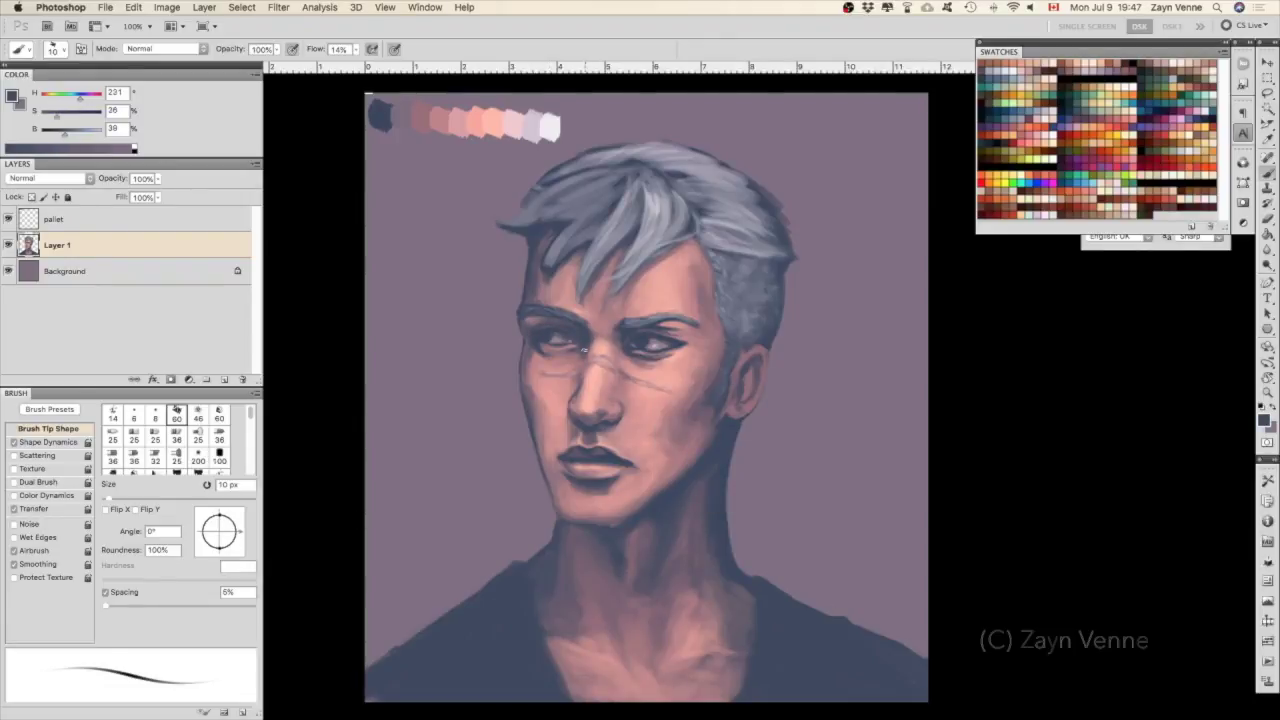
key(x)
key(bracketleft)
key(bracketleft)
key(bracketleft)
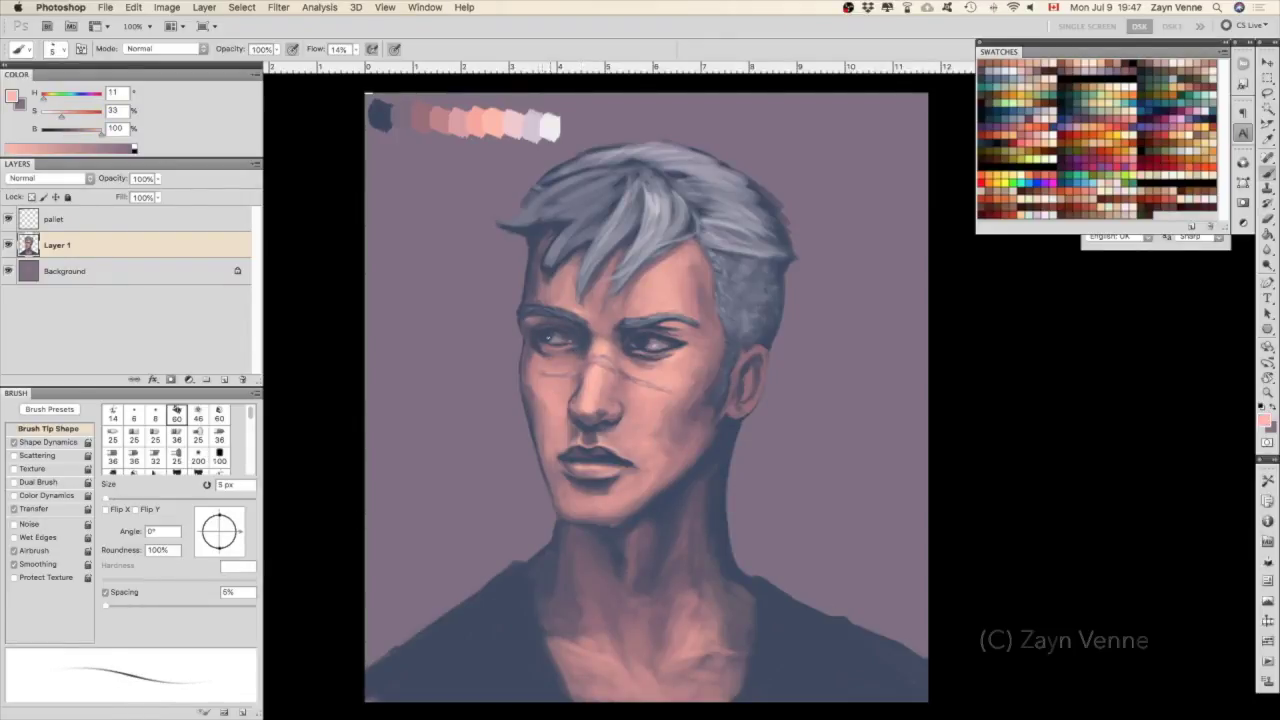
alt+click(694, 342)
alt+click(553, 298)
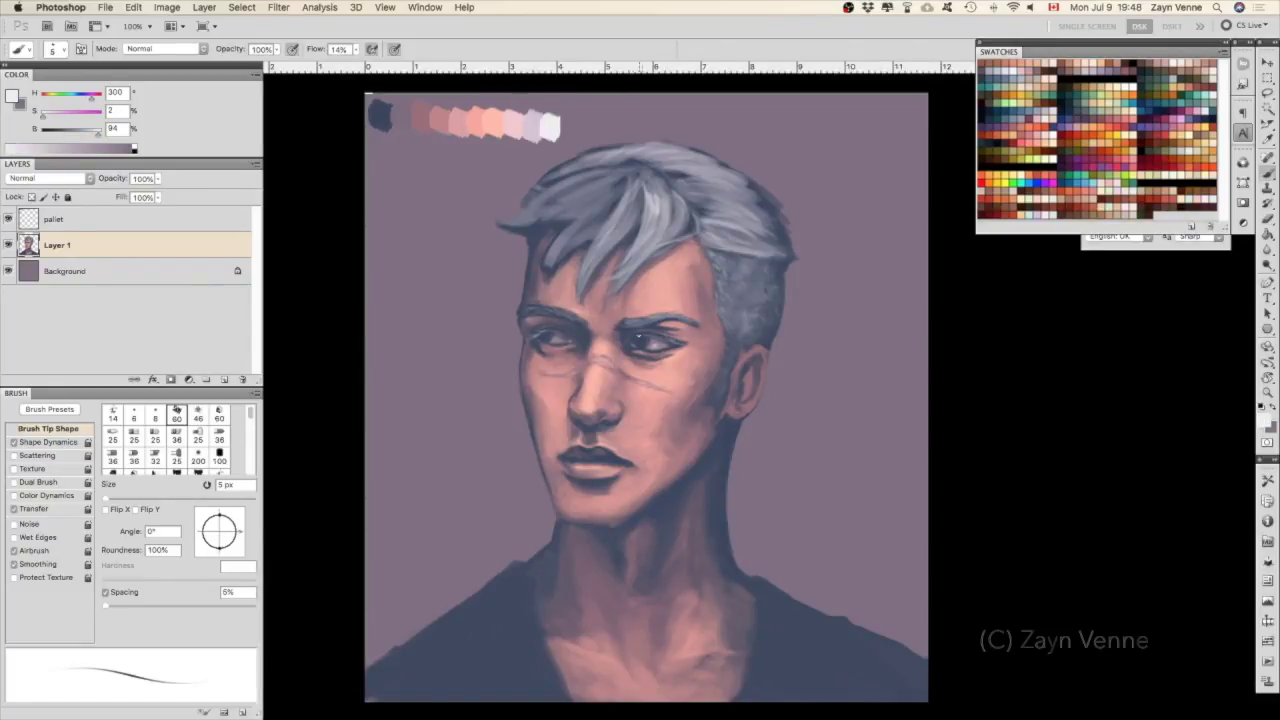
alt+click(545, 341)
key(bracketright)
key(bracketright)
key(bracketright)
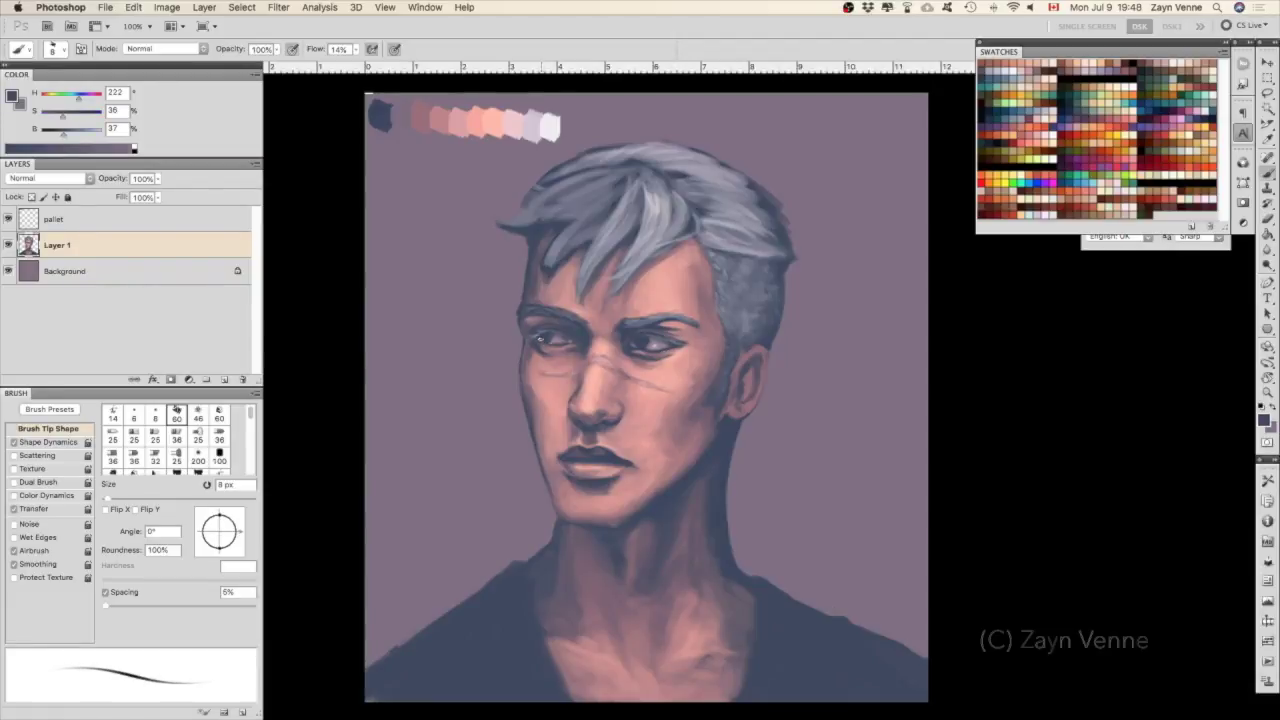
key(x)
key(bracketleft)
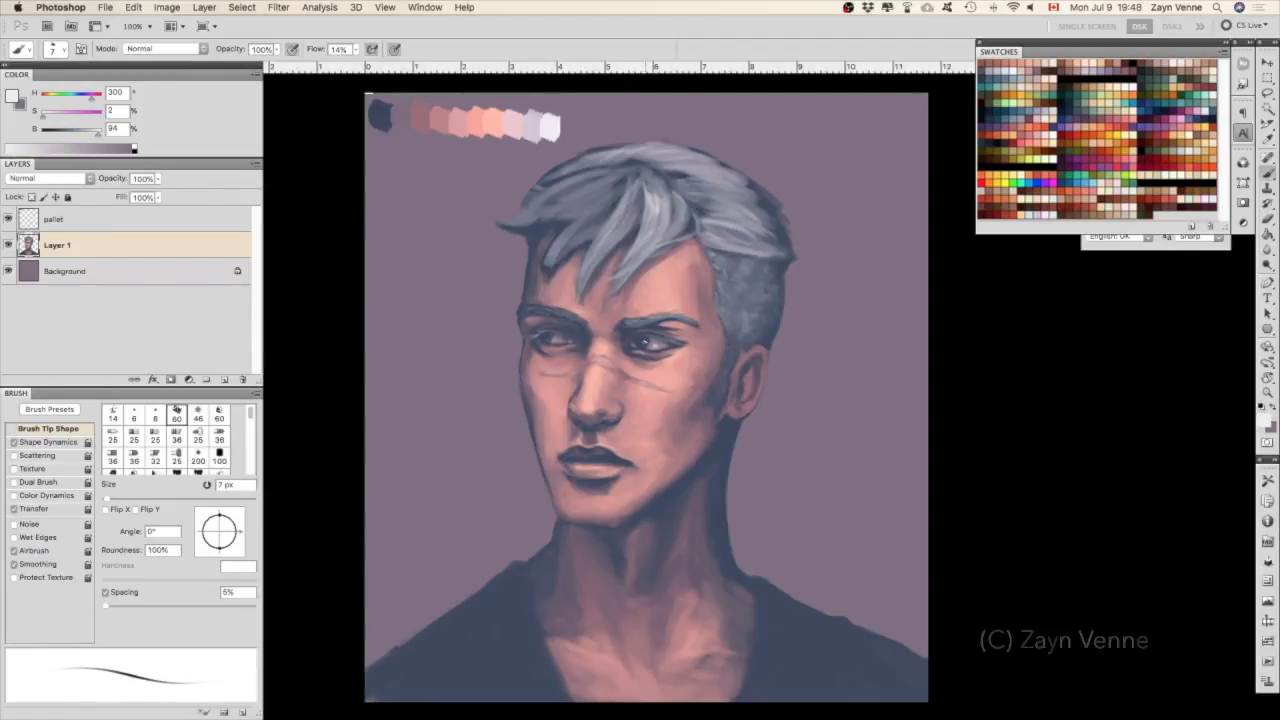
alt+click(497, 202)
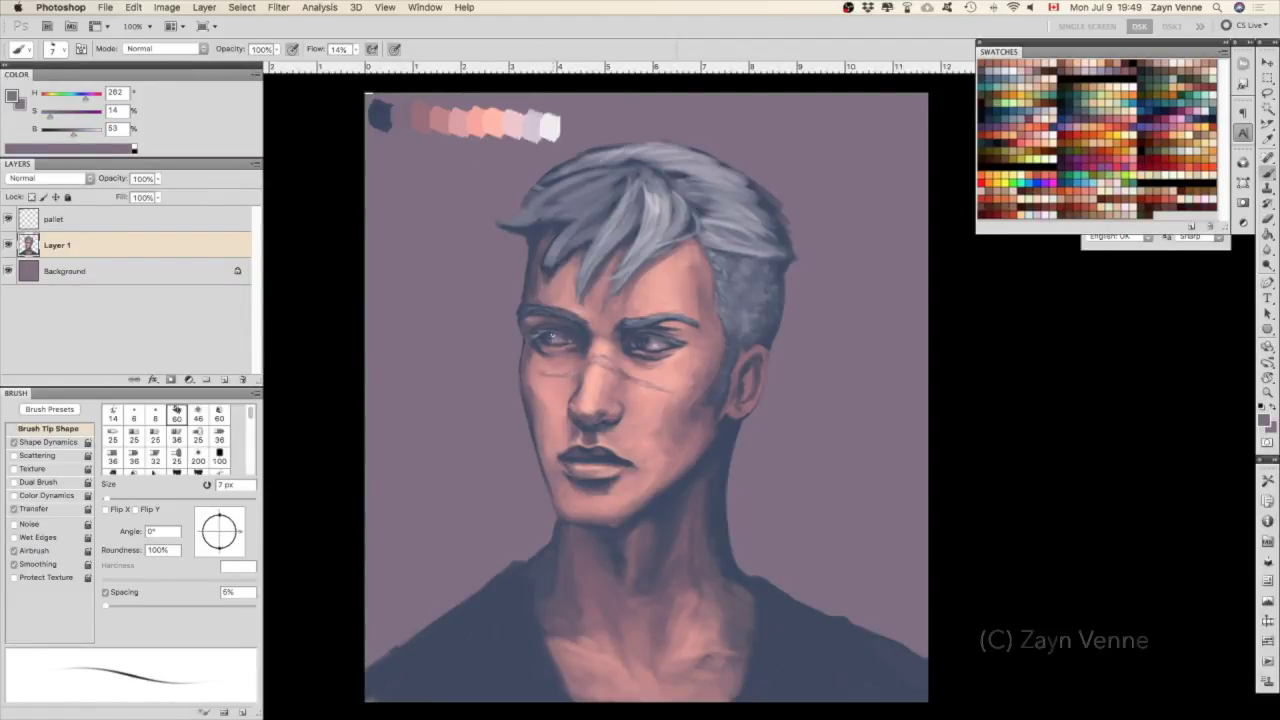
alt+click(380, 116)
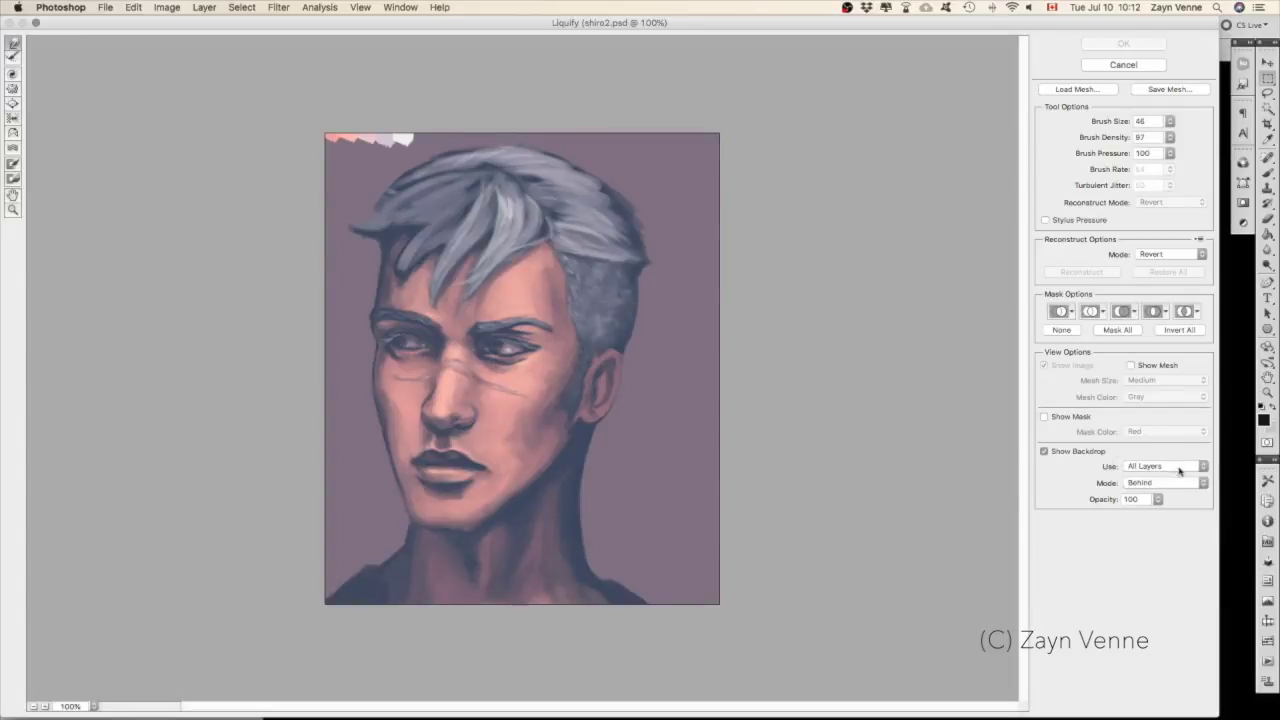
Warp the jaw and cheek with Forward Warp and Bloat at brush size about 151, then apply.
drag(1169, 121, 1125, 142)
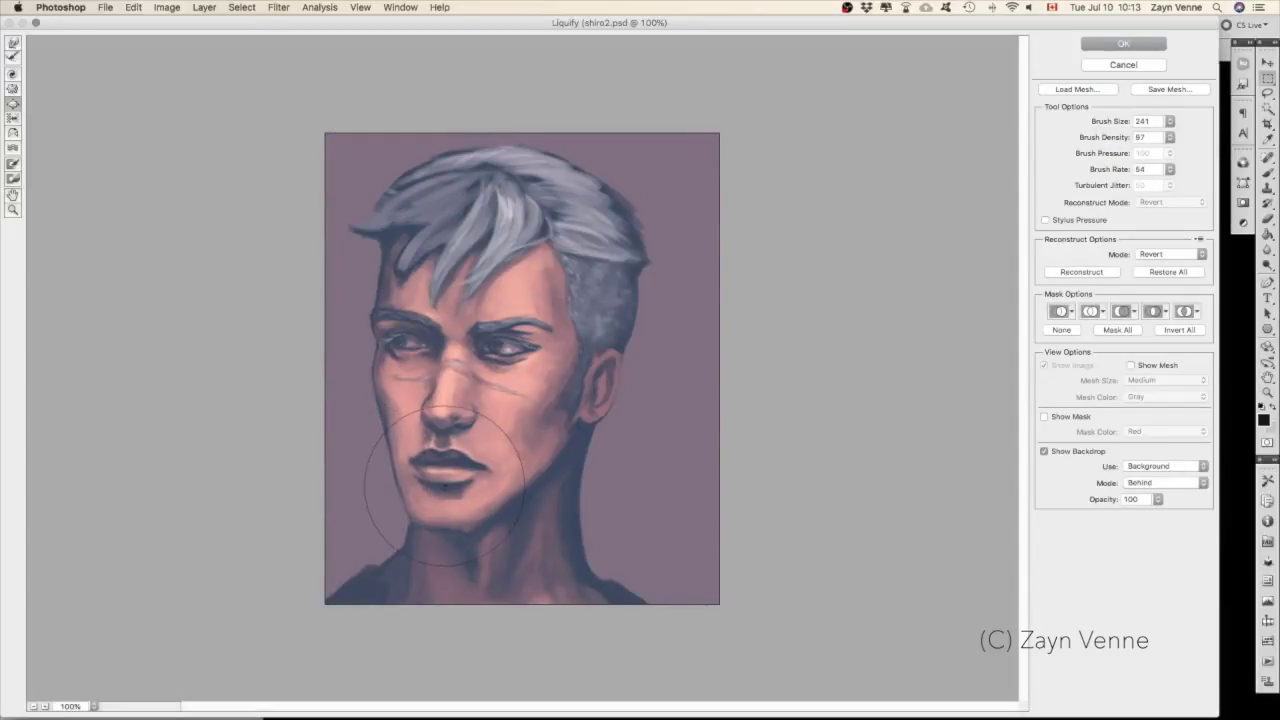
drag(1169, 121, 1100, 139)
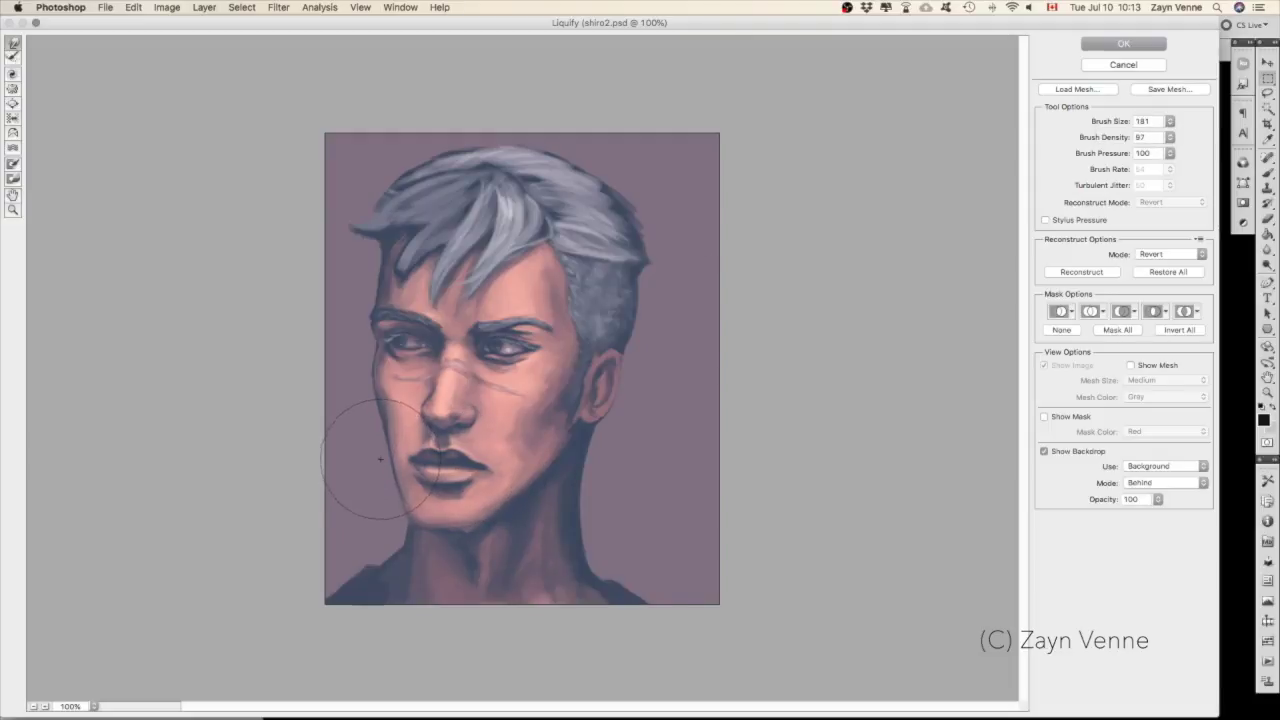
key(b)
drag(1169, 121, 1093, 139)
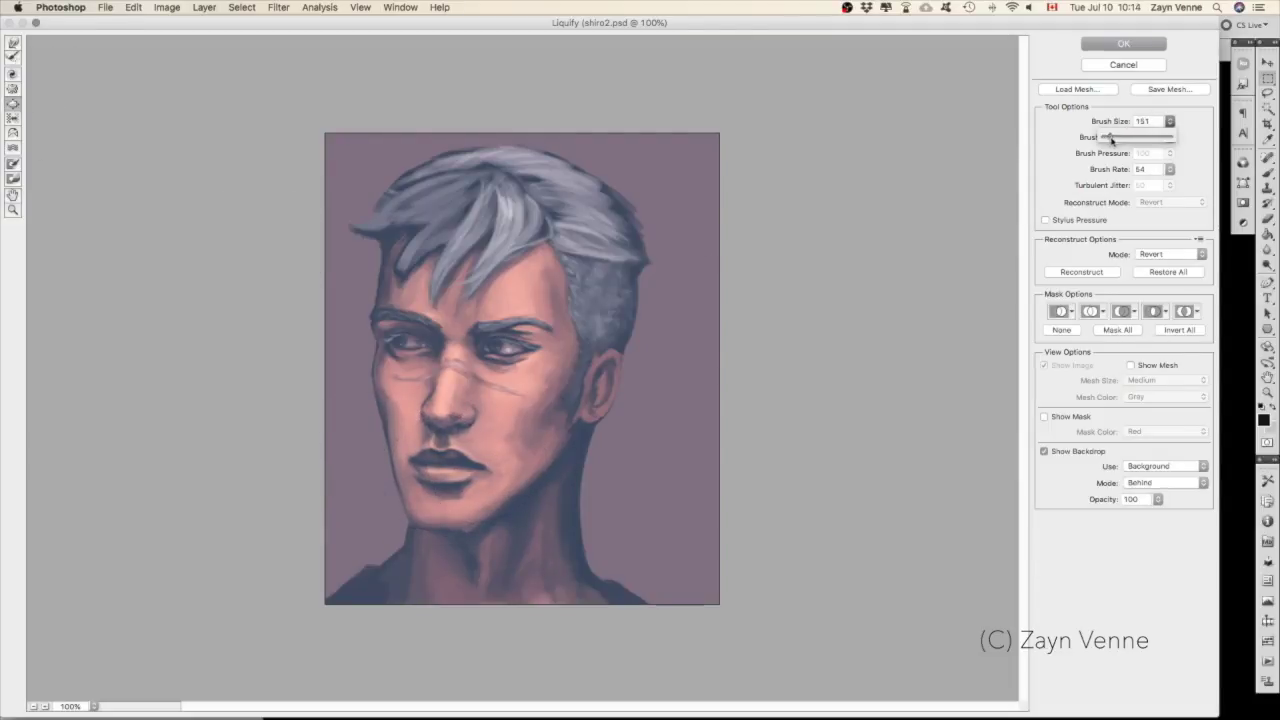
key(w)
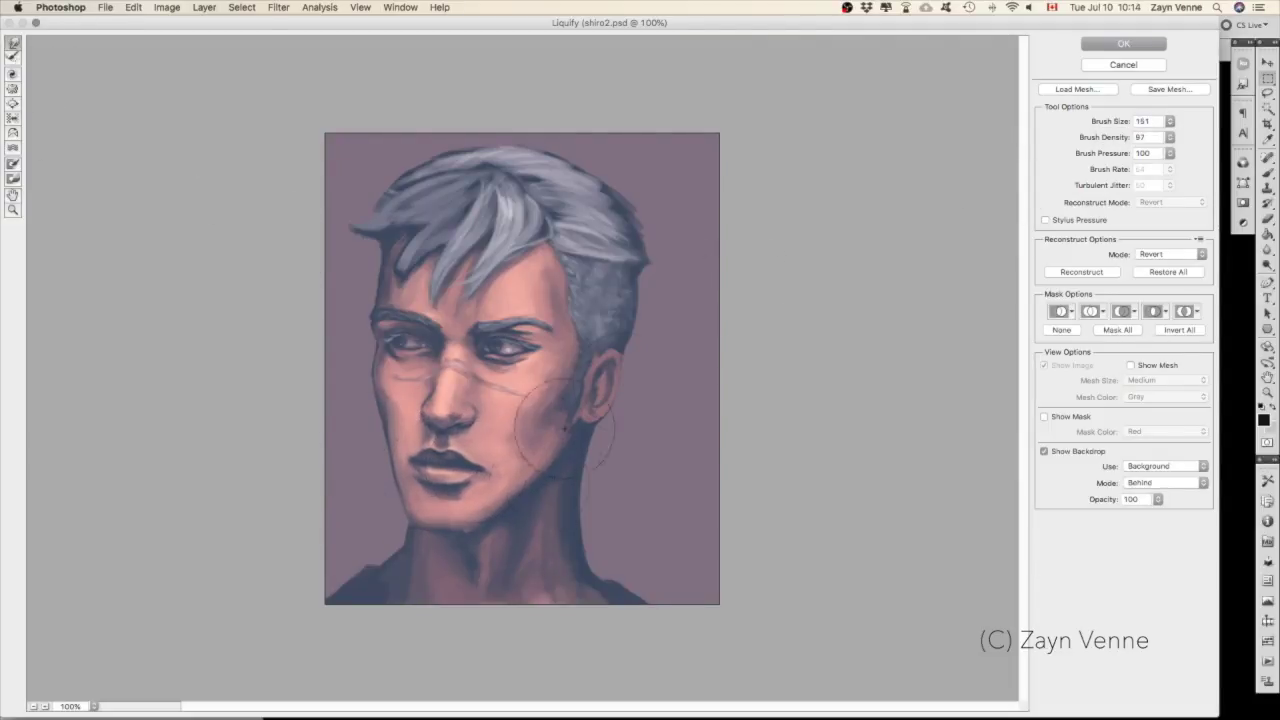
click(13, 104)
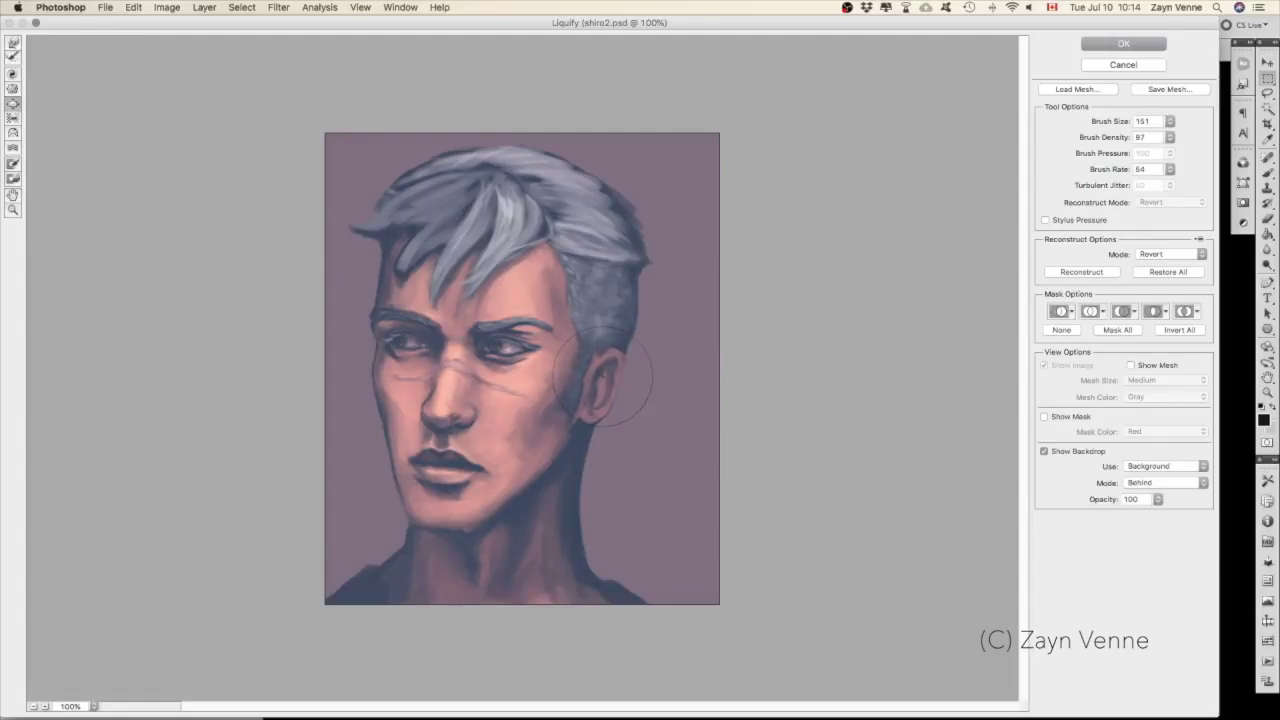
click(1122, 44)
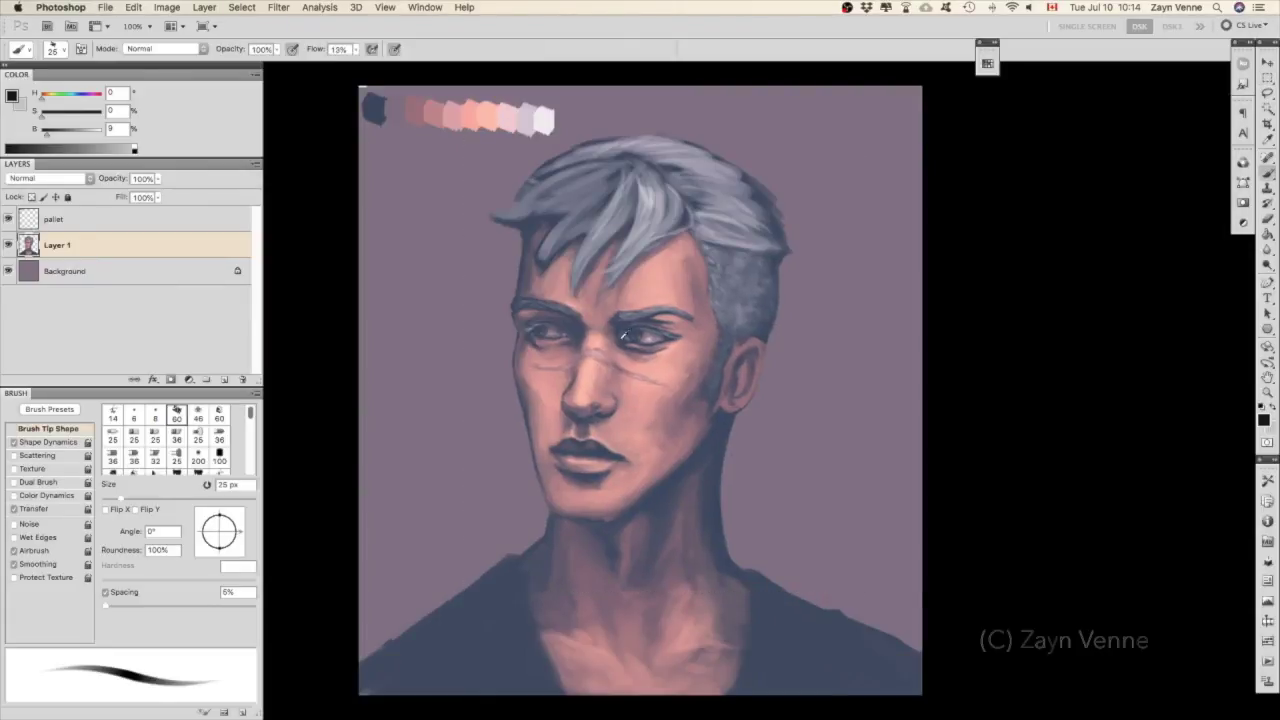
Sample skin, lip, background and blue-grey tones from the painting while tilting the view slightly.
alt+click(585, 350)
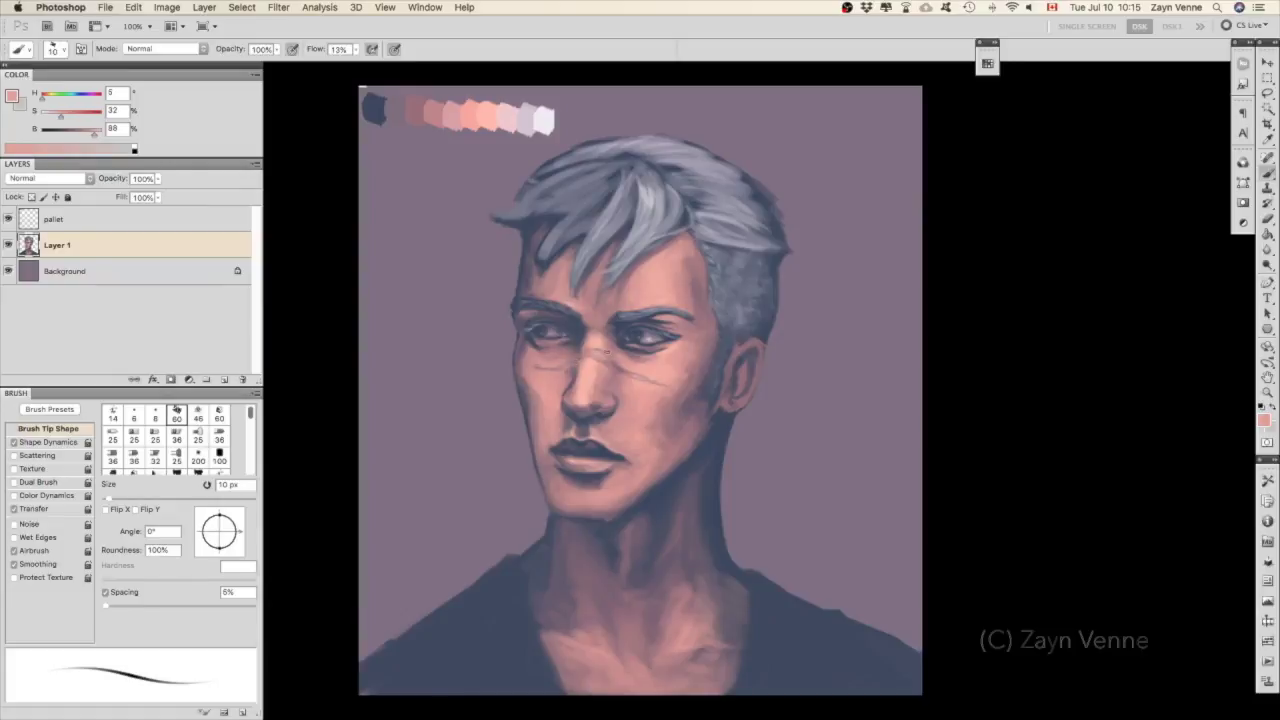
alt+click(591, 443)
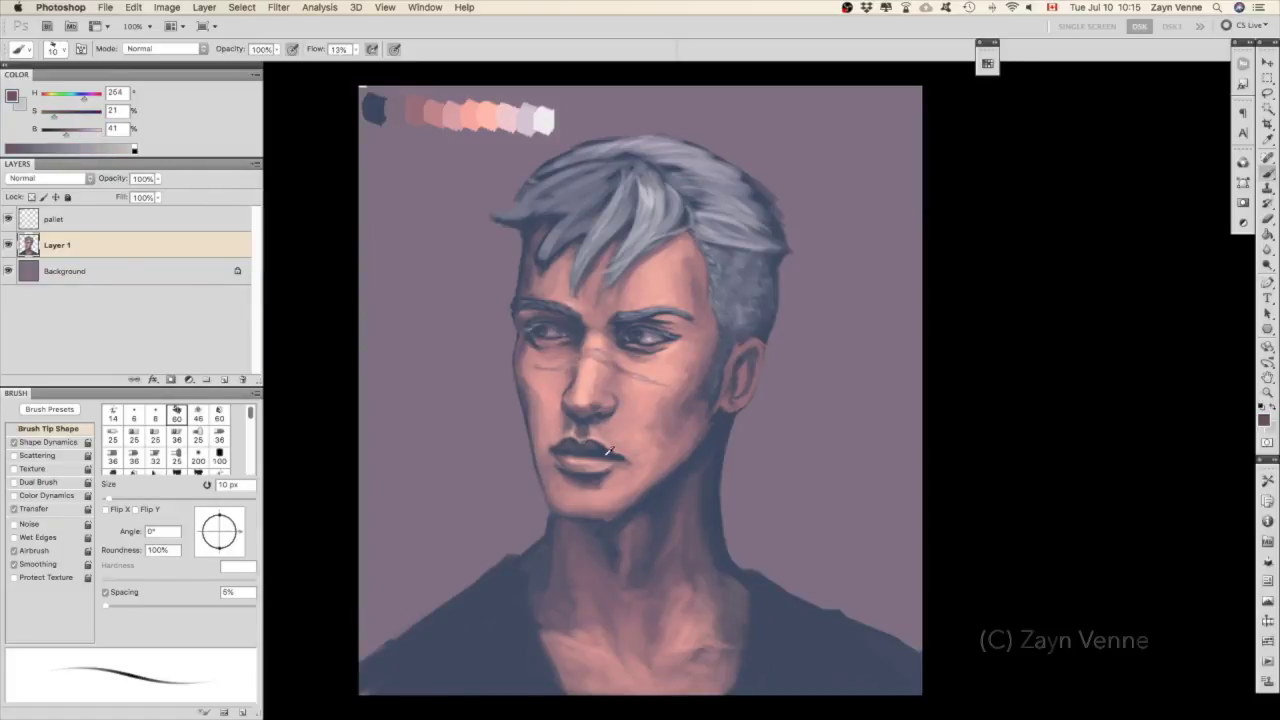
alt+click(591, 449)
drag(469, 343, 509, 306)
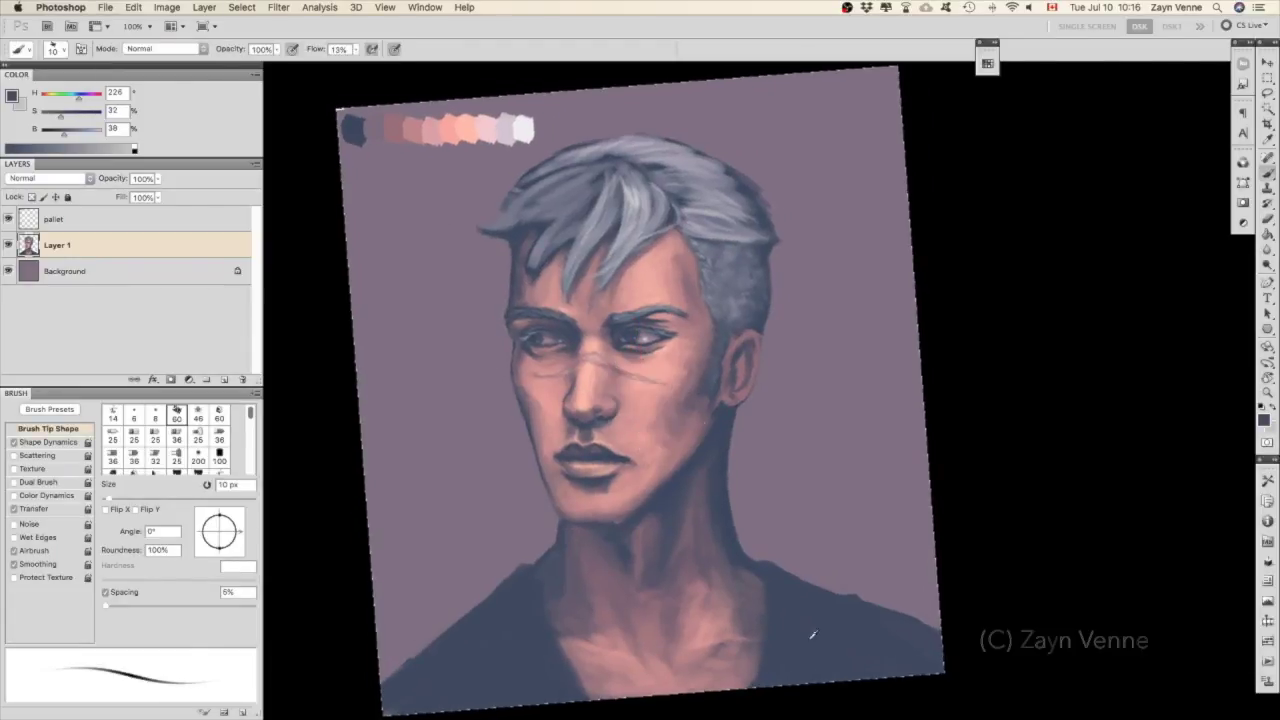
alt+click(510, 320)
key(e)
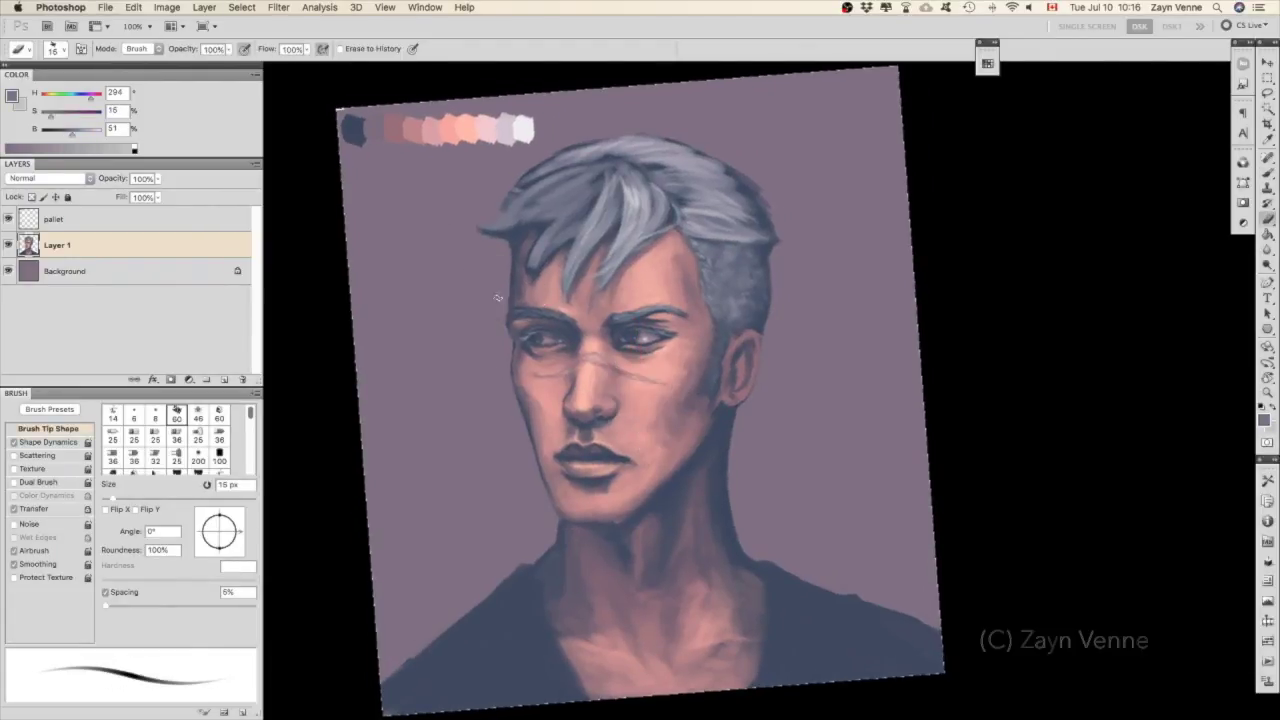
key(b)
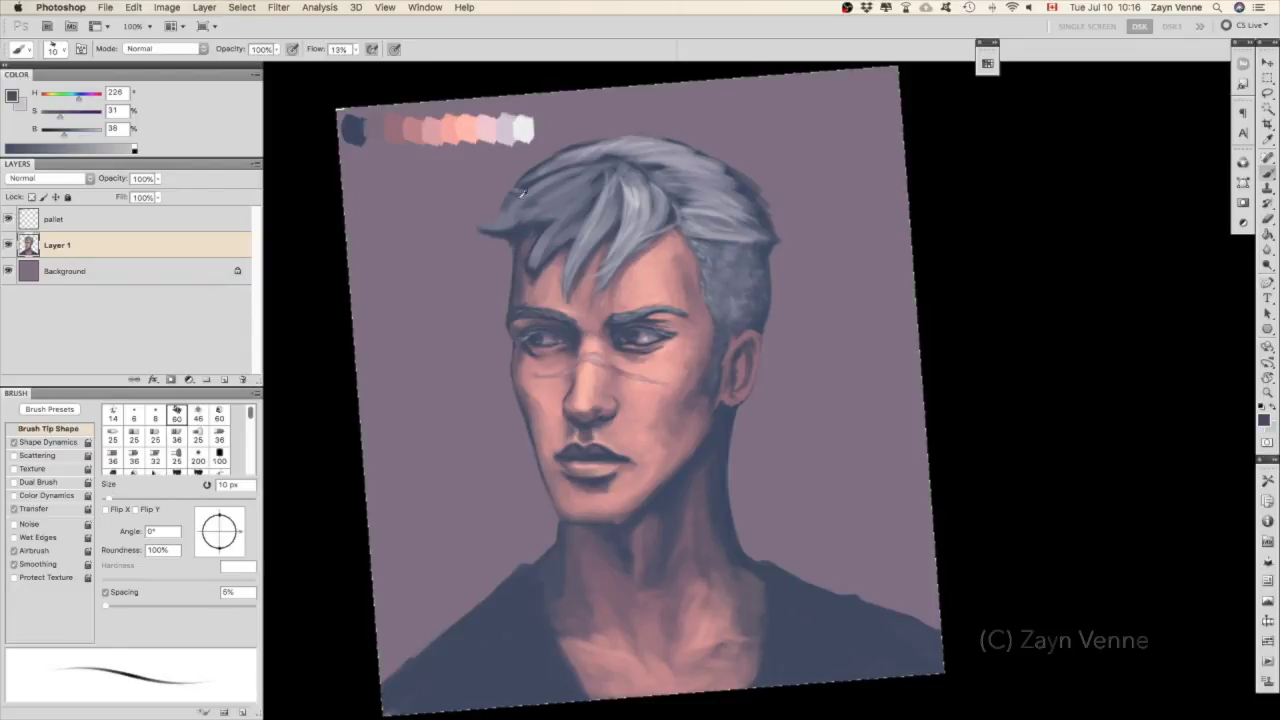
alt+click(512, 245)
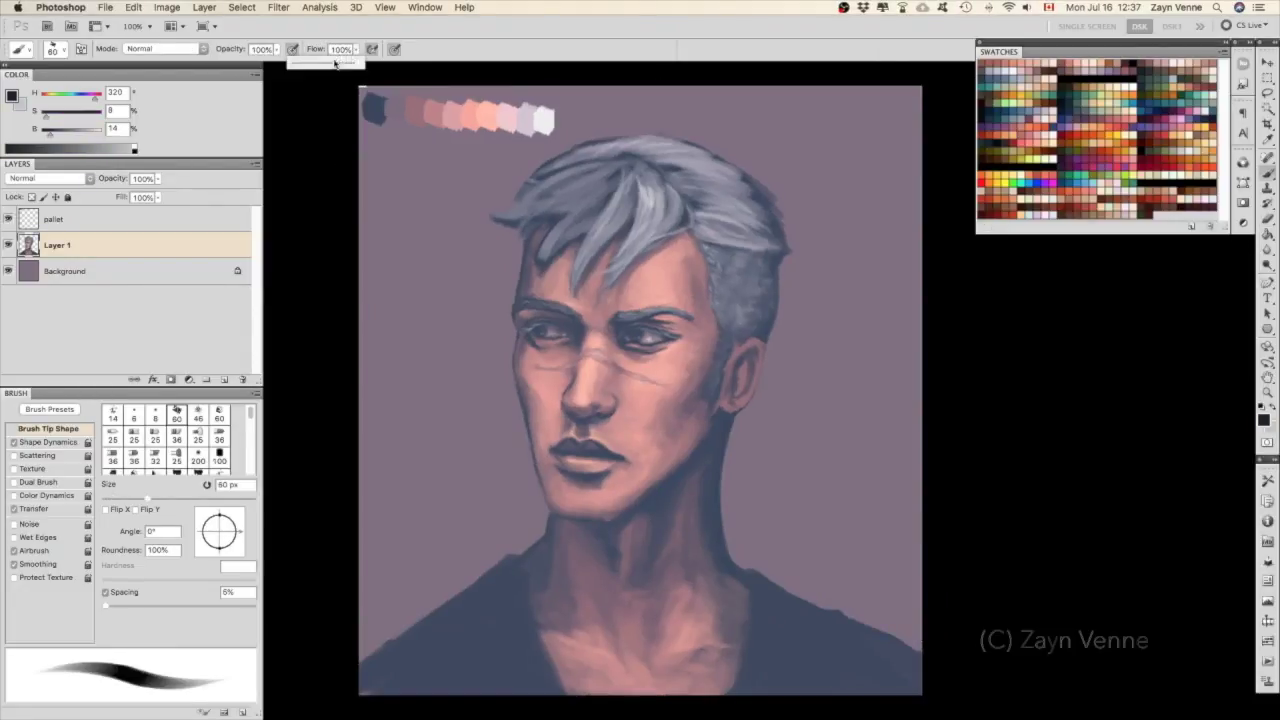
Rotate the view about 38° counterclockwise and paint light strokes into the hair.
key(r)
drag(374, 197, 312, 399)
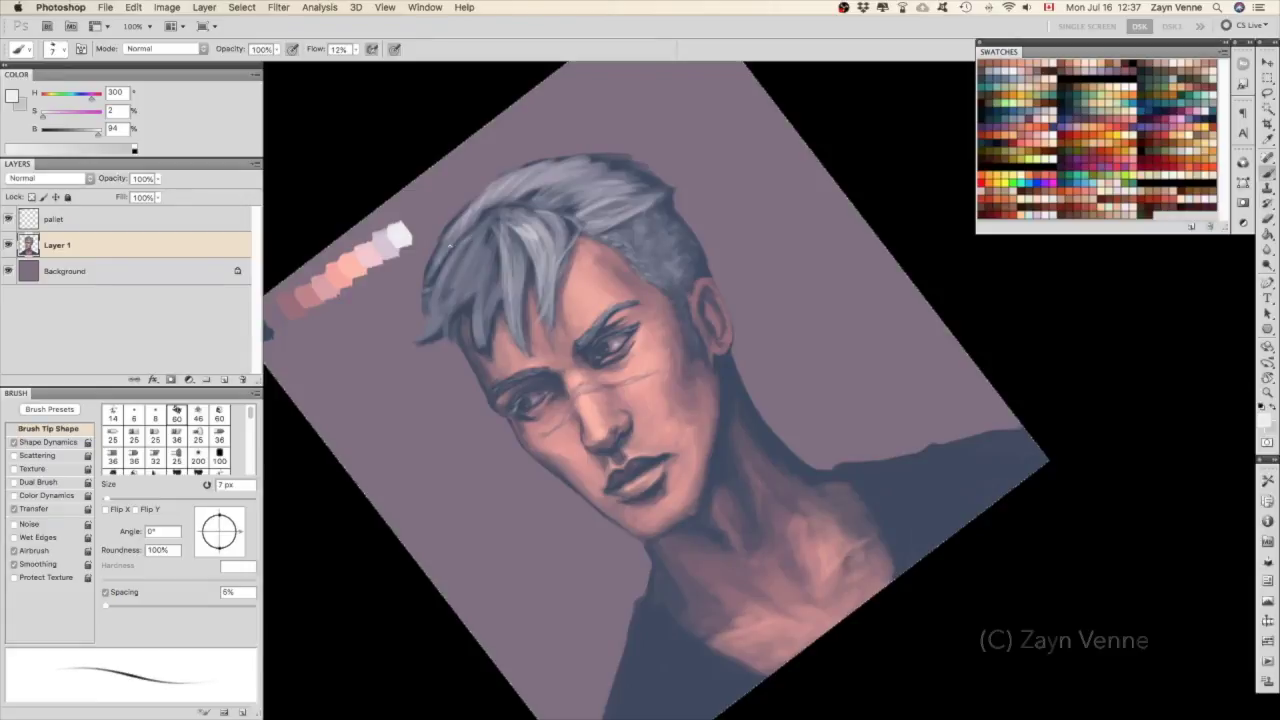
drag(486, 240, 488, 356)
alt+click(405, 240)
alt+click(492, 314)
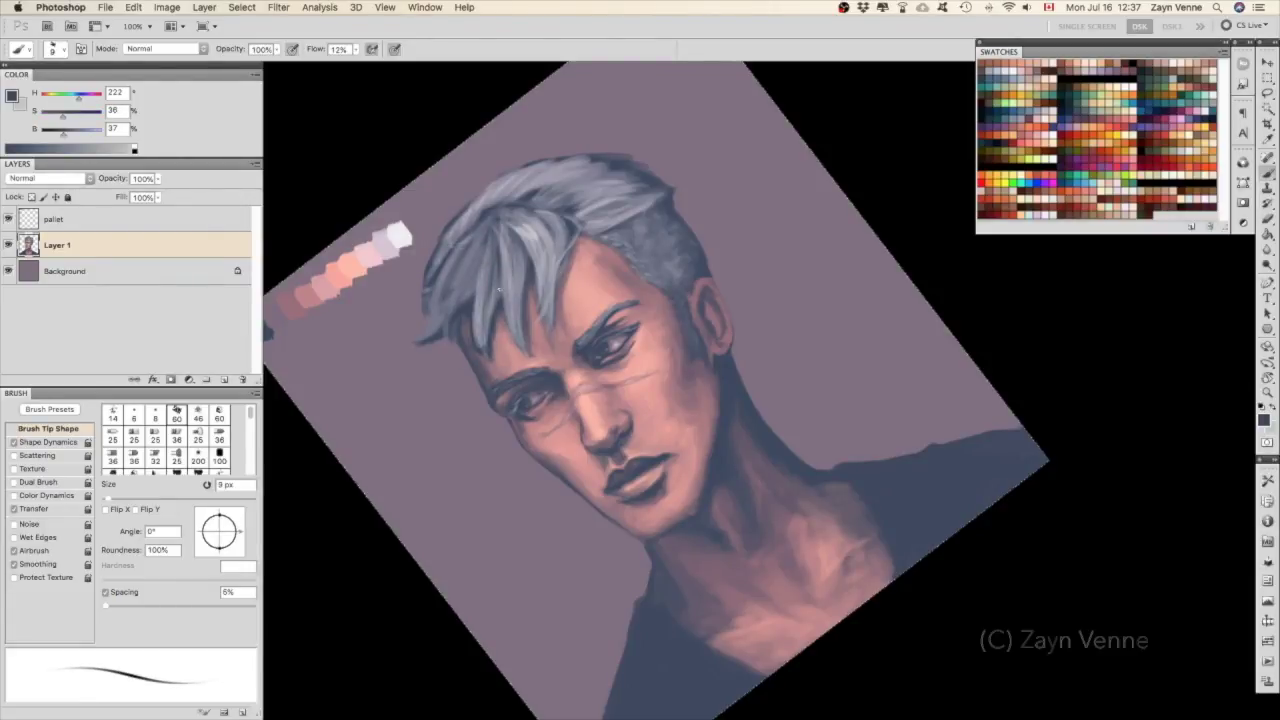
Sample mauve and pink tones, then paint near-white highlights into the hair.
alt+click(498, 293)
alt+click(494, 320)
alt+click(499, 309)
alt+click(503, 340)
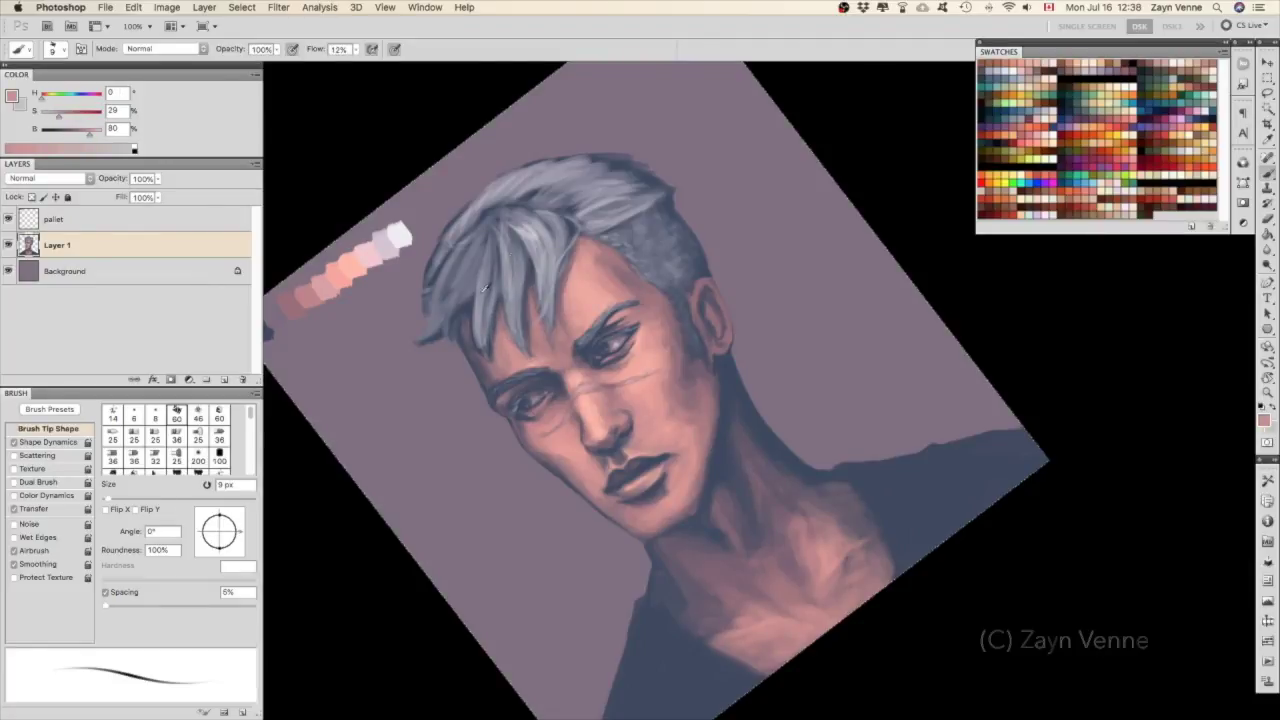
alt+click(480, 294)
mouse_move(486, 240)
mouse_down()
mouse_move(446, 300)
mouse_move(449, 323)
mouse_up()
Sample a range of blue-grey hair tones and near-white for highlights.
alt+click(470, 330)
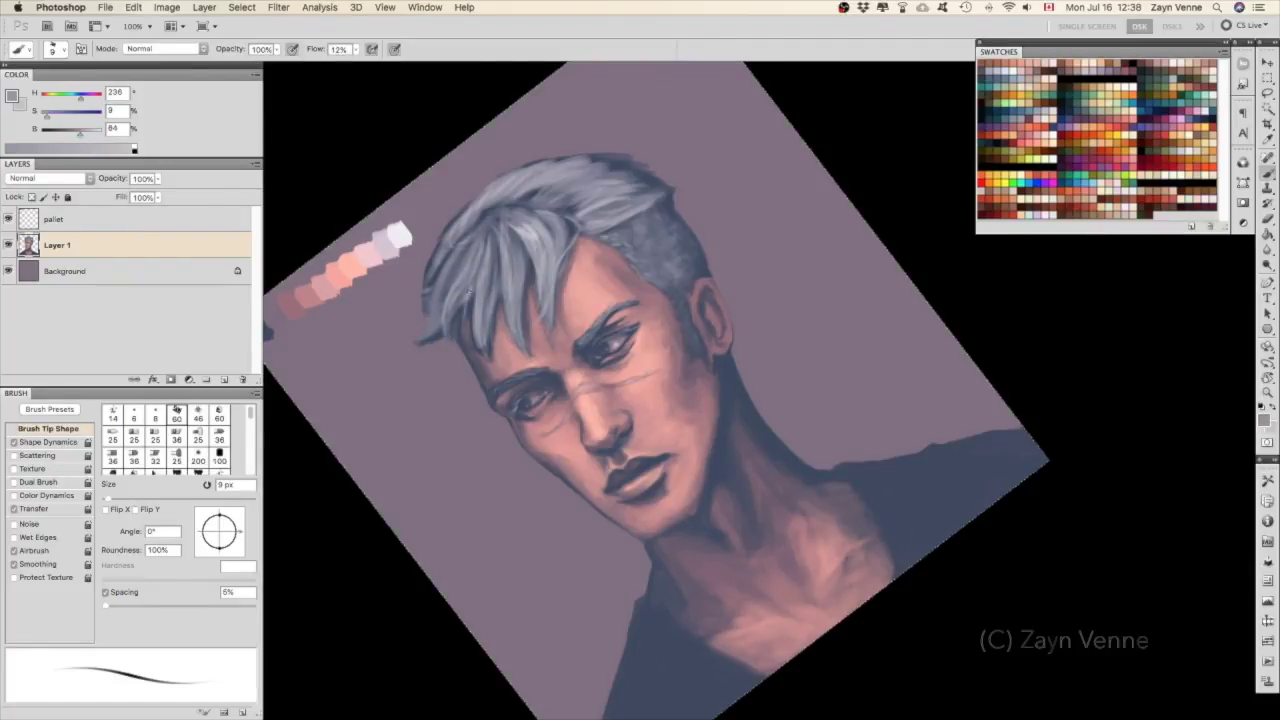
alt+click(480, 338)
alt+click(481, 342)
alt+click(479, 348)
alt+click(475, 353)
alt+click(471, 302)
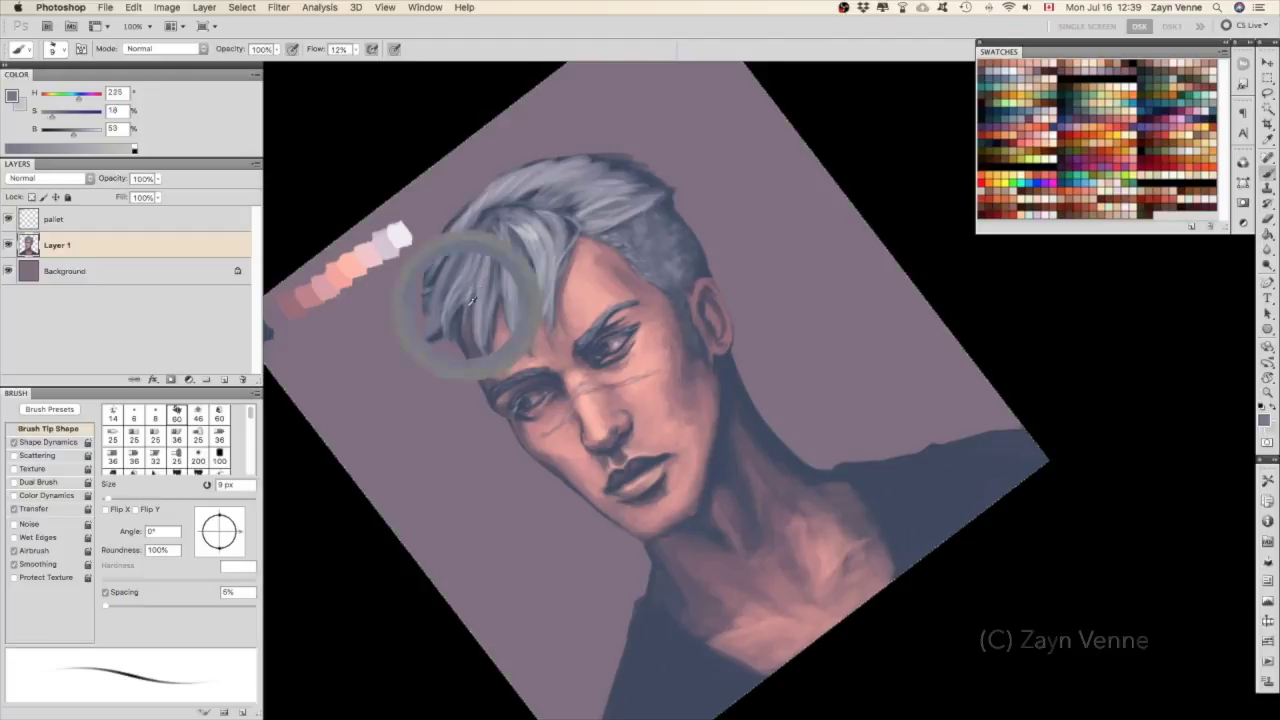
alt+click(460, 297)
alt+click(448, 292)
Sample dark blue, lavender and pale grey-blue crown tones, then turn the view upside down.
alt+click(458, 255)
alt+click(490, 212)
alt+click(490, 213)
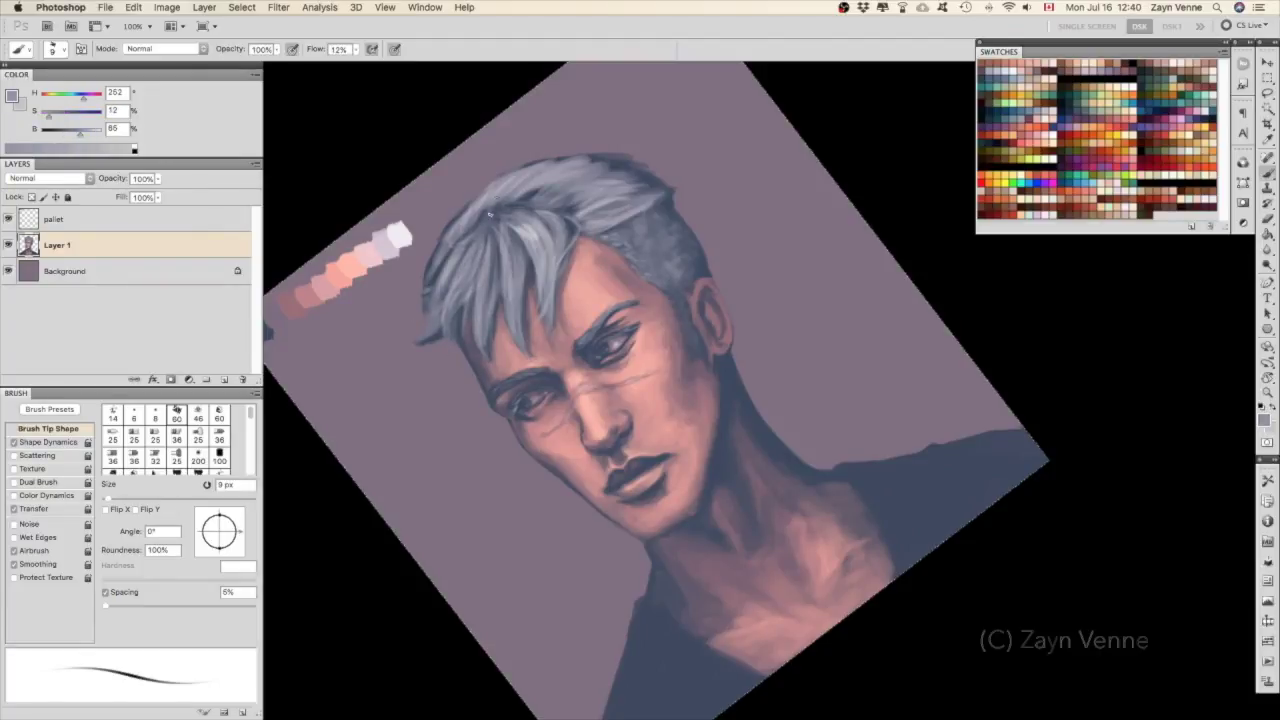
alt+click(517, 203)
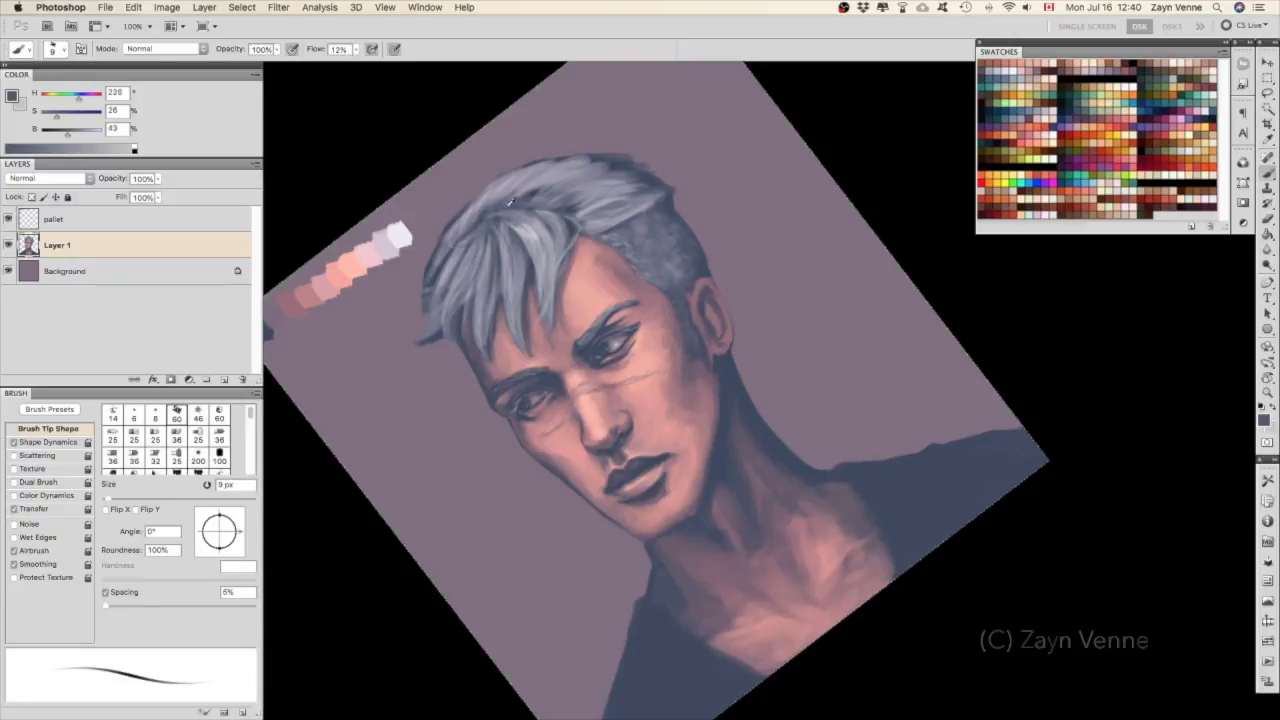
alt+click(516, 207)
alt+click(535, 200)
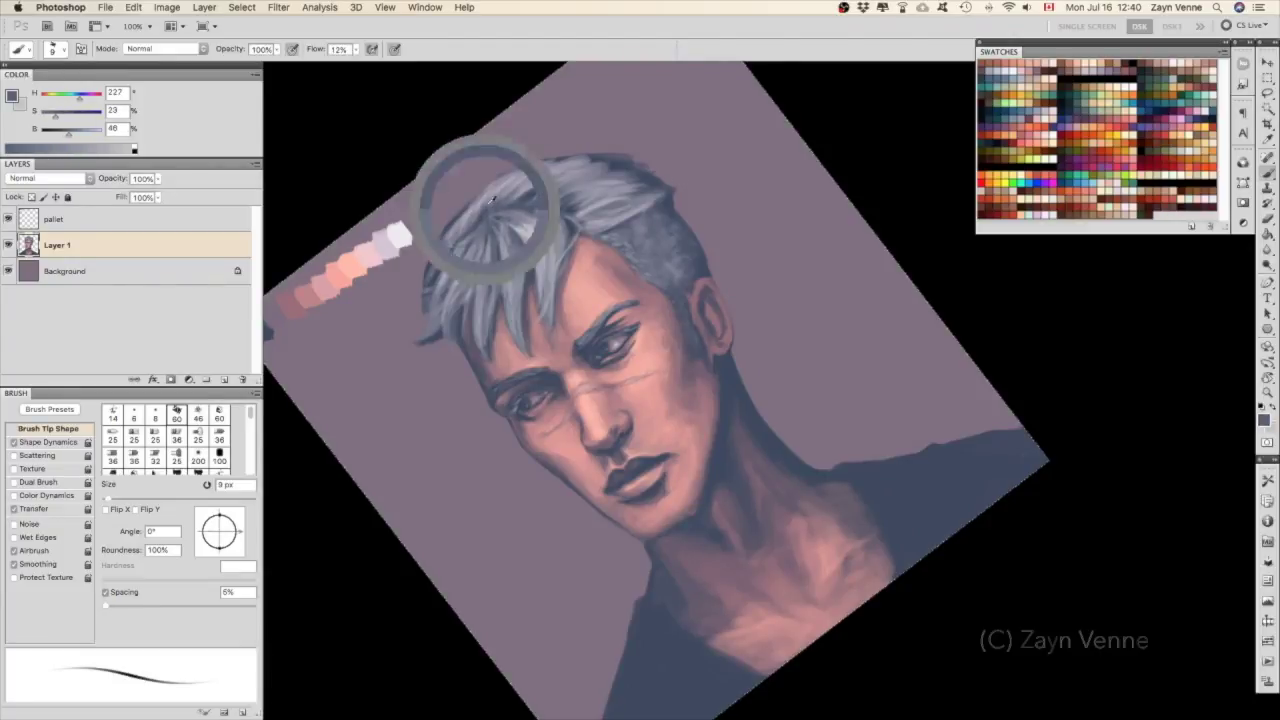
drag(497, 203, 483, 209)
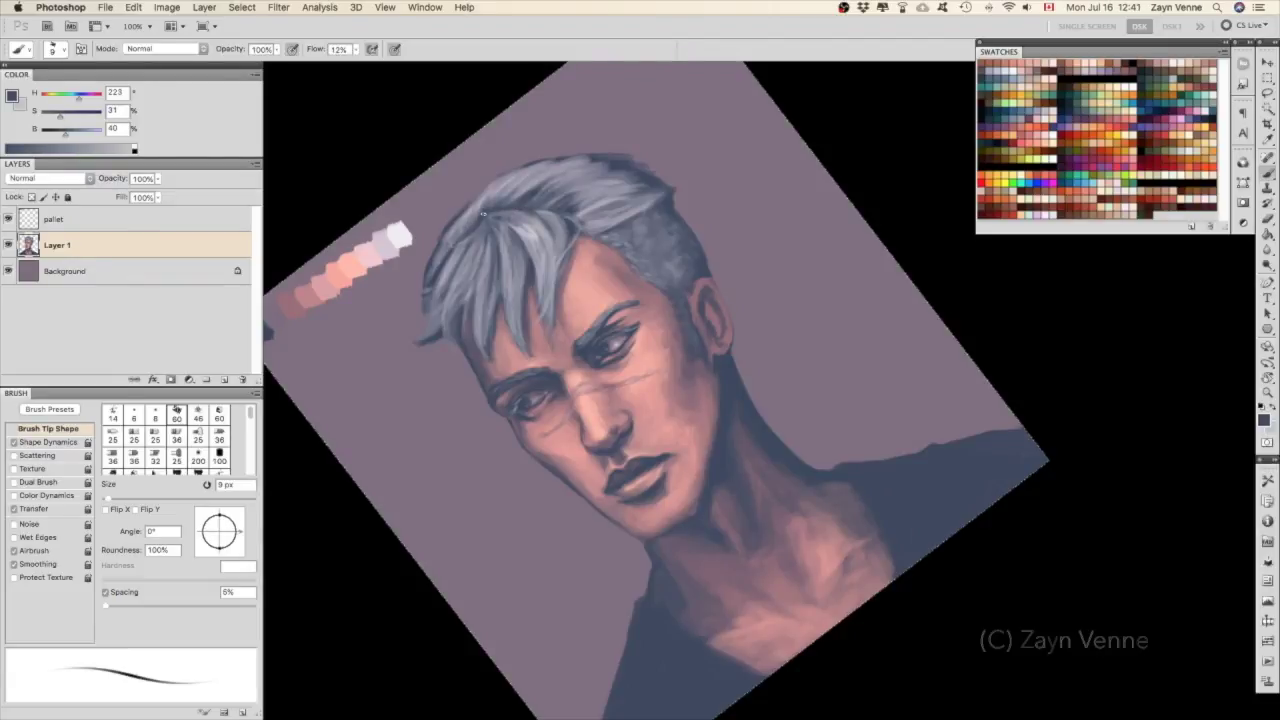
alt+click(463, 243)
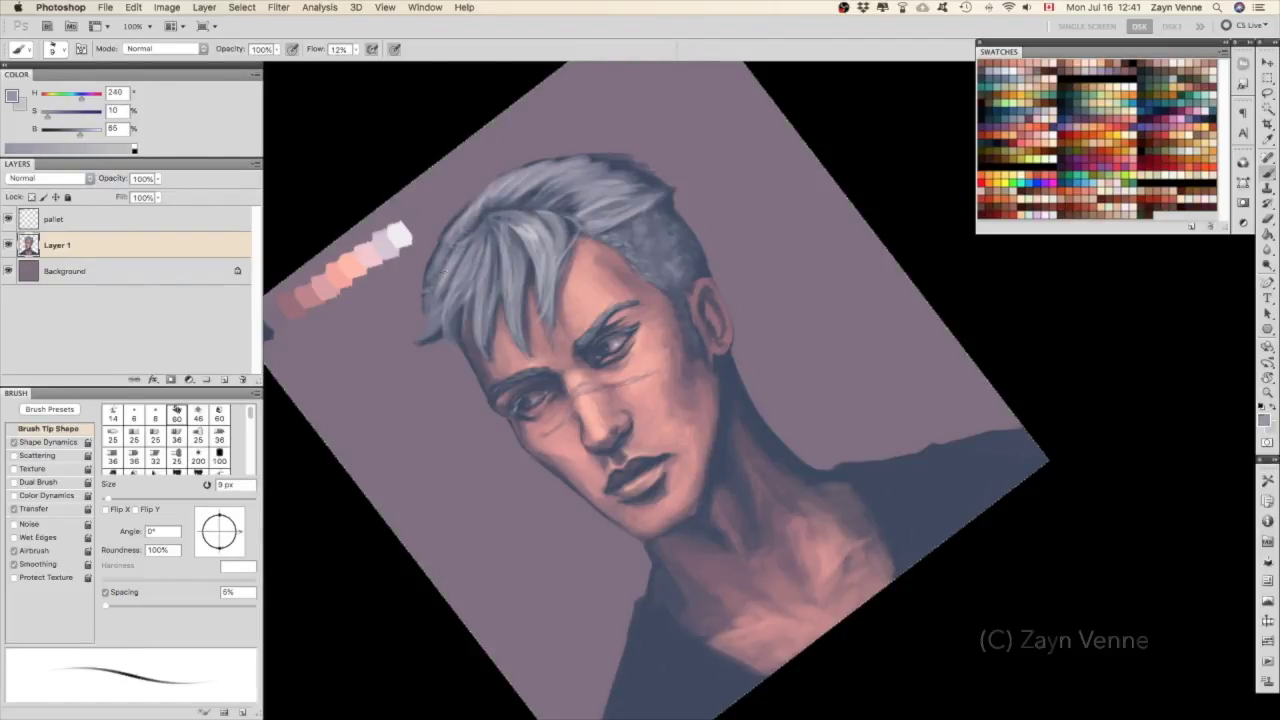
alt+click(453, 247)
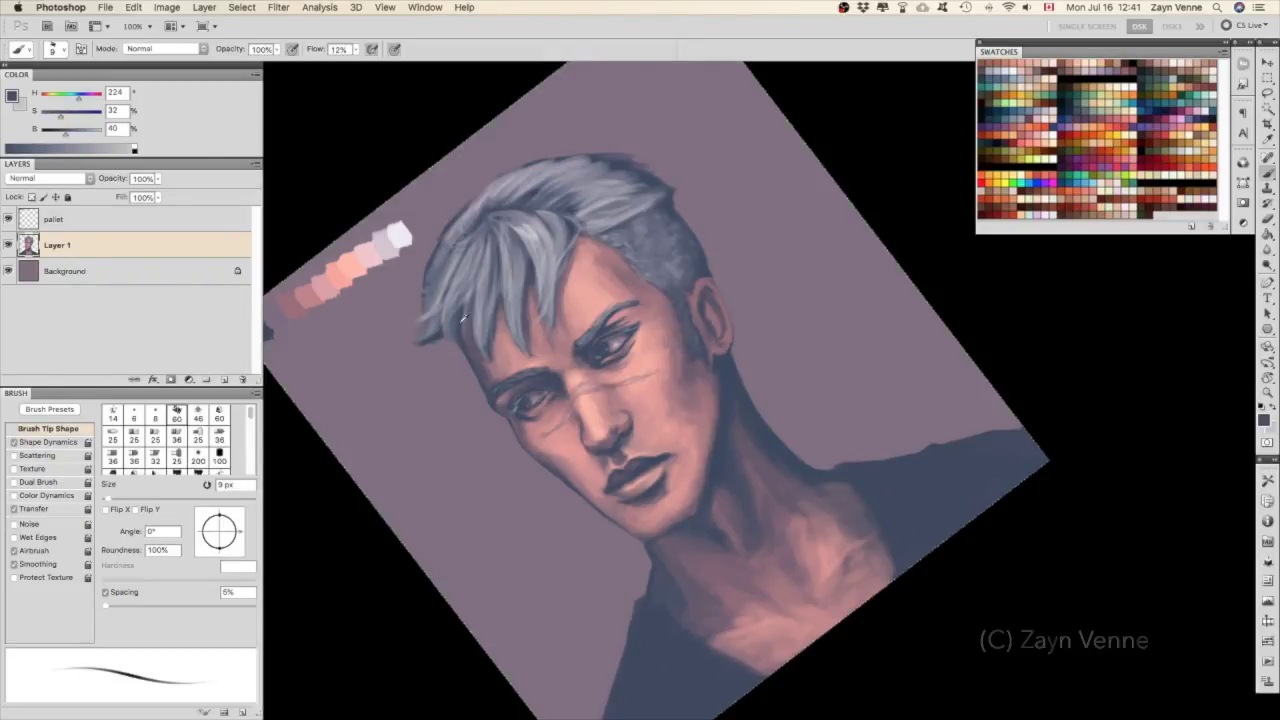
alt+click(398, 243)
drag(398, 243, 588, 475)
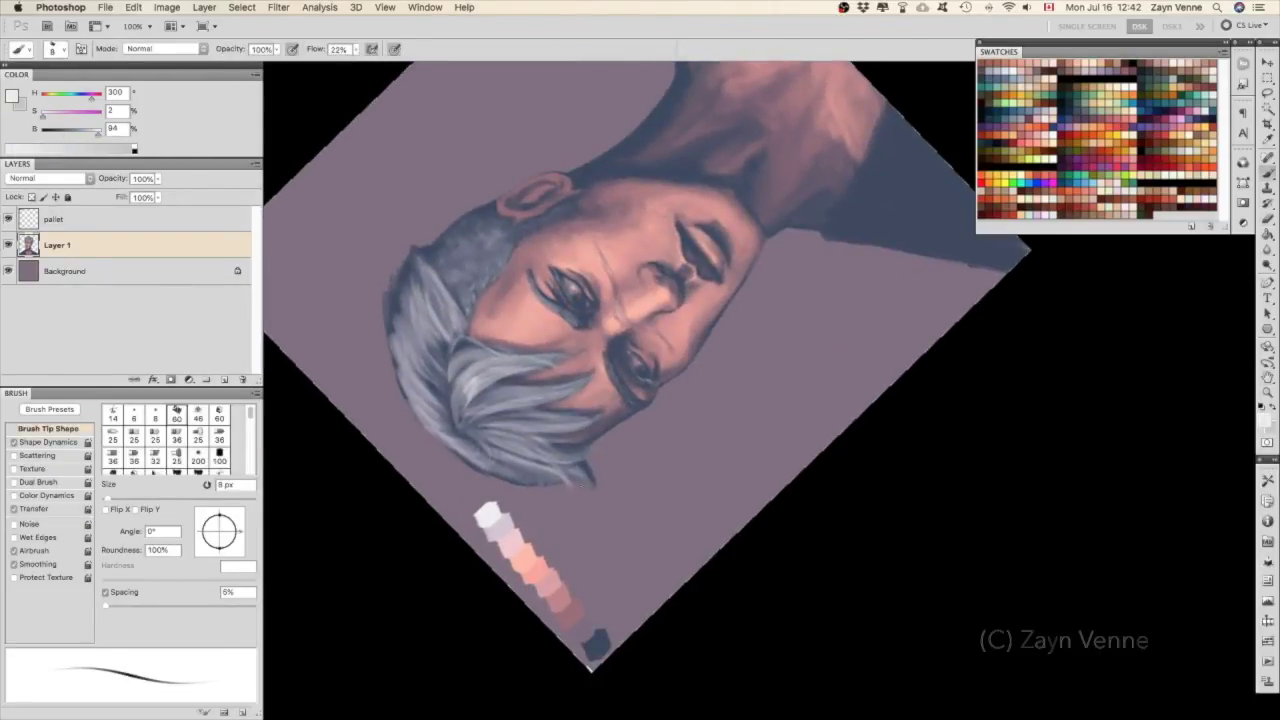
Sample grey-blue tones, swap to near-white and rotate the view back near upright.
alt+click(588, 460)
key(e)
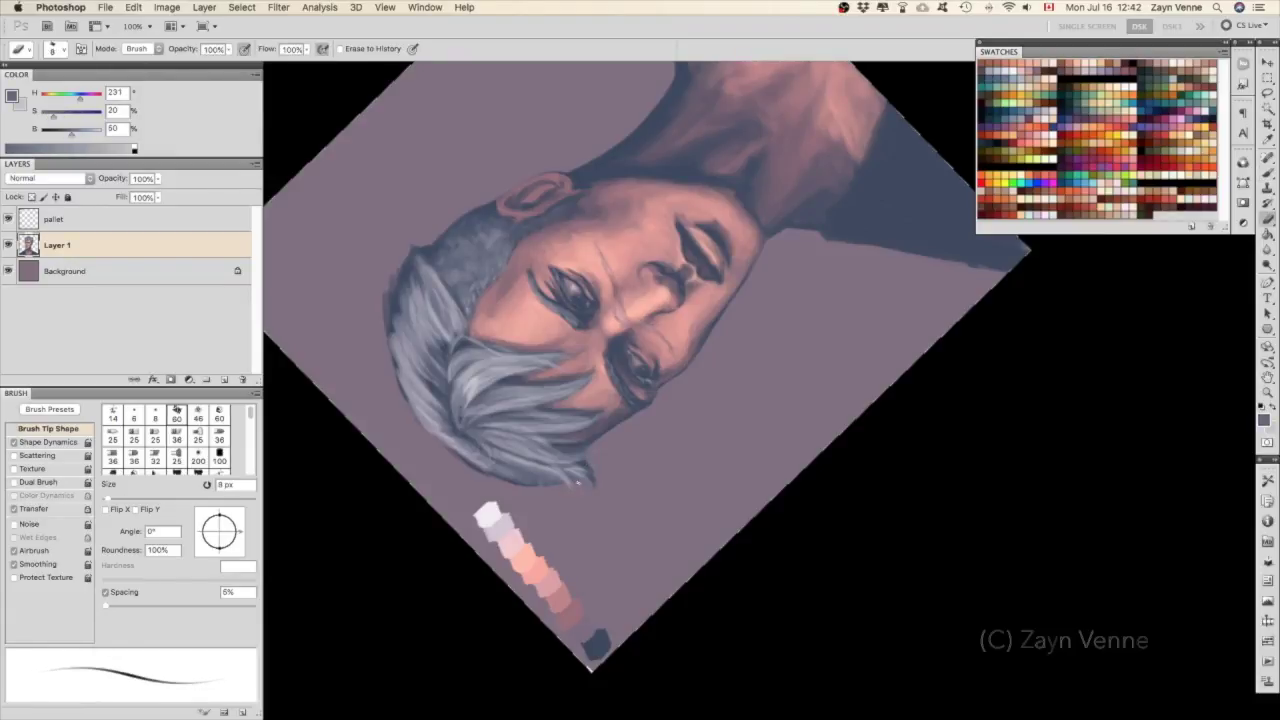
key(b)
alt+click(594, 480)
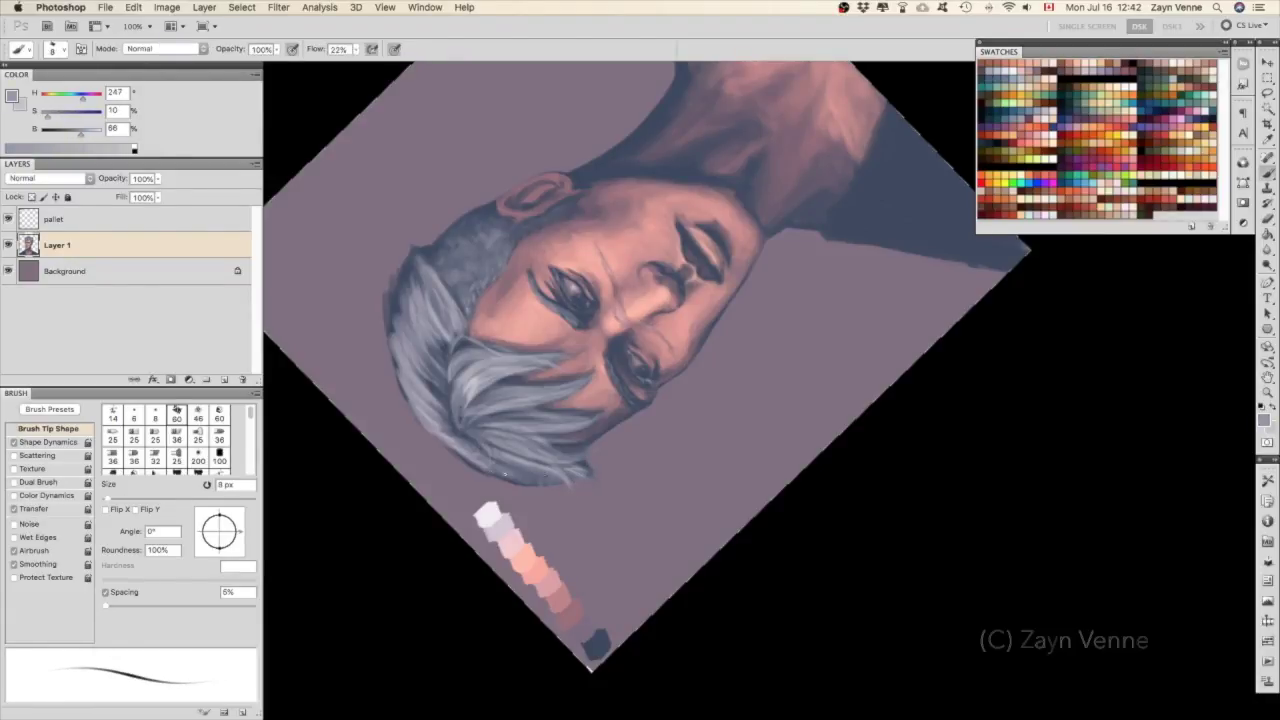
key(x)
key(r)
drag(634, 329, 531, 357)
Sample a light grey-blue from the hair and rotate the view clockwise.
key(e)
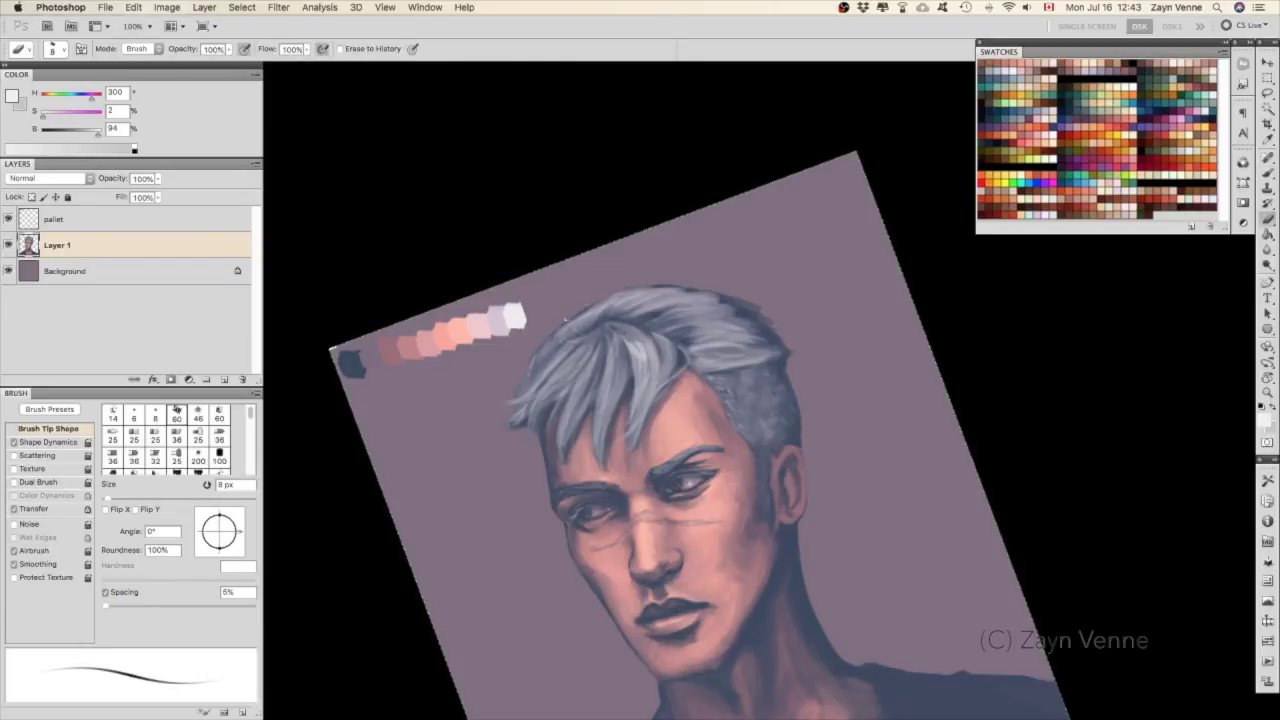
key(b)
key(x)
alt+click(586, 323)
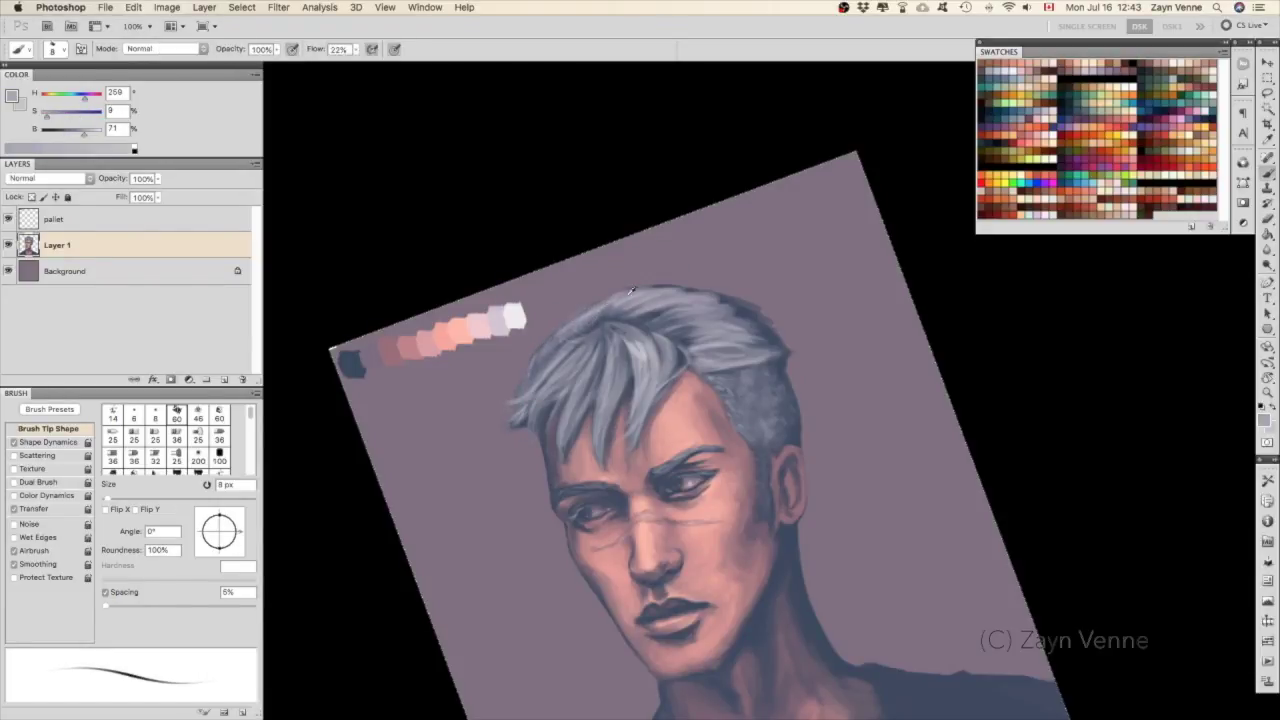
key(e)
key(r)
drag(586, 323, 686, 246)
key(b)
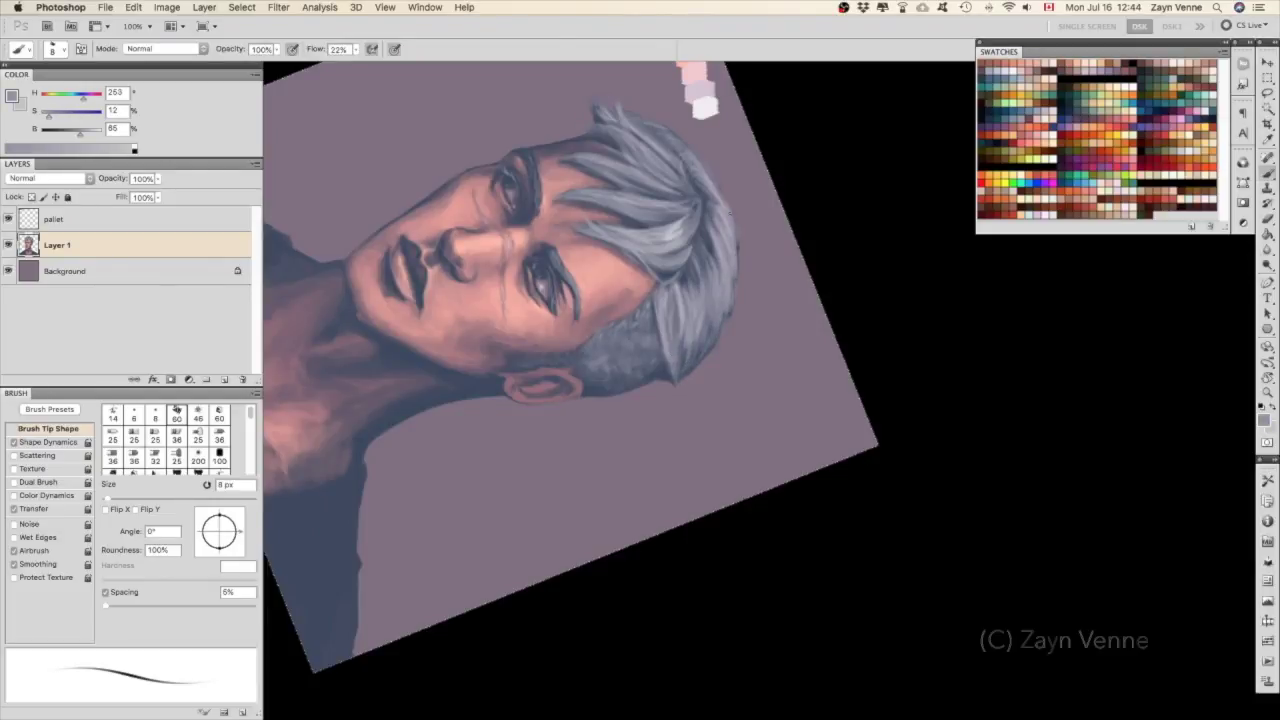
key(x)
Sample hair blues, rotate the portrait sideways, and pick a skin colour from the face.
alt+click(668, 368)
alt+click(658, 373)
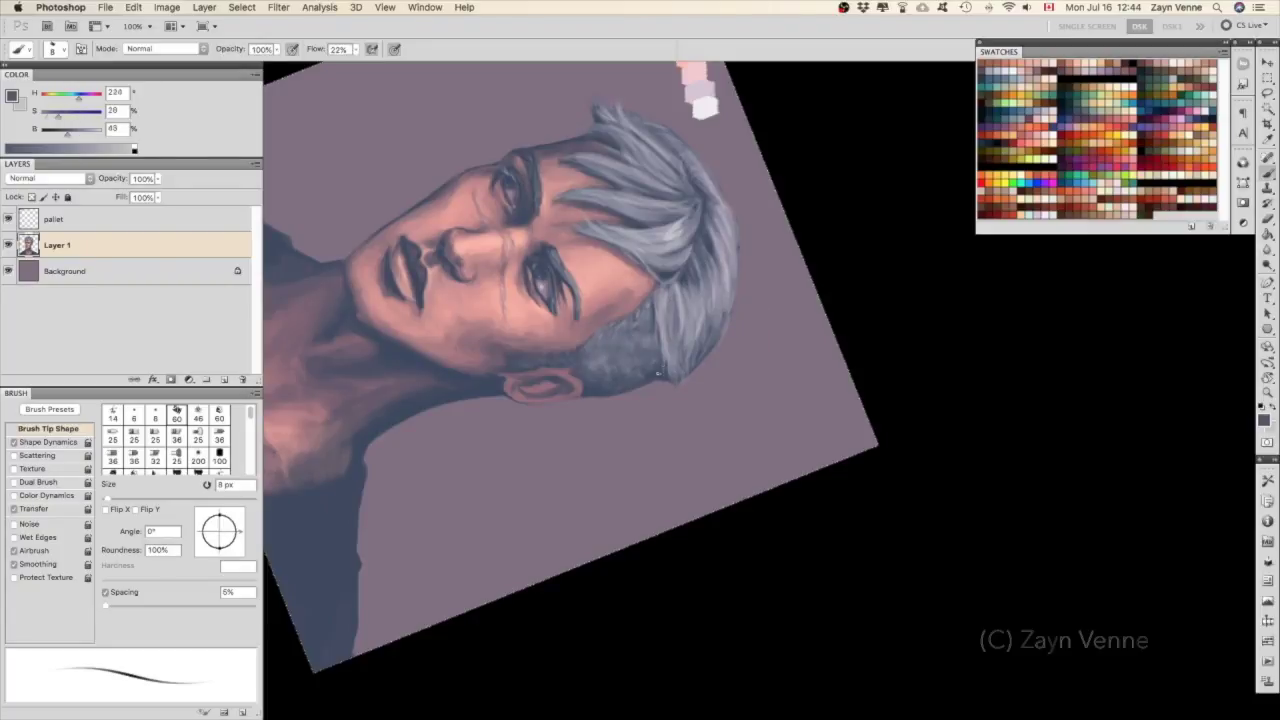
key(r)
drag(757, 171, 726, 306)
key(x)
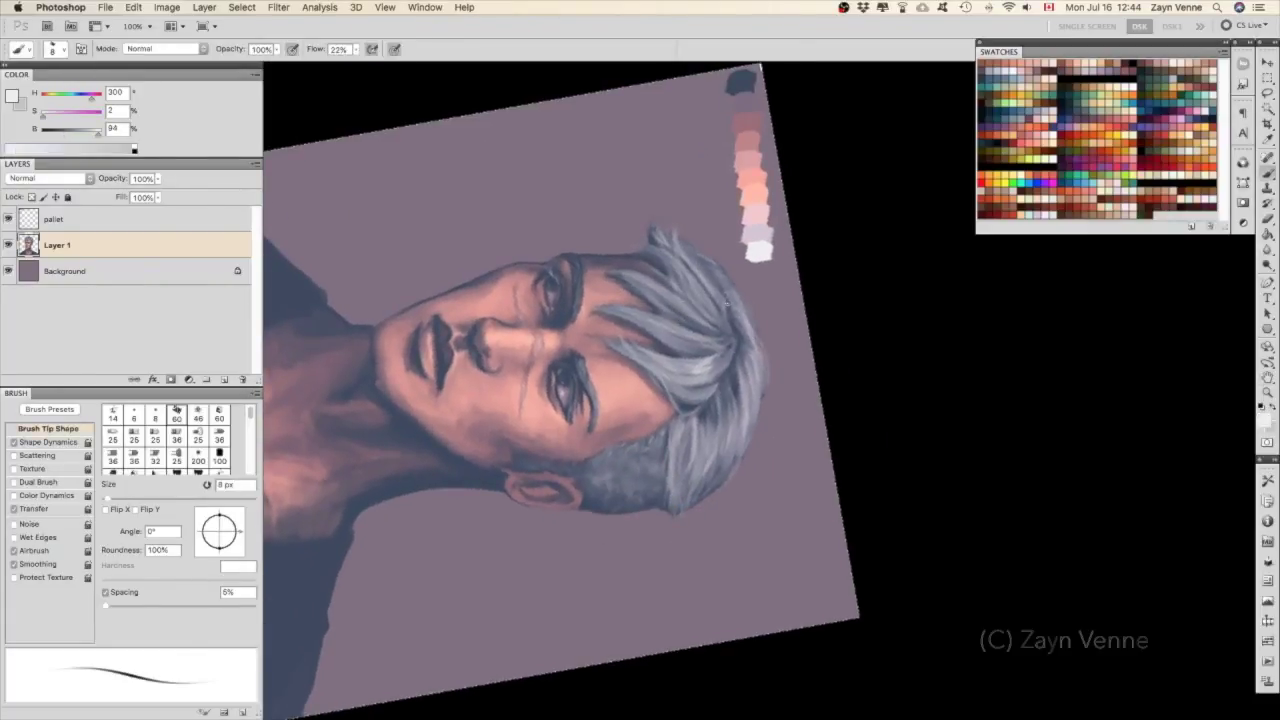
key(r)
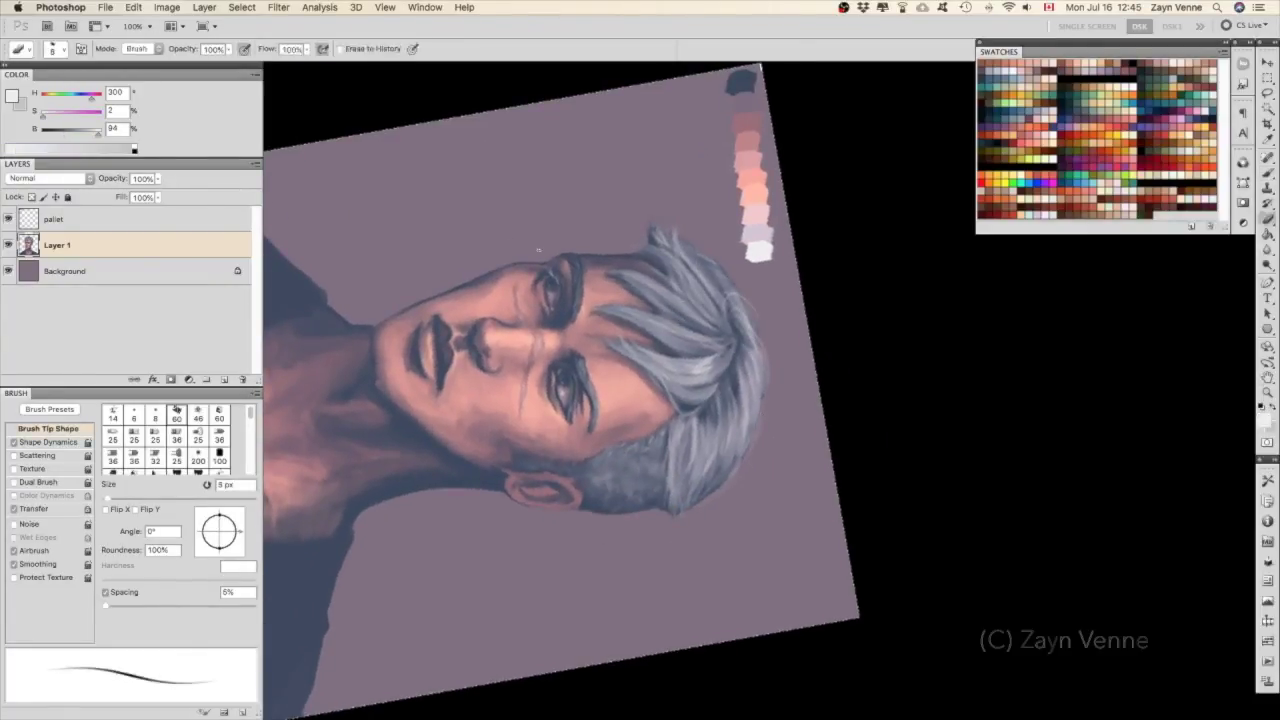
drag(780, 380, 640, 240)
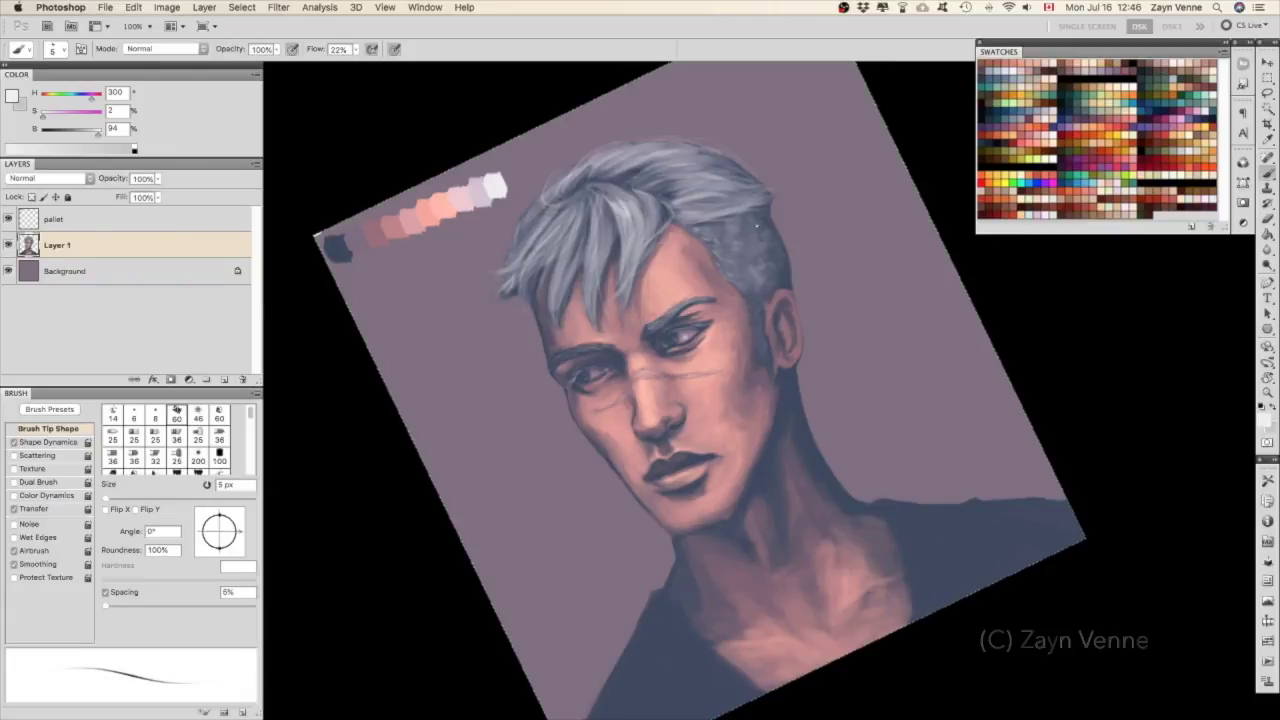
key(r)
drag(700, 300, 503, 480)
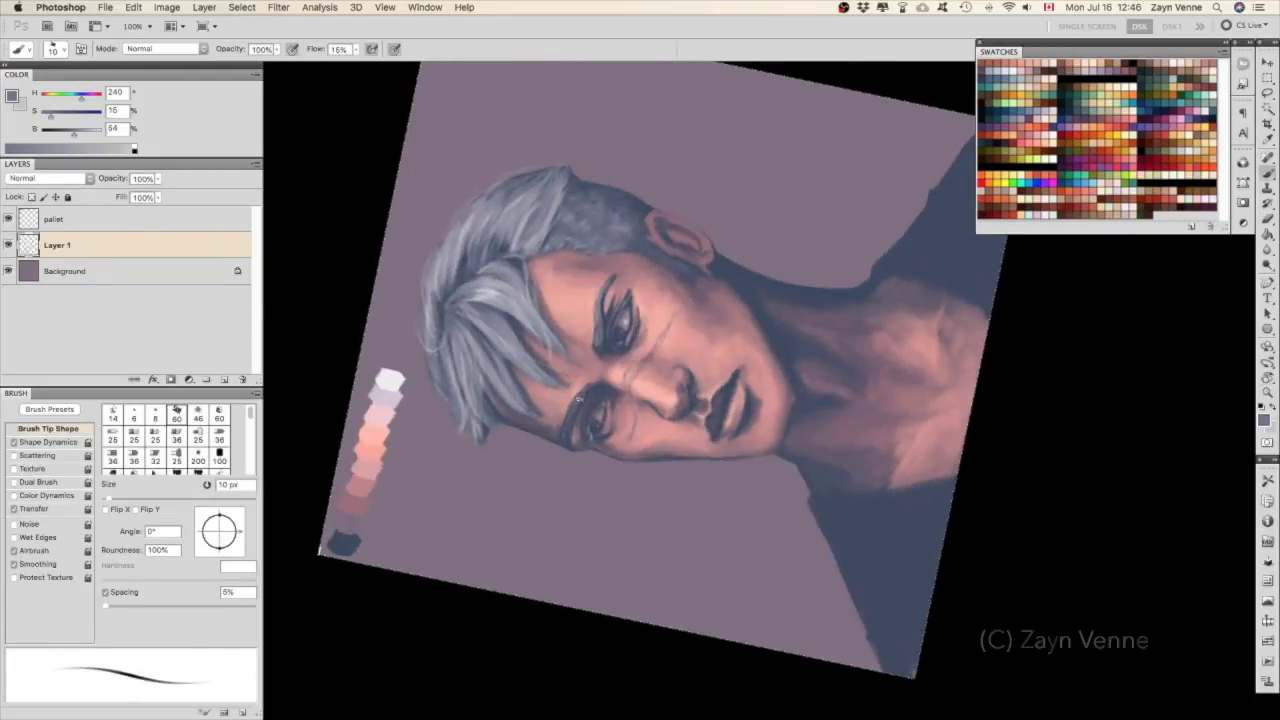
alt+click(590, 398)
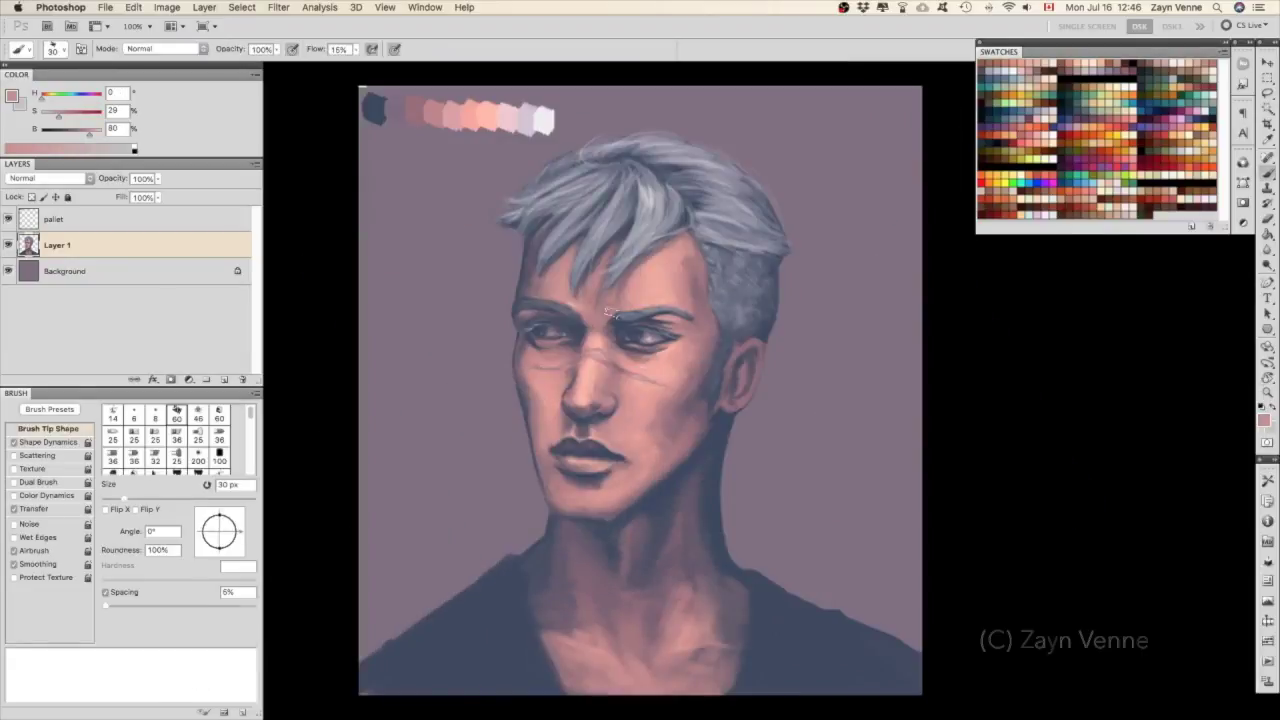
Draw a straight light line on a new layer with the portrait layer hidden.
key(ctrl+shift+alt+n)
mouse_move(357, 262)
mouse_down()
mouse_move(570, 262)
mouse_move(605, 300)
mouse_move(583, 331)
mouse_up()
click(8, 245)
key(ctrl+t)
click(666, 49)
Draw a long diagonal line on another new layer and rotate it about 45°.
key(ctrl+shift+alt+n)
key(ctrl+t)
mouse_move(357, 280)
mouse_down()
mouse_move(770, 280)
mouse_move(700, 440)
mouse_up()
drag(563, 285, 509, 314)
scroll(509, 314, up, 2)
scroll(391, 257, up, 1)
scroll(276, 193, down, 3)
mouse_move(511, 134)
mouse_down()
mouse_move(533, 127)
mouse_move(437, 355)
mouse_up()
scroll(534, 127, up, 2)
key(Return)
Duplicate the lines, flip the copy horizontally about a centre guide, and merge into Layer 2.
click(385, 7)
key(Escape)
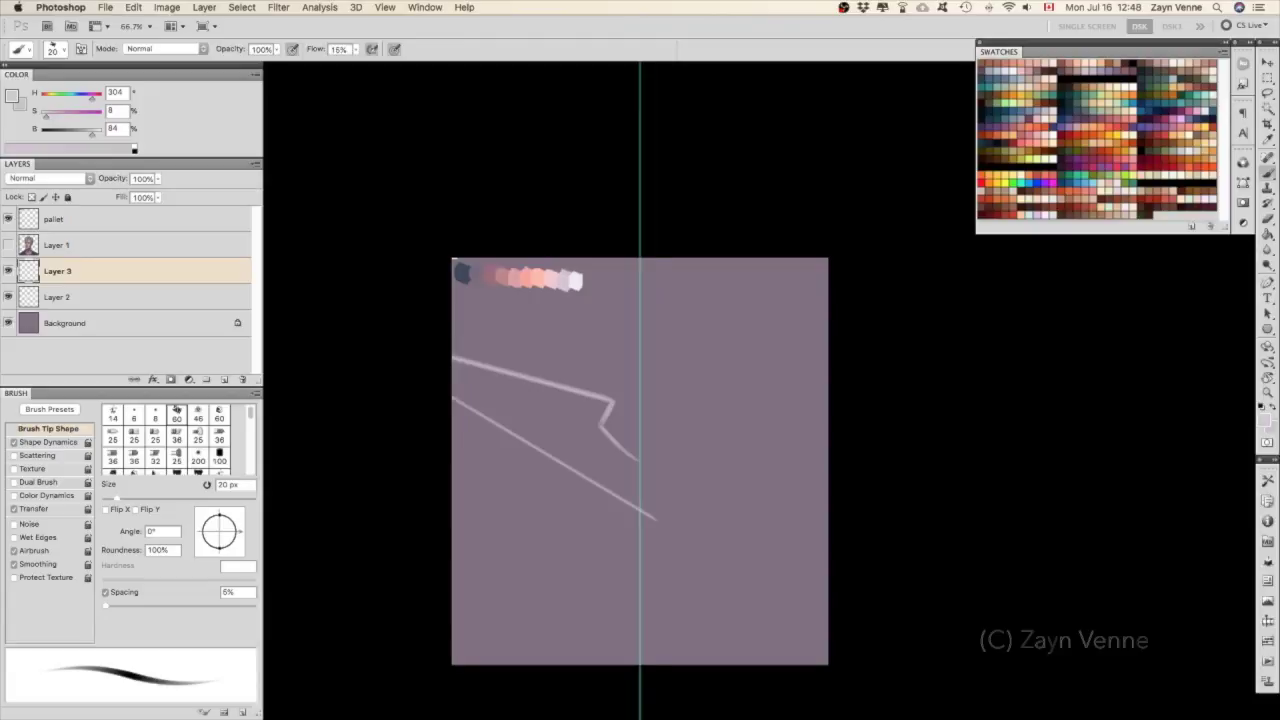
key(ctrl+j)
key(ctrl+t)
right_click(550, 410)
click(595, 580)
key(Return)
key(b)
shift+click(167, 297)
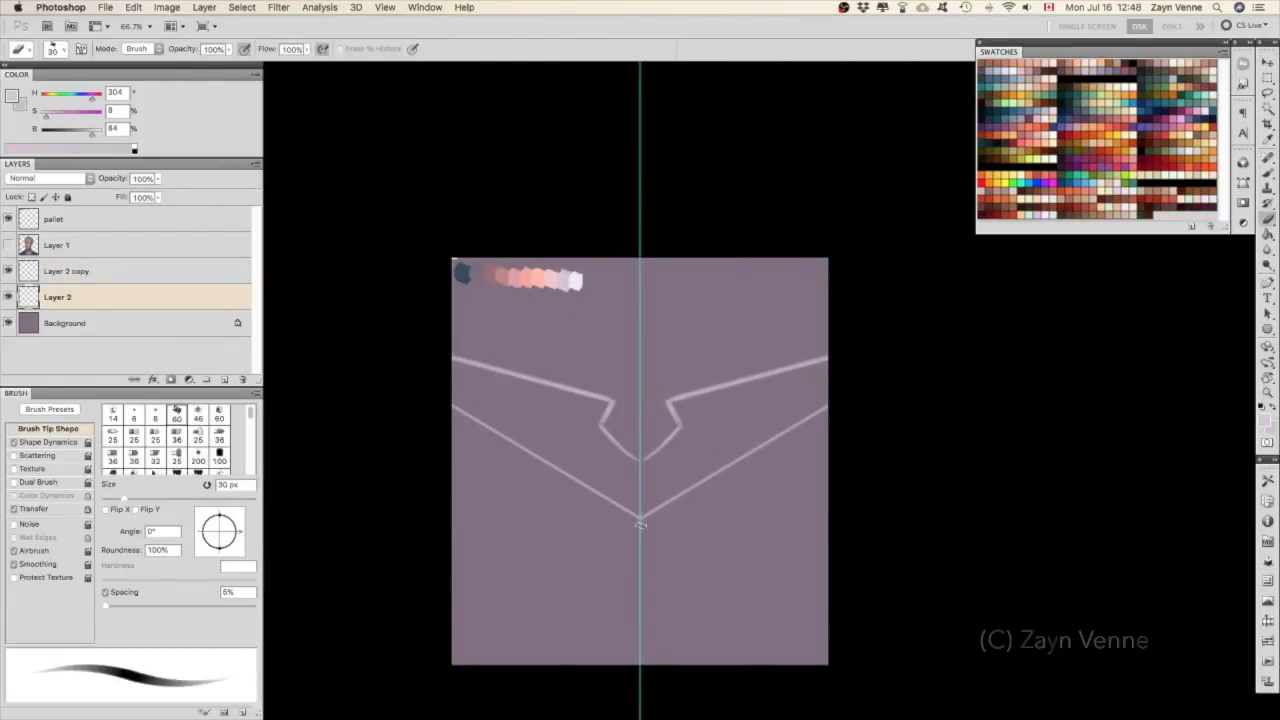
key(ctrl+e)
key(ctrl+semicolon)
Check the line design against the portrait at 100% and thicken the right line.
key(ctrl+t)
mouse_move(643, 537)
mouse_down()
mouse_move(914, 334)
mouse_move(666, 366)
mouse_up()
key(Escape)
key(v)
click(8, 245)
key(ctrl+plus)
key(b)
mouse_move(690, 405)
mouse_down()
mouse_move(905, 350)
mouse_move(640, 500)
mouse_up()
Paint broad light bands along the right and left lines out to the canvas edge.
key(bracketright)
key(bracketright)
key(ctrl+z)
mouse_move(715, 440)
mouse_down()
mouse_move(693, 412)
mouse_move(914, 343)
mouse_move(640, 505)
mouse_up()
key(ctrl+alt+z)
key(ctrl+alt+z)
key(ctrl+alt+z)
drag(676, 398, 920, 338)
drag(640, 585, 936, 412)
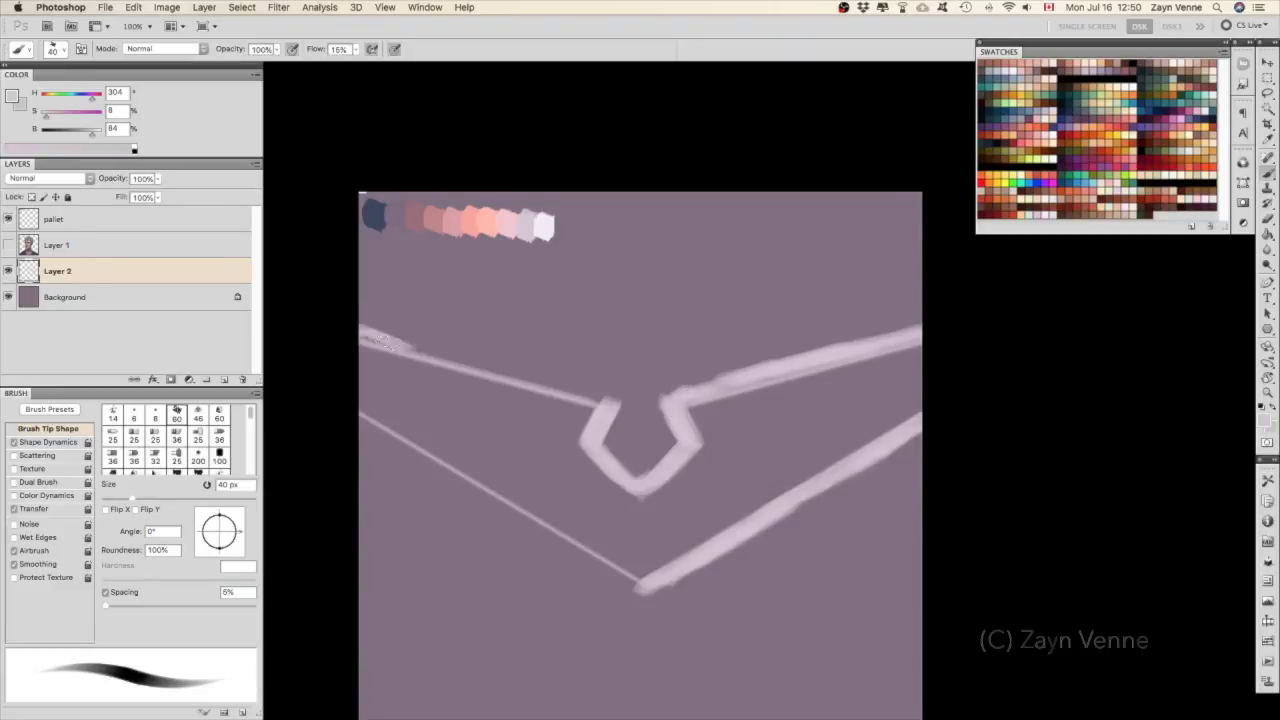
drag(380, 335, 620, 405)
drag(360, 415, 645, 592)
Rotate the view clockwise and paint broad soft light strokes over the left band.
key(r)
click(481, 255)
drag(481, 255, 655, 205)
drag(450, 180, 460, 300)
drag(455, 250, 475, 530)
drag(430, 300, 430, 440)
mouse_move(410, 232)
mouse_down()
mouse_move(440, 300)
mouse_move(440, 410)
mouse_up()
drag(400, 280, 440, 500)
Enlarge the brush to 90 then 150 px and paint soft light over the lower left.
key(bracketright)
key(bracketright)
key(bracketright)
drag(453, 424, 415, 495)
drag(350, 260, 420, 580)
drag(400, 400, 500, 392)
key(bracketright)
key(bracketright)
key(bracketright)
mouse_move(300, 380)
mouse_down()
mouse_move(408, 540)
mouse_move(500, 600)
mouse_up()
drag(300, 420, 480, 680)
Rotate the view back and fill the lower-right diagonal band with soft light.
key(r)
drag(480, 620, 634, 363)
mouse_move(680, 440)
mouse_down()
mouse_move(818, 475)
mouse_move(900, 350)
mouse_up()
drag(900, 260, 757, 400)
drag(870, 330, 650, 500)
key(bracketleft)
key(bracketleft)
key(bracketleft)
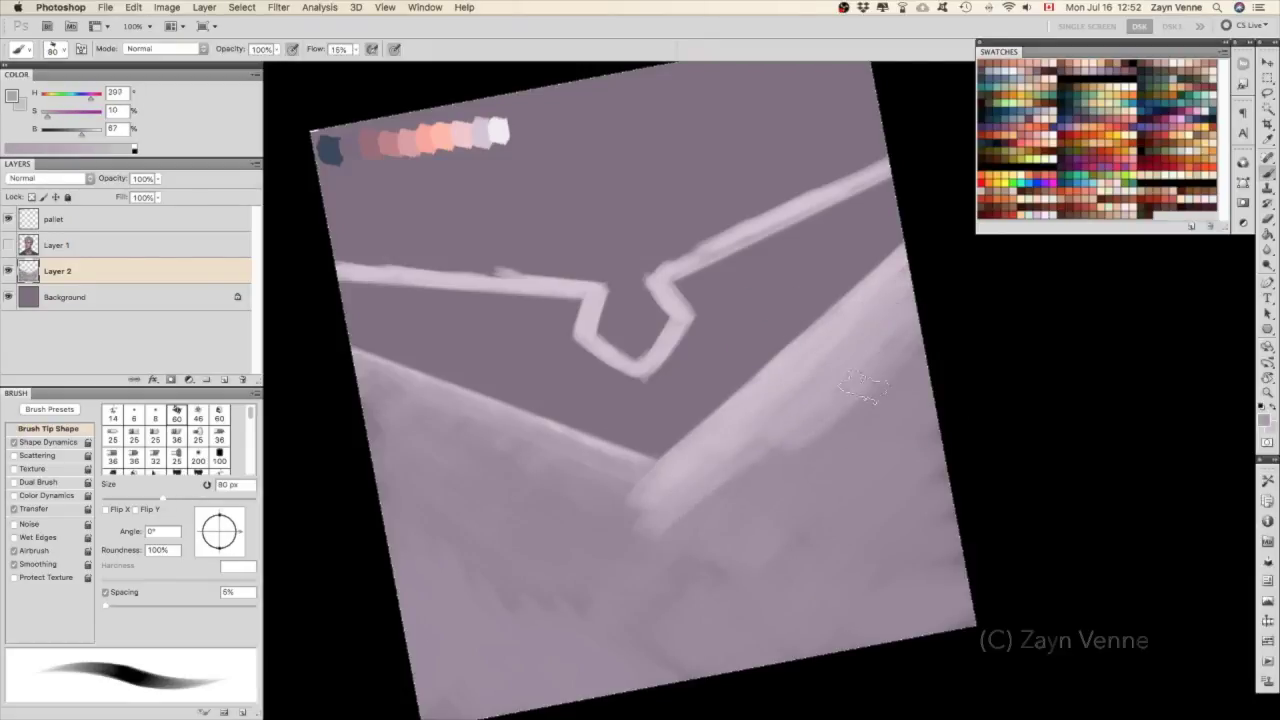
Paint soft light strokes along the middle and diagonal background bands.
mouse_move(766, 429)
mouse_down()
mouse_move(663, 509)
mouse_move(760, 450)
mouse_up()
alt+click(863, 345)
mouse_move(696, 496)
mouse_down()
mouse_move(517, 318)
mouse_move(560, 450)
mouse_up()
mouse_move(470, 180)
mouse_down()
mouse_move(528, 443)
mouse_move(500, 428)
mouse_move(550, 500)
mouse_up()
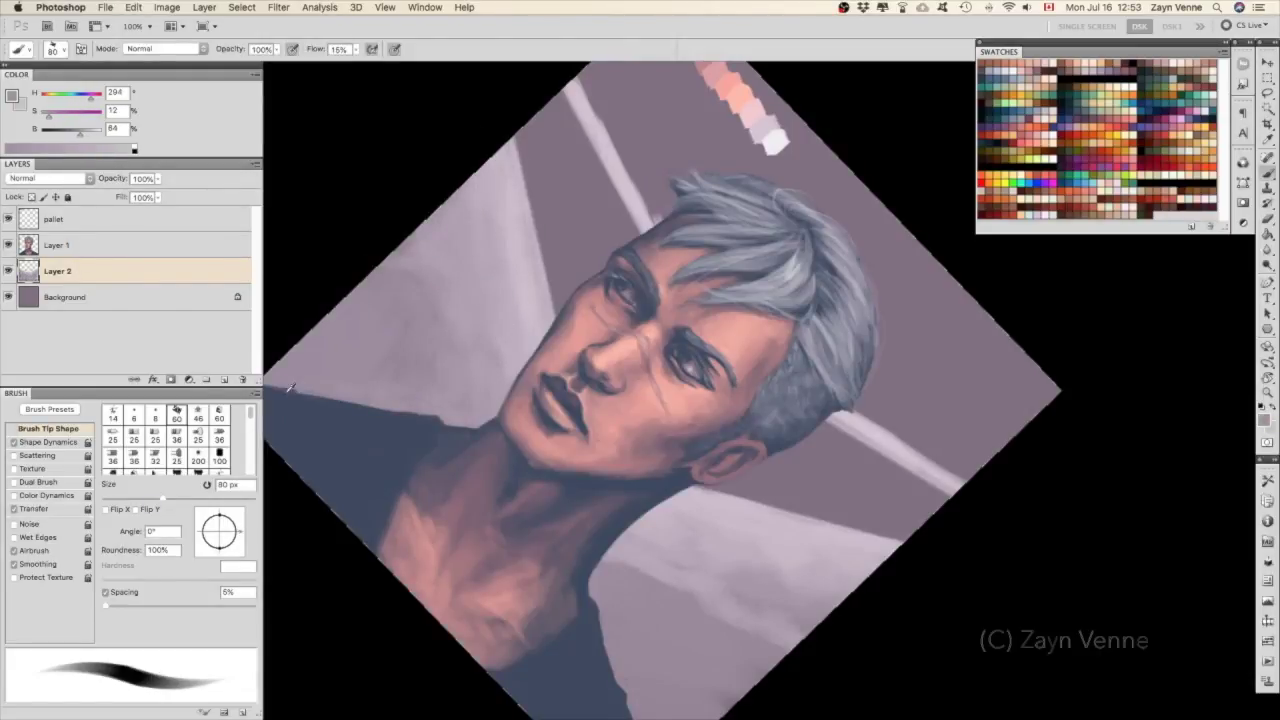
Rotate the view, sample a dark blue-grey shadow colour, and return to the background layer at 20 px.
alt+click(288, 388)
scroll(371, 386, left, 3)
key(alt+bracketright)
key(r)
drag(429, 294, 630, 507)
alt+click(620, 512)
key(alt+bracketleft)
key(bracketleft)
key(bracketleft)
key(bracketleft)
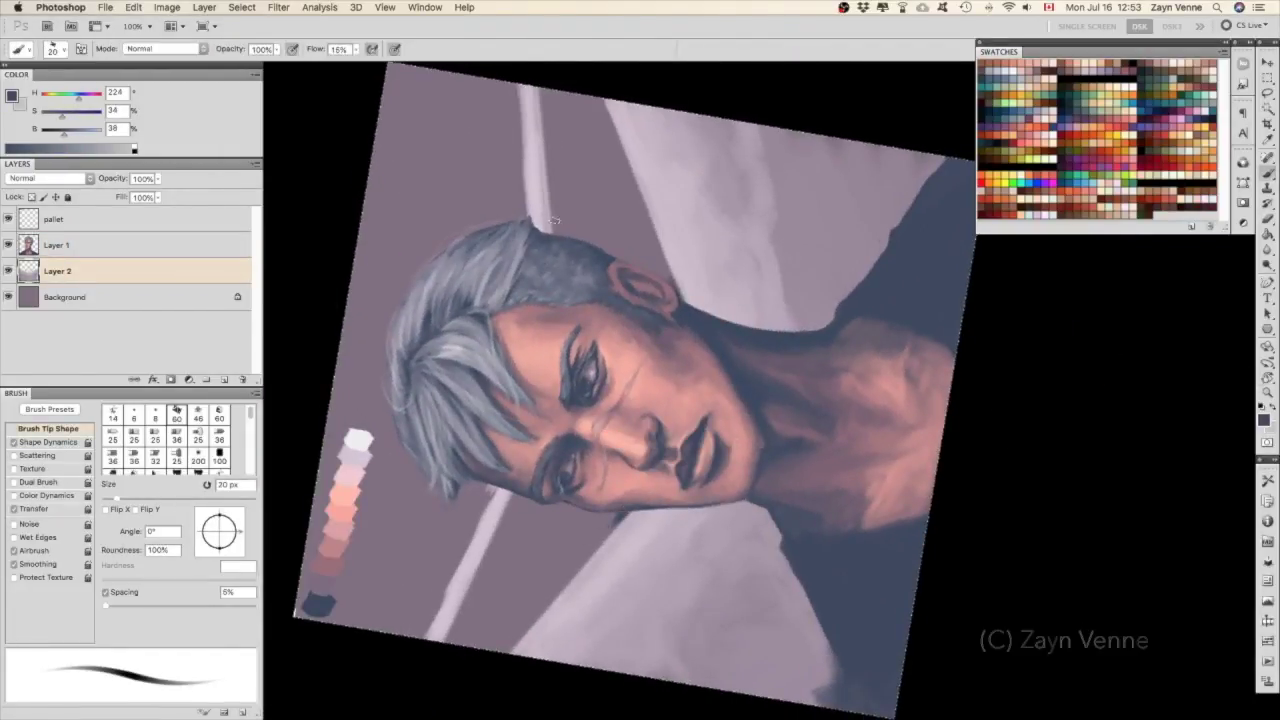
Lighten the pole with light purple strokes at 50 px, including above the head.
alt+click(512, 506)
key(bracketright)
key(bracketright)
key(bracketright)
drag(495, 485, 430, 582)
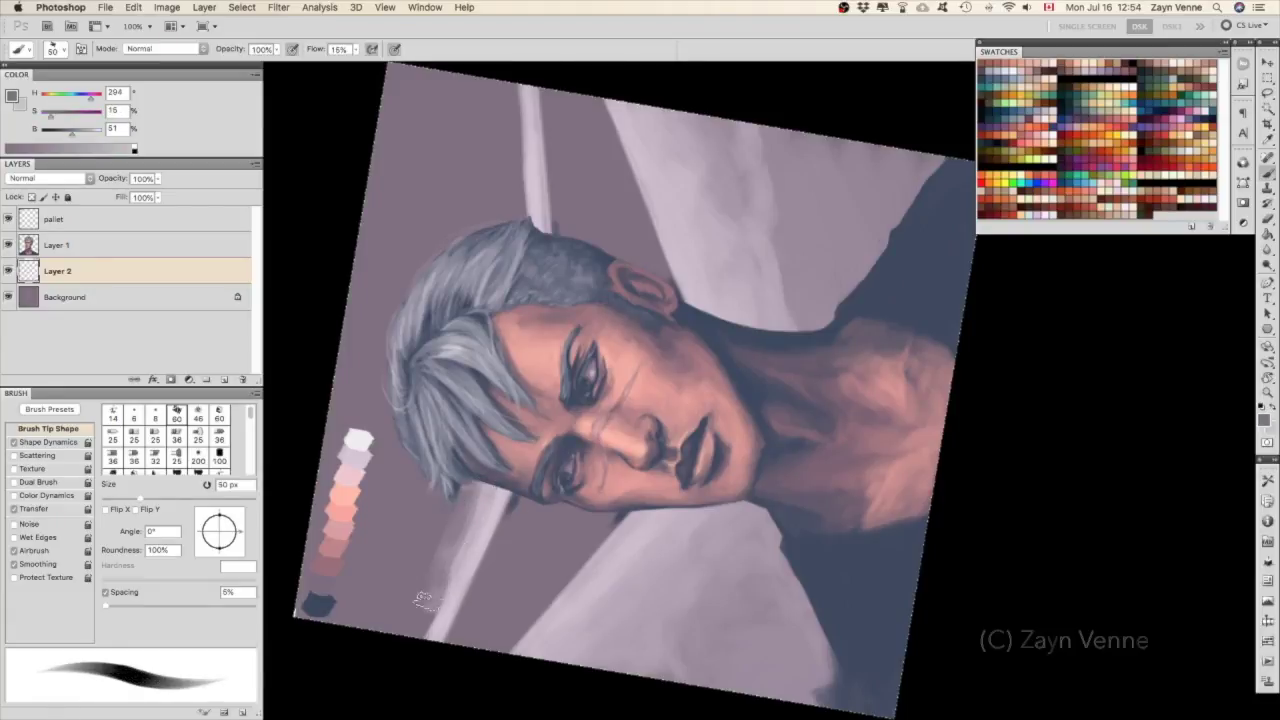
alt+click(505, 150)
drag(505, 90, 514, 177)
drag(510, 90, 522, 205)
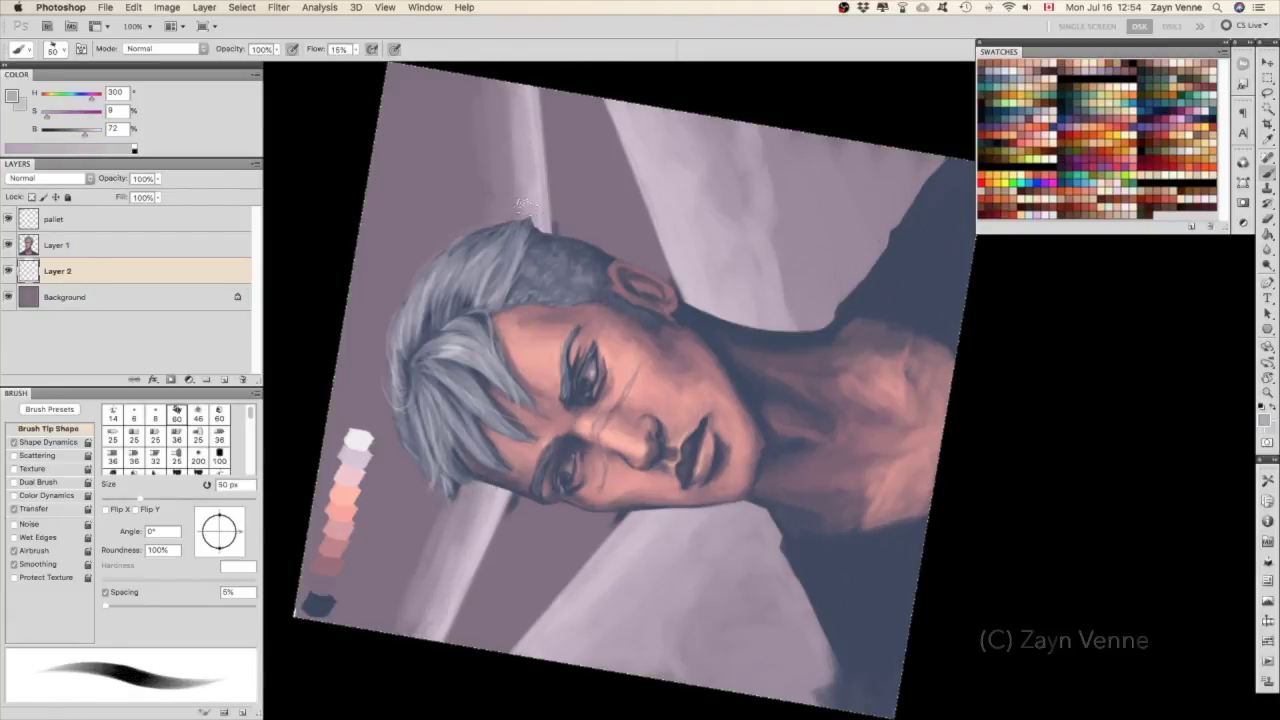
Hide the portrait and paint a dark blue-grey stroke along the pole edge at 20 px.
click(8, 245)
key(bracketleft)
key(bracketleft)
key(bracketleft)
alt+click(620, 515)
drag(540, 440, 475, 588)
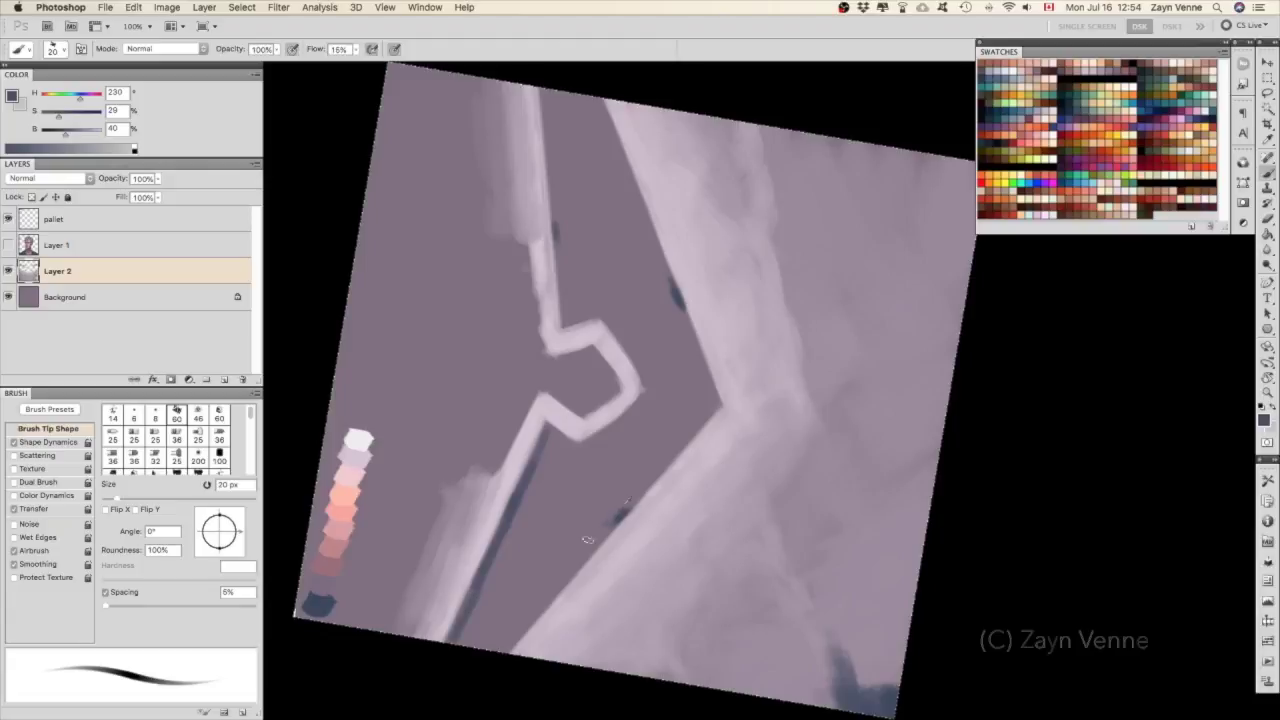
Darken the pole's edge and the diagonal edge with dark strokes at 40 px.
drag(650, 472, 510, 640)
key(bracketright)
key(bracketright)
drag(550, 450, 514, 508)
alt+click(536, 605)
drag(562, 552, 680, 444)
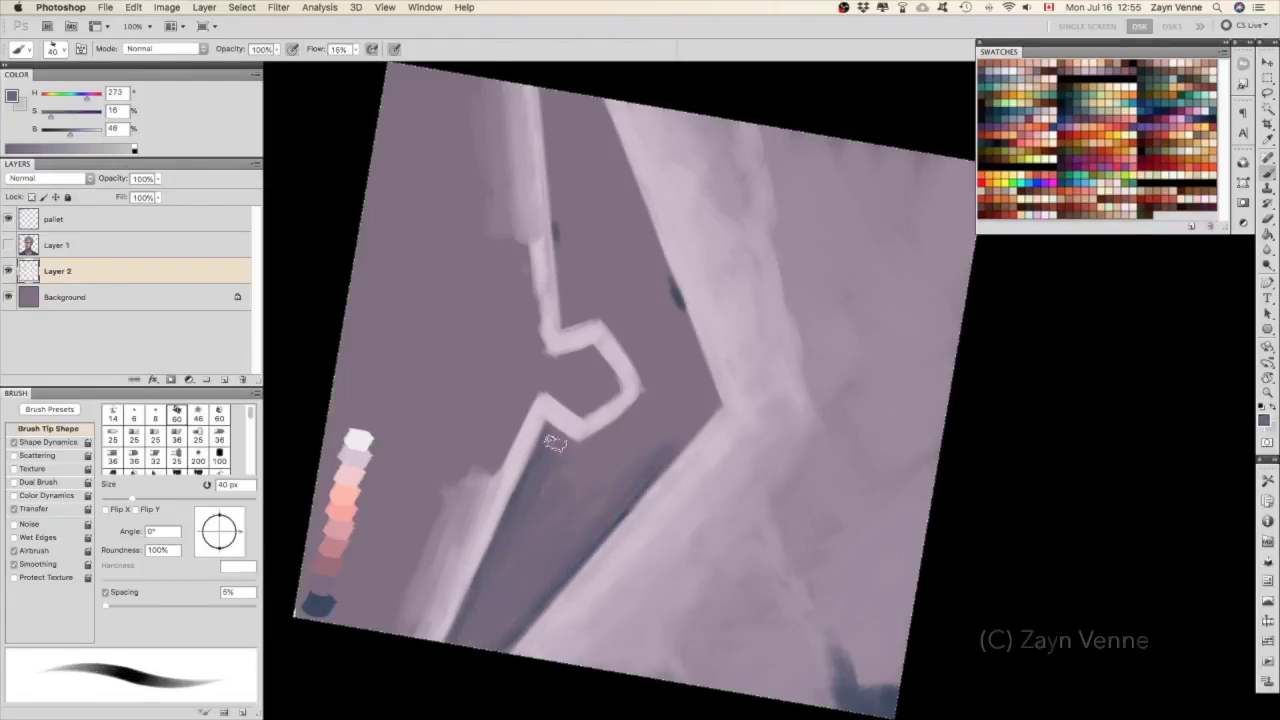
Paint darker blue-grey strokes down the pole and band edge at 25–40 px.
key(bracketleft)
key(bracketleft)
key(bracketleft)
alt+click(672, 290)
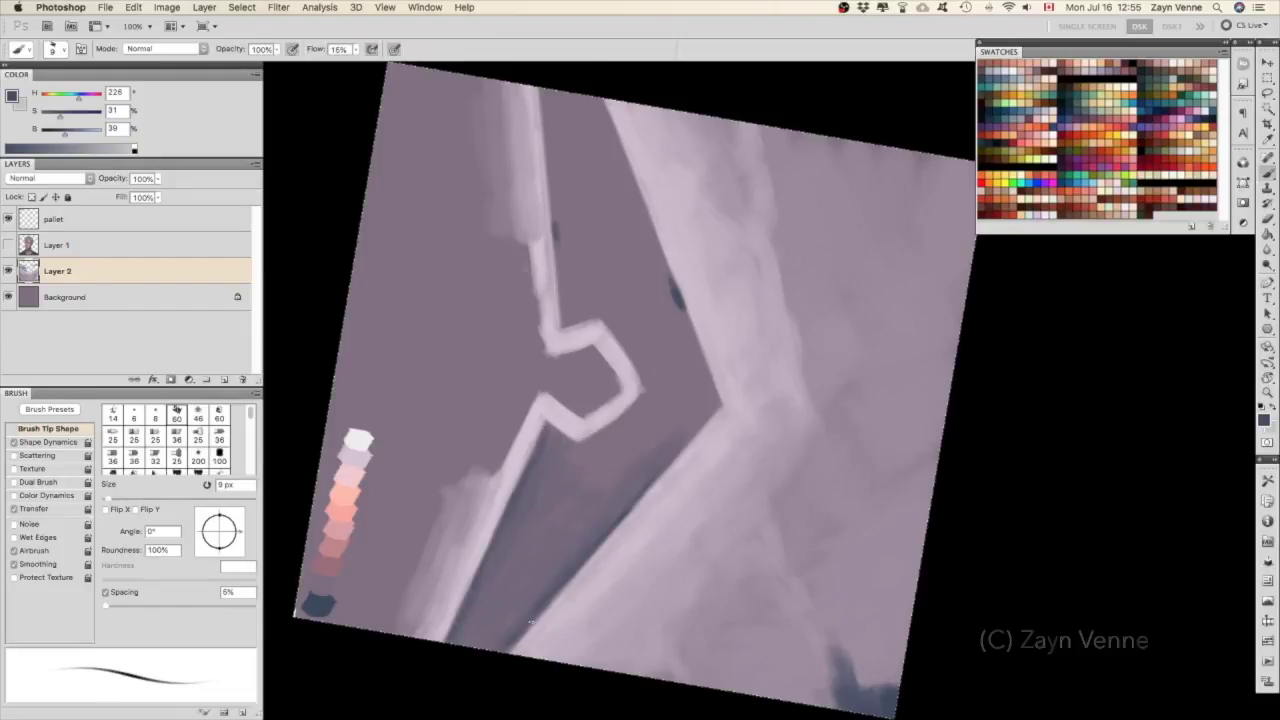
drag(727, 207, 600, 329)
key(bracketright)
key(bracketright)
drag(655, 200, 615, 390)
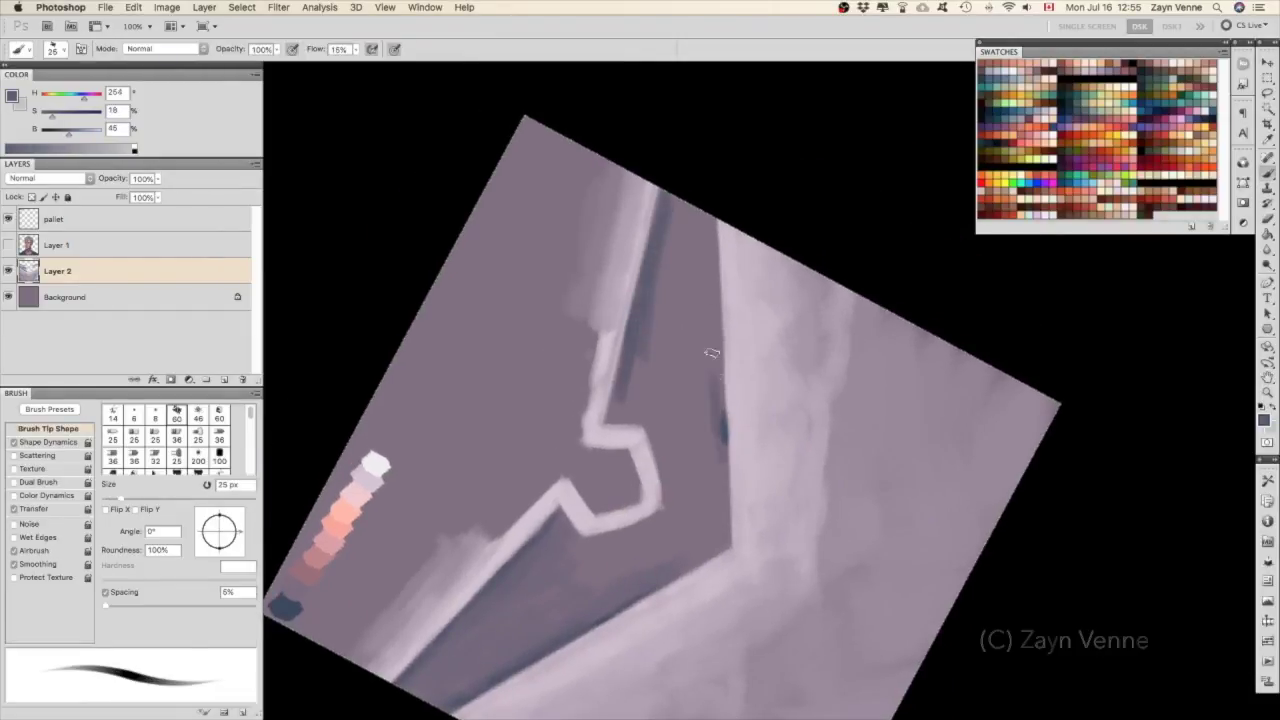
alt+click(678, 224)
key(bracketright)
key(bracketright)
drag(678, 224, 627, 380)
Switch to a soft round brush around 70 px and pick a light mauve.
key(bracketleft)
key(bracketleft)
key(bracketleft)
alt+click(720, 415)
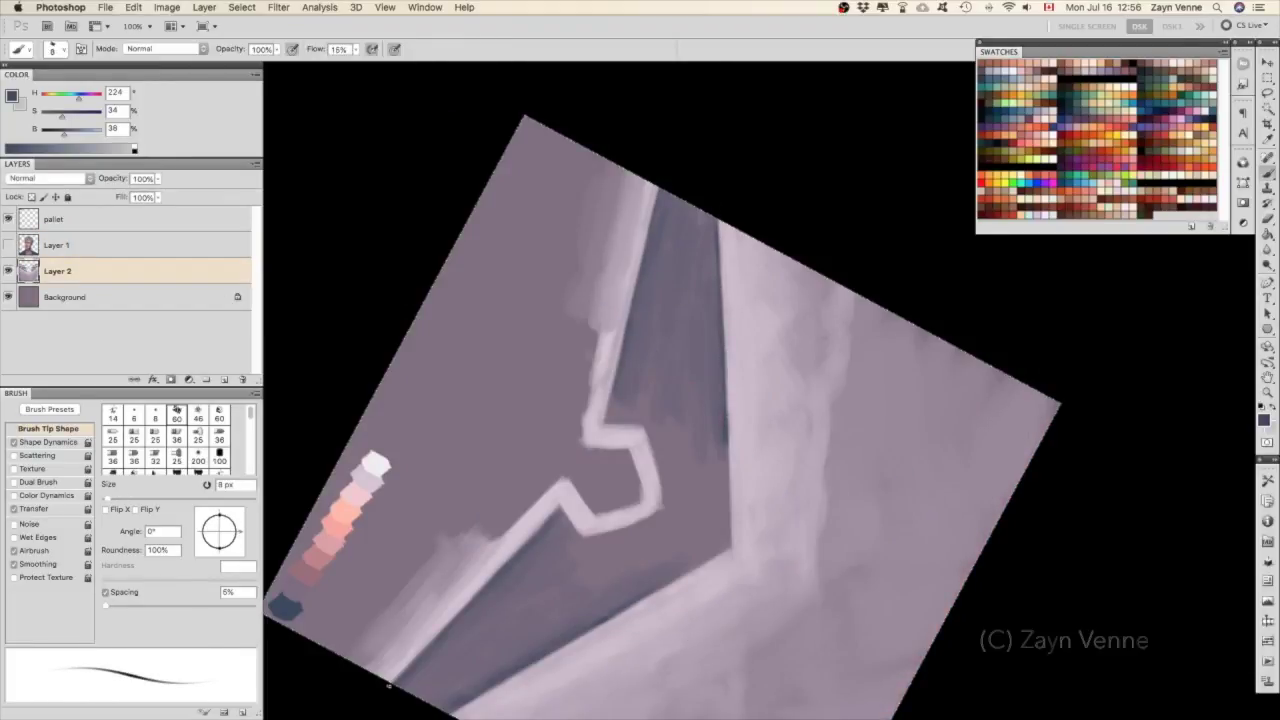
alt+click(659, 588)
key(period)
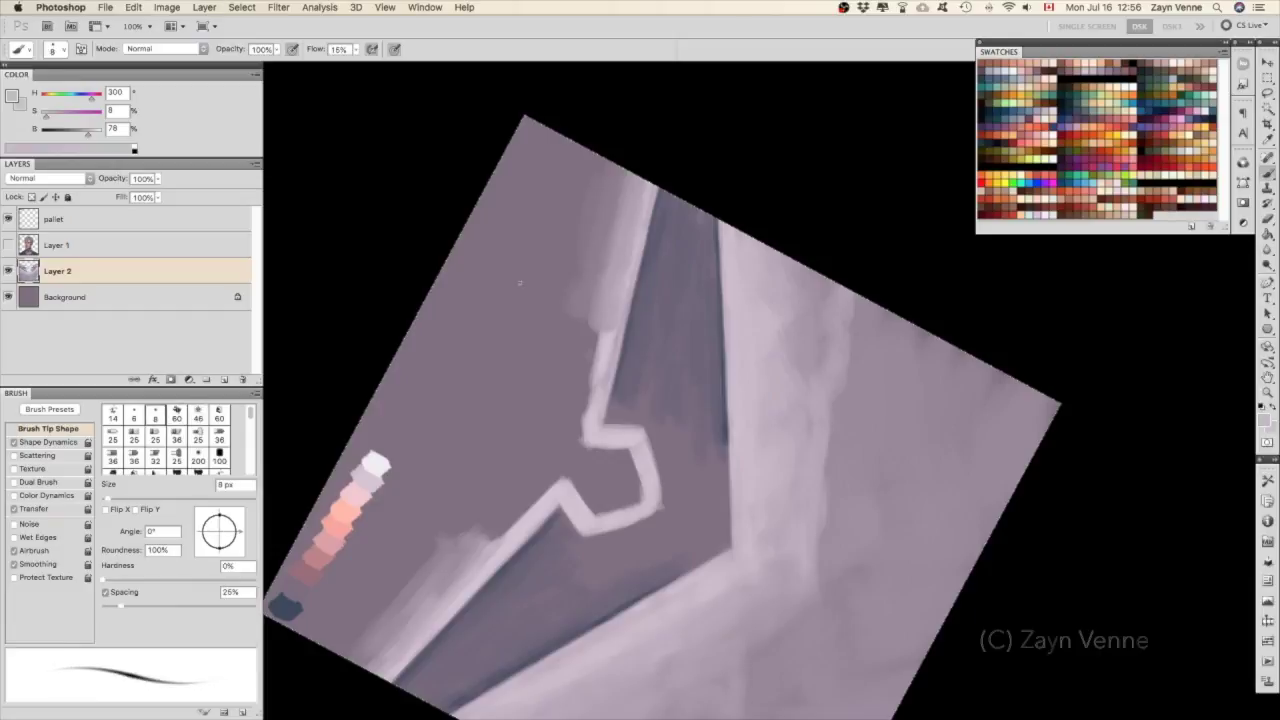
key(period)
alt+click(628, 268)
key(period)
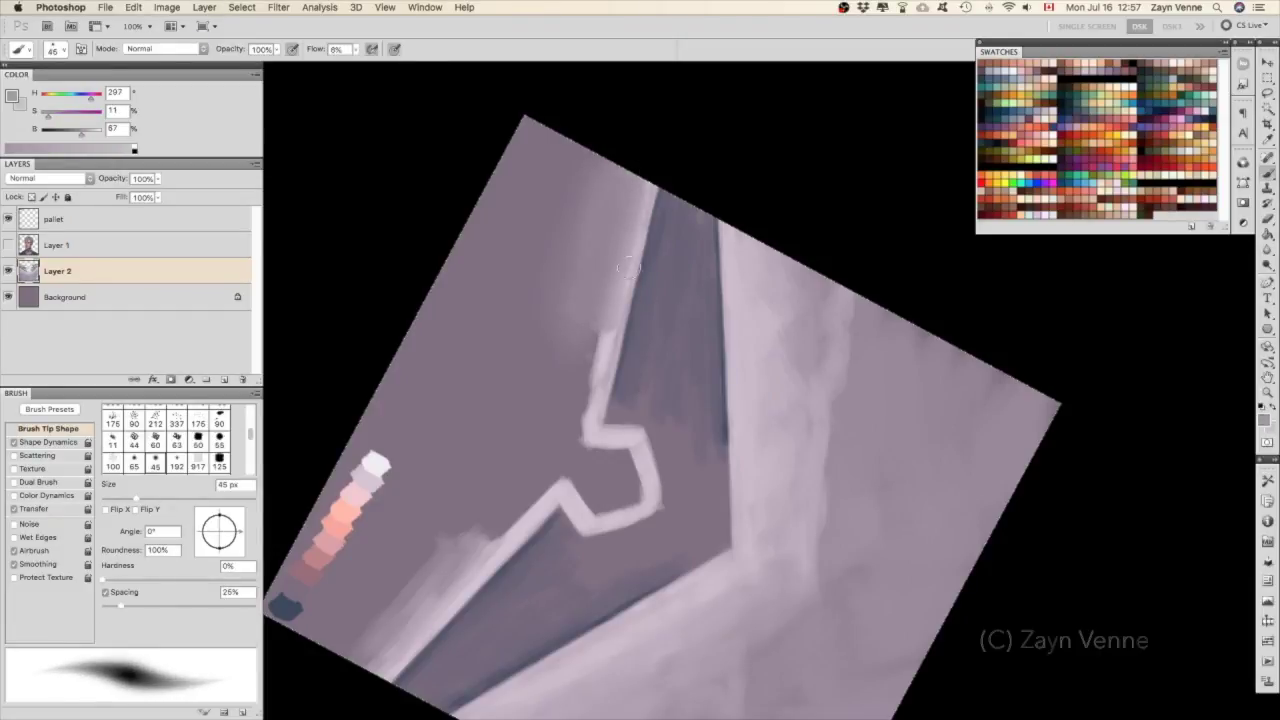
alt+click(622, 345)
key(period)
alt+click(777, 249)
Paint soft light mauve beside the dark band at 150 px, then darken its edge with purple at 90 px.
mouse_move(792, 315)
mouse_down()
mouse_move(850, 375)
mouse_move(909, 497)
mouse_up()
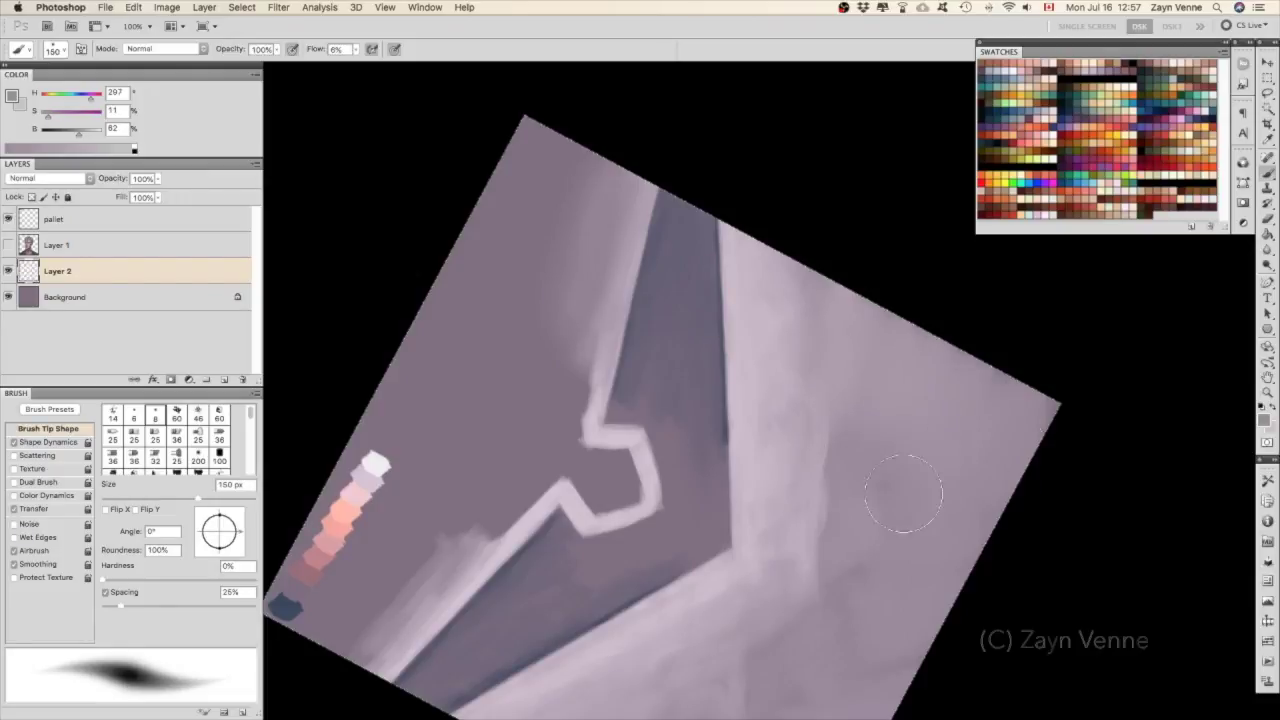
key(bracketright)
key(bracketright)
drag(571, 457, 726, 307)
alt+click(605, 395)
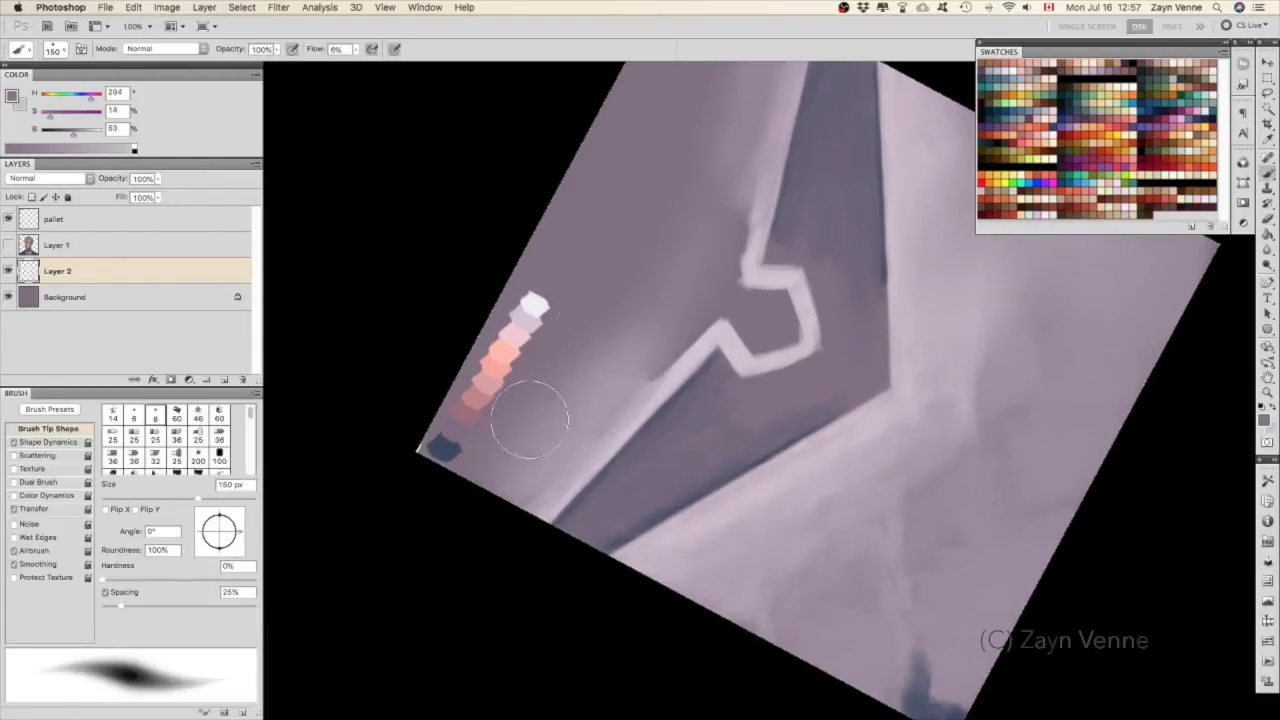
key(bracketleft)
key(bracketleft)
key(bracketleft)
drag(537, 423, 643, 363)
alt+click(643, 363)
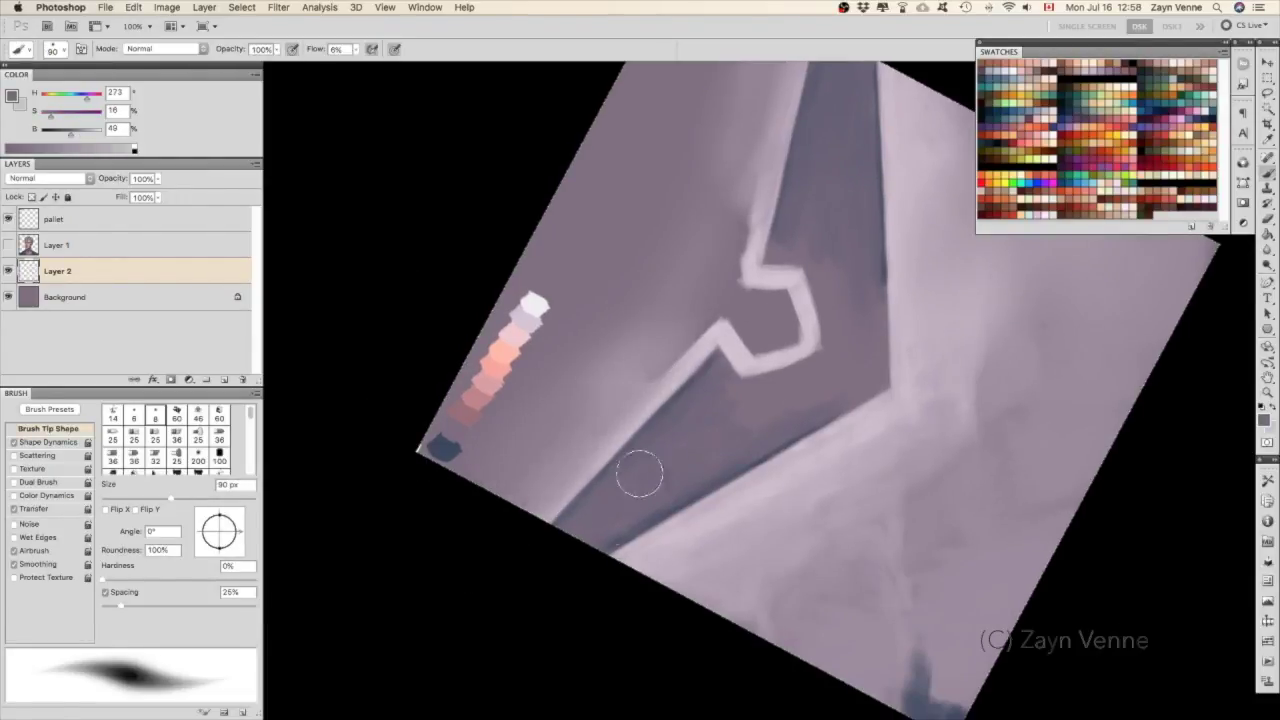
Blend the lower background with lighter mauve at 200 px.
alt+click(778, 481)
key(bracketright)
key(bracketright)
key(bracketright)
drag(920, 449, 871, 569)
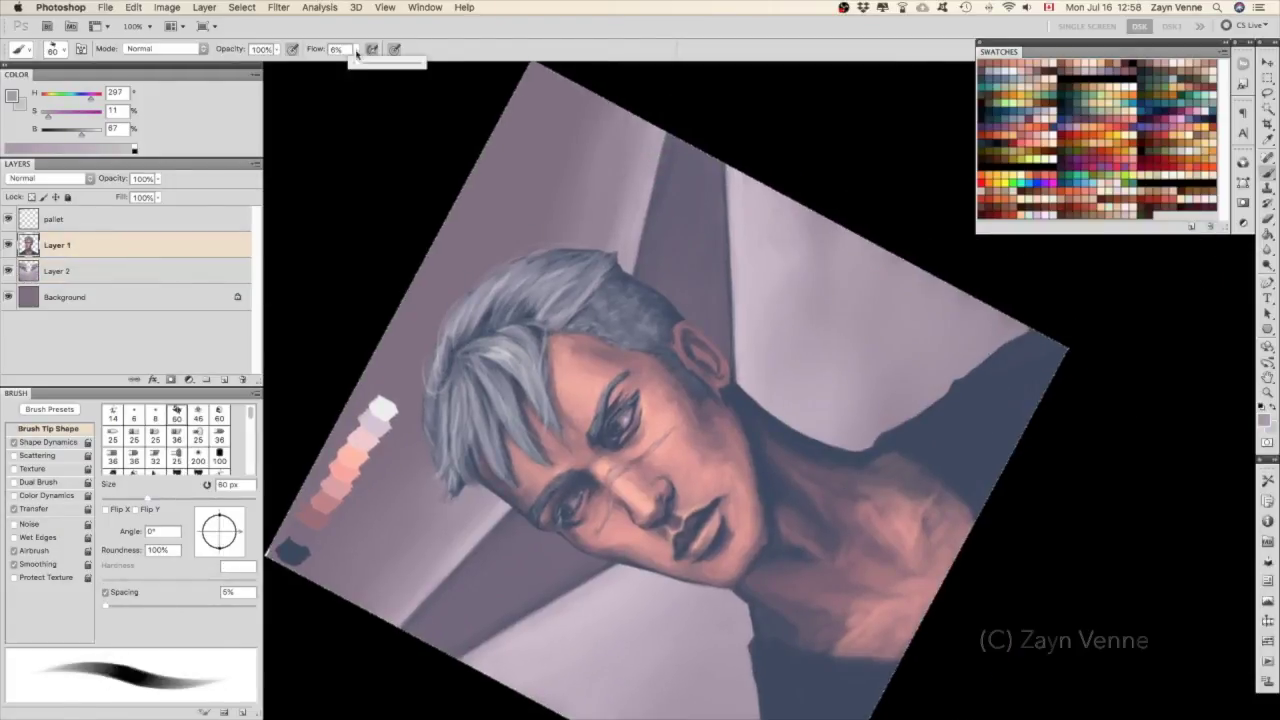
Reset the canvas rotation to 0° and sample a less saturated blue-grey at 20 px.
key(r)
drag(1023, 320, 824, 469)
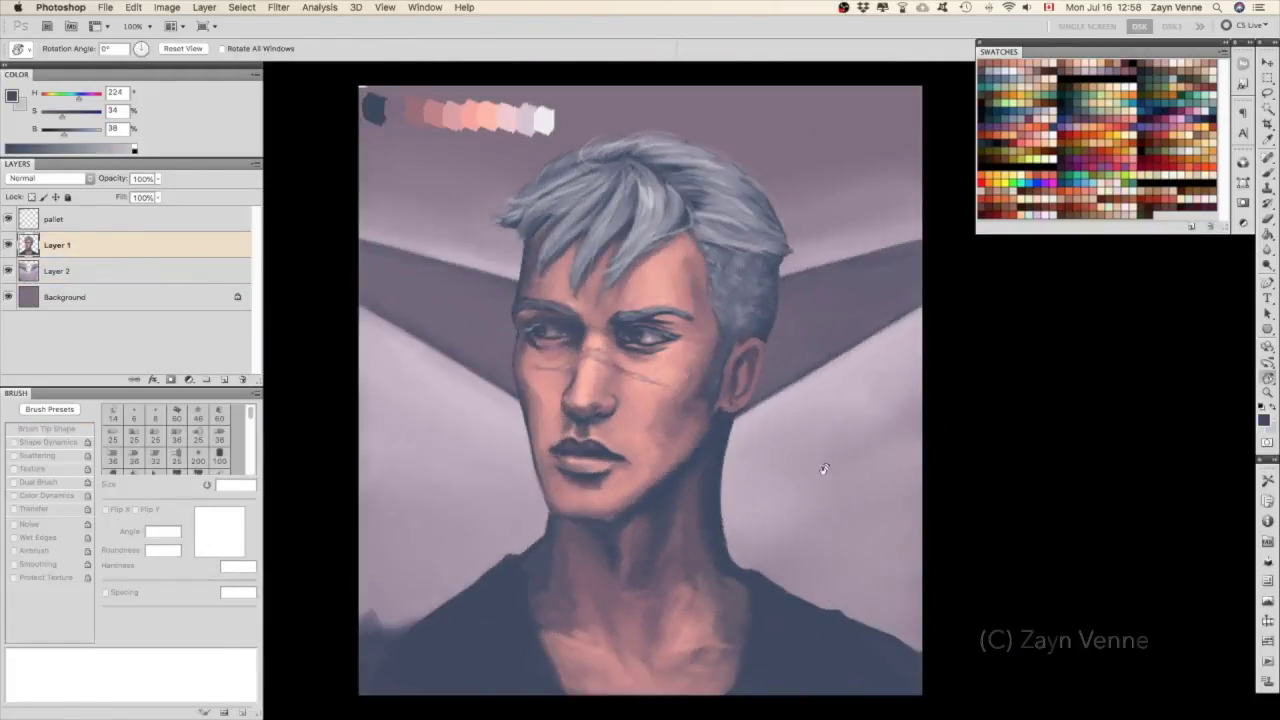
key(bracketleft)
key(bracketleft)
key(bracketleft)
alt+click(772, 174)
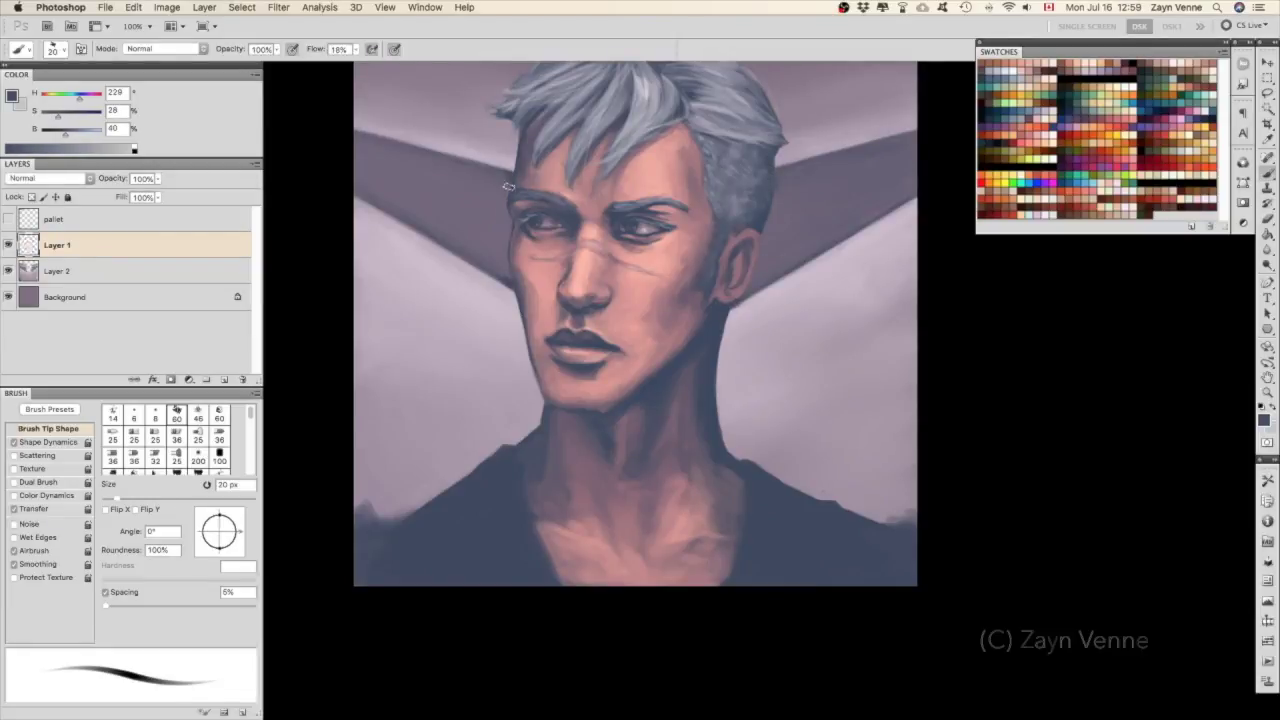
Draw a near-white signature on a new layer named sig, then transform it toward the bottom-right.
key(ctrl+minus)
key(ctrl+0)
double_click(56, 245)
text(sk)
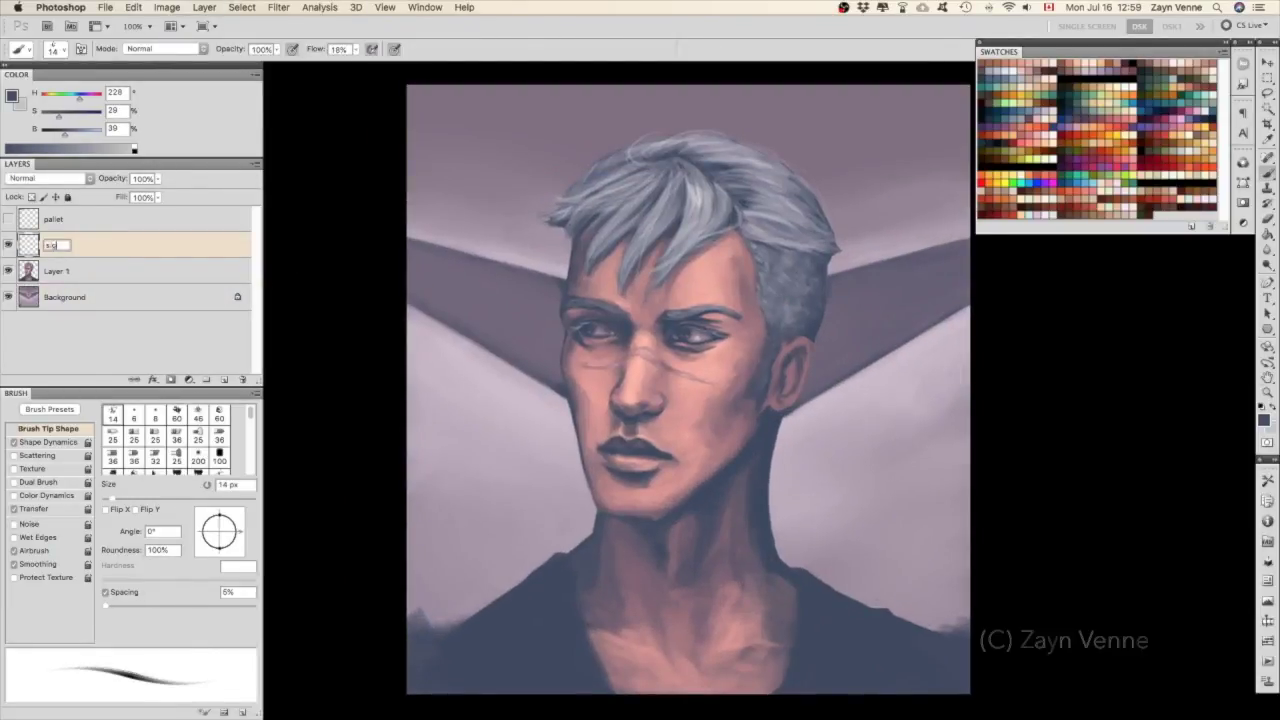
text(x)
key(bracketleft)
key(bracketleft)
key(bracketleft)
key(ctrl+a)
mouse_move(812, 126)
mouse_down()
mouse_move(814, 146)
mouse_move(862, 138)
mouse_move(852, 680)
mouse_up()
key(ctrl+t)
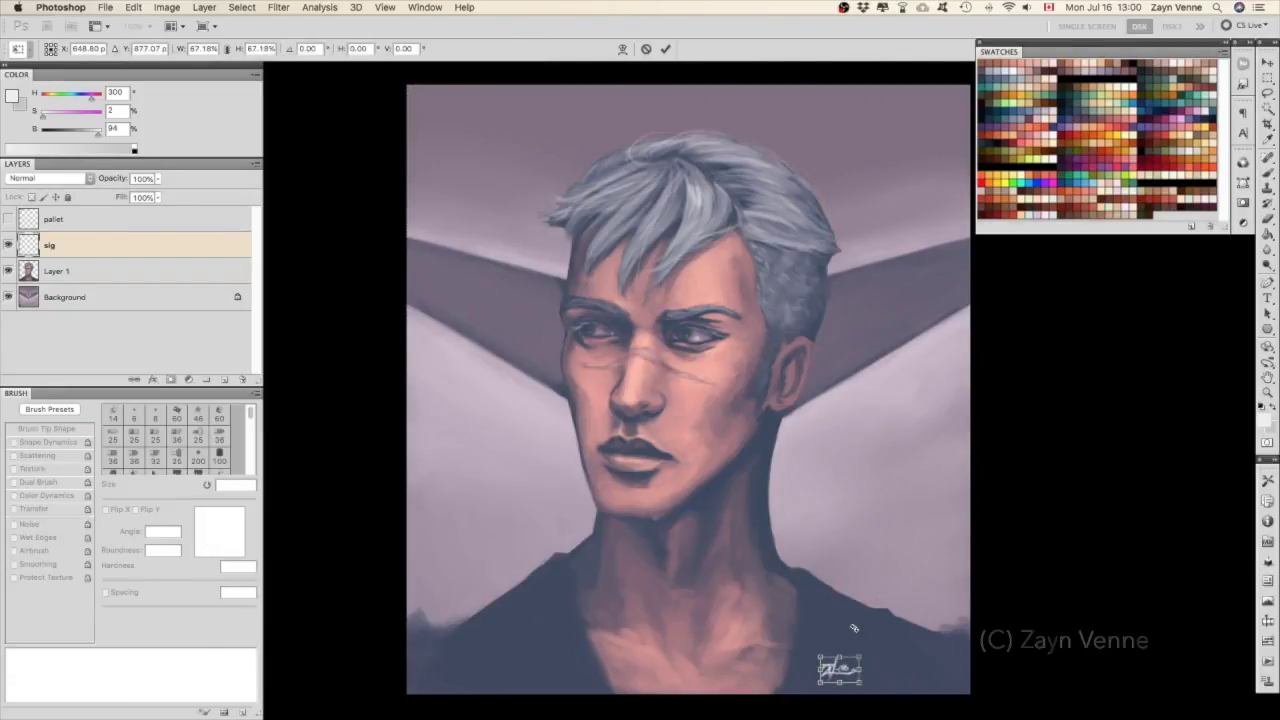